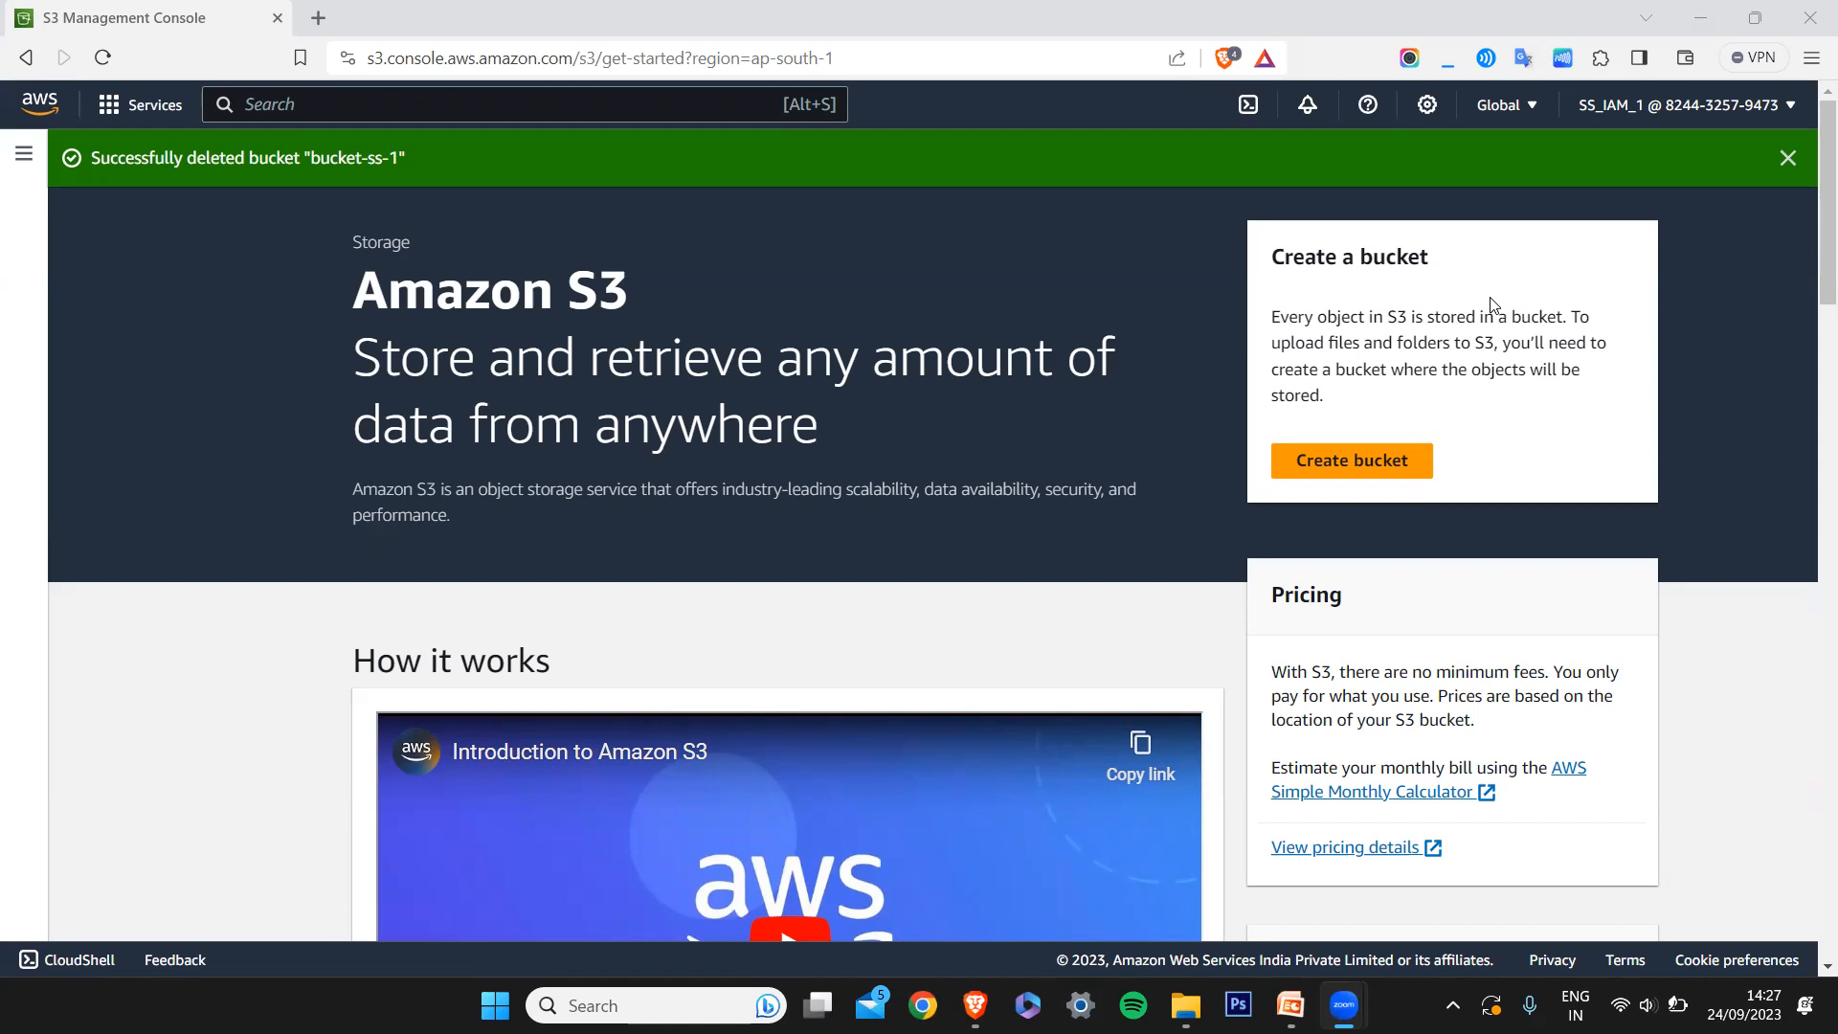
# Create an S3 bucket named bucket-ss-1 in the Asia Pacific (Mumbai) ap-south-1 region, keeping the default settings
pyautogui.click(1398, 456)
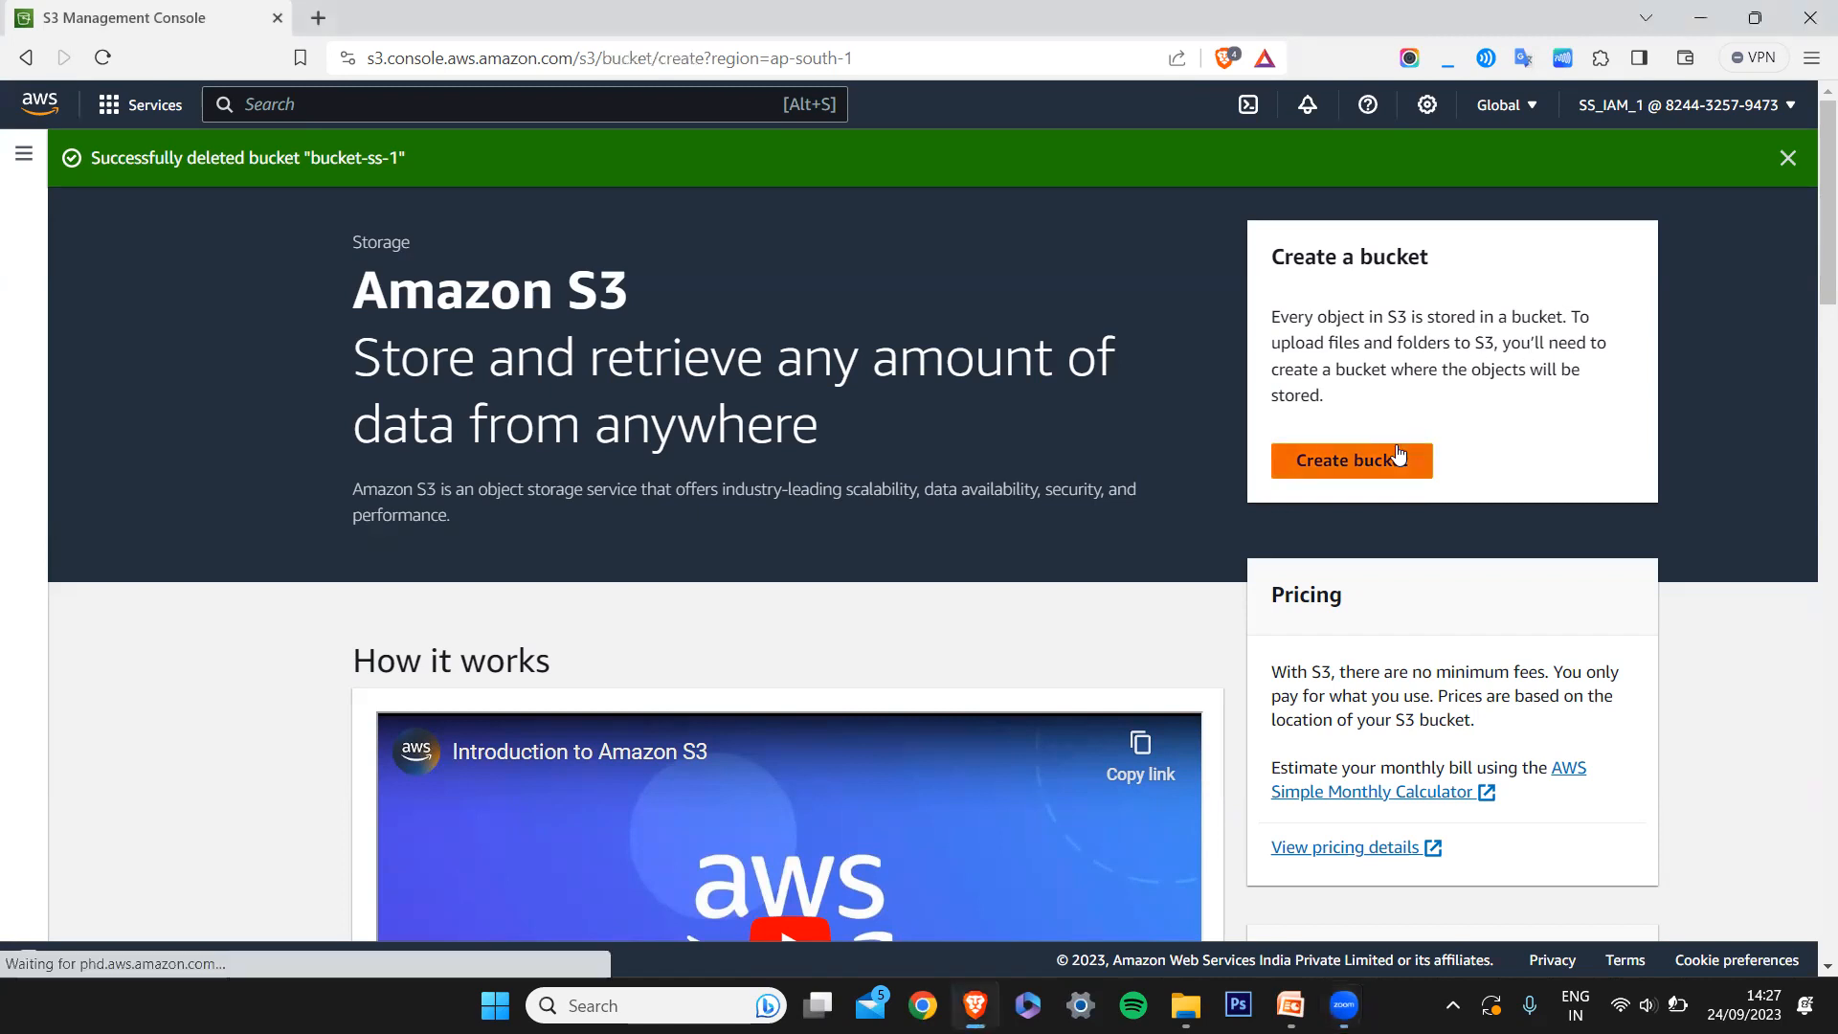
pyautogui.click(383, 459)
pyautogui.write('buc')
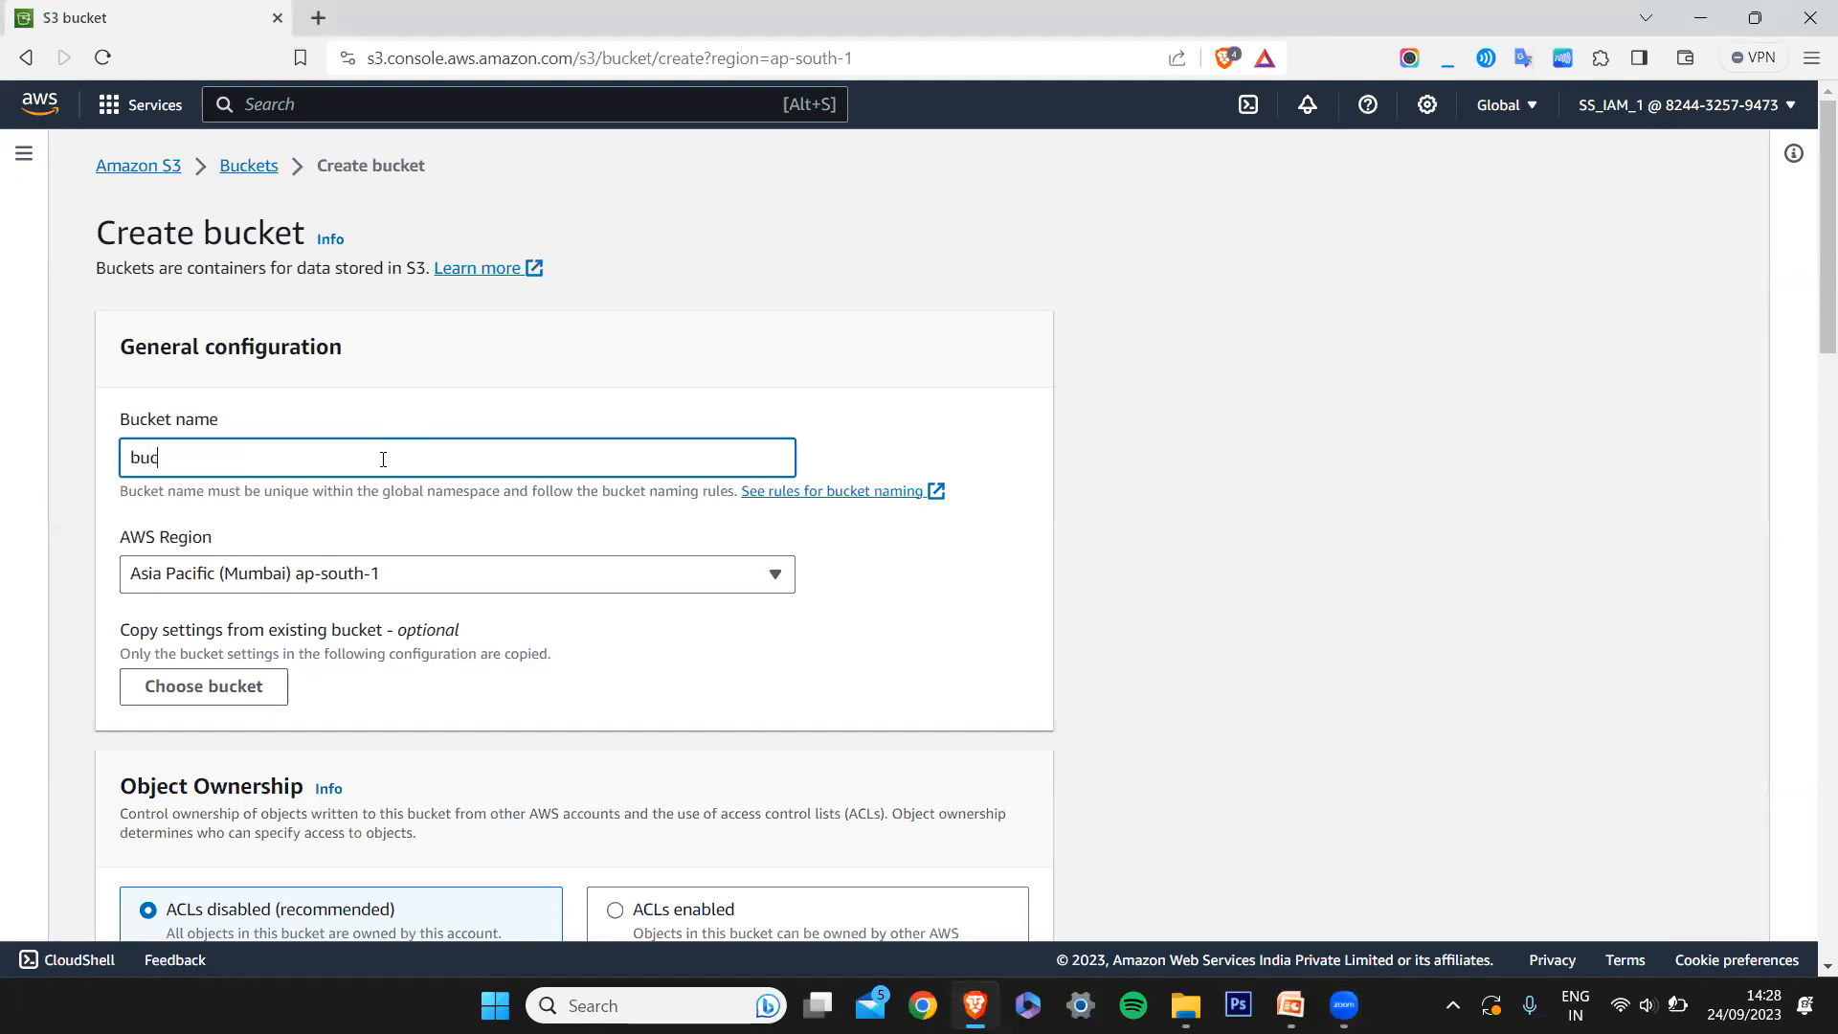
pyautogui.write('ket-ss-1')
pyautogui.scroll(-4, 630, 603)
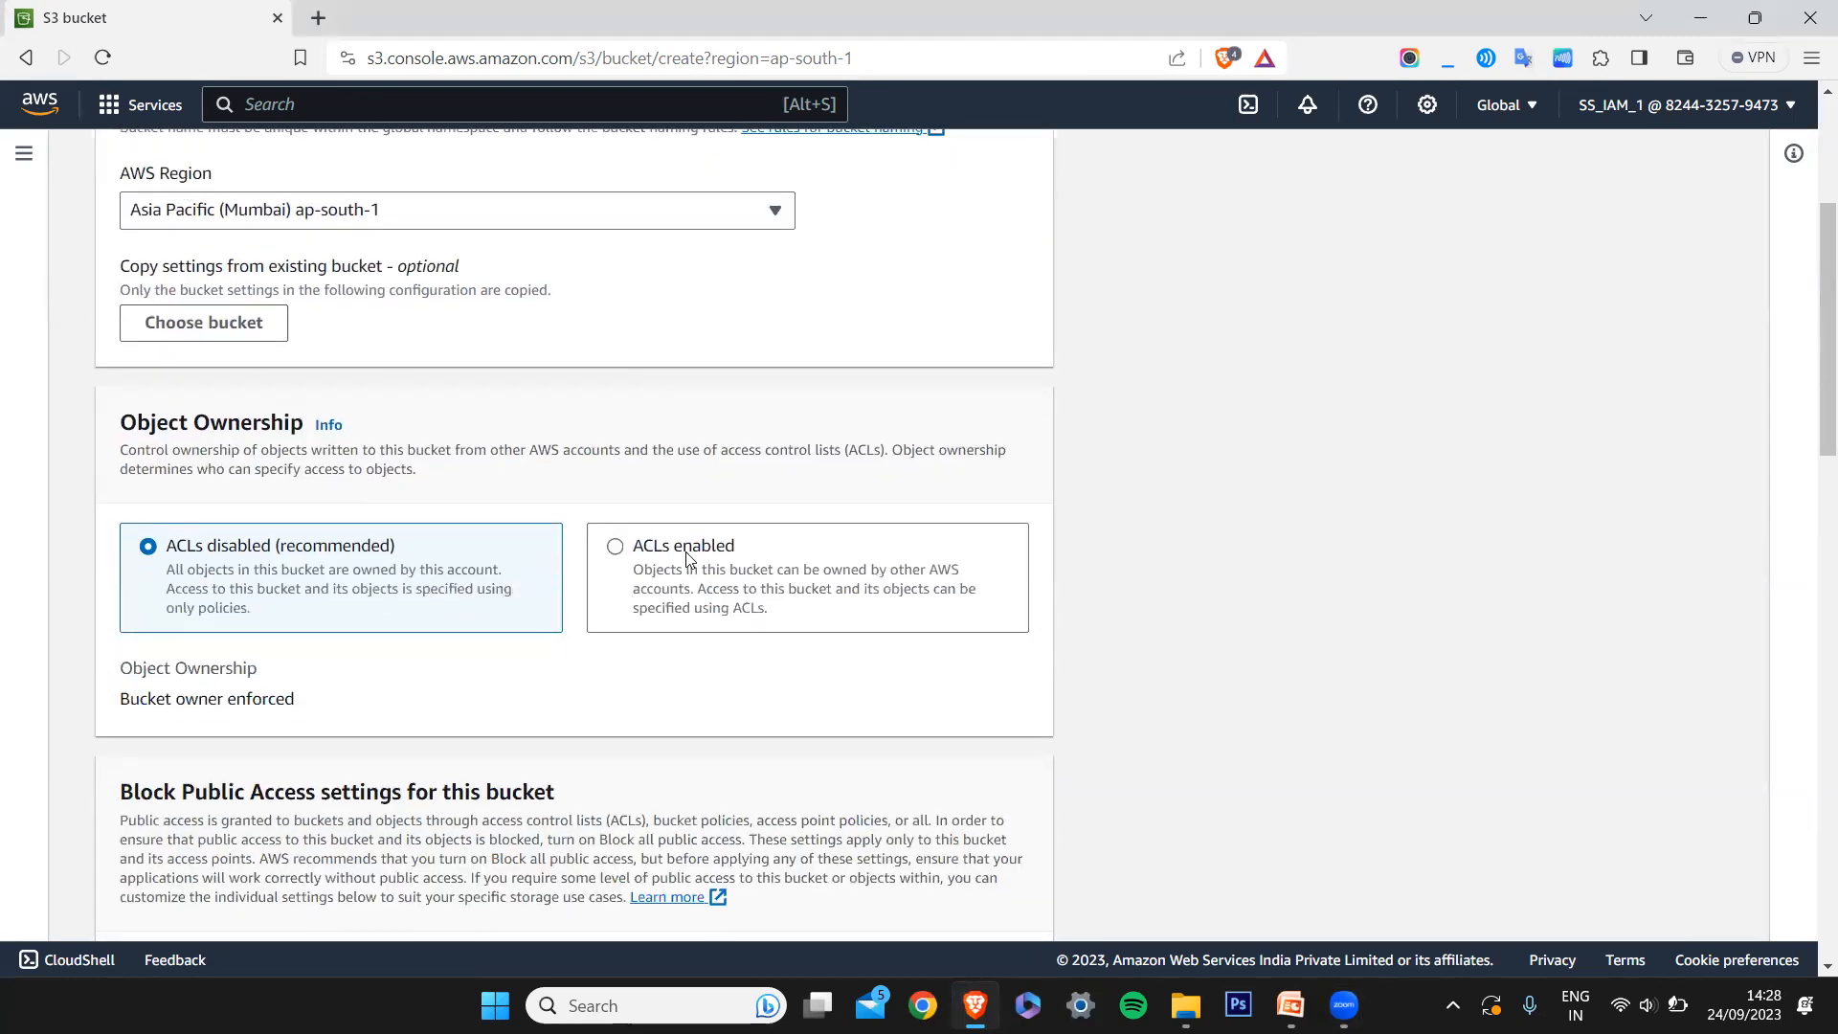
pyautogui.scroll(-15, 689, 562)
pyautogui.scroll(-2, 1002, 825)
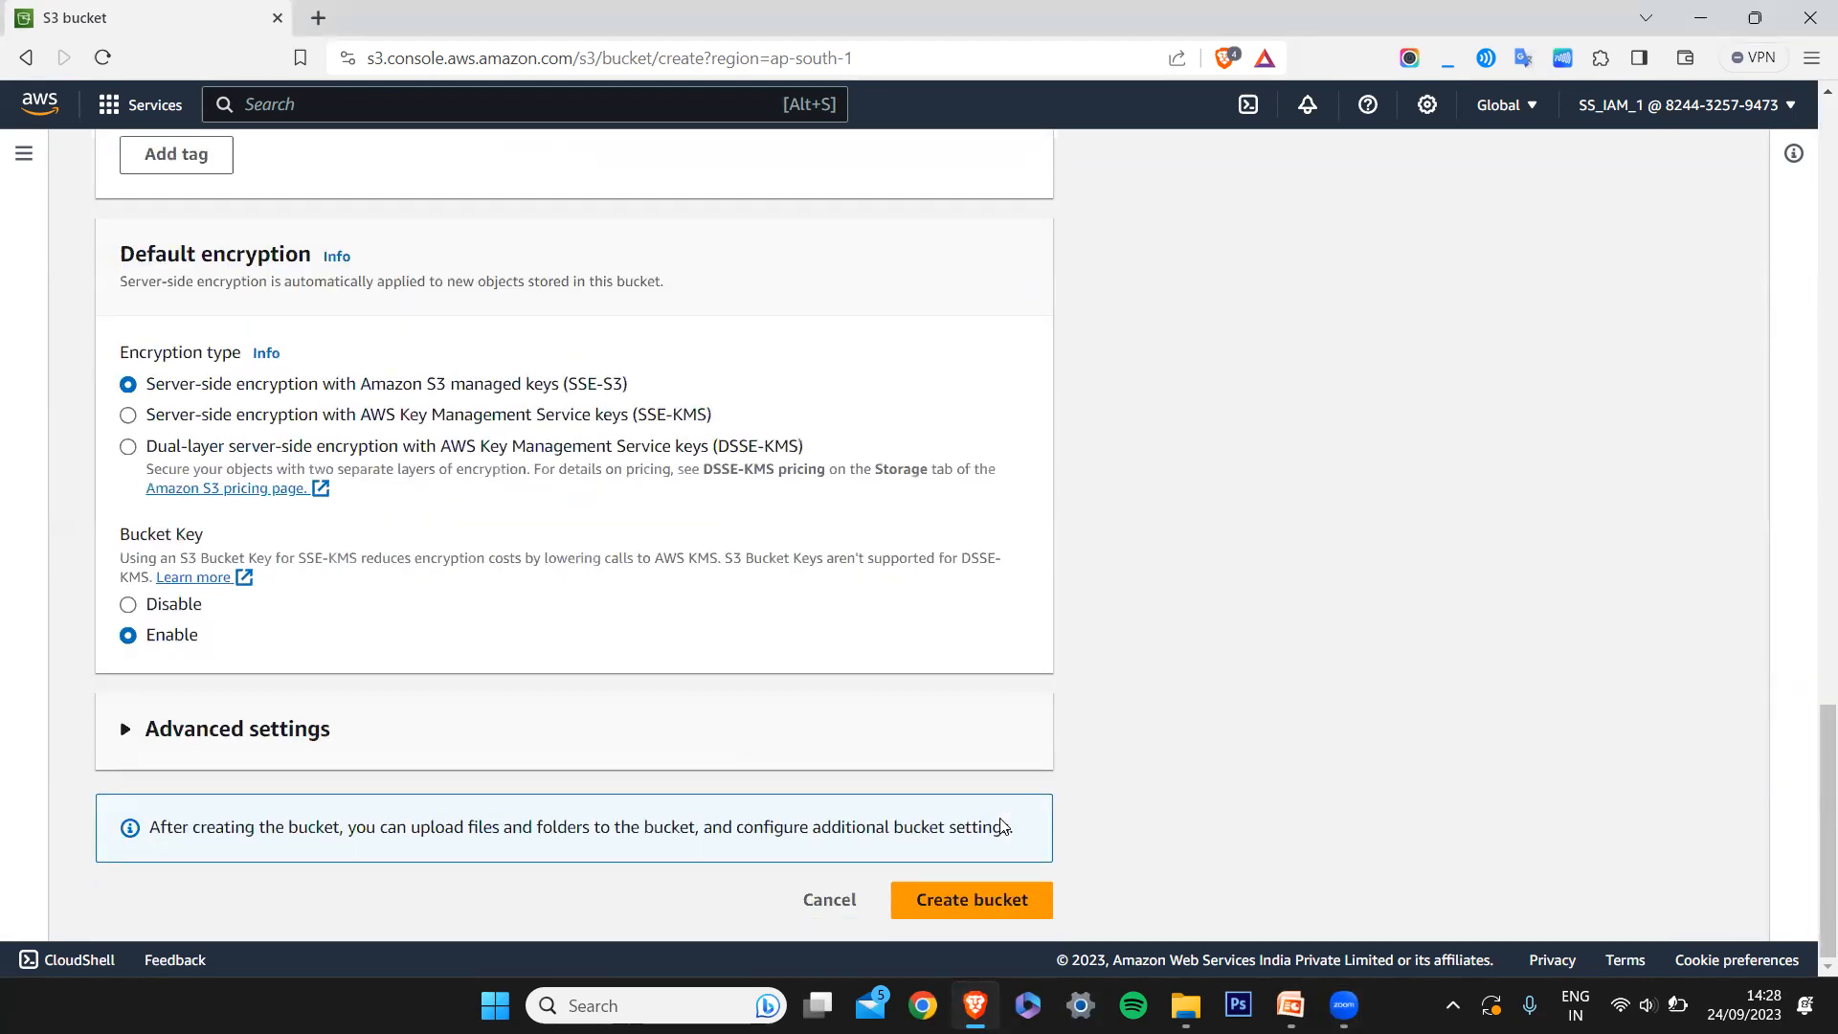
pyautogui.click(981, 916)
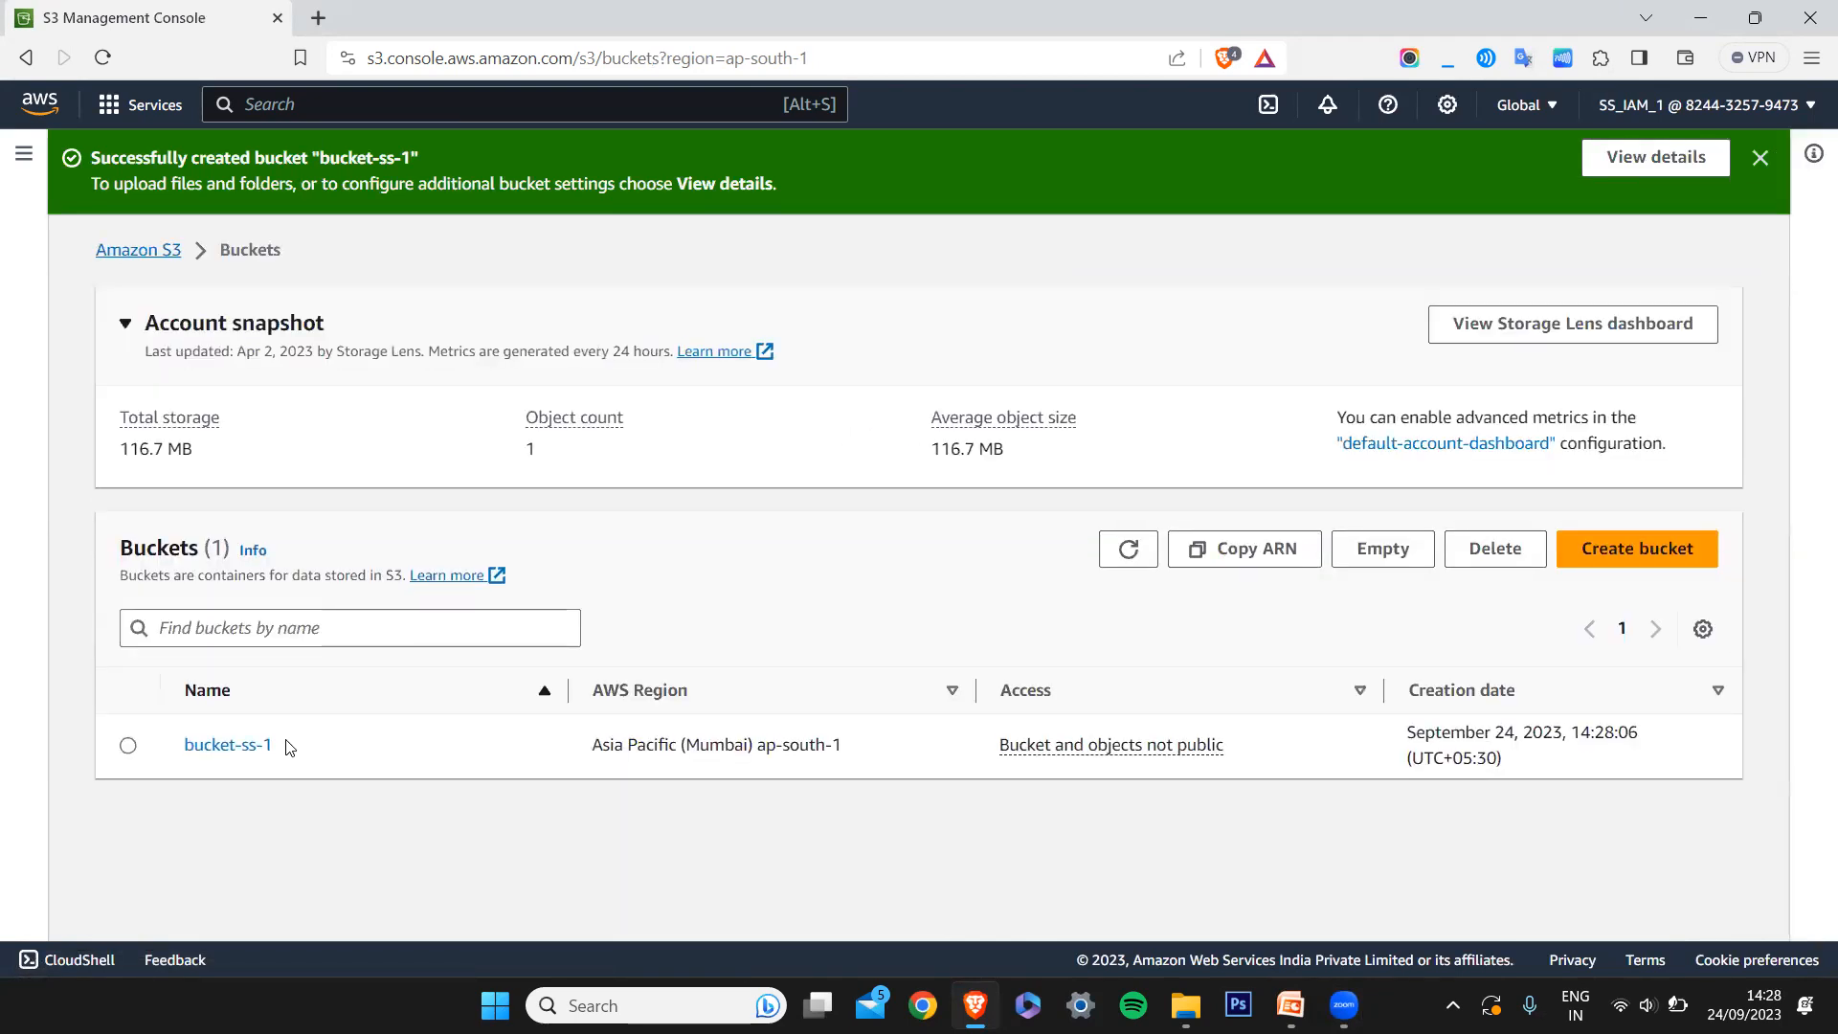
# Upload the file EN UNIT - 1.pdf from the Downloads folder to bucket-ss-1
pyautogui.click(256, 747)
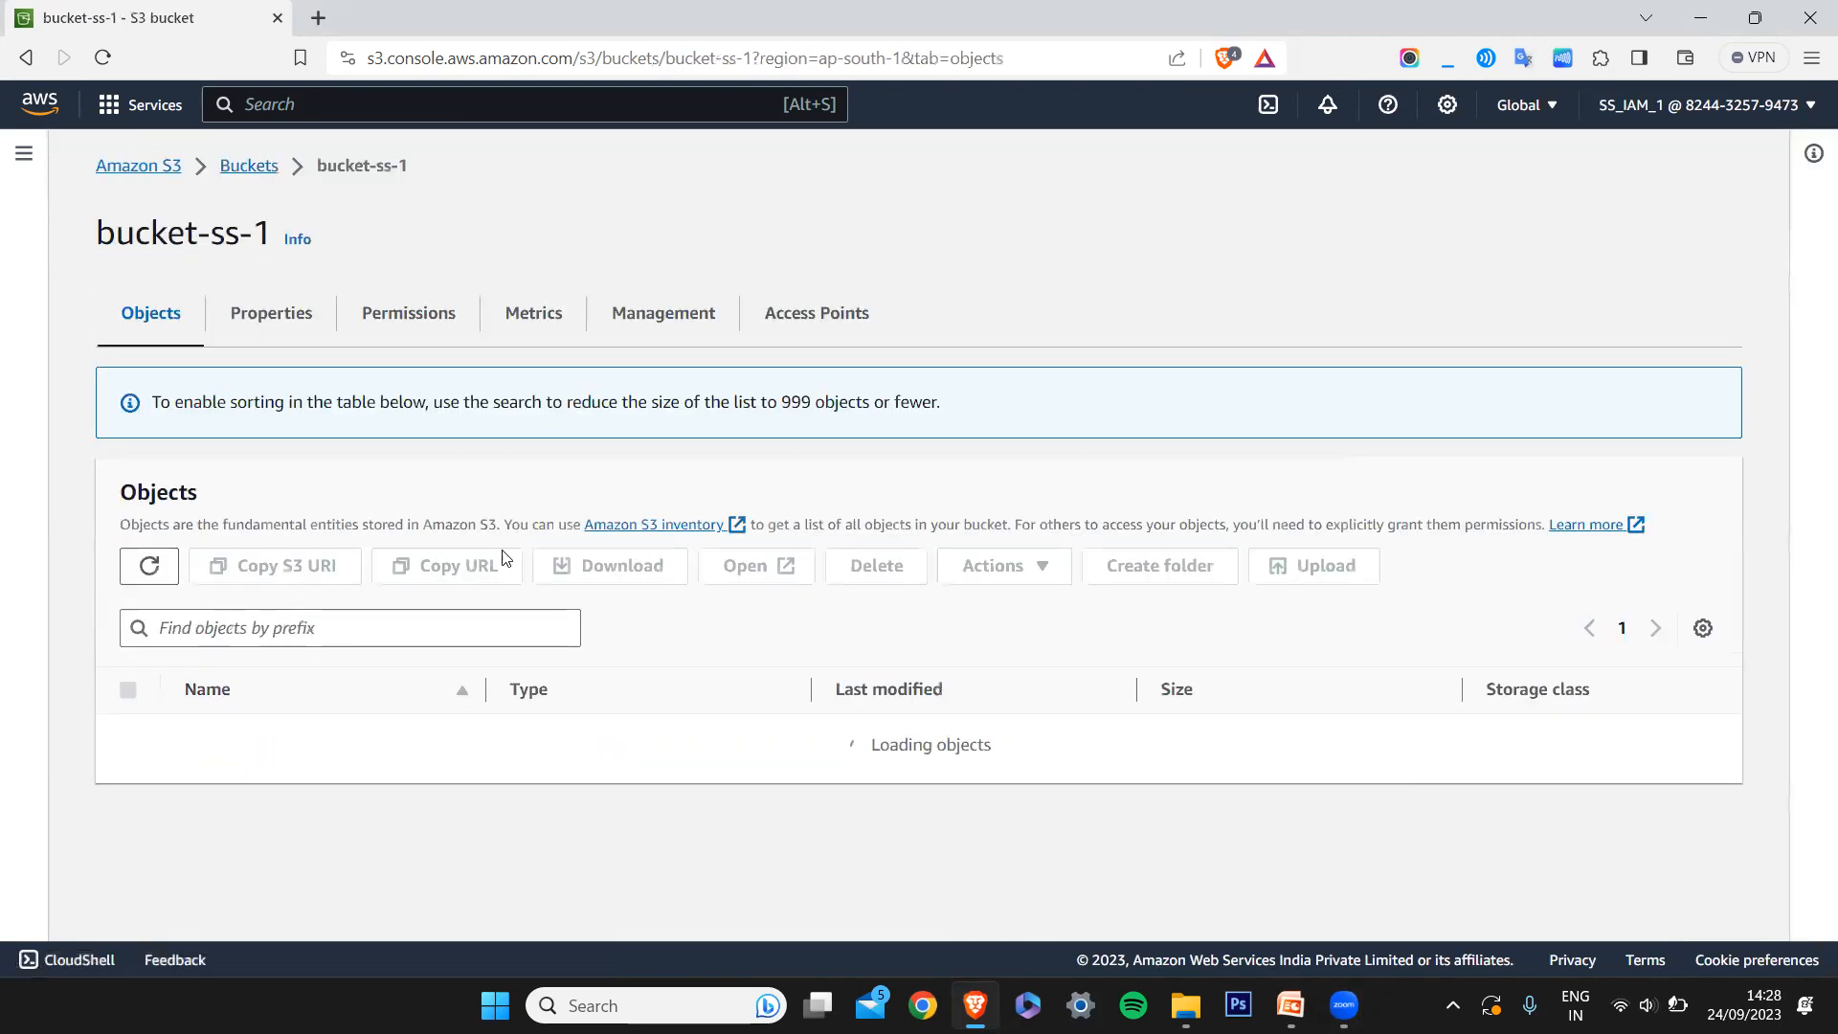
pyautogui.click(1336, 475)
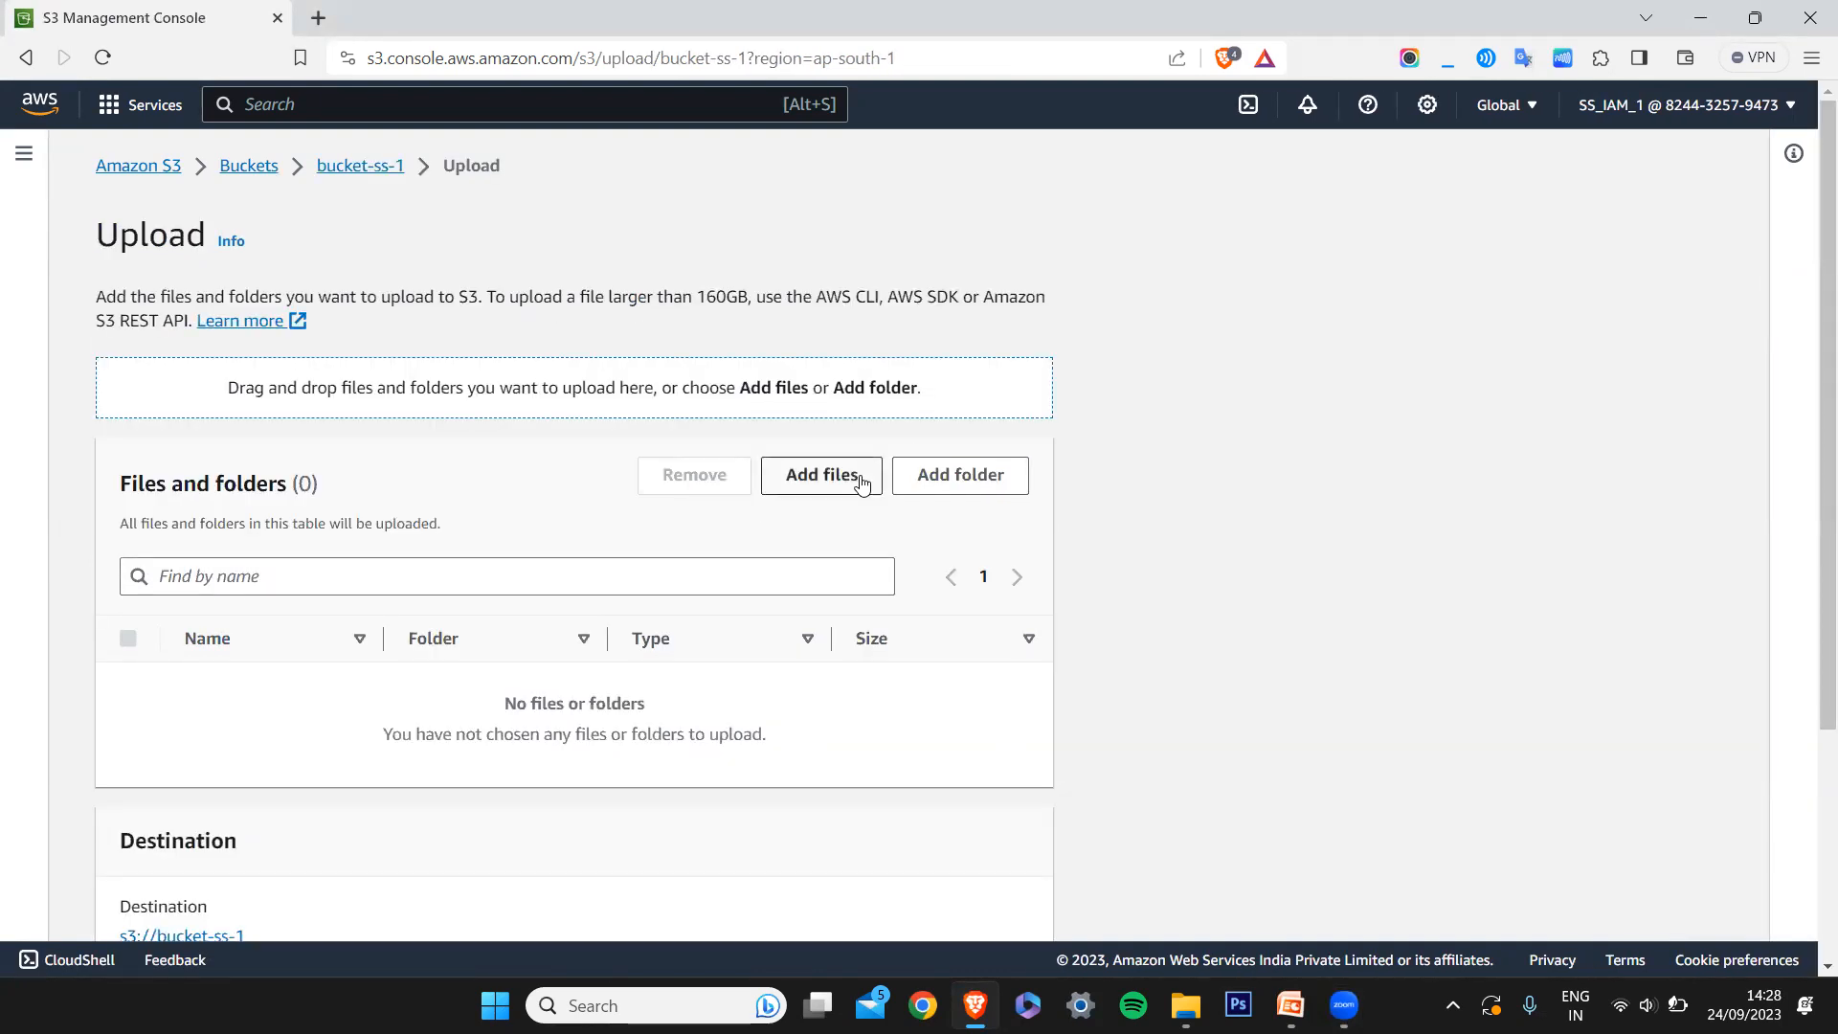
pyautogui.click(861, 480)
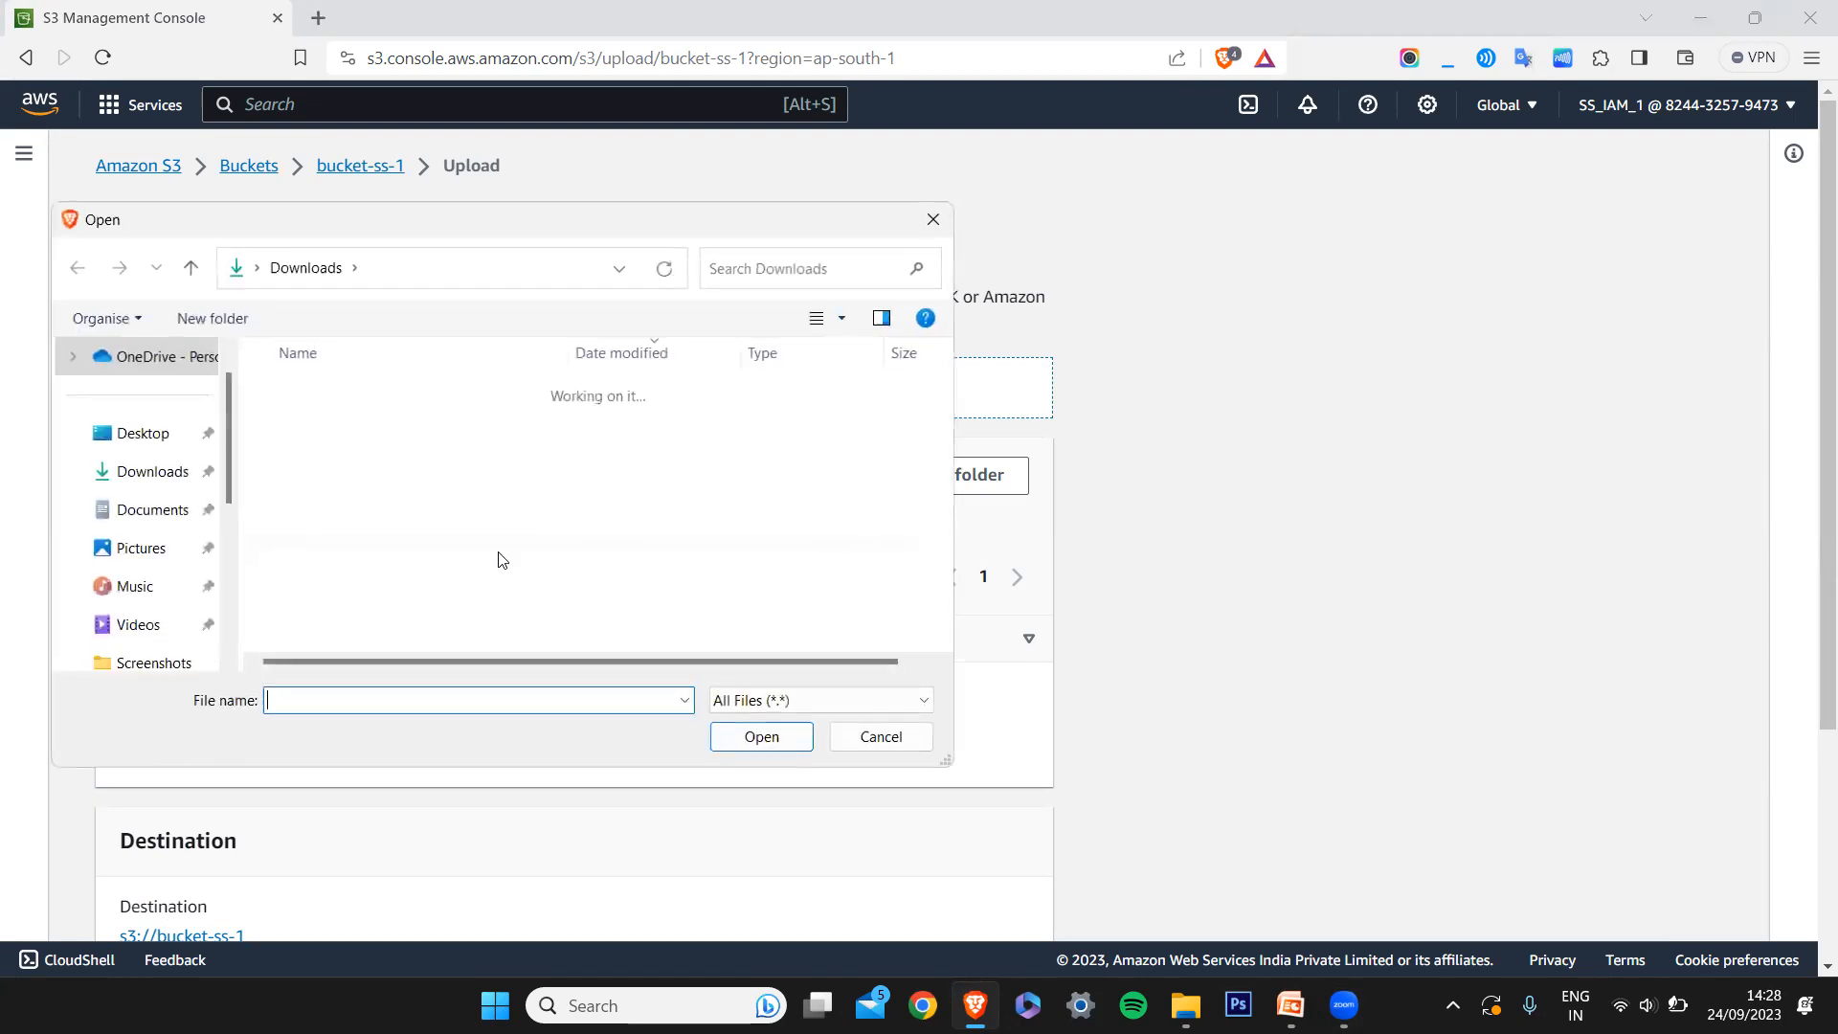
pyautogui.scroll(-5, 446, 541)
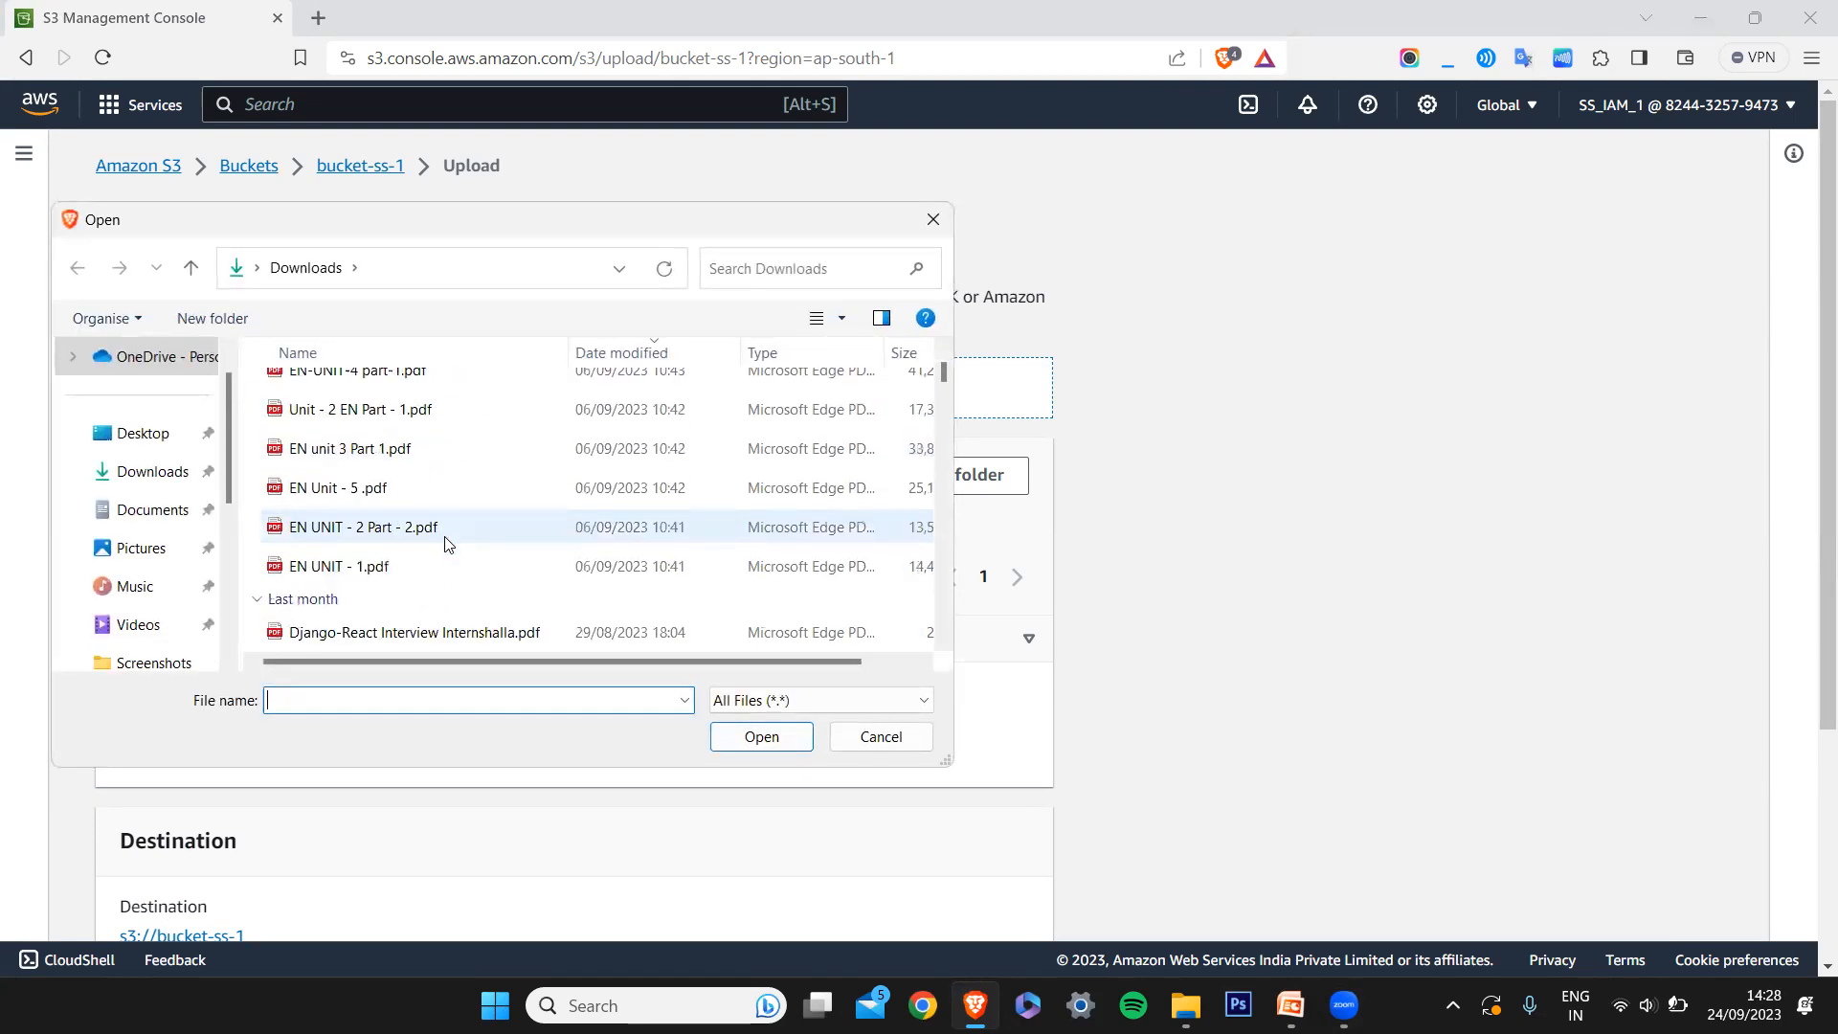
pyautogui.click(439, 557)
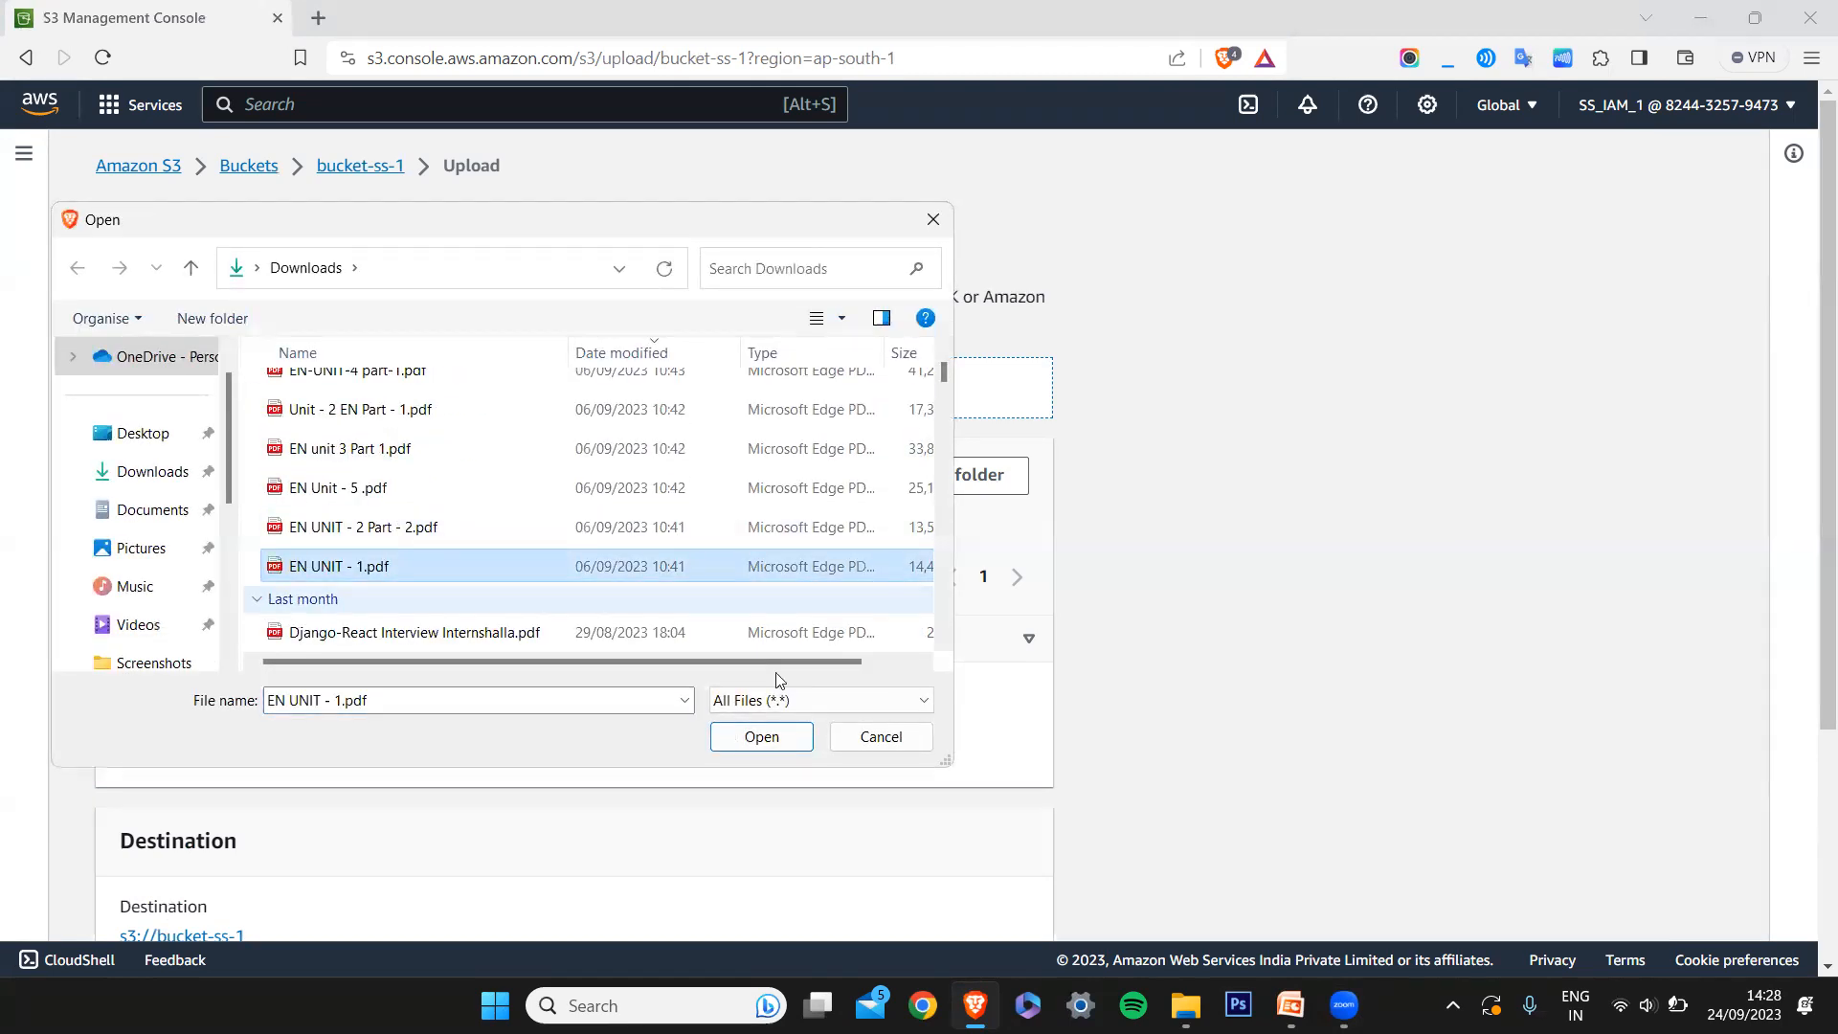
pyautogui.click(785, 743)
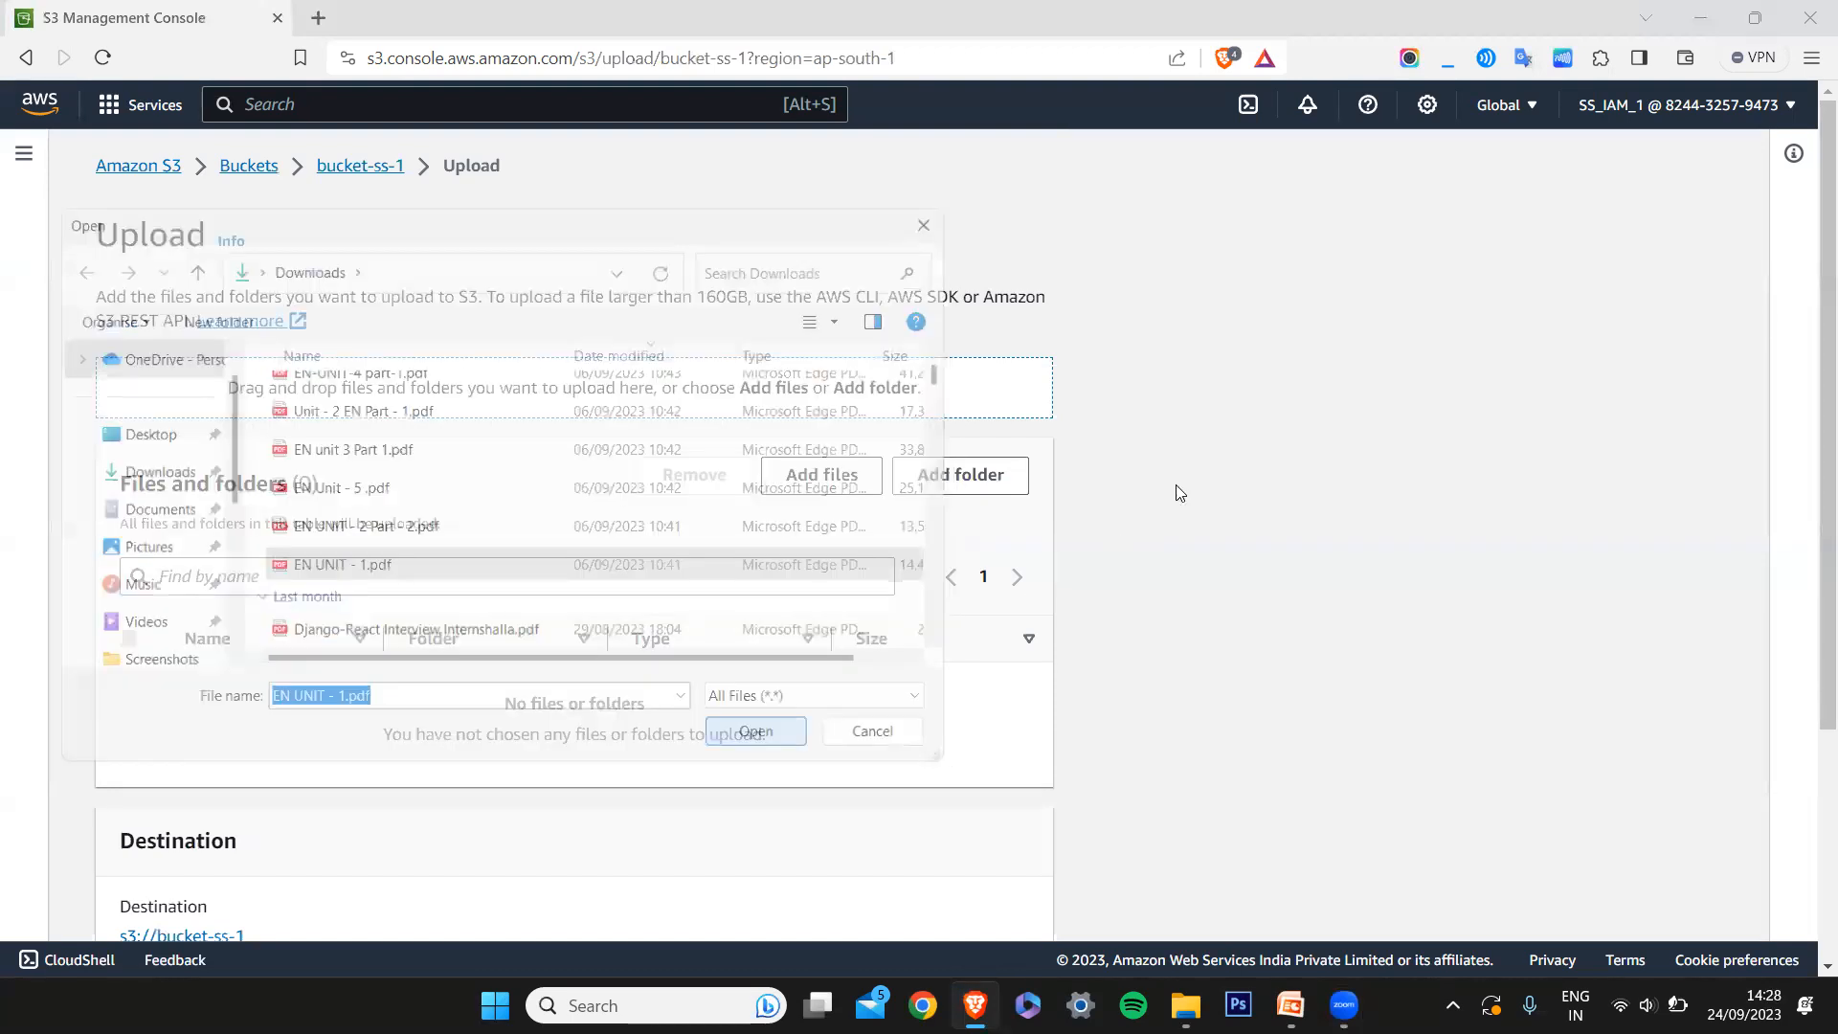
pyautogui.click(1455, 307)
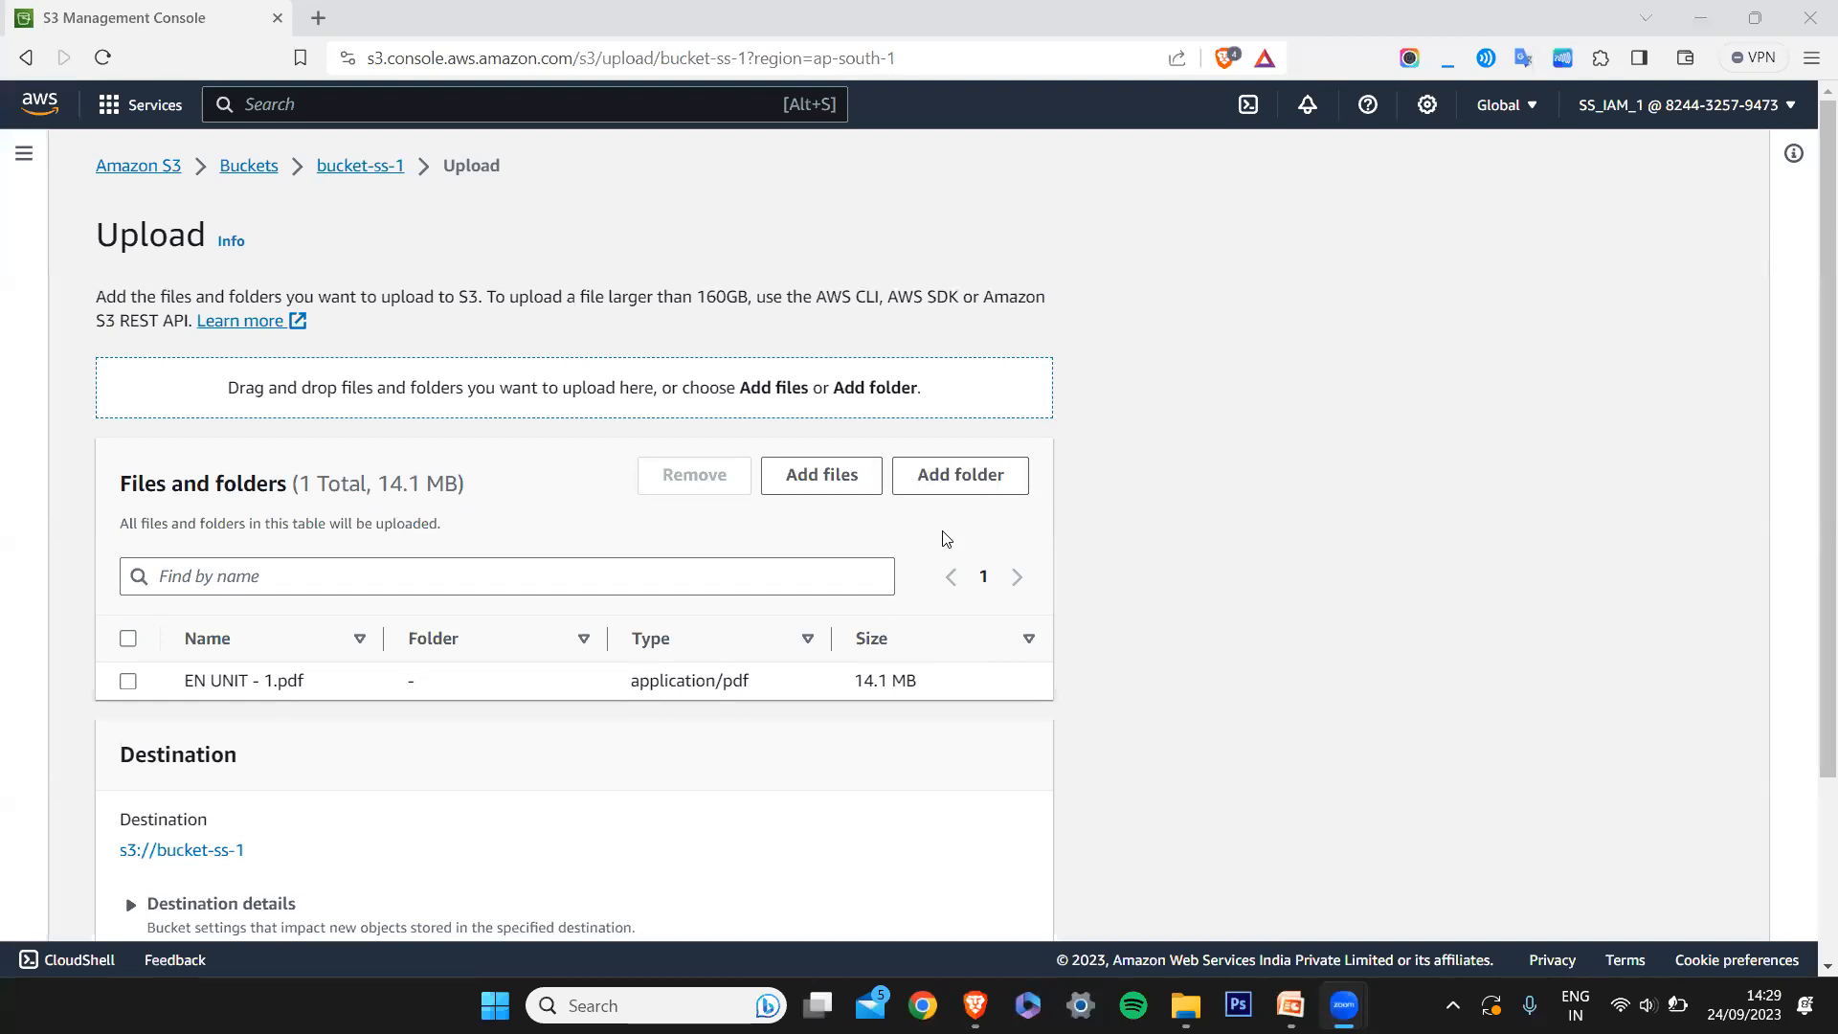
pyautogui.scroll(-3, 946, 538)
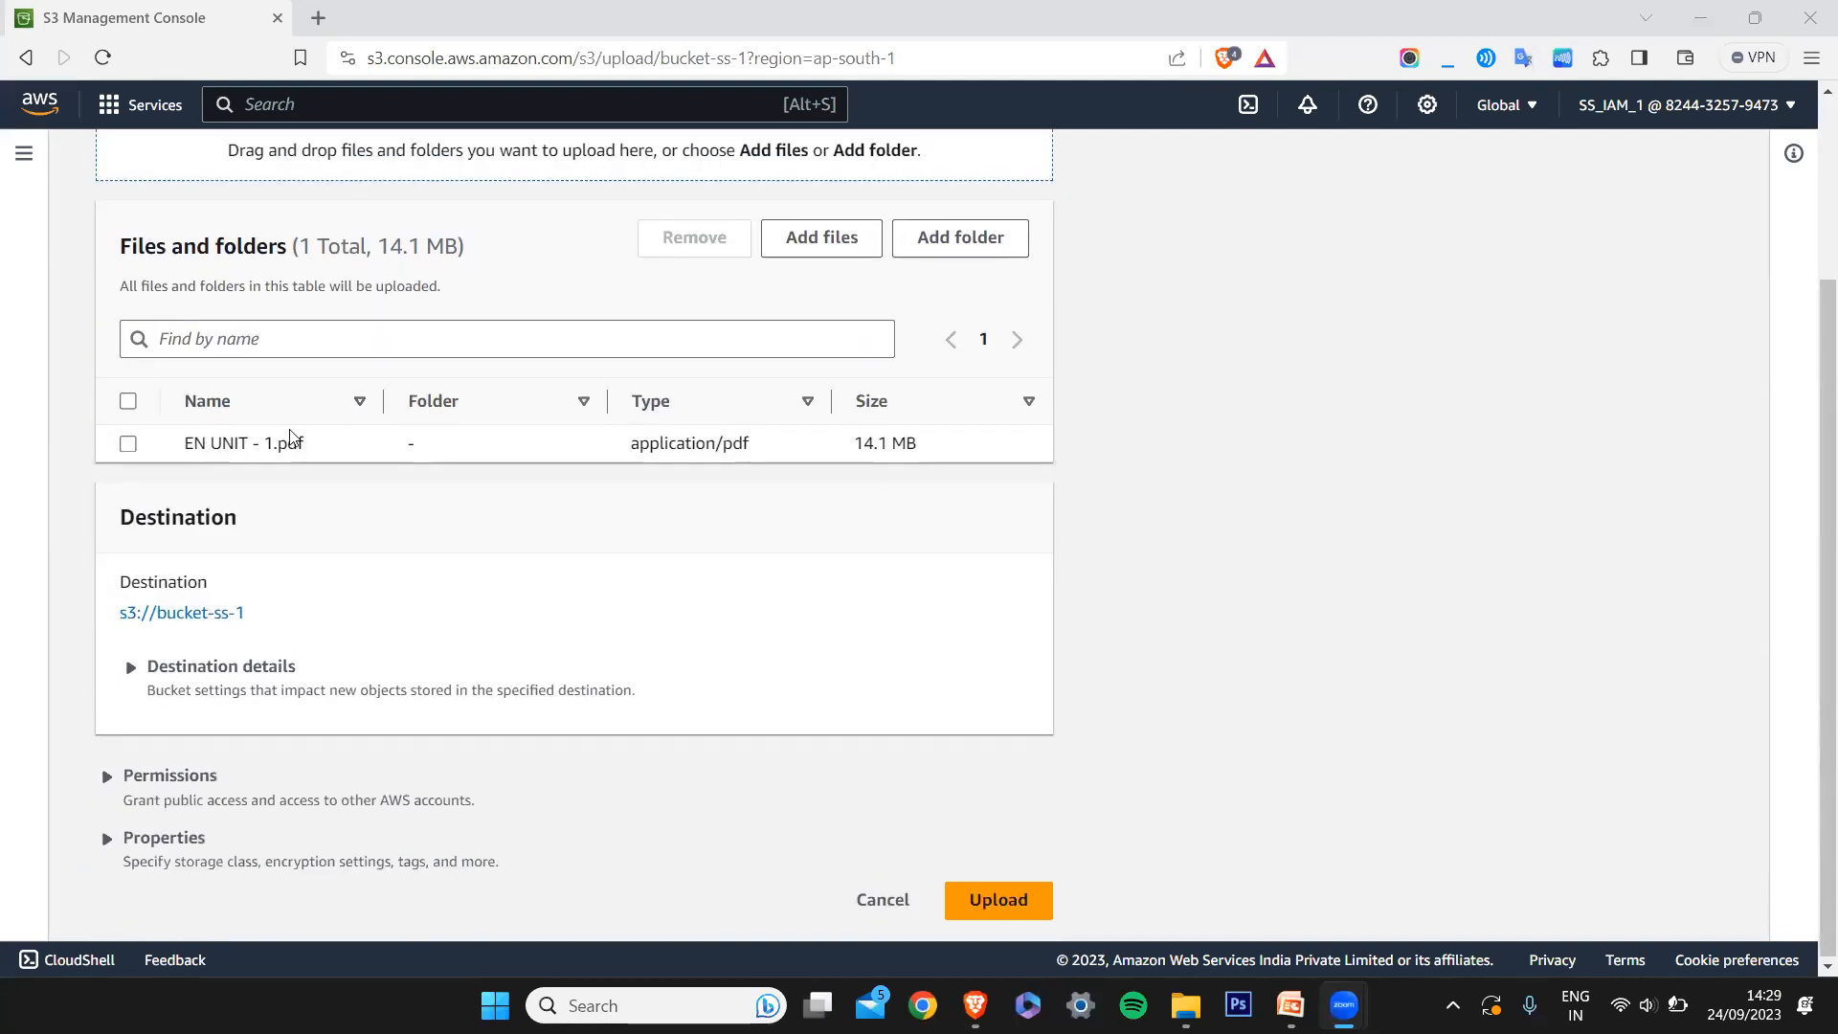
pyautogui.click(1026, 904)
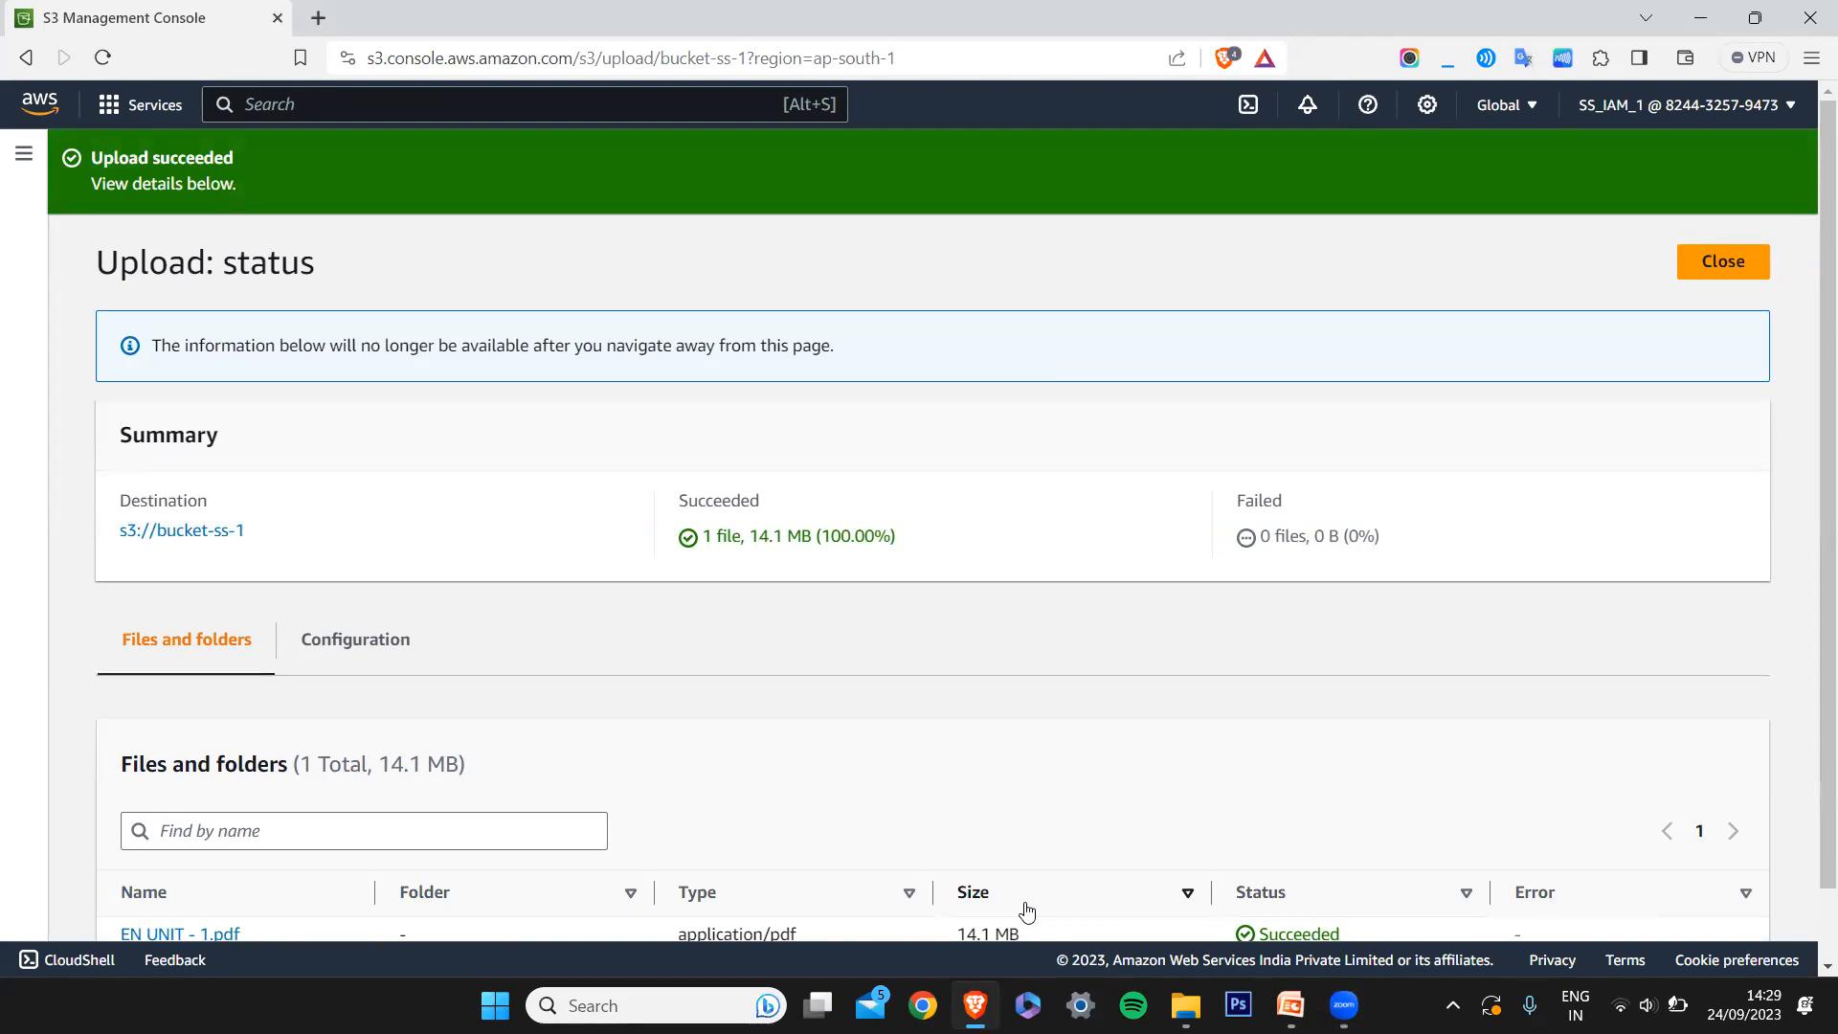
# Copy the object URL of the uploaded EN UNIT - 1.pdf and load it in a new browser tab to test public access
pyautogui.scroll(-1, 1001, 840)
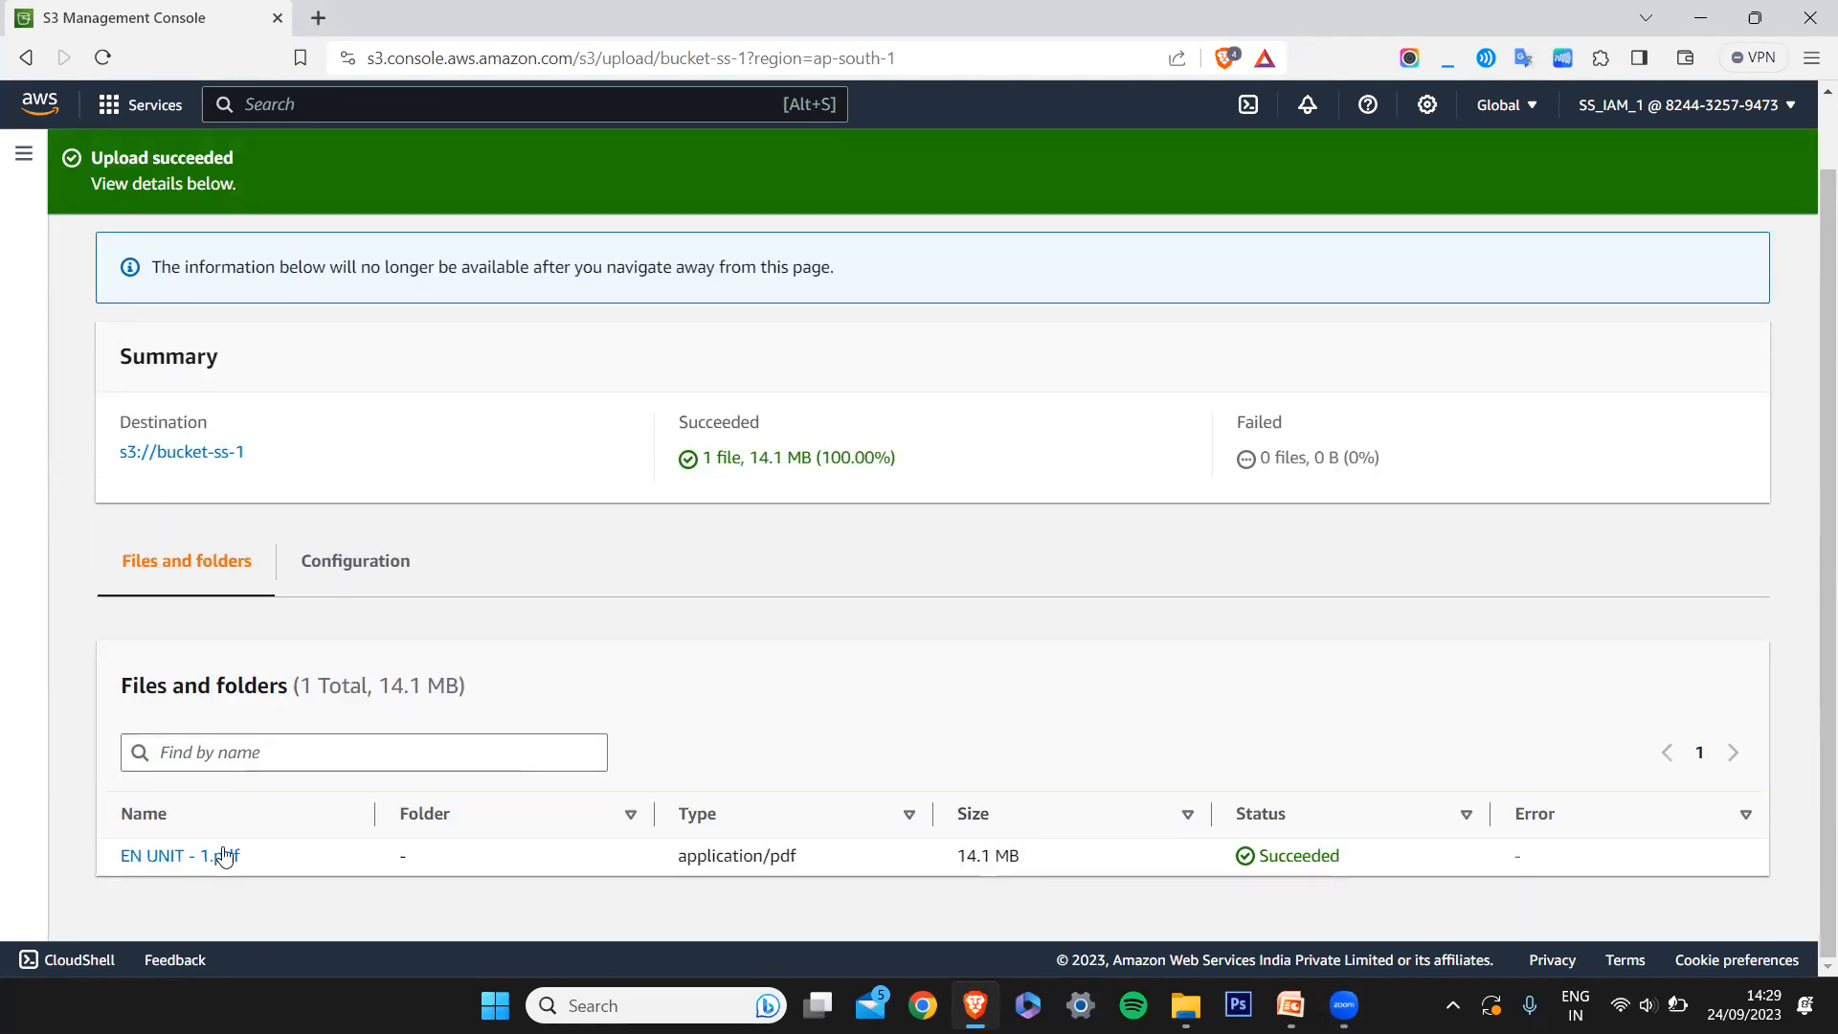
pyautogui.hotkey('alt', 'Left')
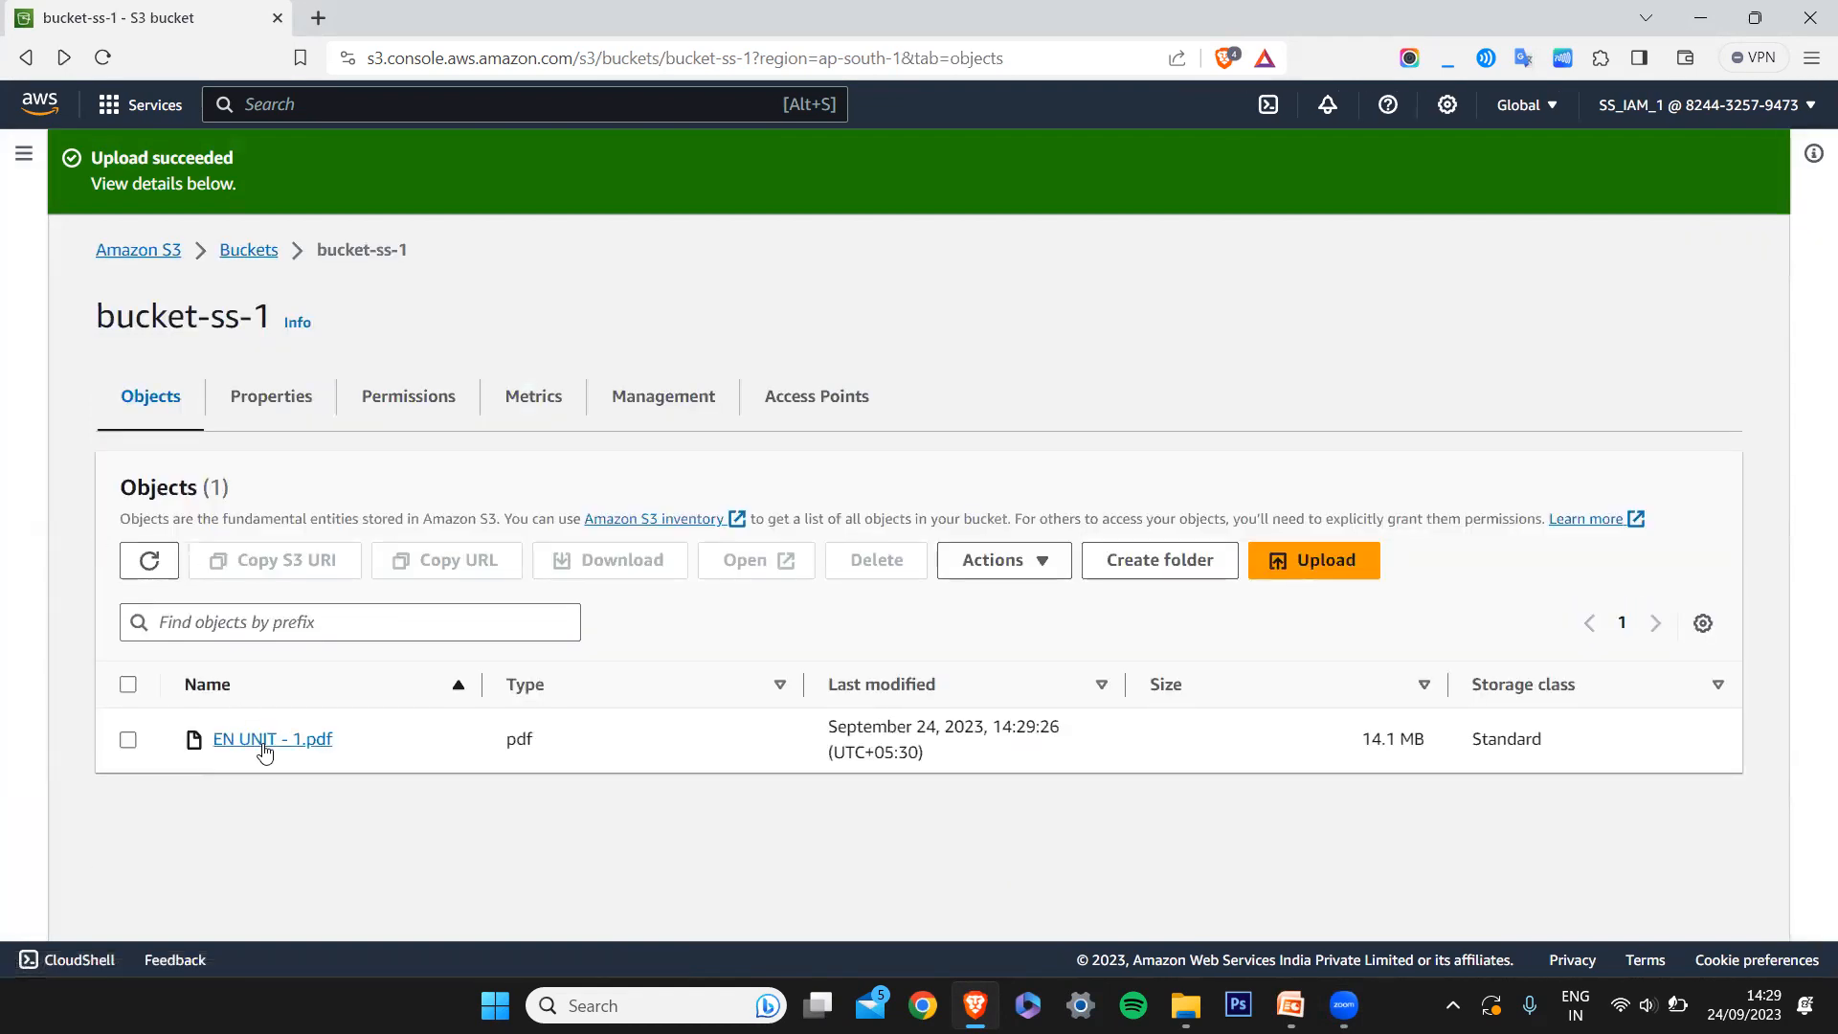
pyautogui.click(258, 743)
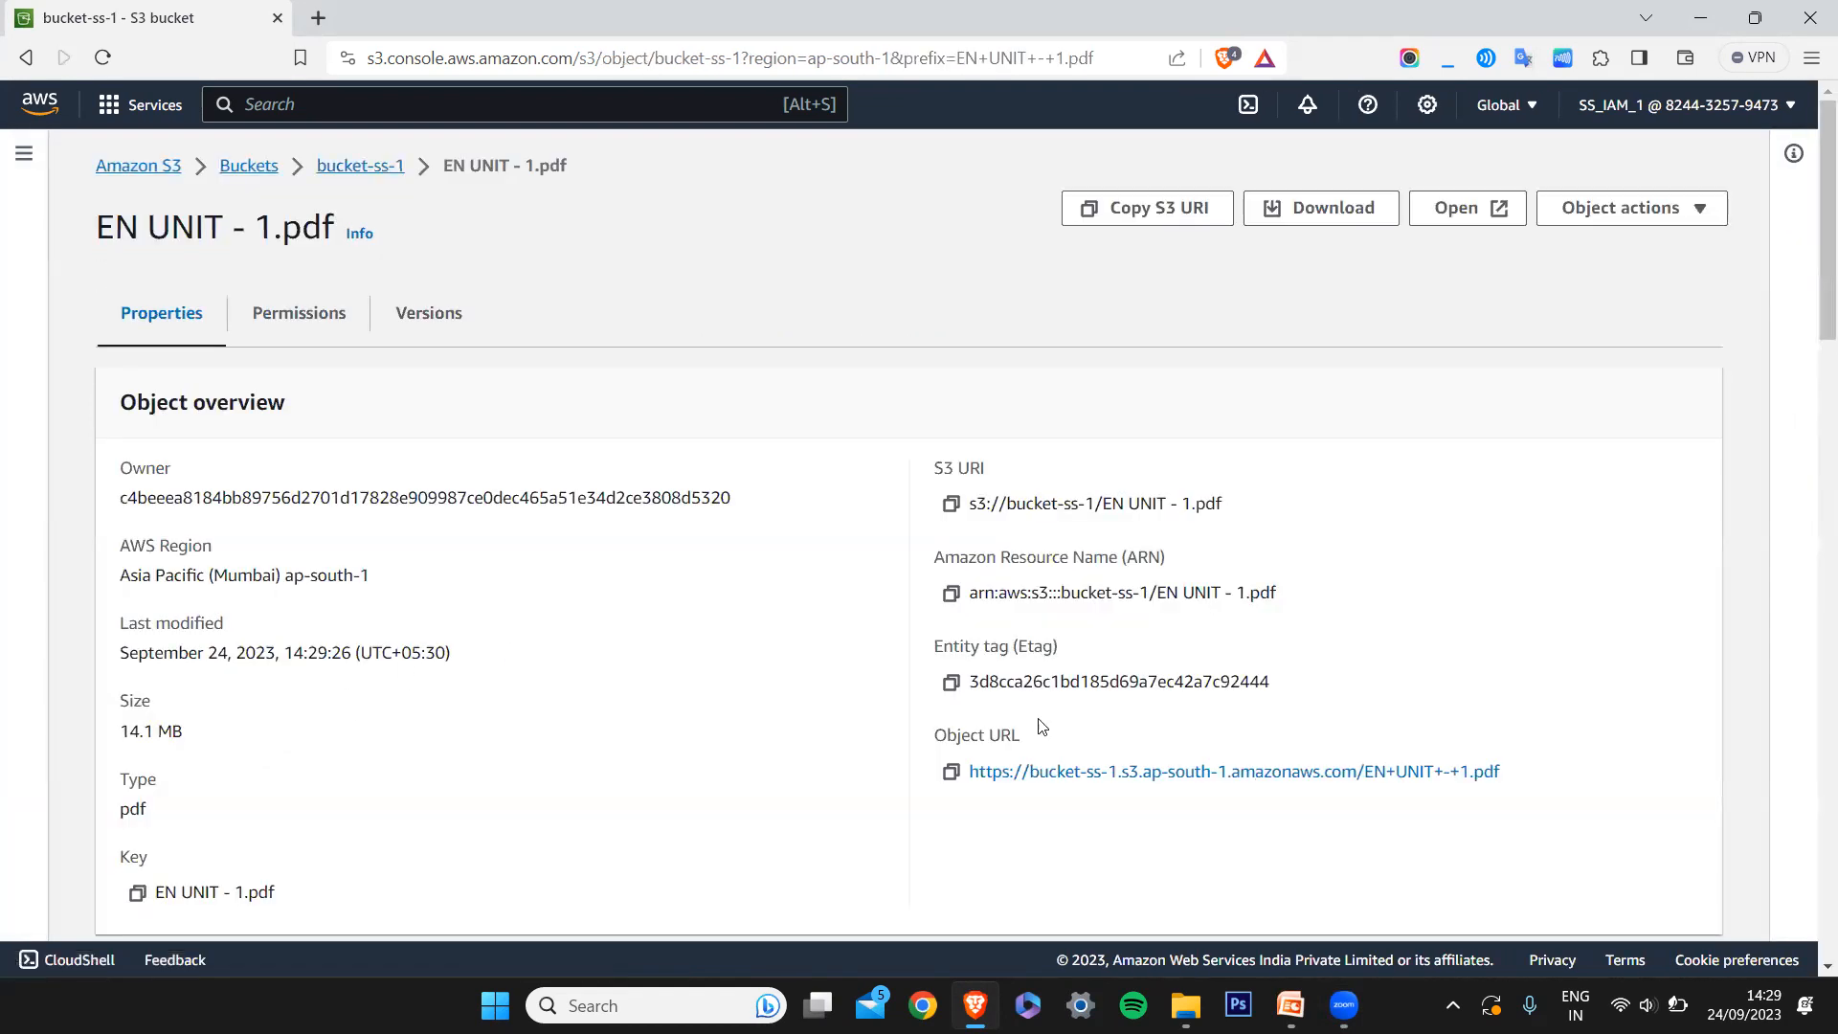
pyautogui.click(951, 773)
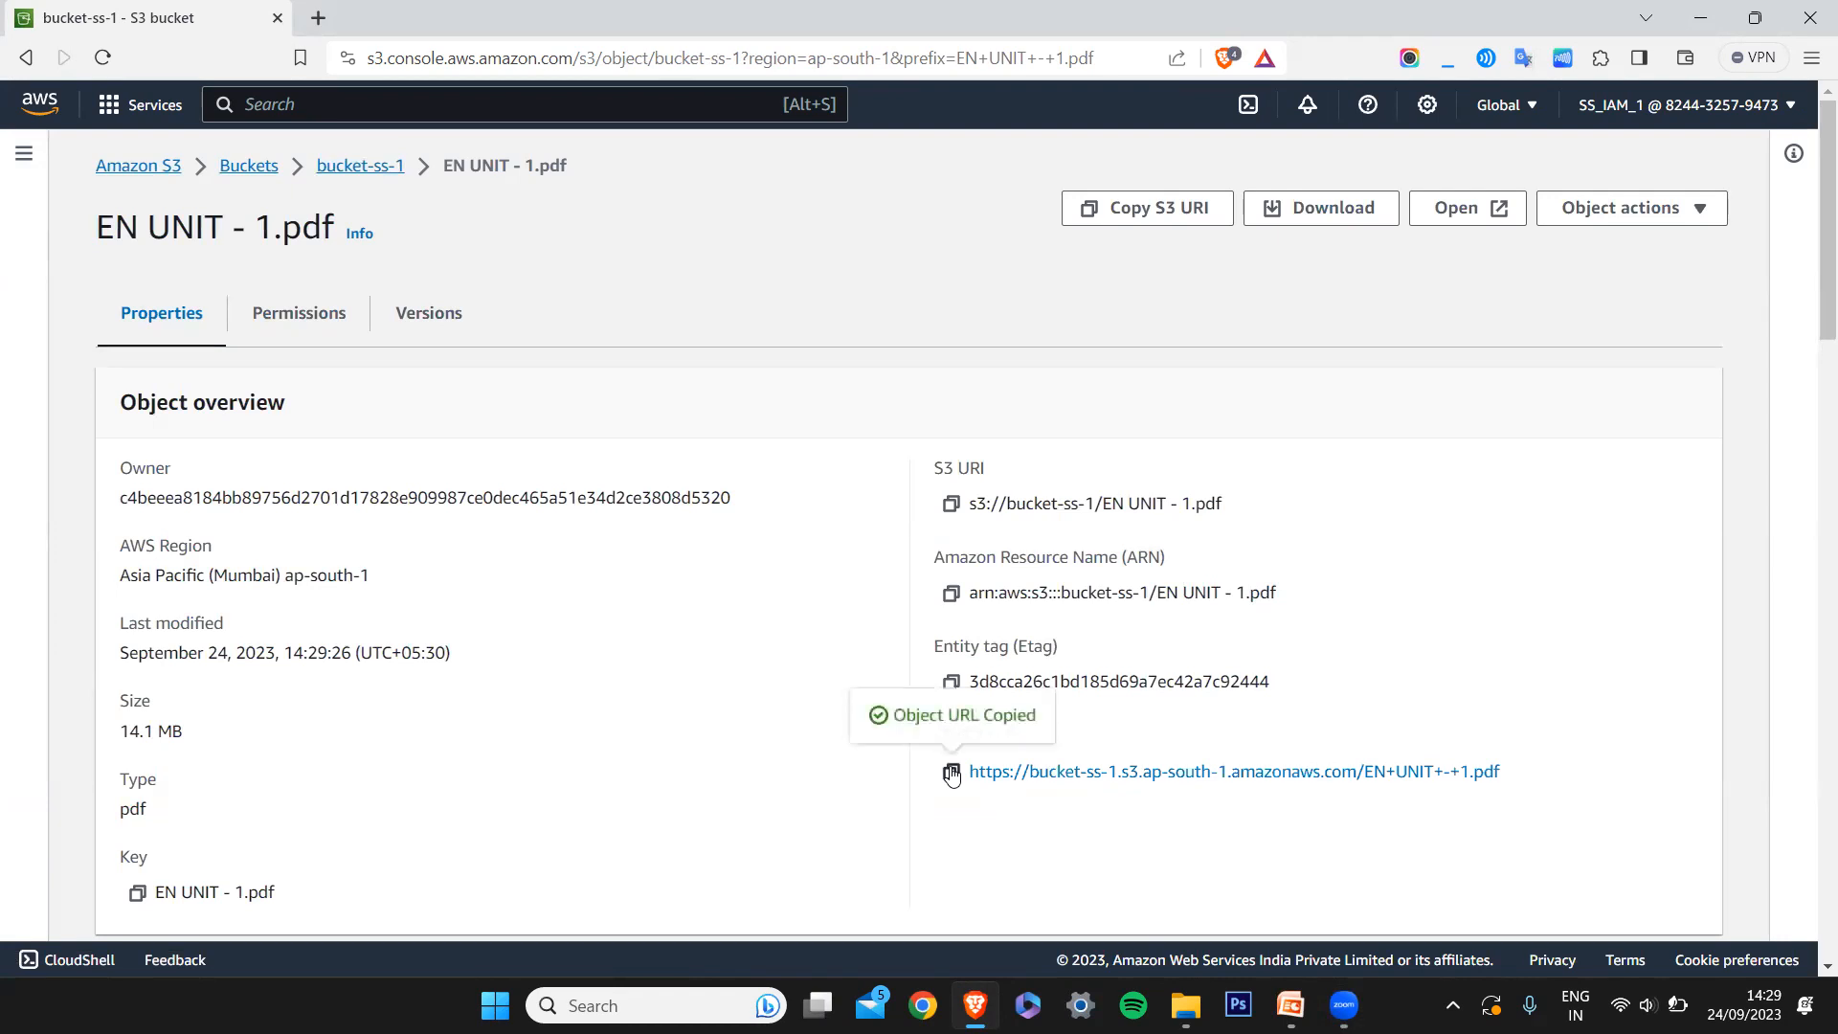
pyautogui.click(319, 17)
pyautogui.hotkey('ctrl', 'v')
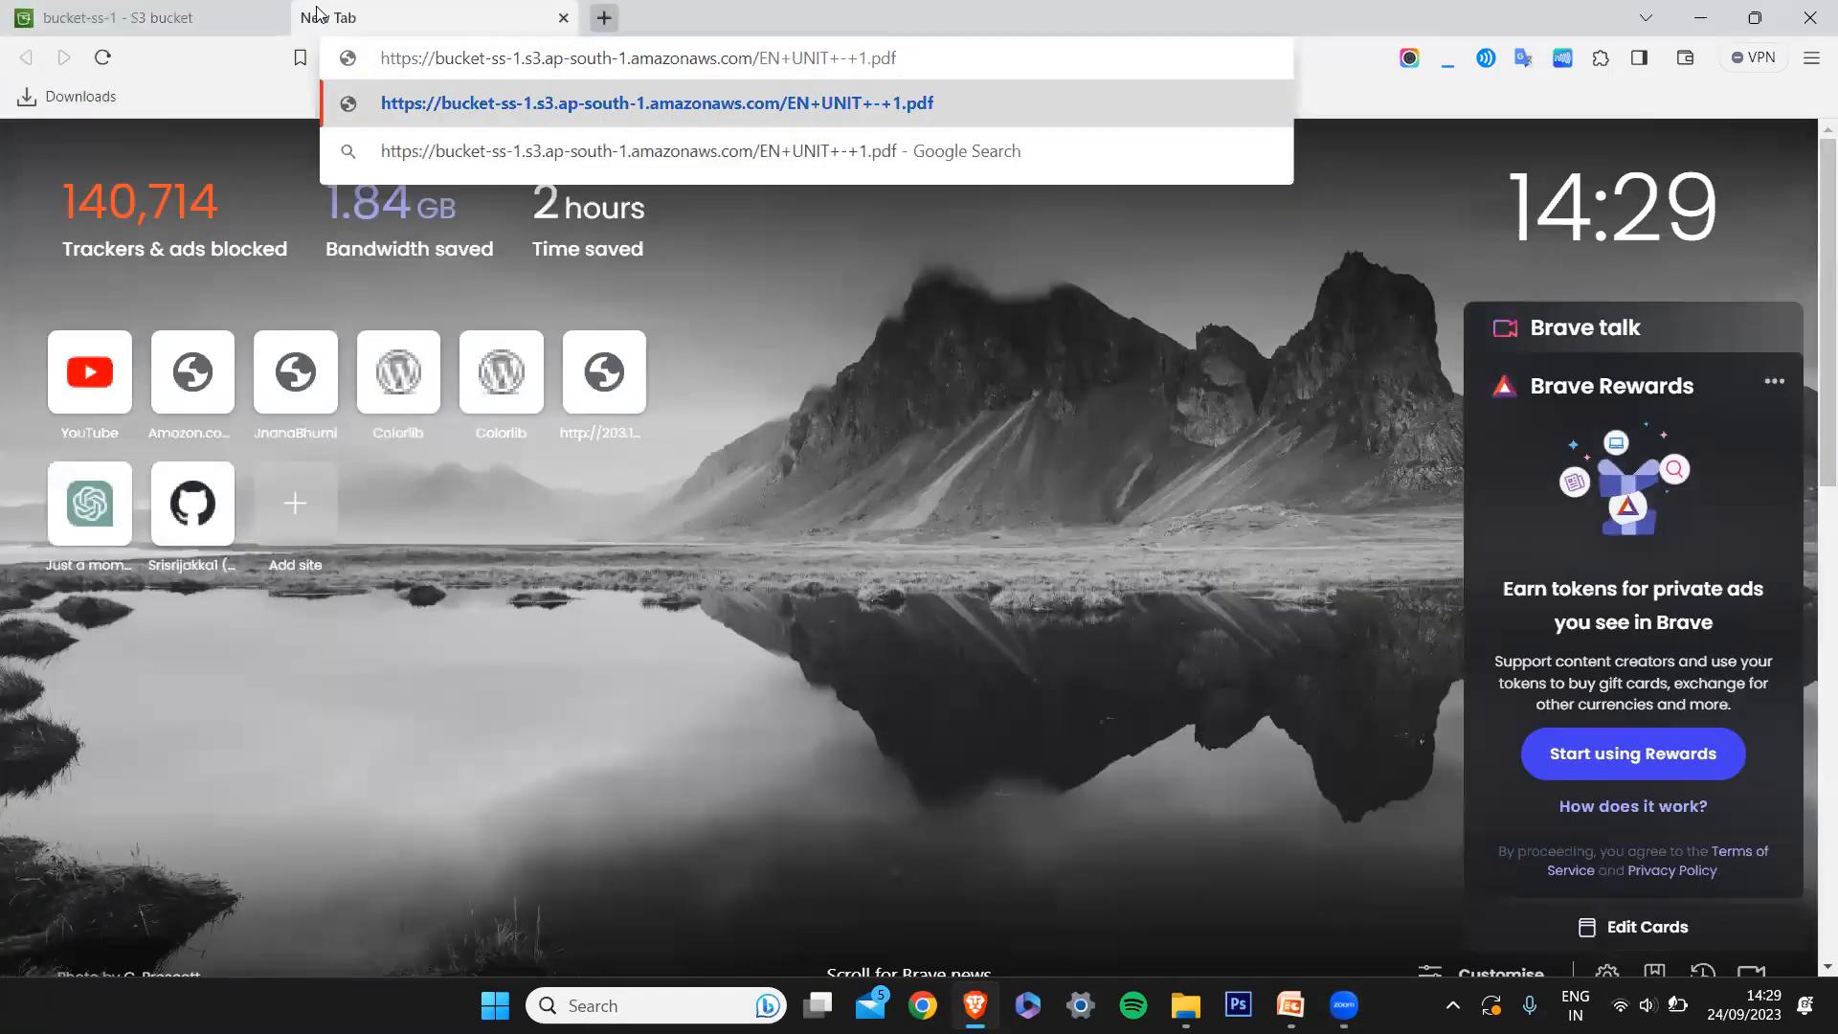
pyautogui.press('Return')
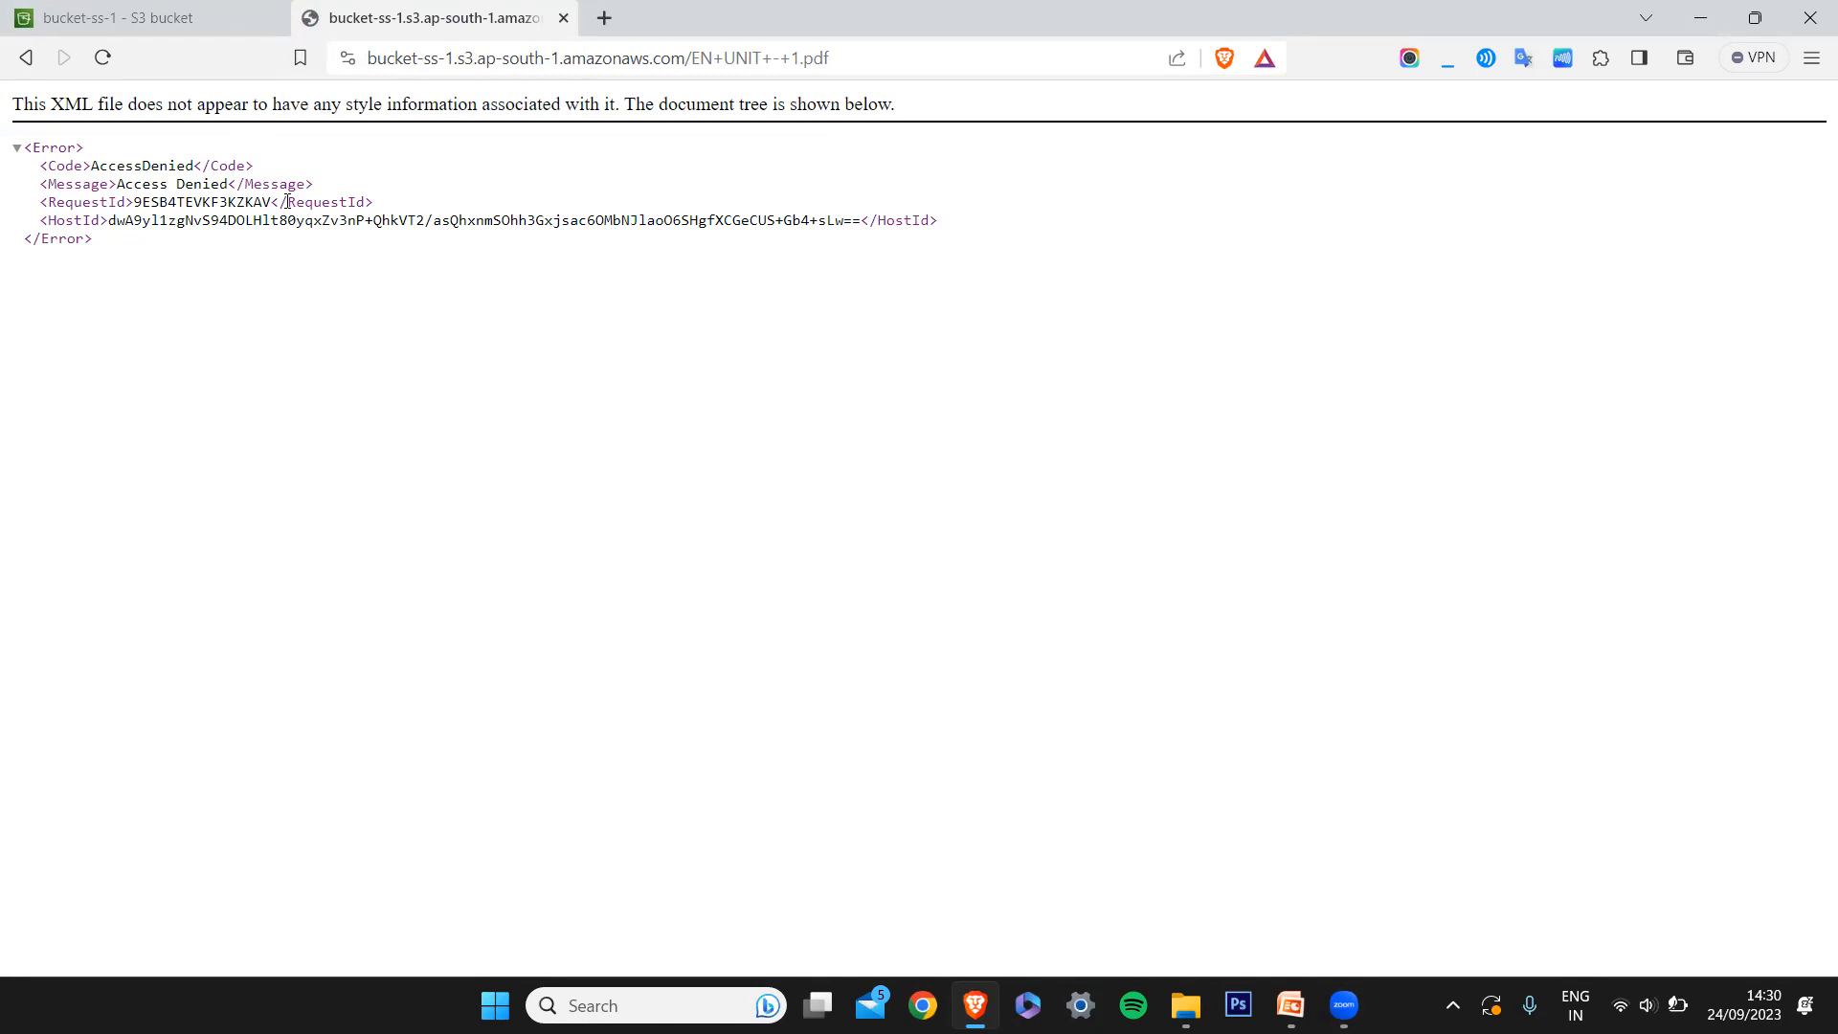
# Return to the objects of bucket-ss-1, select EN UNIT - 1.pdf and check whether the Make public using ACL action is available
pyautogui.click(115, 9)
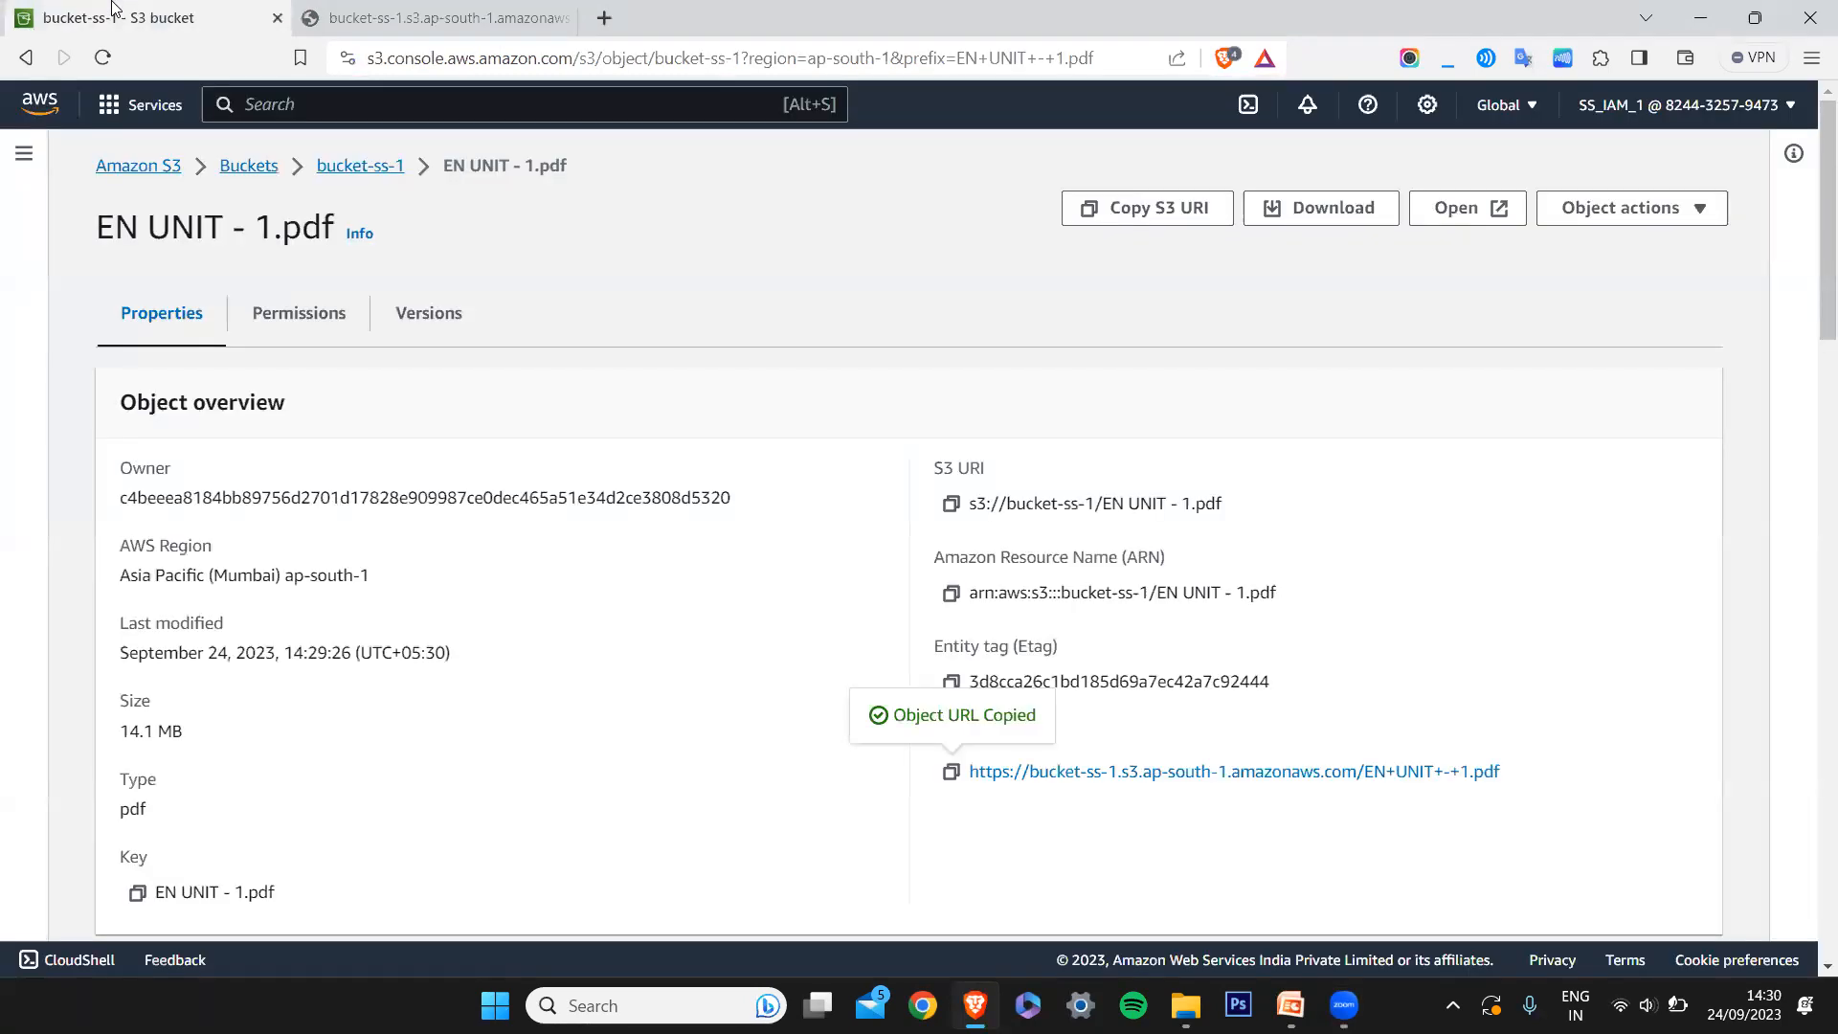
pyautogui.hotkey('alt', 'Left')
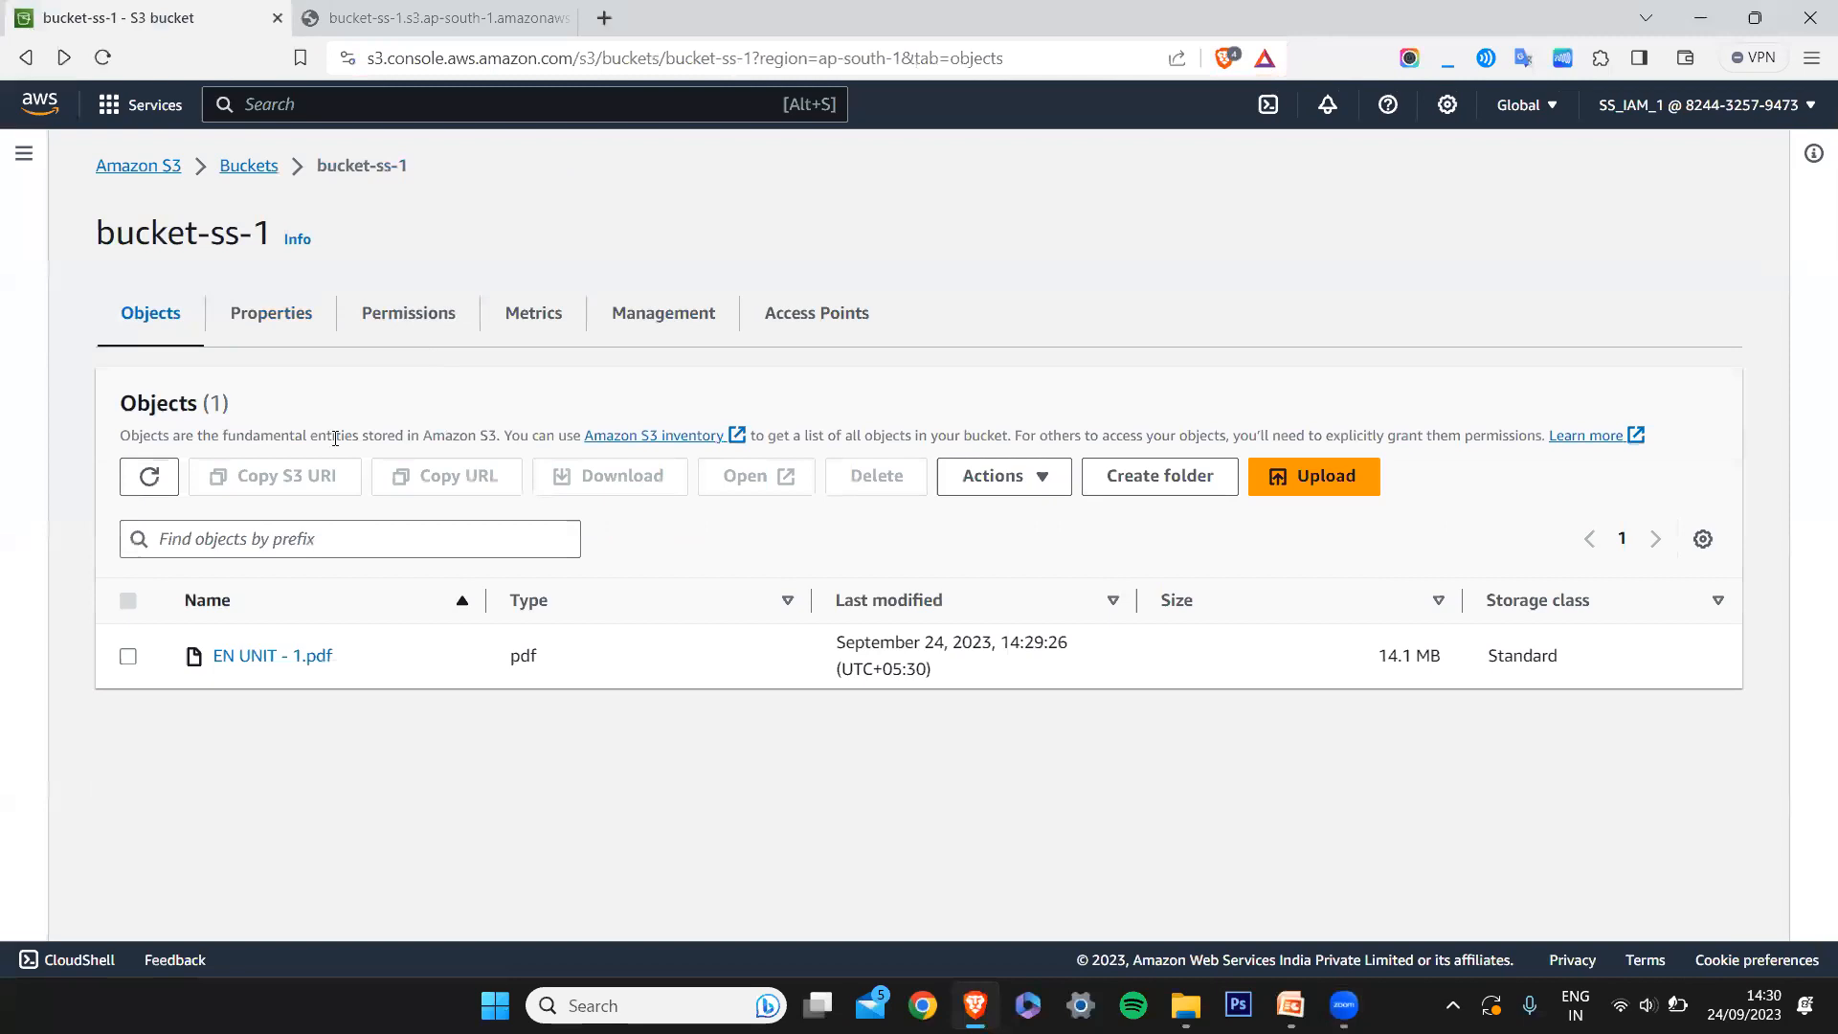
pyautogui.click(125, 657)
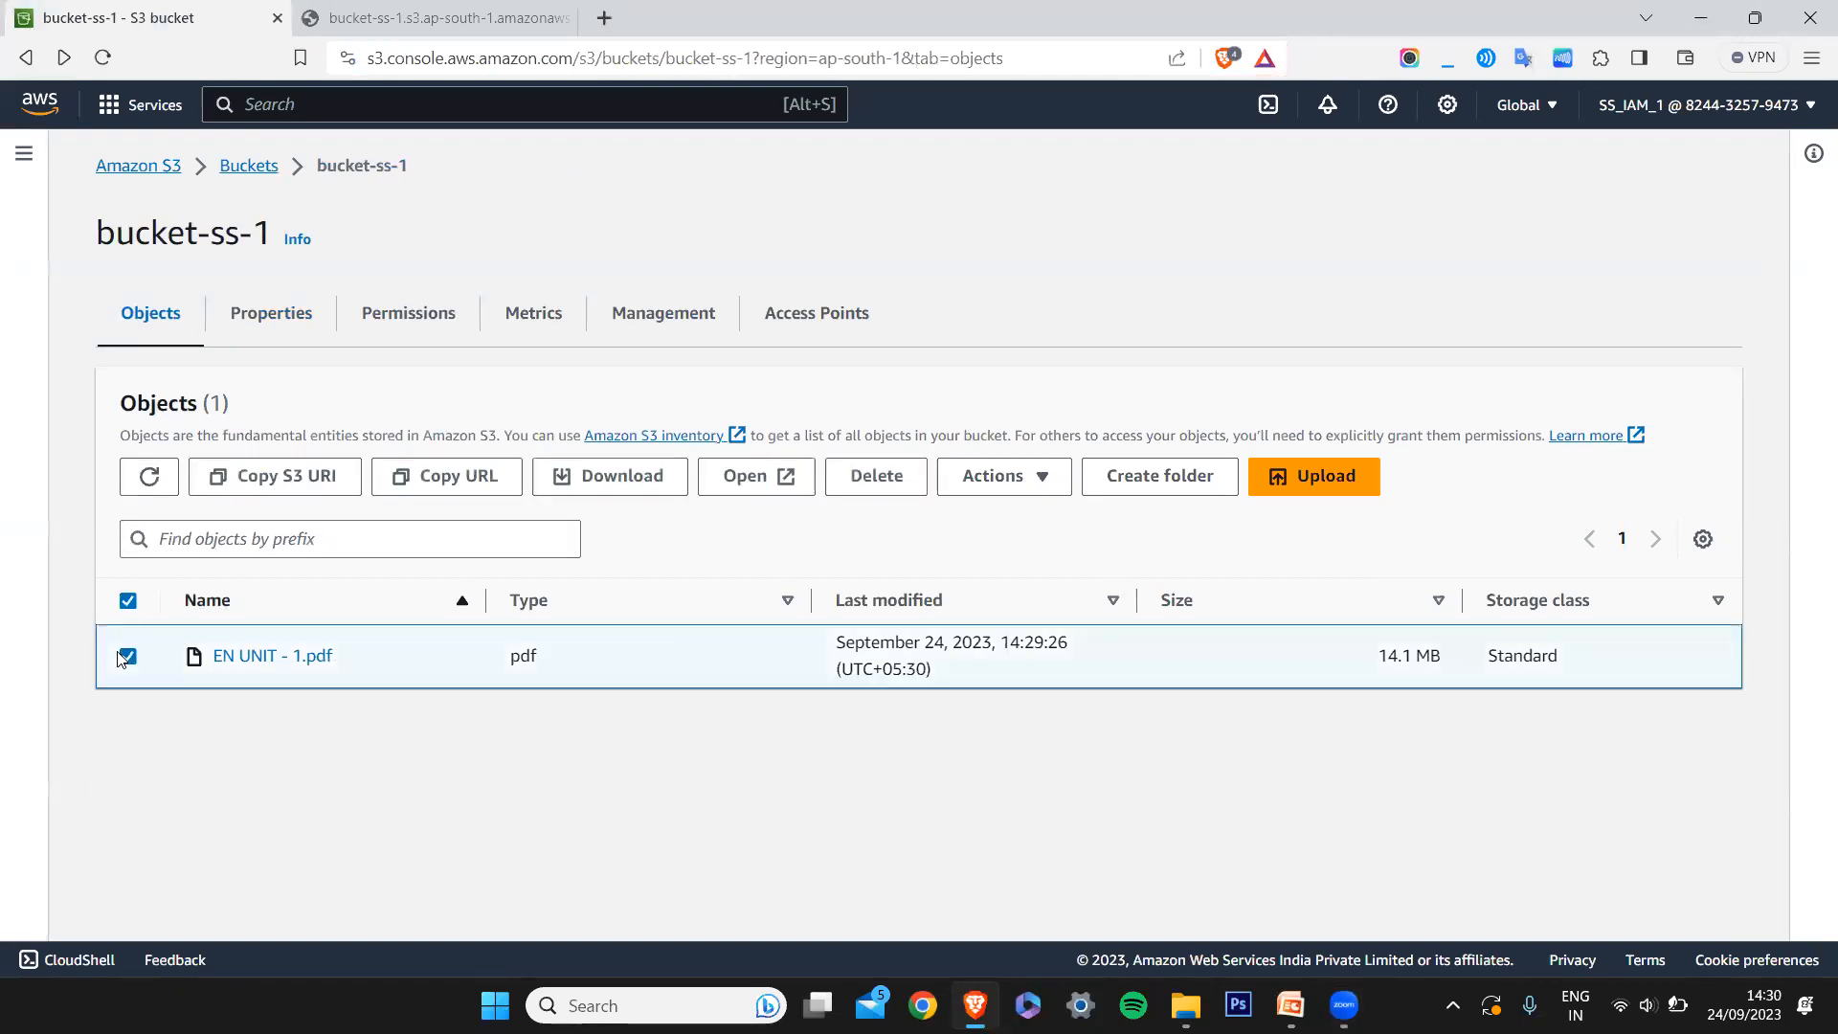
pyautogui.click(1043, 481)
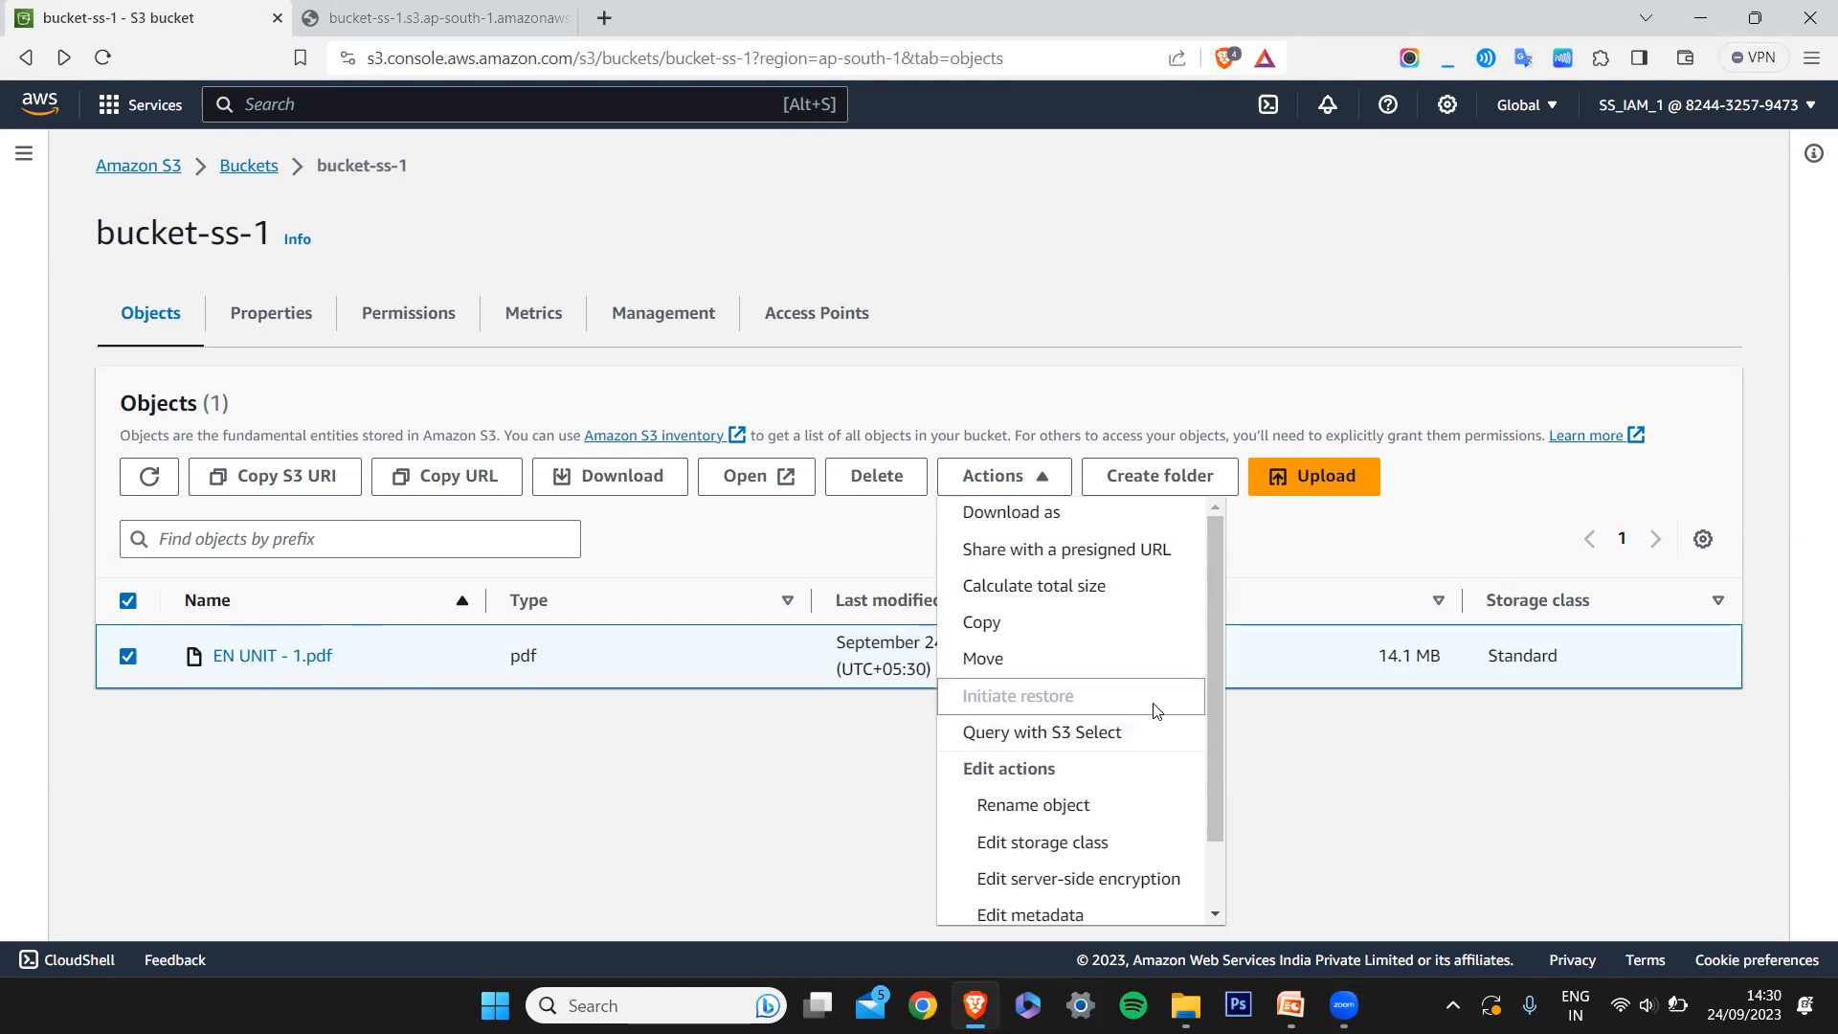
pyautogui.scroll(-1, 1154, 710)
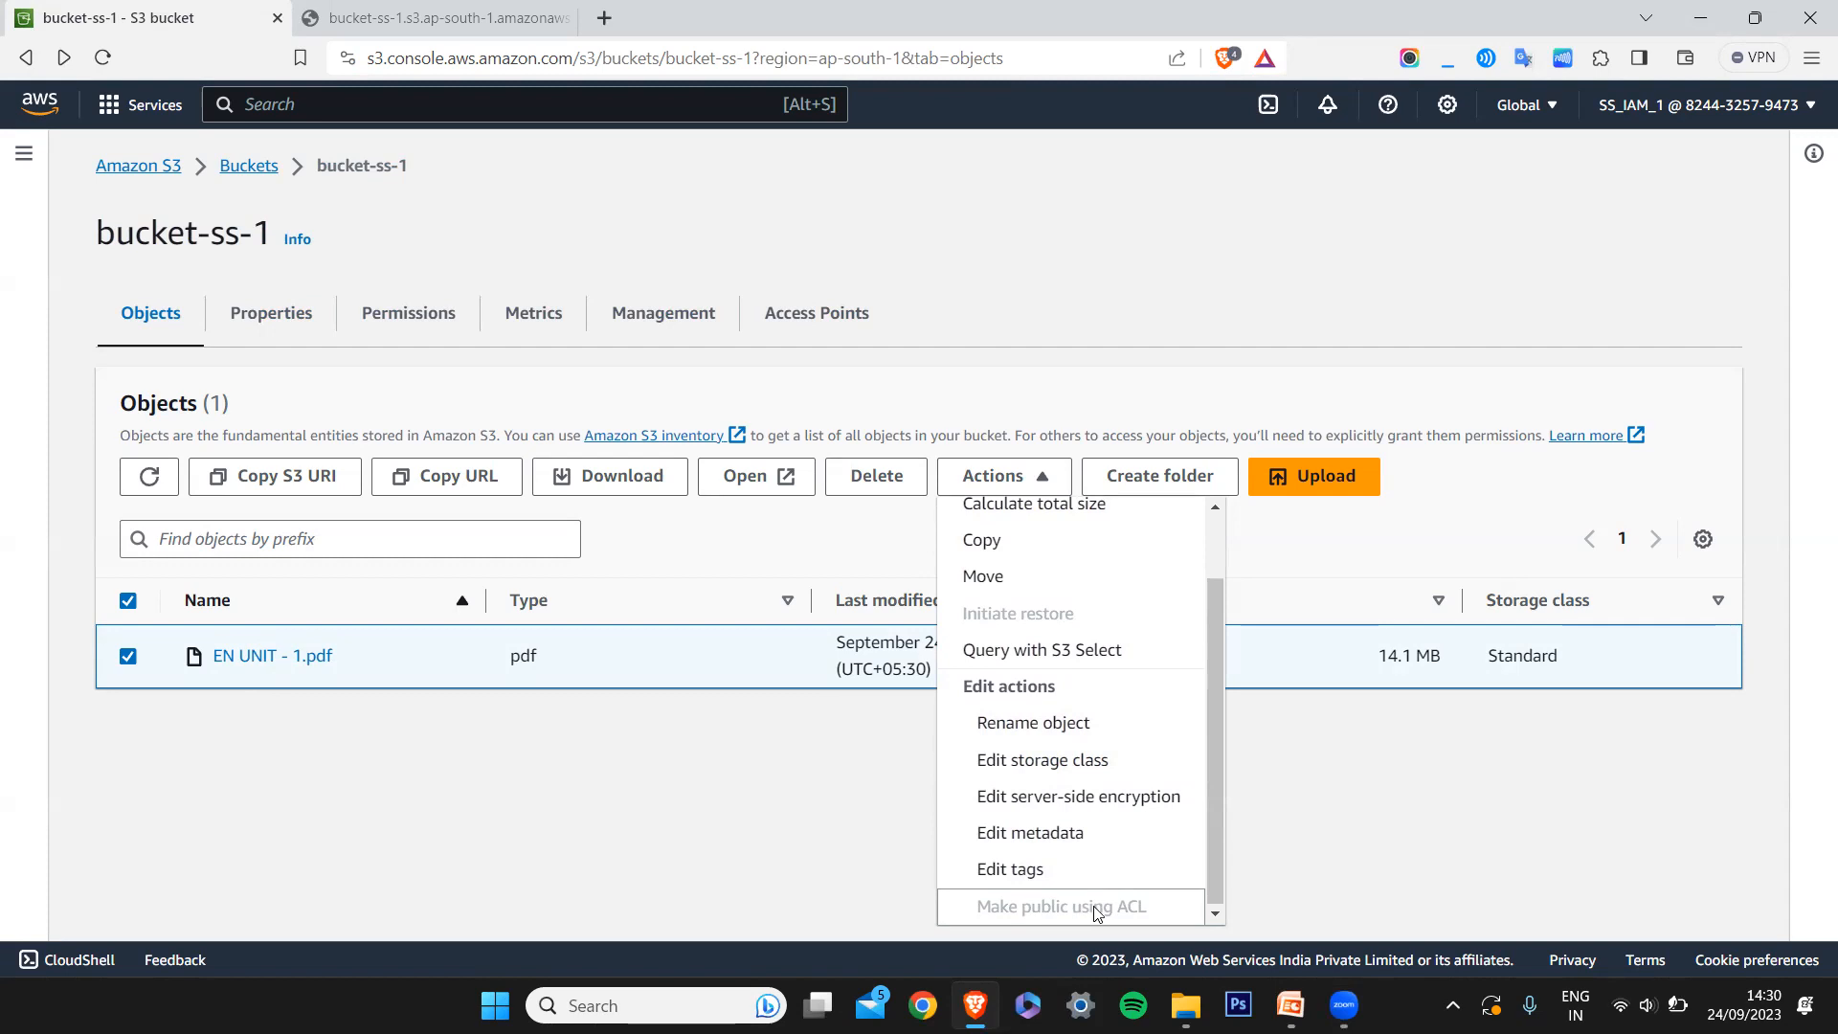
pyautogui.click(752, 873)
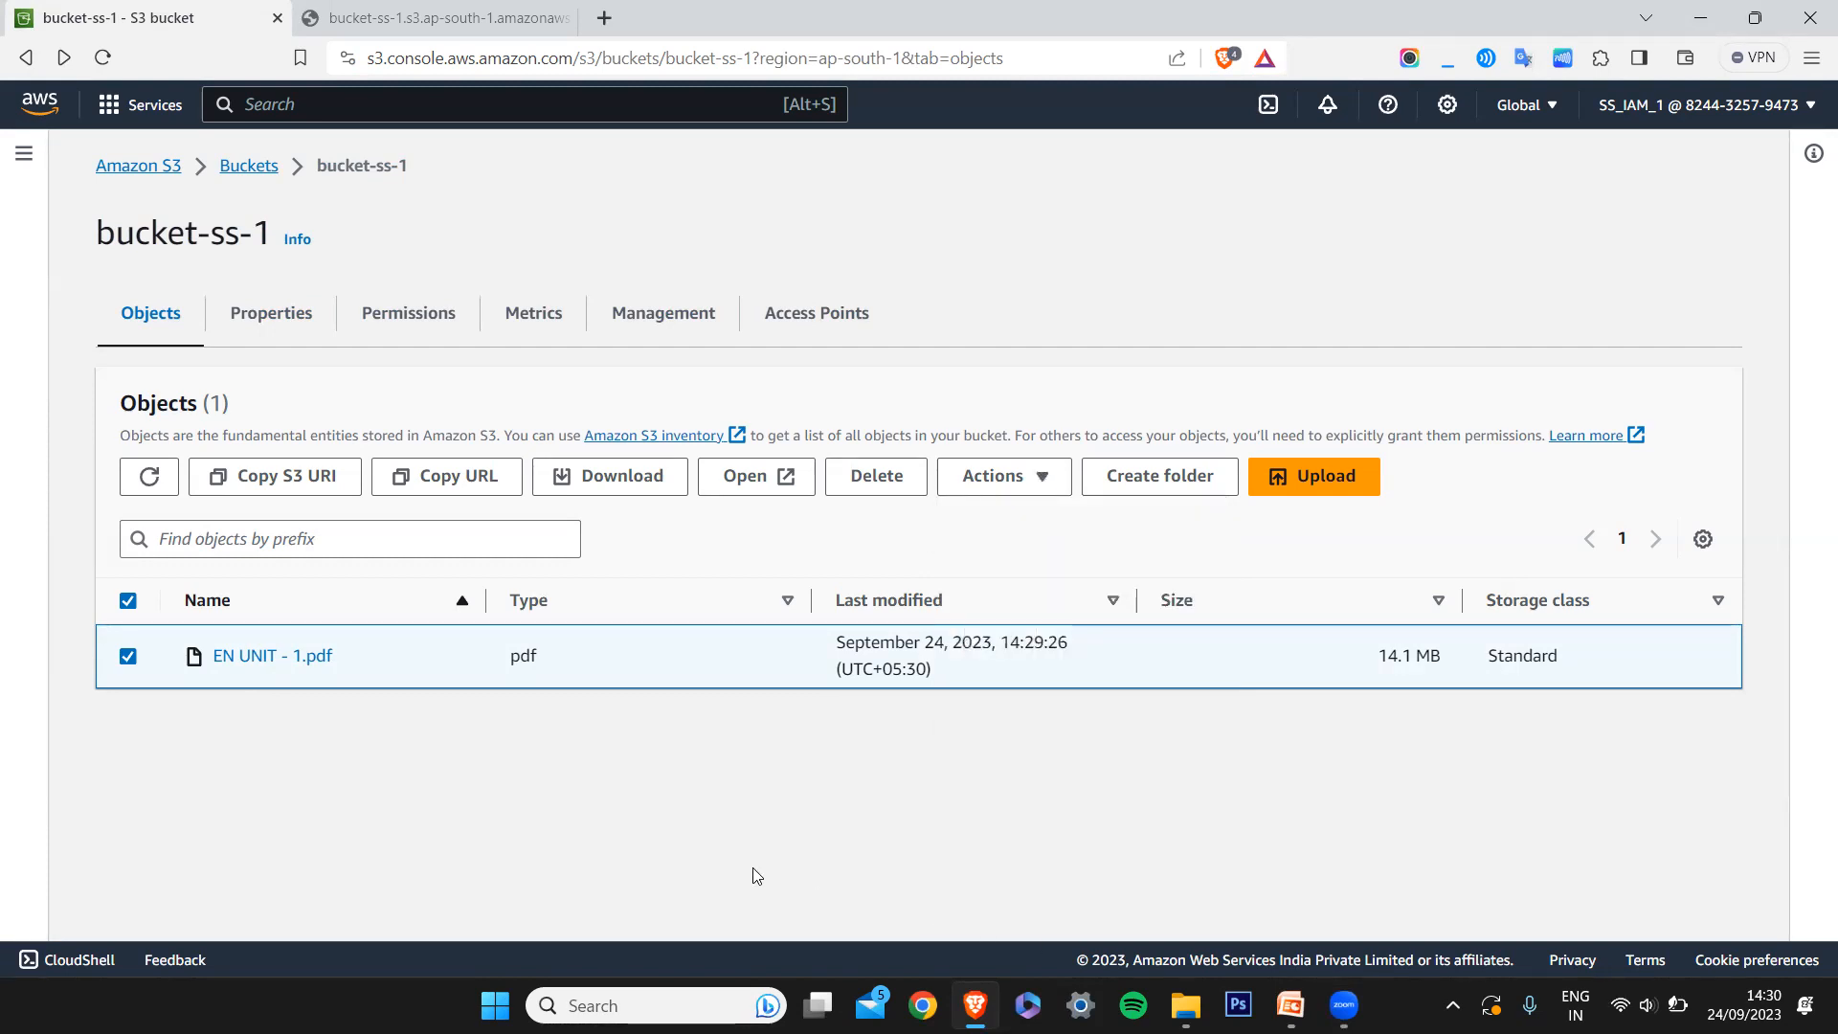
# Check the access status of bucket-ss-1 in the bucket list
pyautogui.click(247, 171)
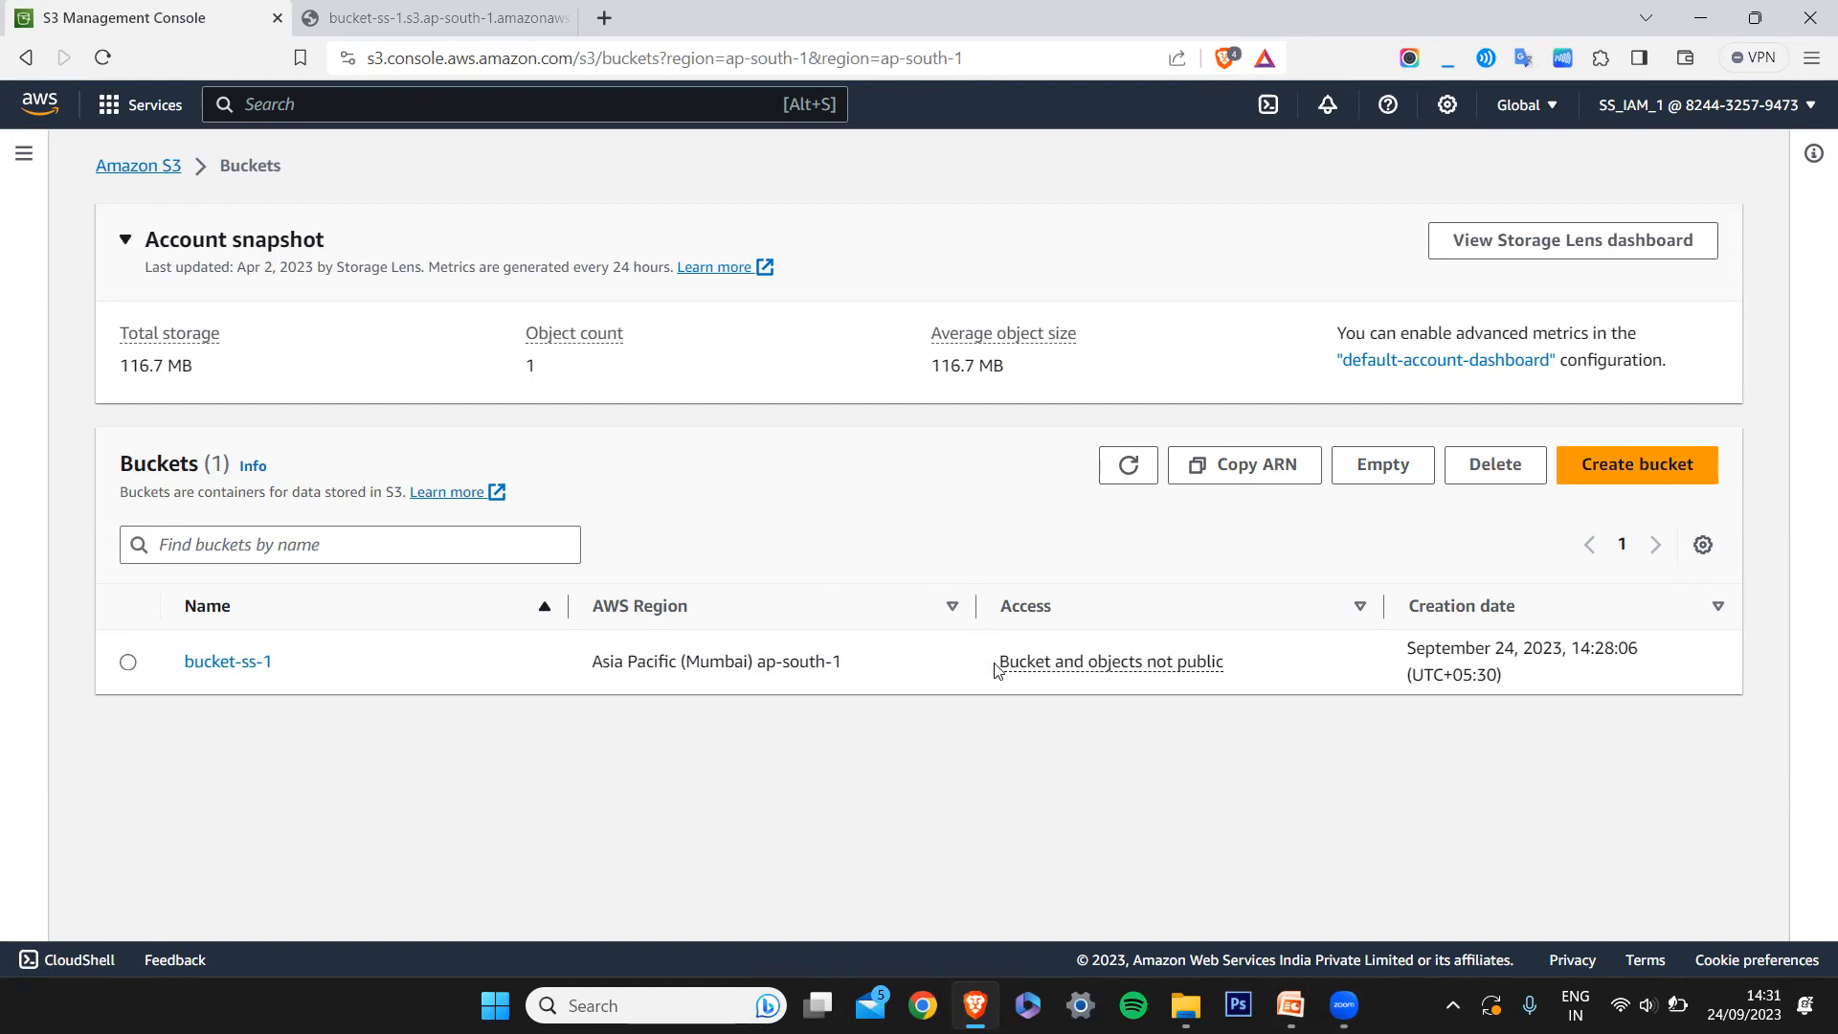
pyautogui.moveTo(996, 668); pyautogui.dragTo(1242, 669)
pyautogui.click(1239, 669)
# Turn off Block all public access in the permissions of bucket-ss-1, save the change and confirm it with "confirm"
pyautogui.click(231, 662)
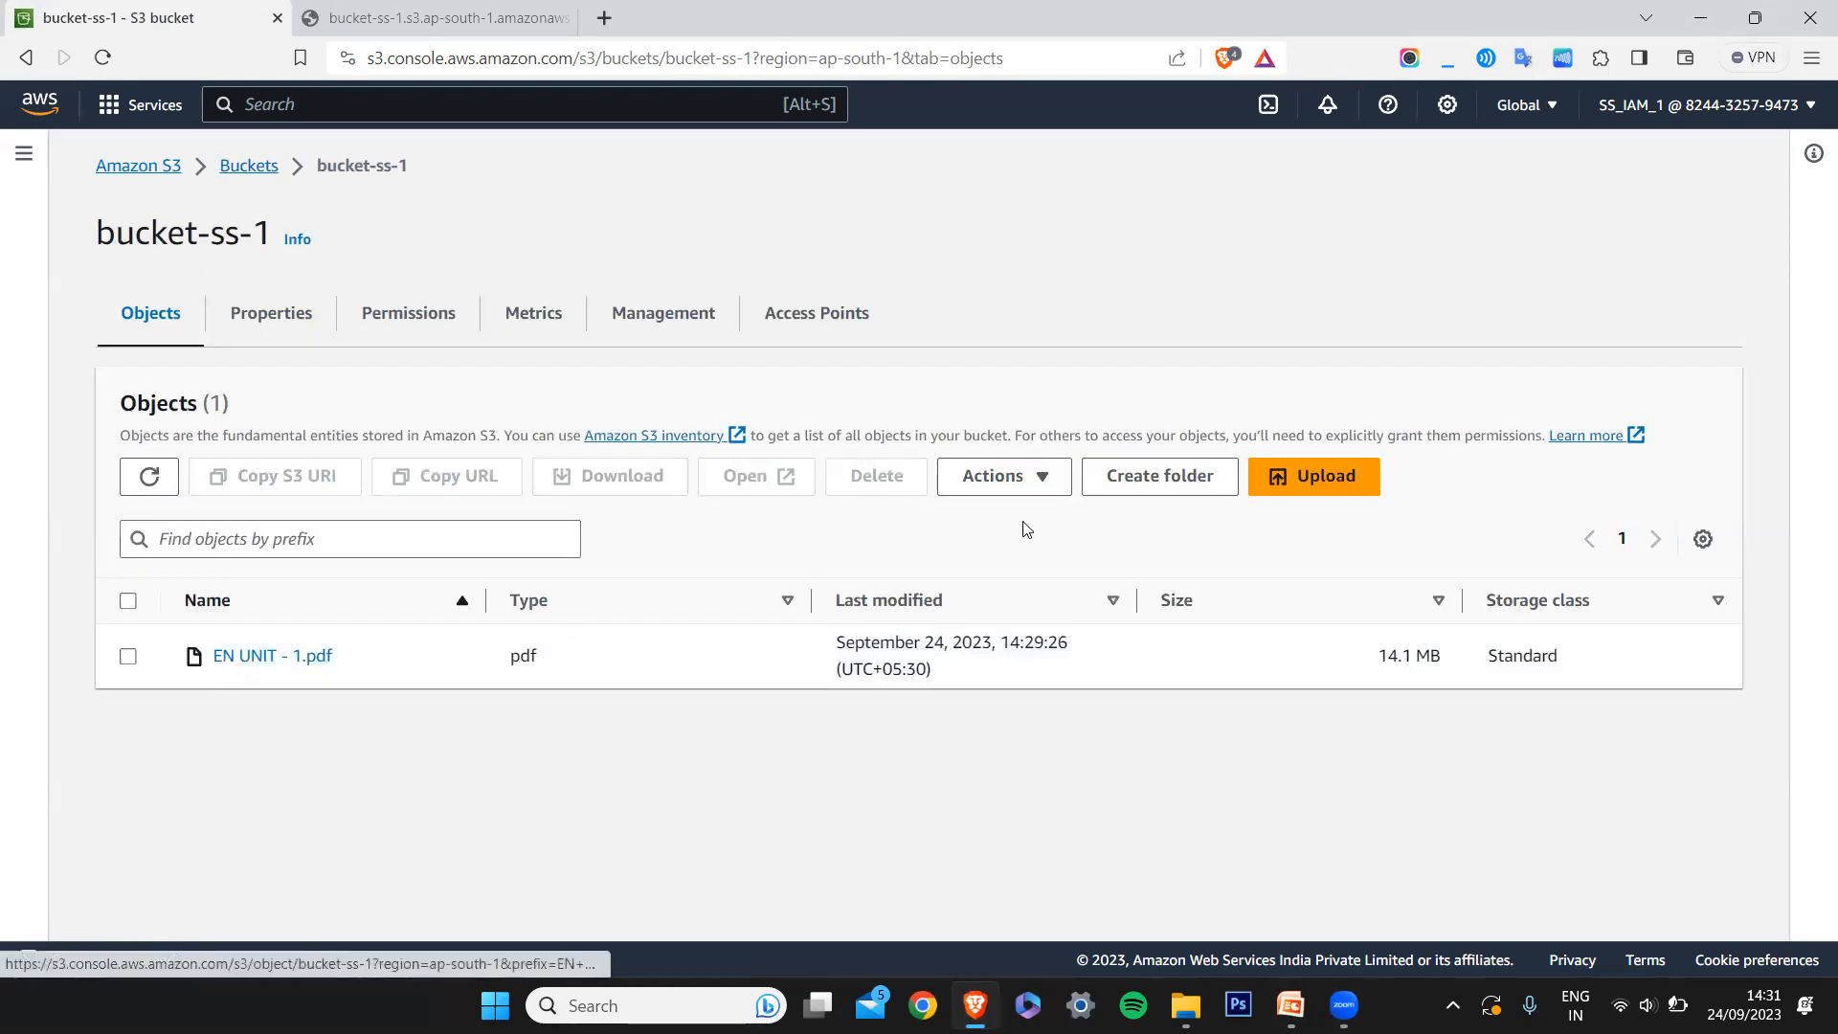
pyautogui.hscroll(-5, 348, 660)
pyautogui.hscroll(5, 324, 615)
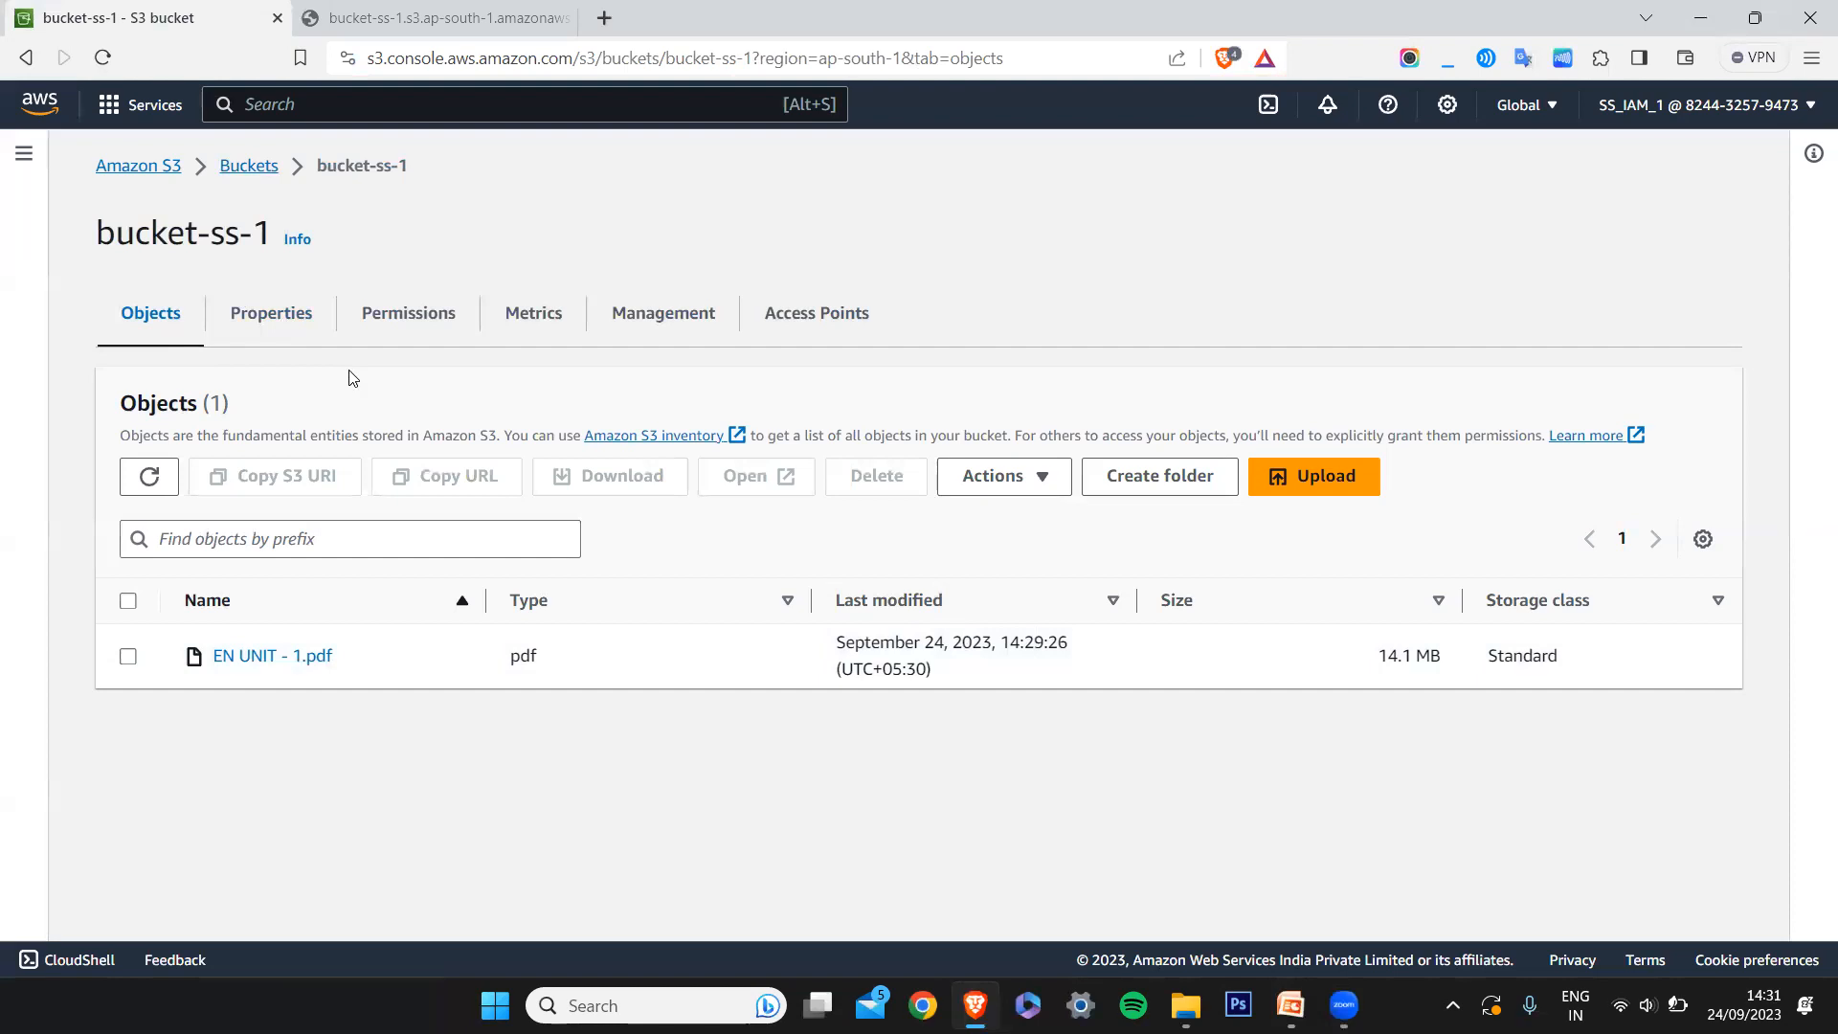
pyautogui.click(395, 328)
pyautogui.scroll(-2, 294, 560)
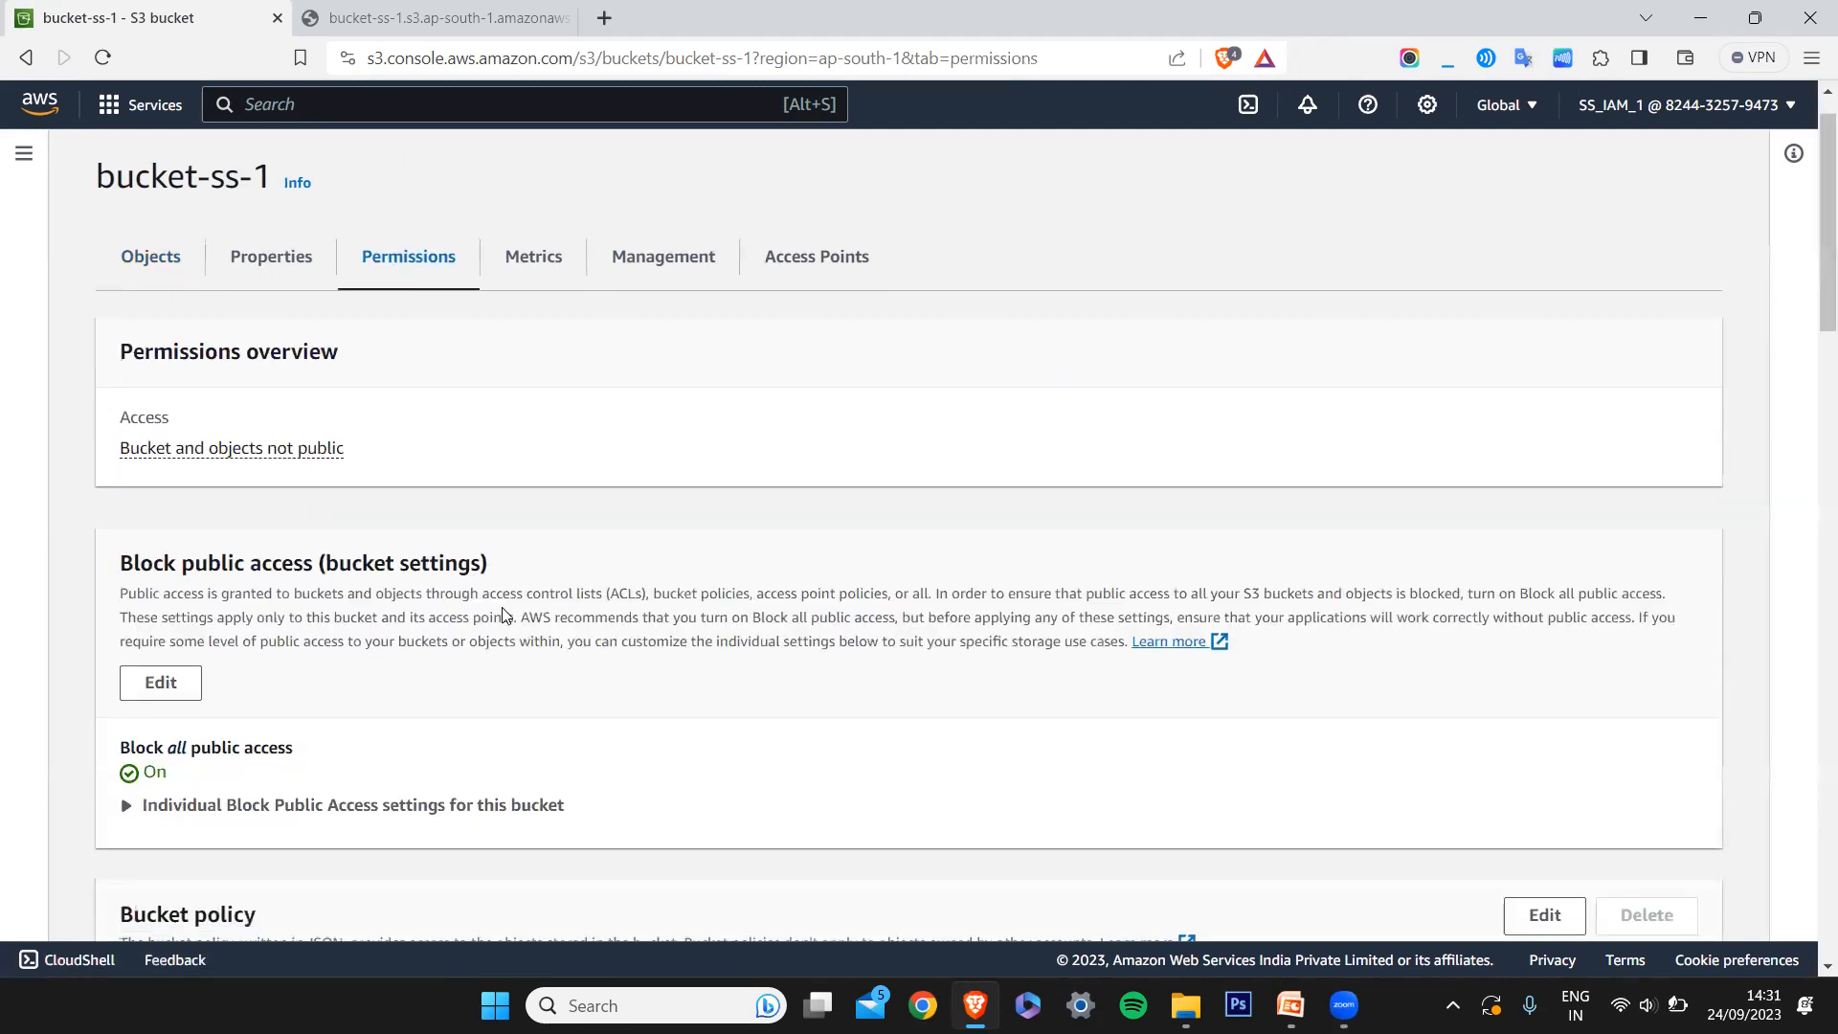
pyautogui.click(170, 573)
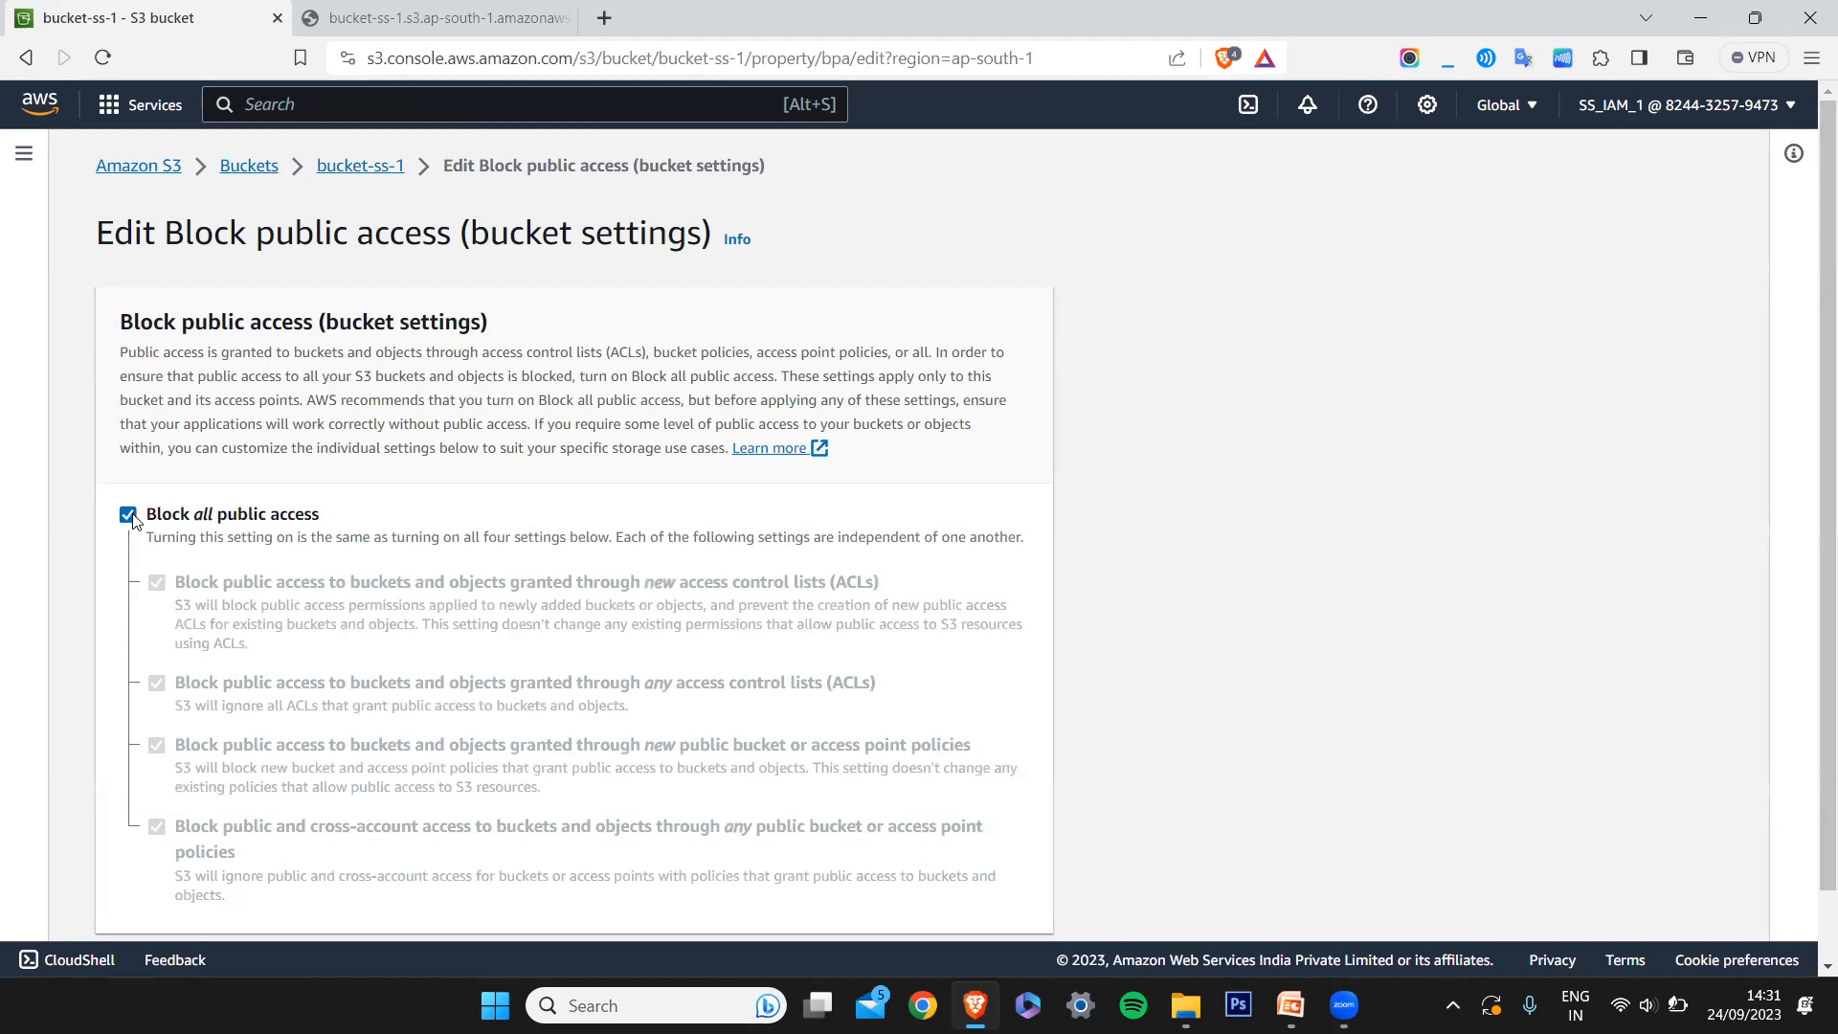
pyautogui.click(129, 516)
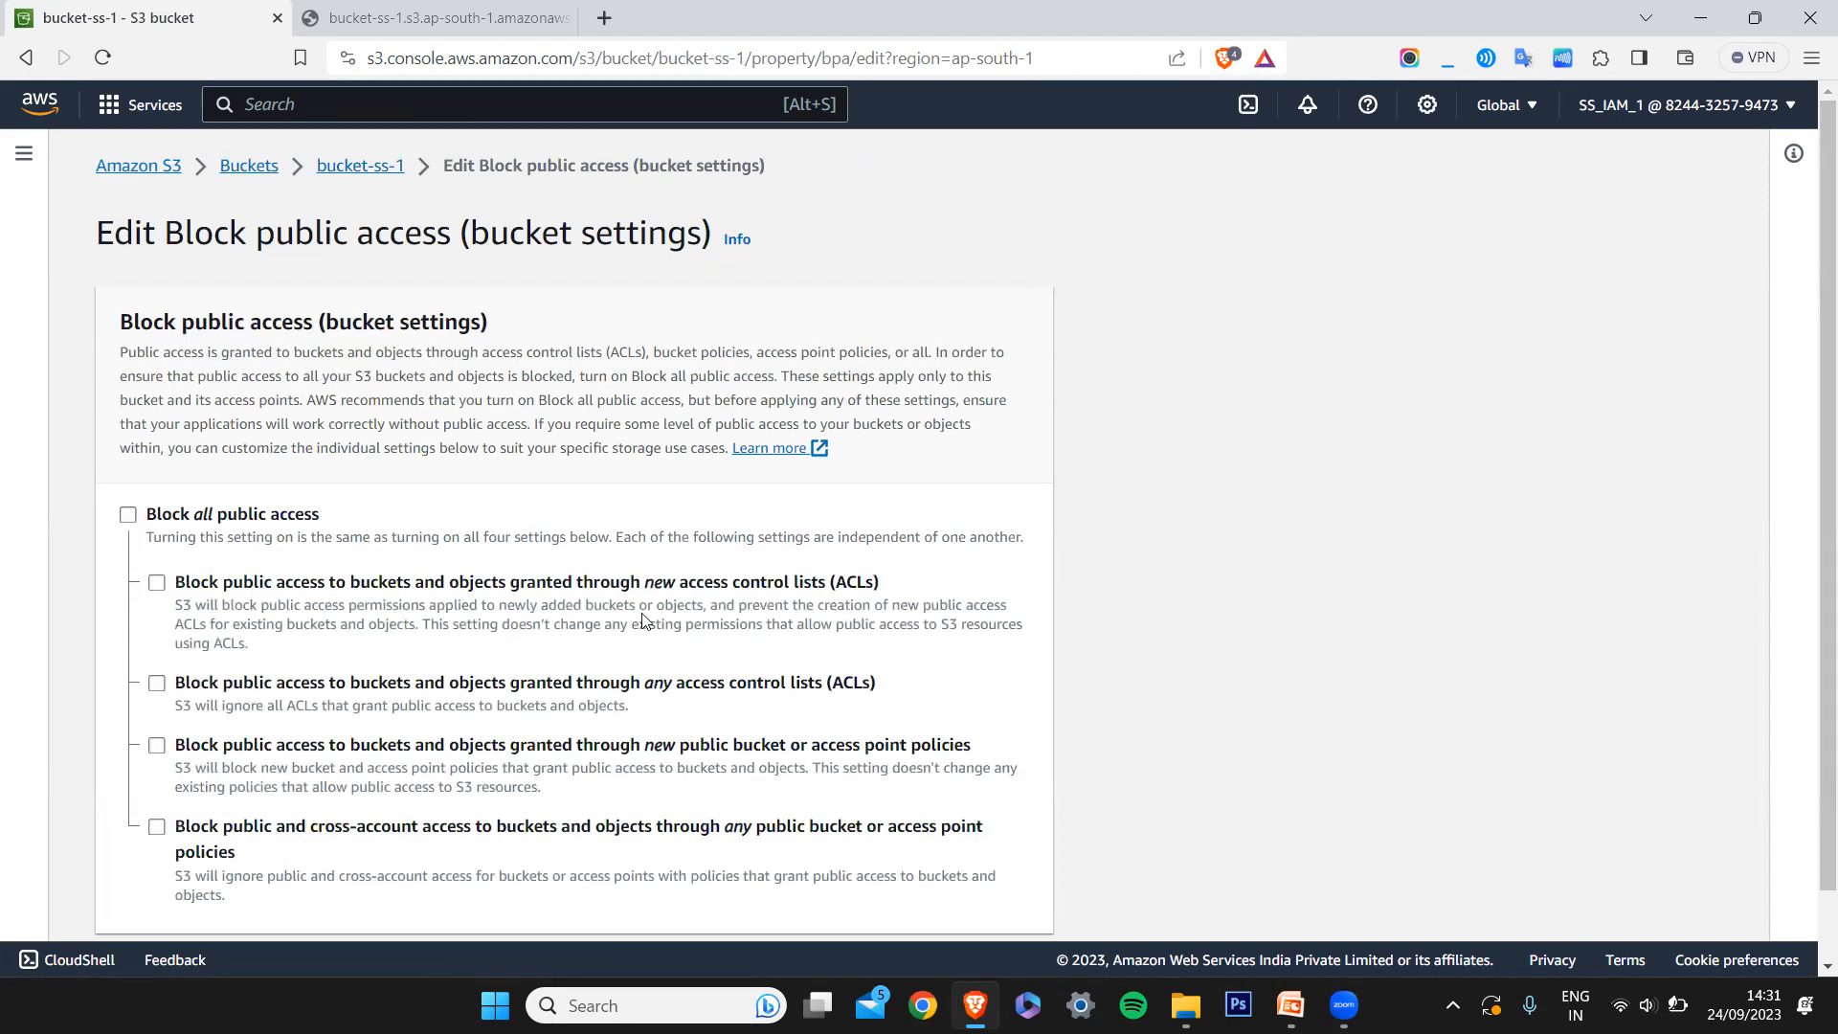
pyautogui.scroll(-1, 647, 623)
pyautogui.click(1012, 896)
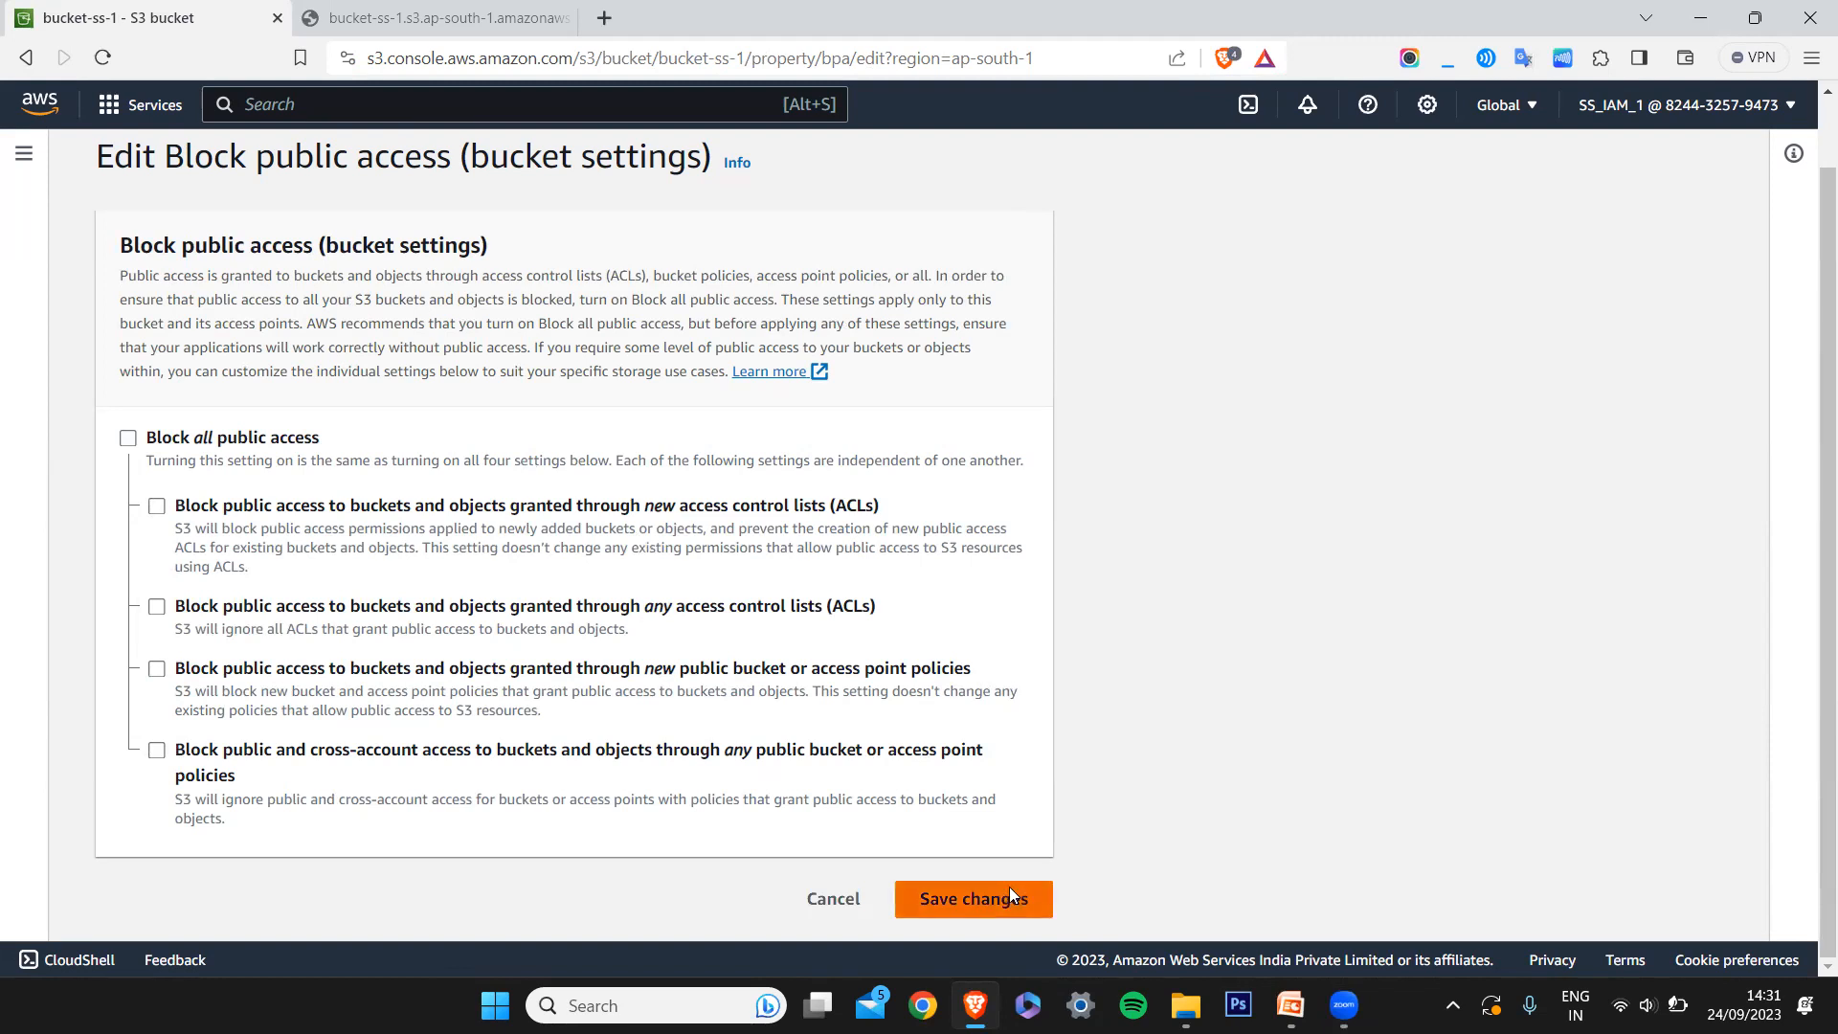
pyautogui.click(856, 617)
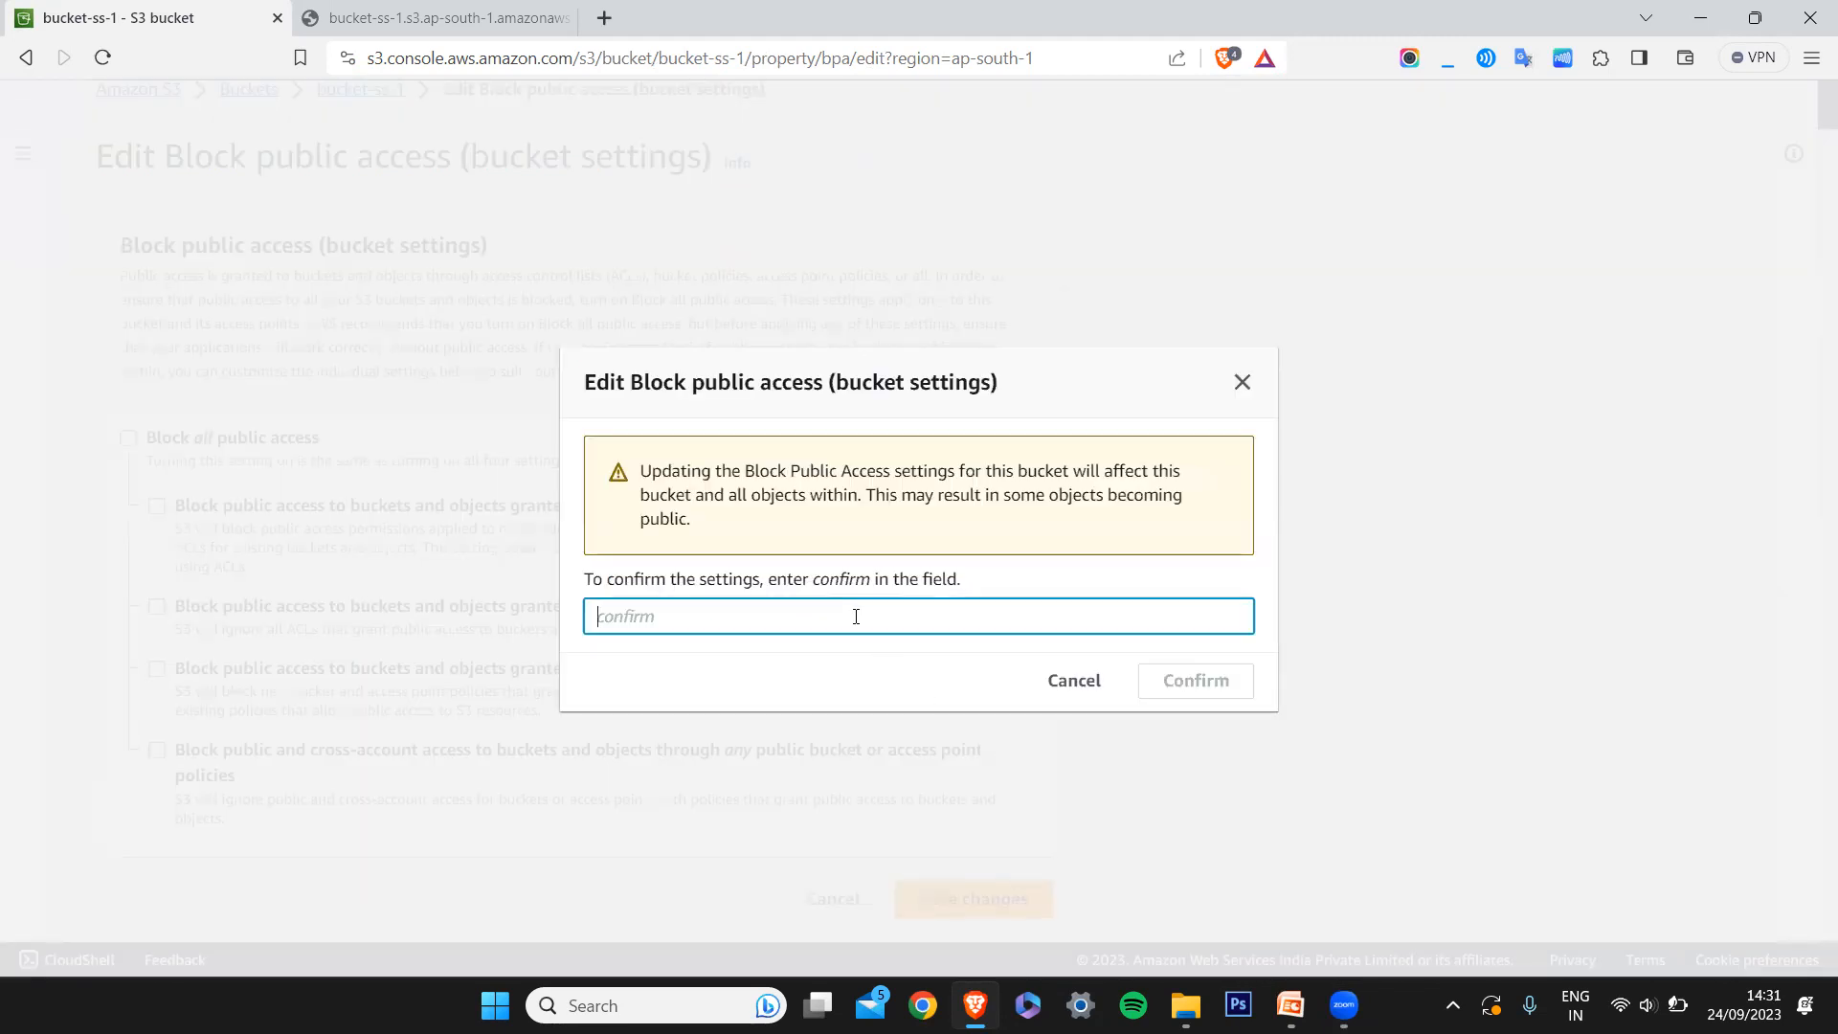
pyautogui.write('confirm')
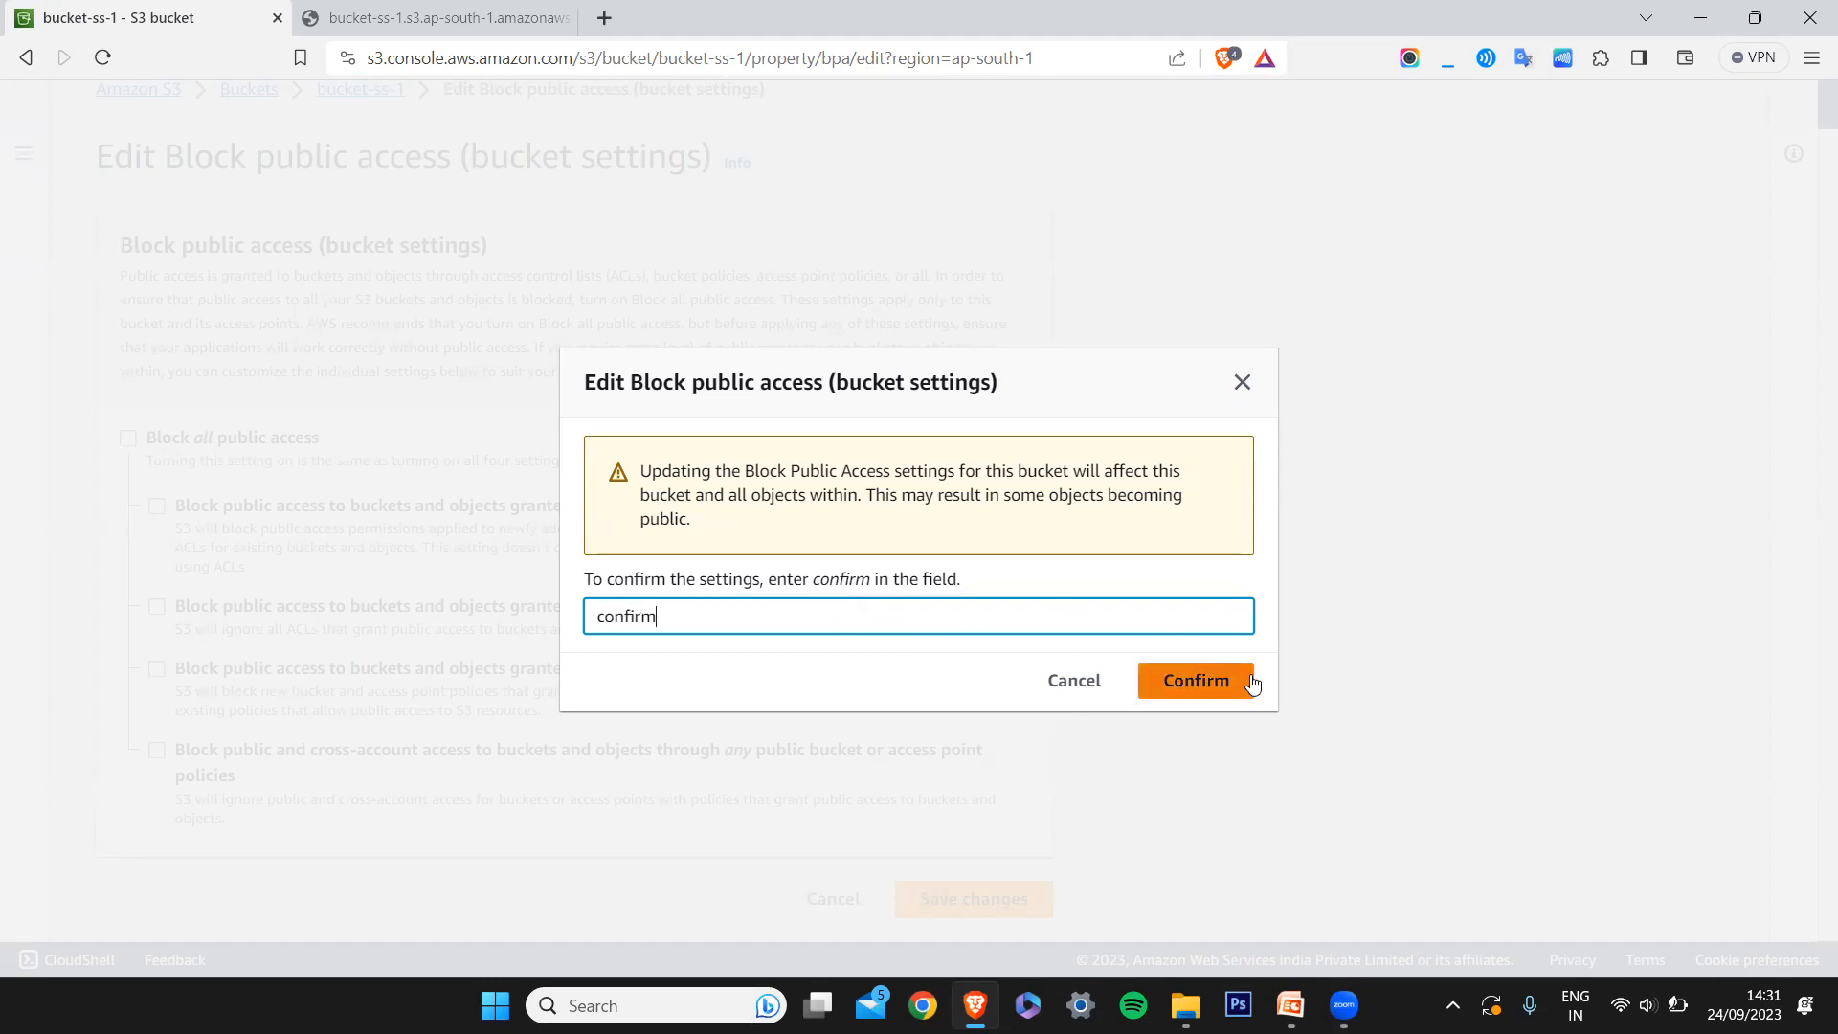
pyautogui.click(1196, 680)
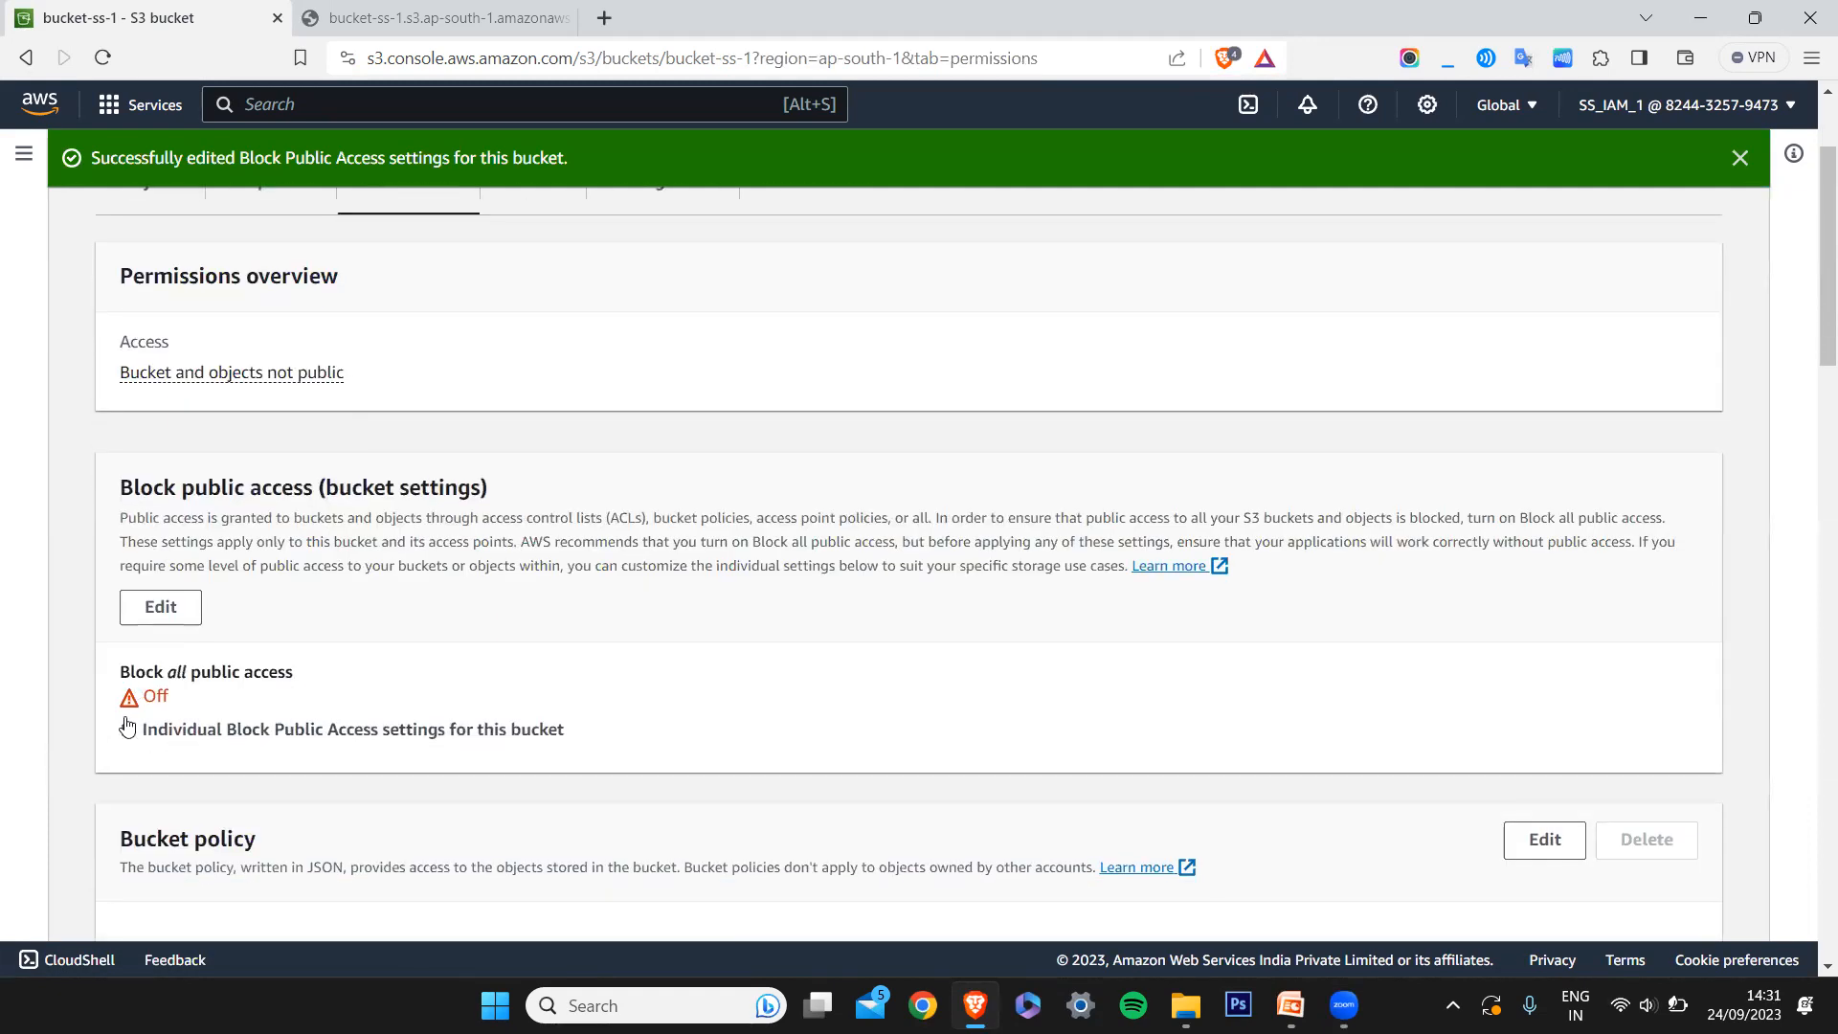
# Review the individual Block Public Access settings and the permissions overview of bucket-ss-1
pyautogui.click(128, 733)
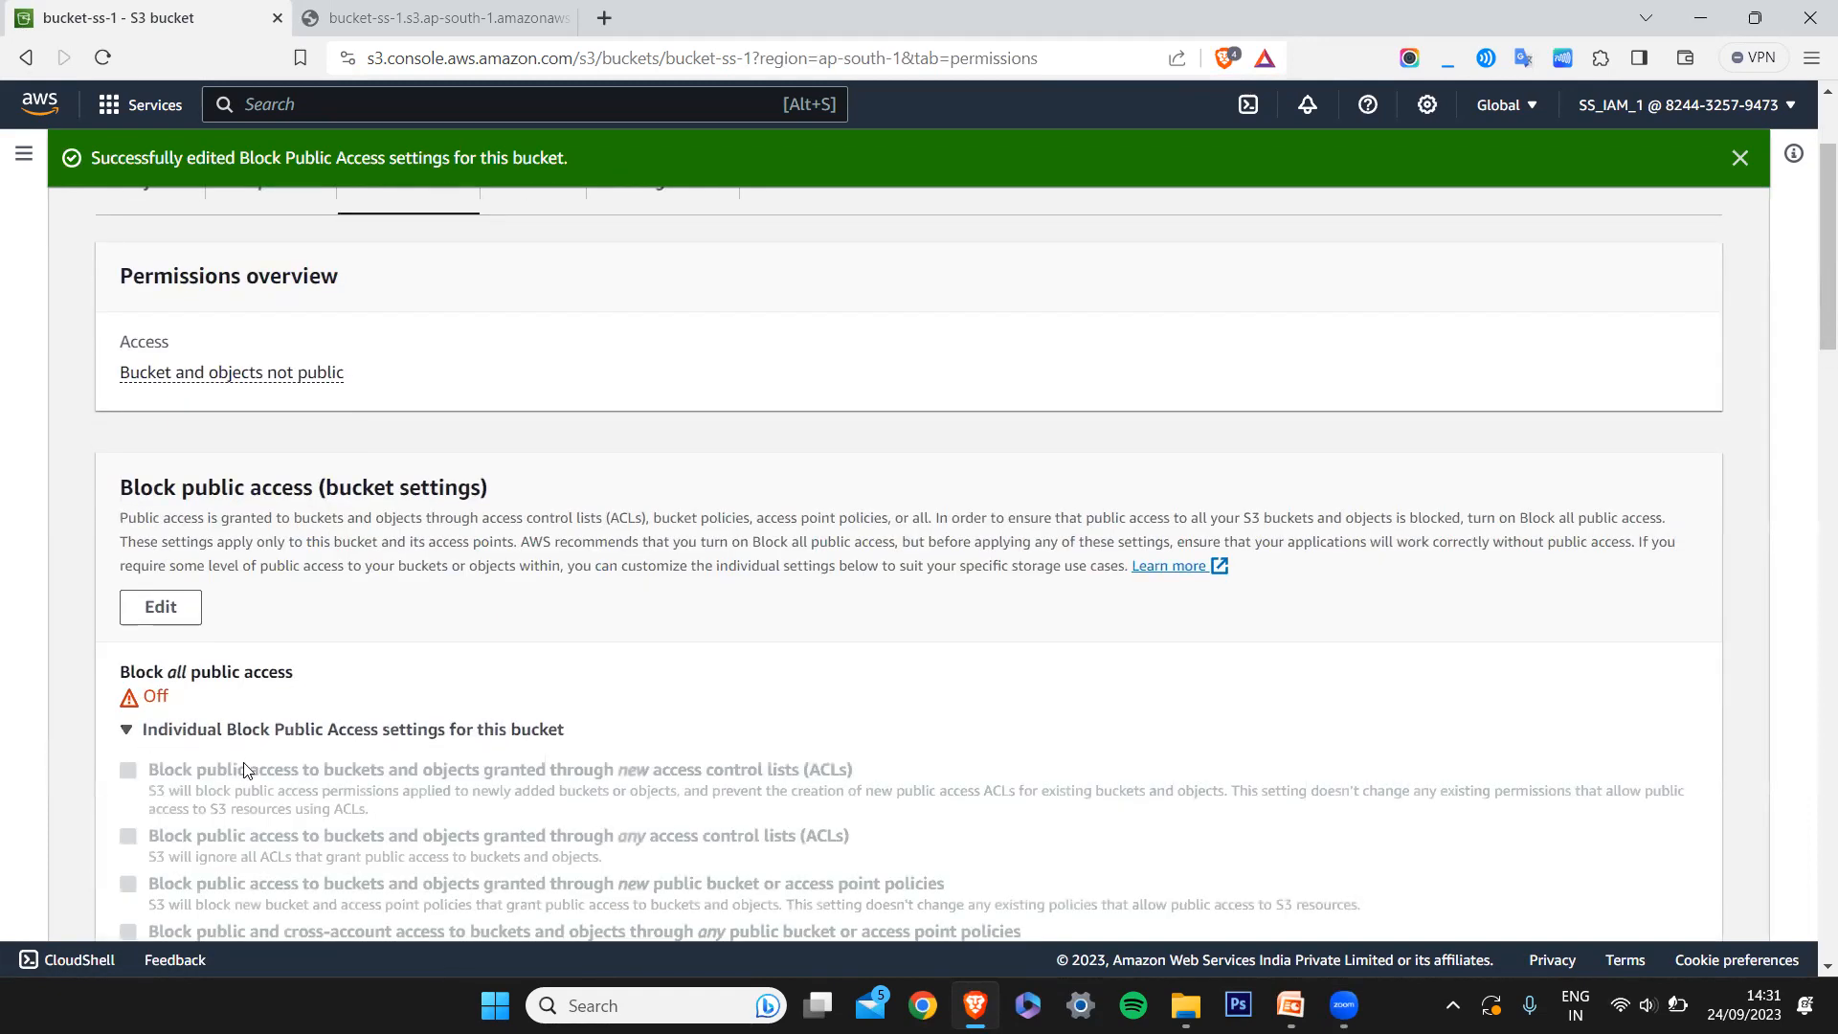
pyautogui.scroll(-2, 246, 768)
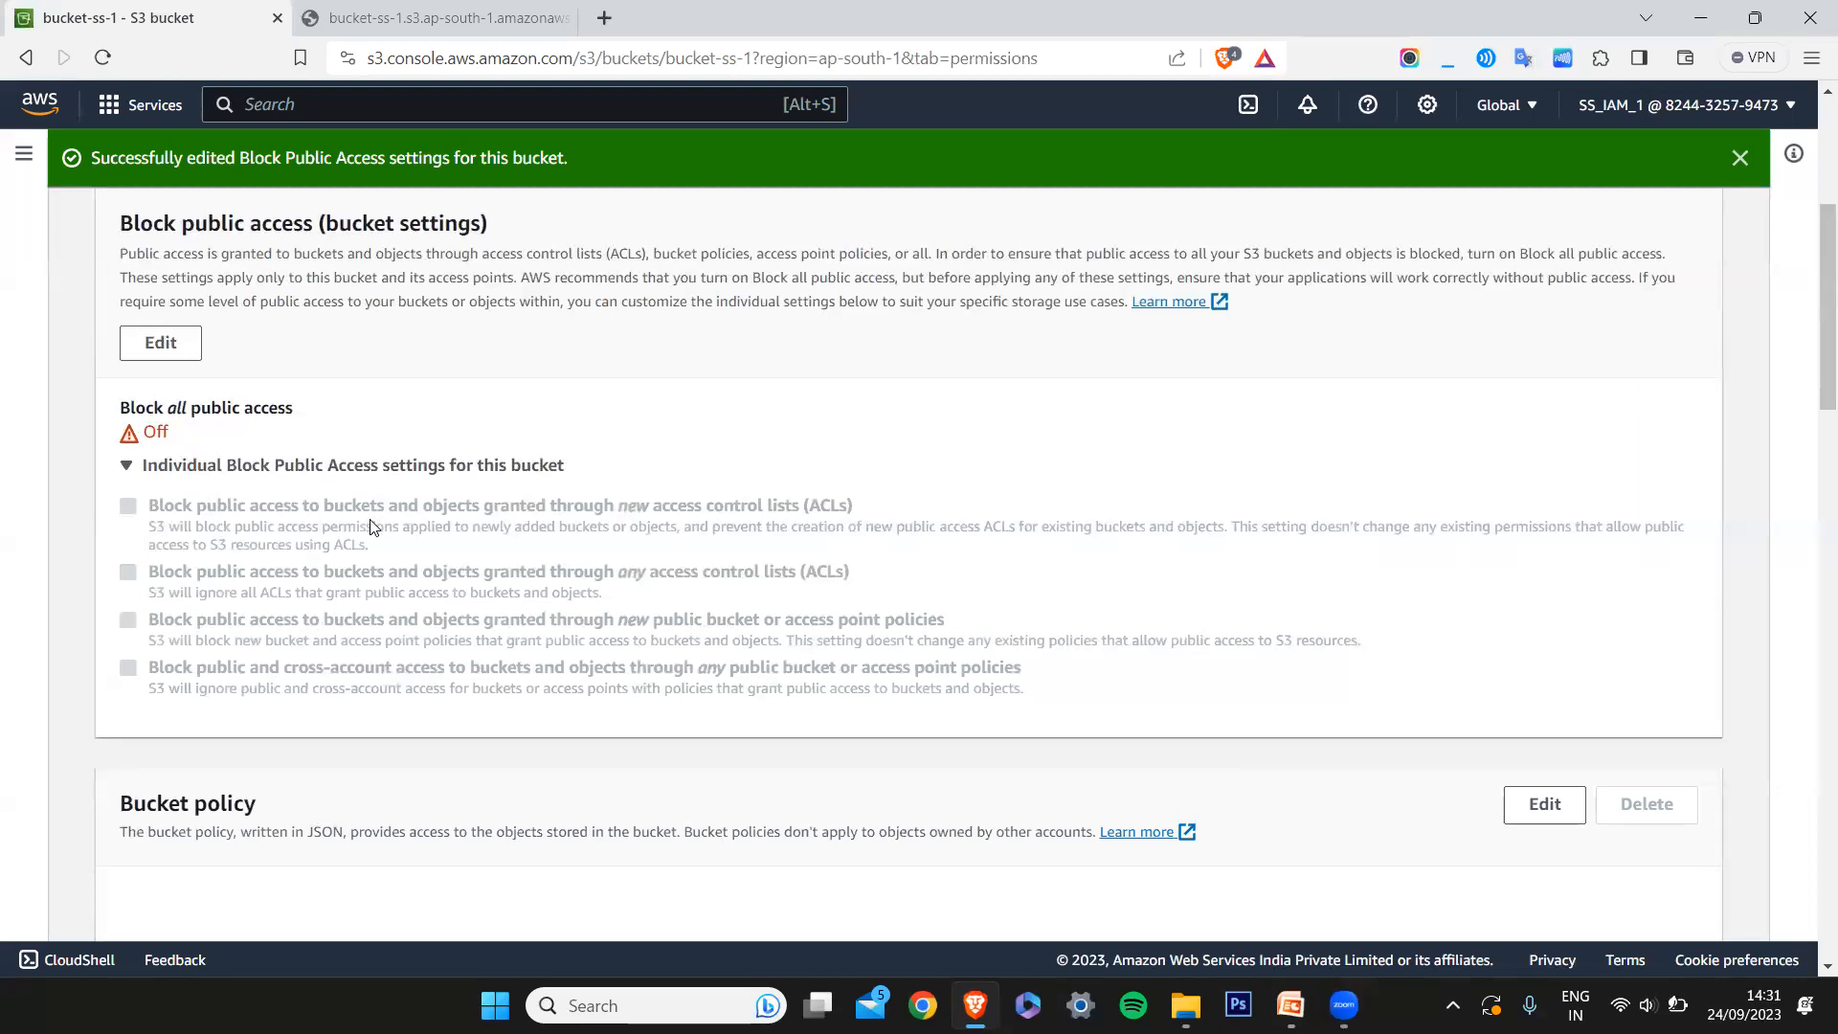
pyautogui.scroll(4, 372, 526)
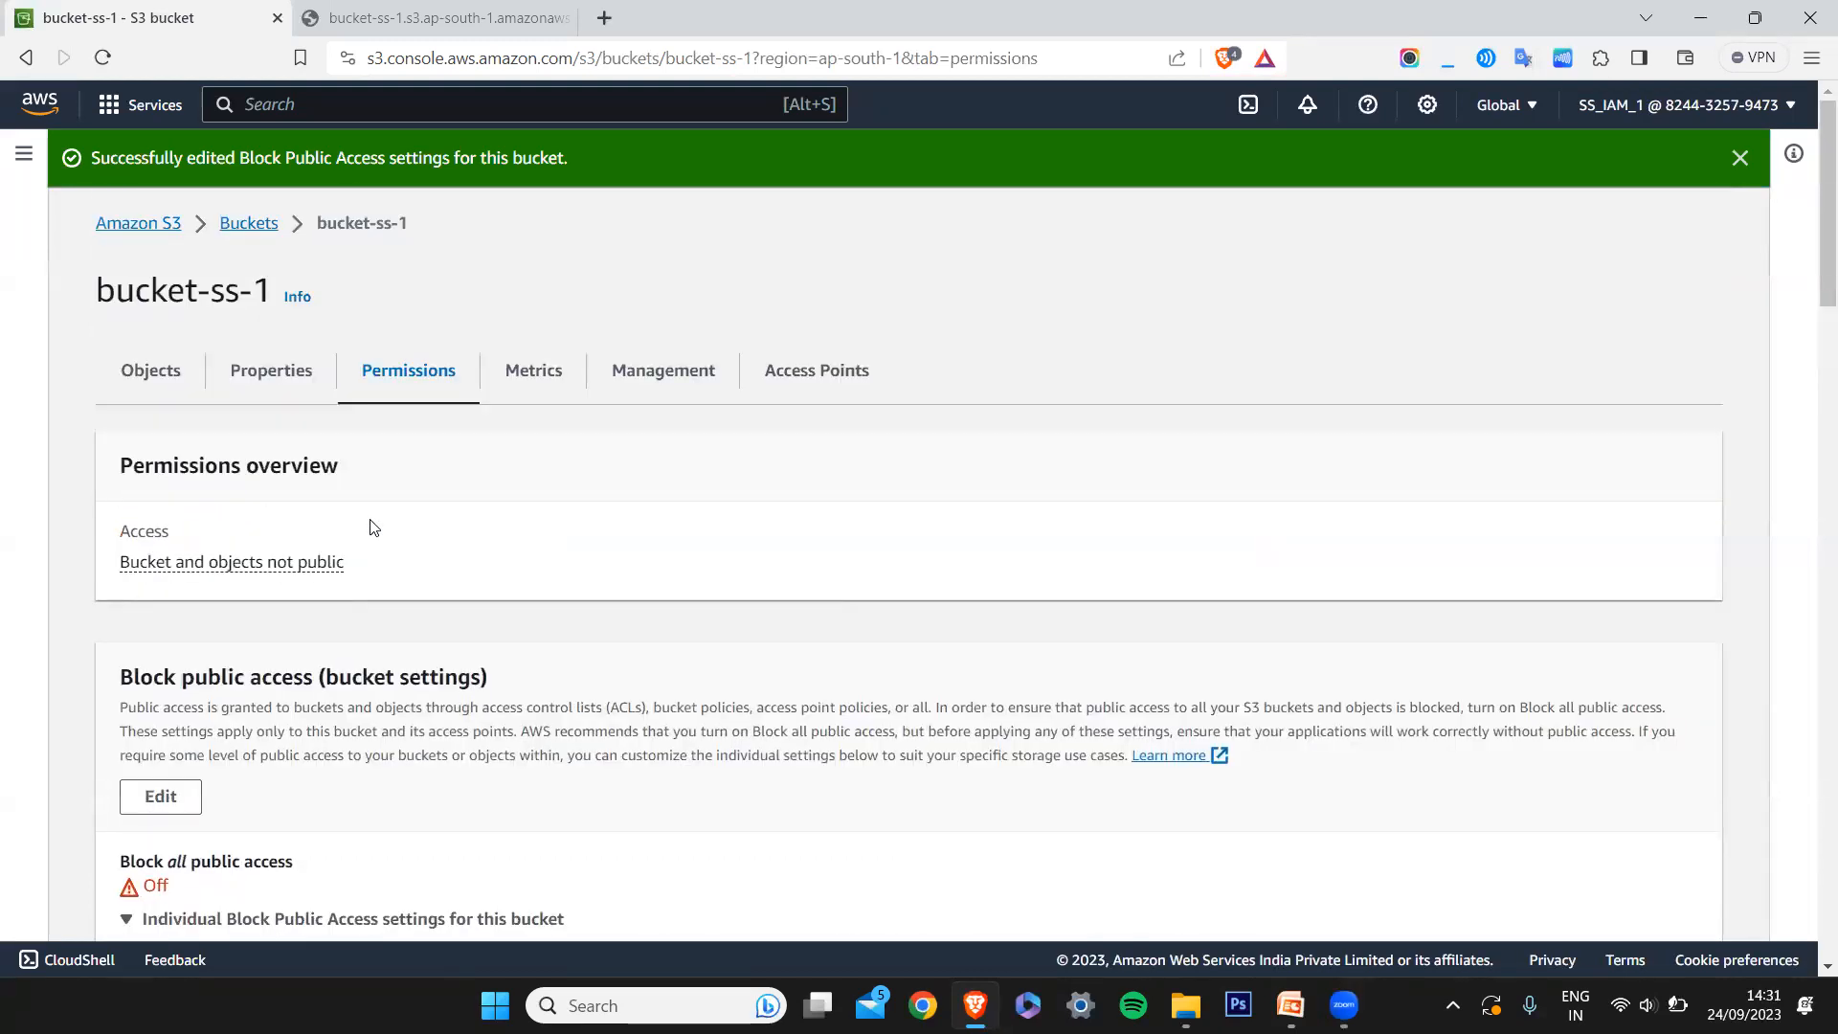
pyautogui.hscroll(-5, 322, 457)
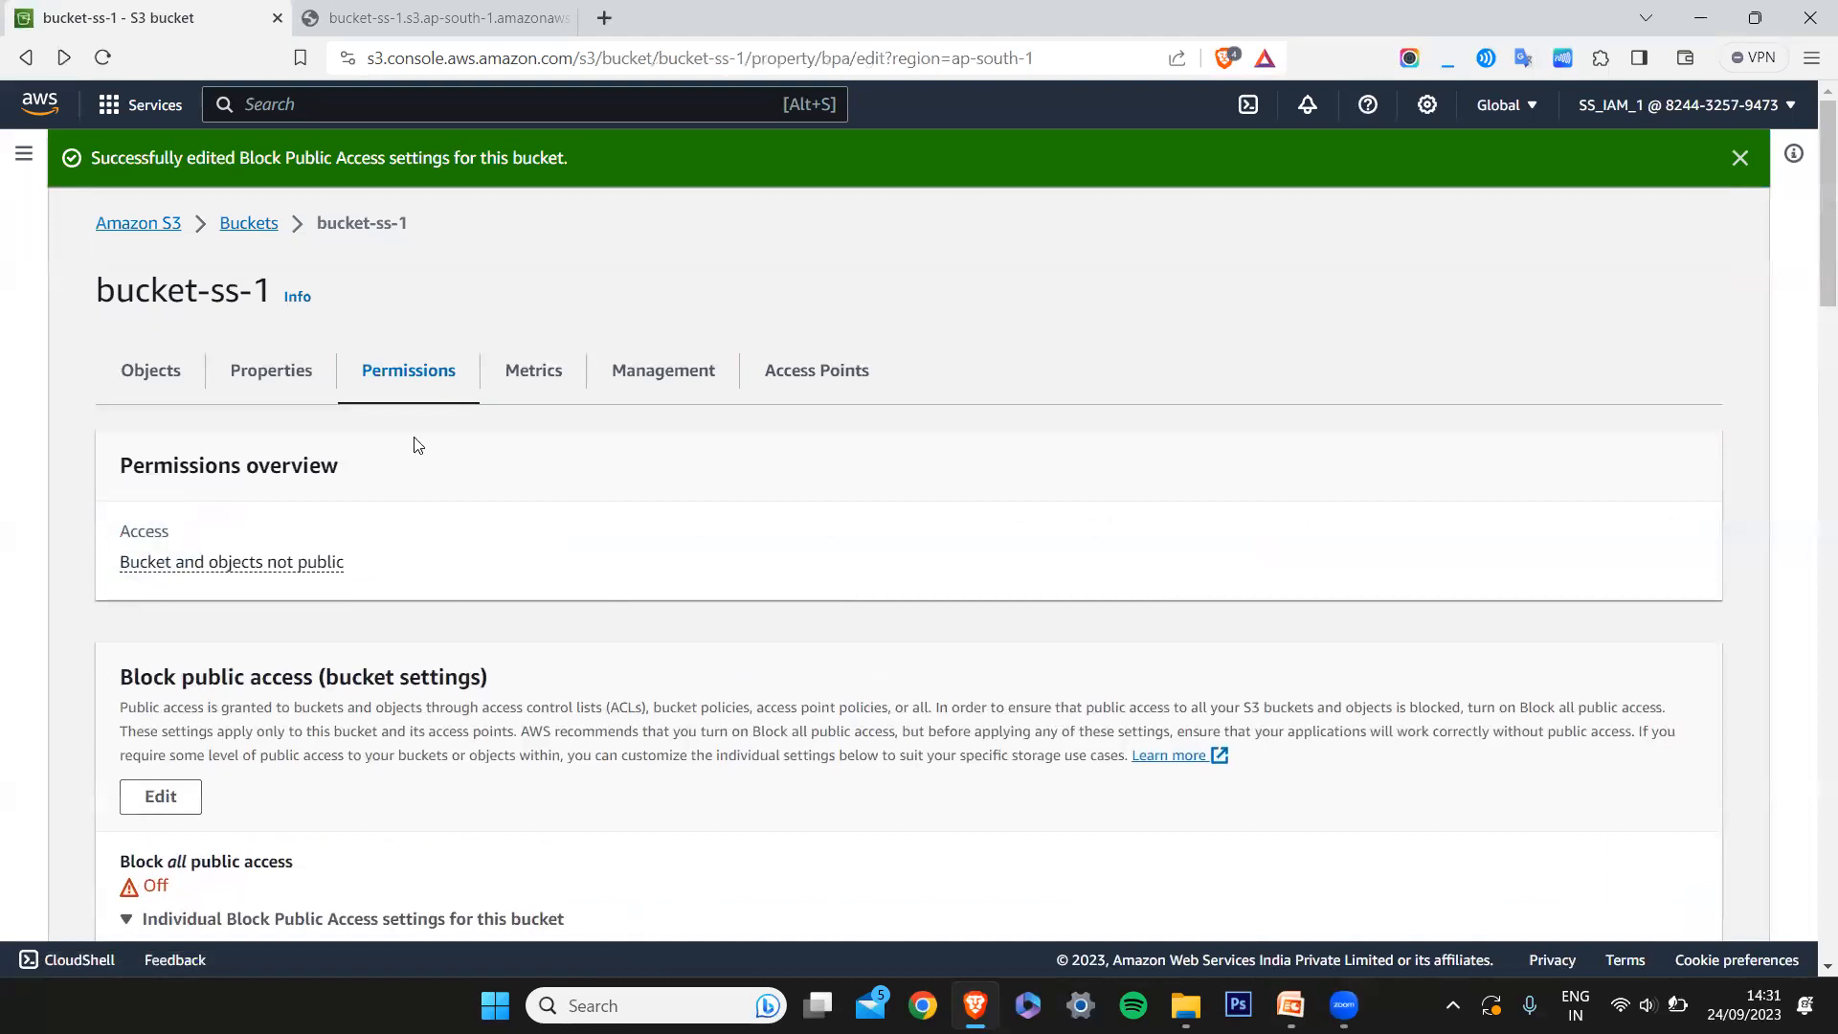
pyautogui.scroll(1, 451, 577)
pyautogui.hscroll(-3, 450, 578)
pyautogui.click(320, 218)
pyautogui.scroll(-2, 320, 517)
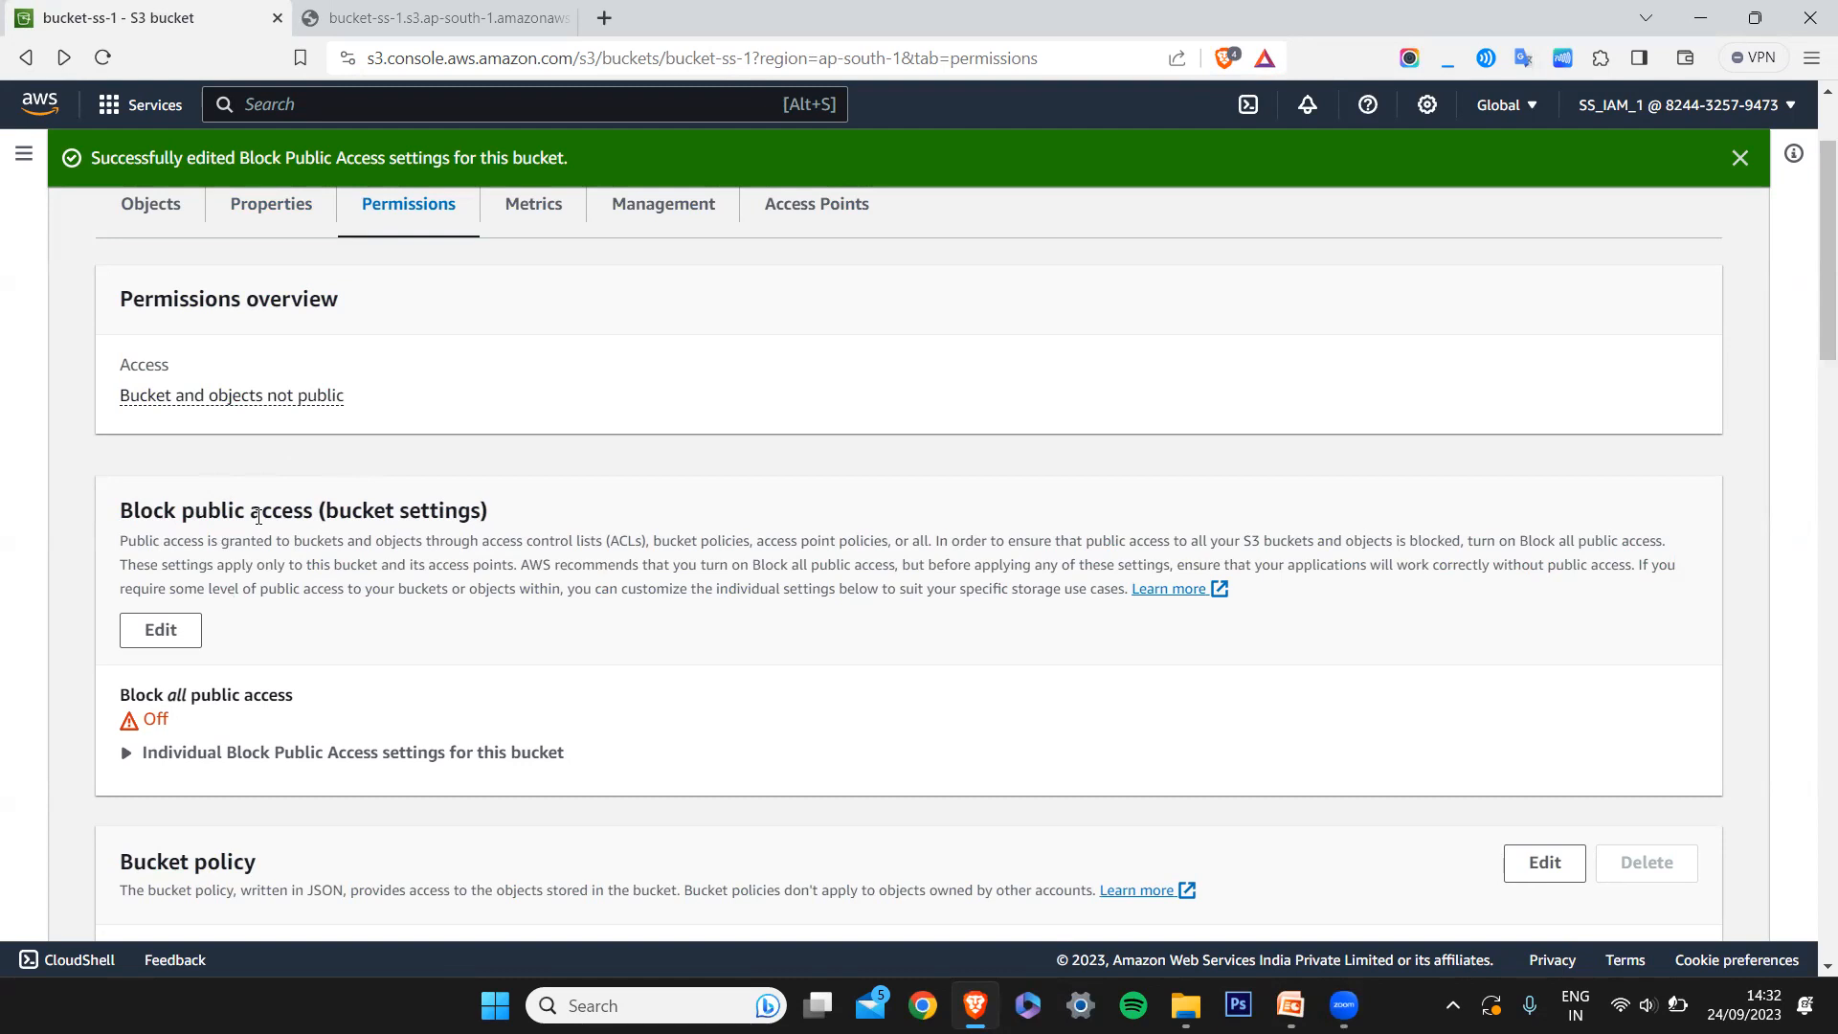
pyautogui.scroll(2, 292, 456)
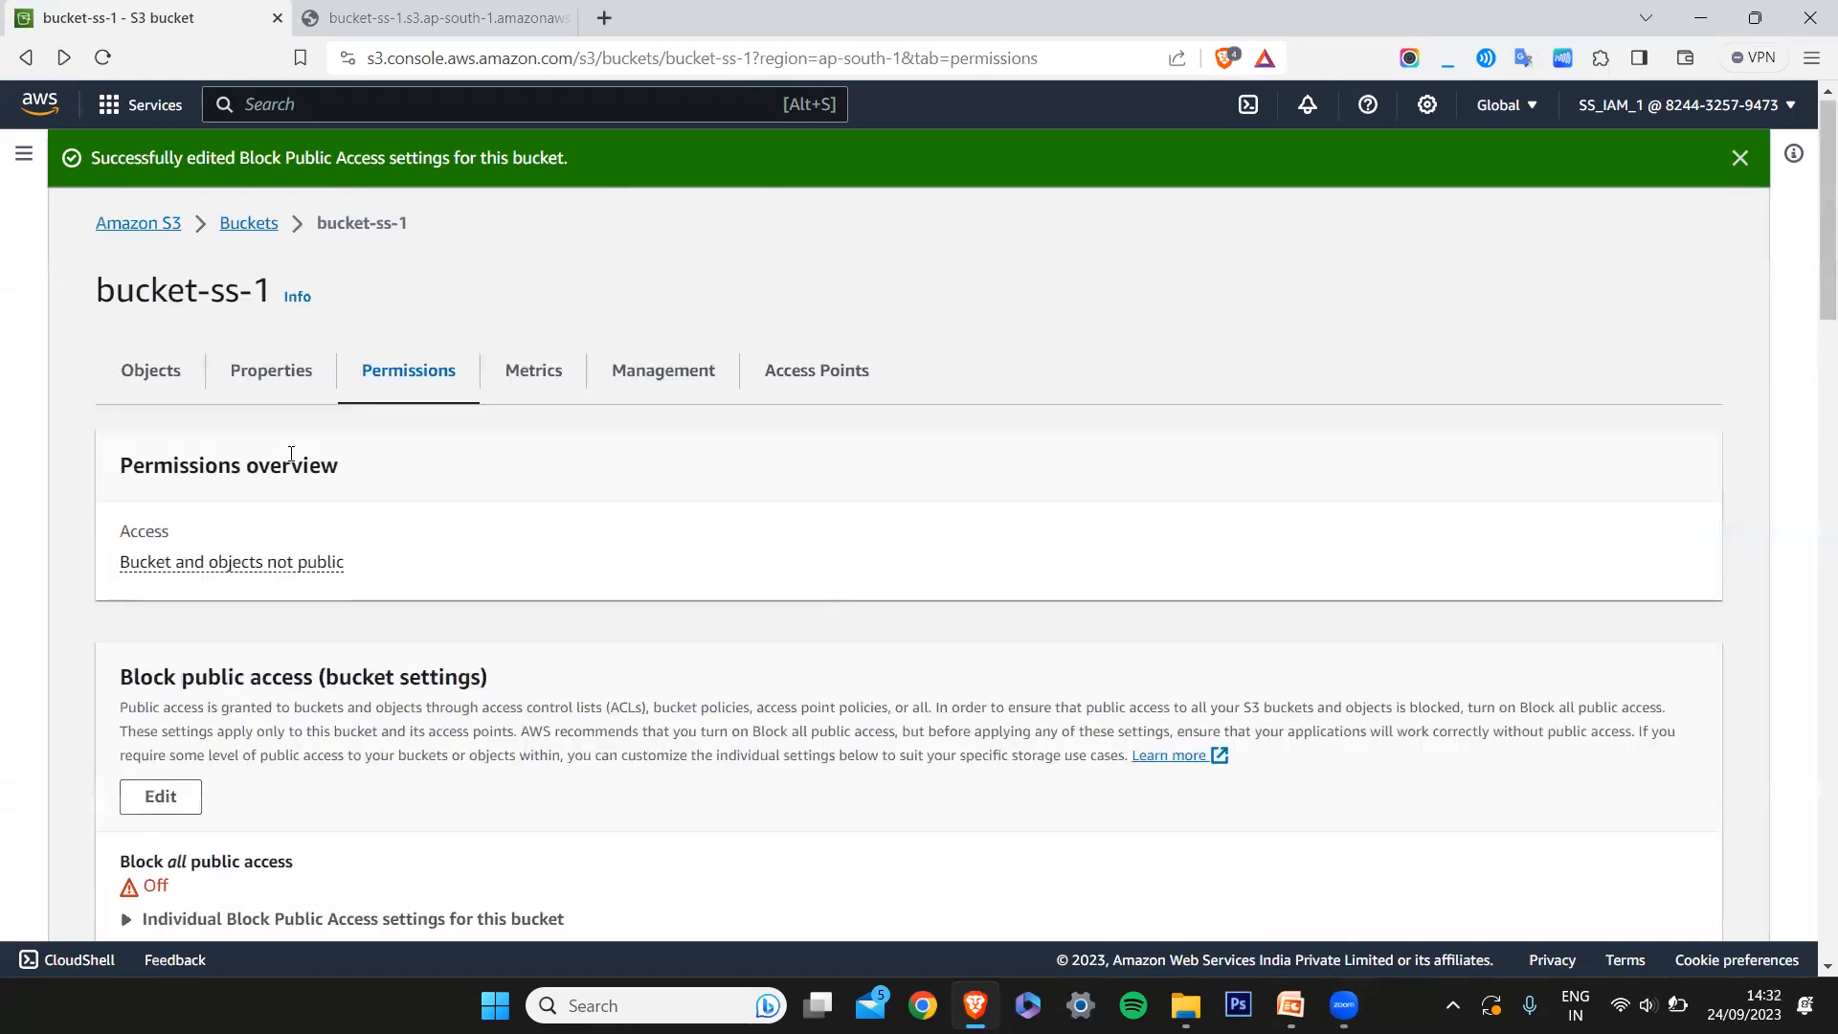
# Select EN UNIT - 1.pdf in the bucket's objects, check whether Make public using ACL is available, and reload the page
pyautogui.click(191, 399)
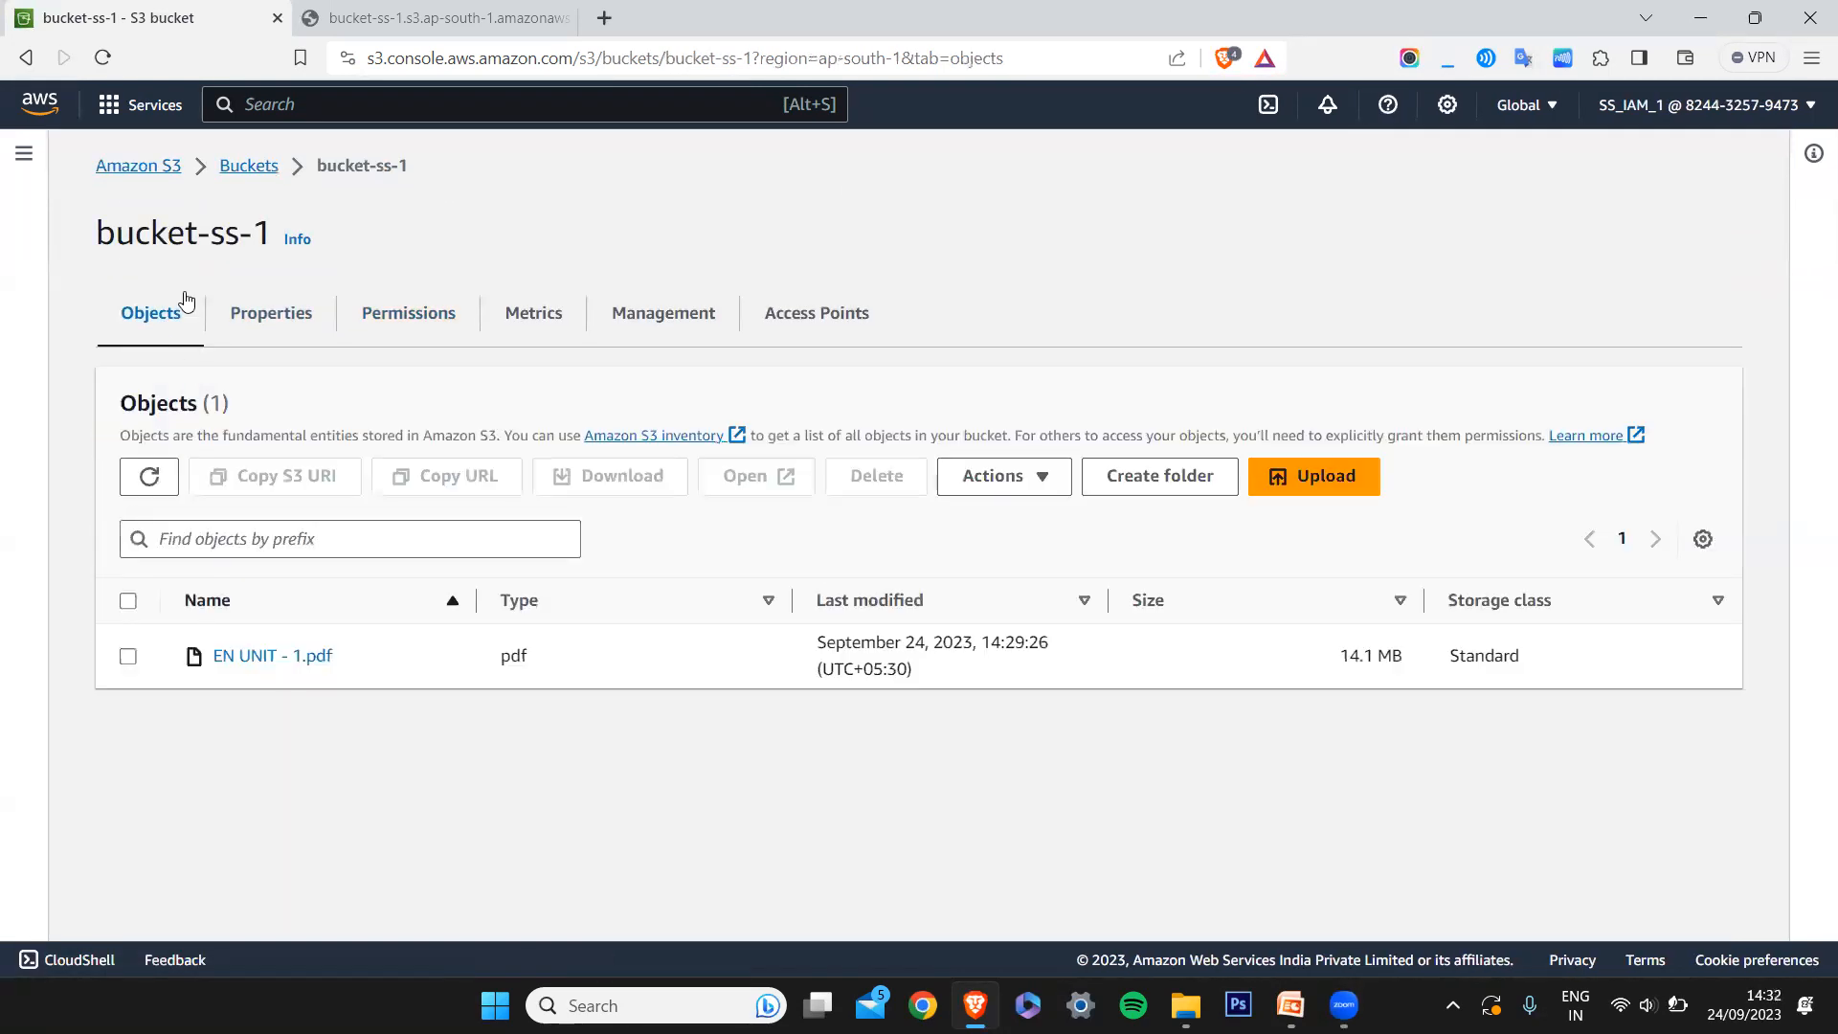
pyautogui.click(128, 656)
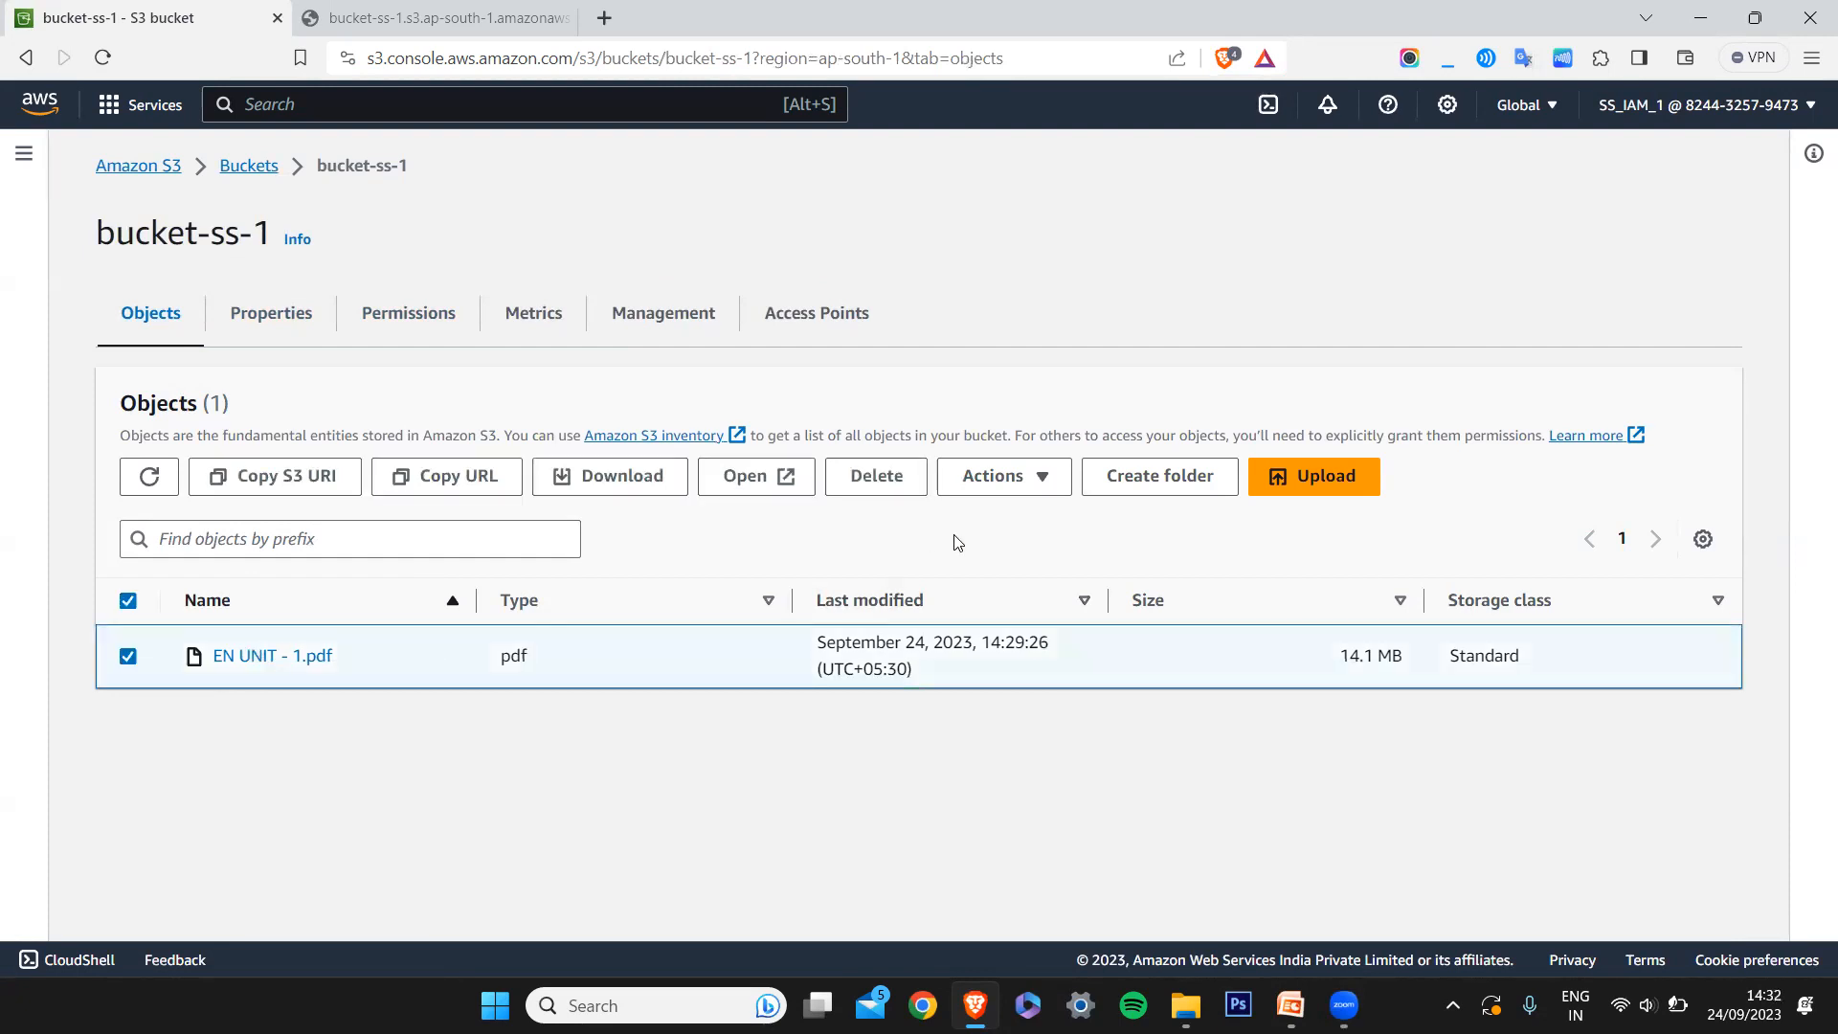
pyautogui.click(1003, 479)
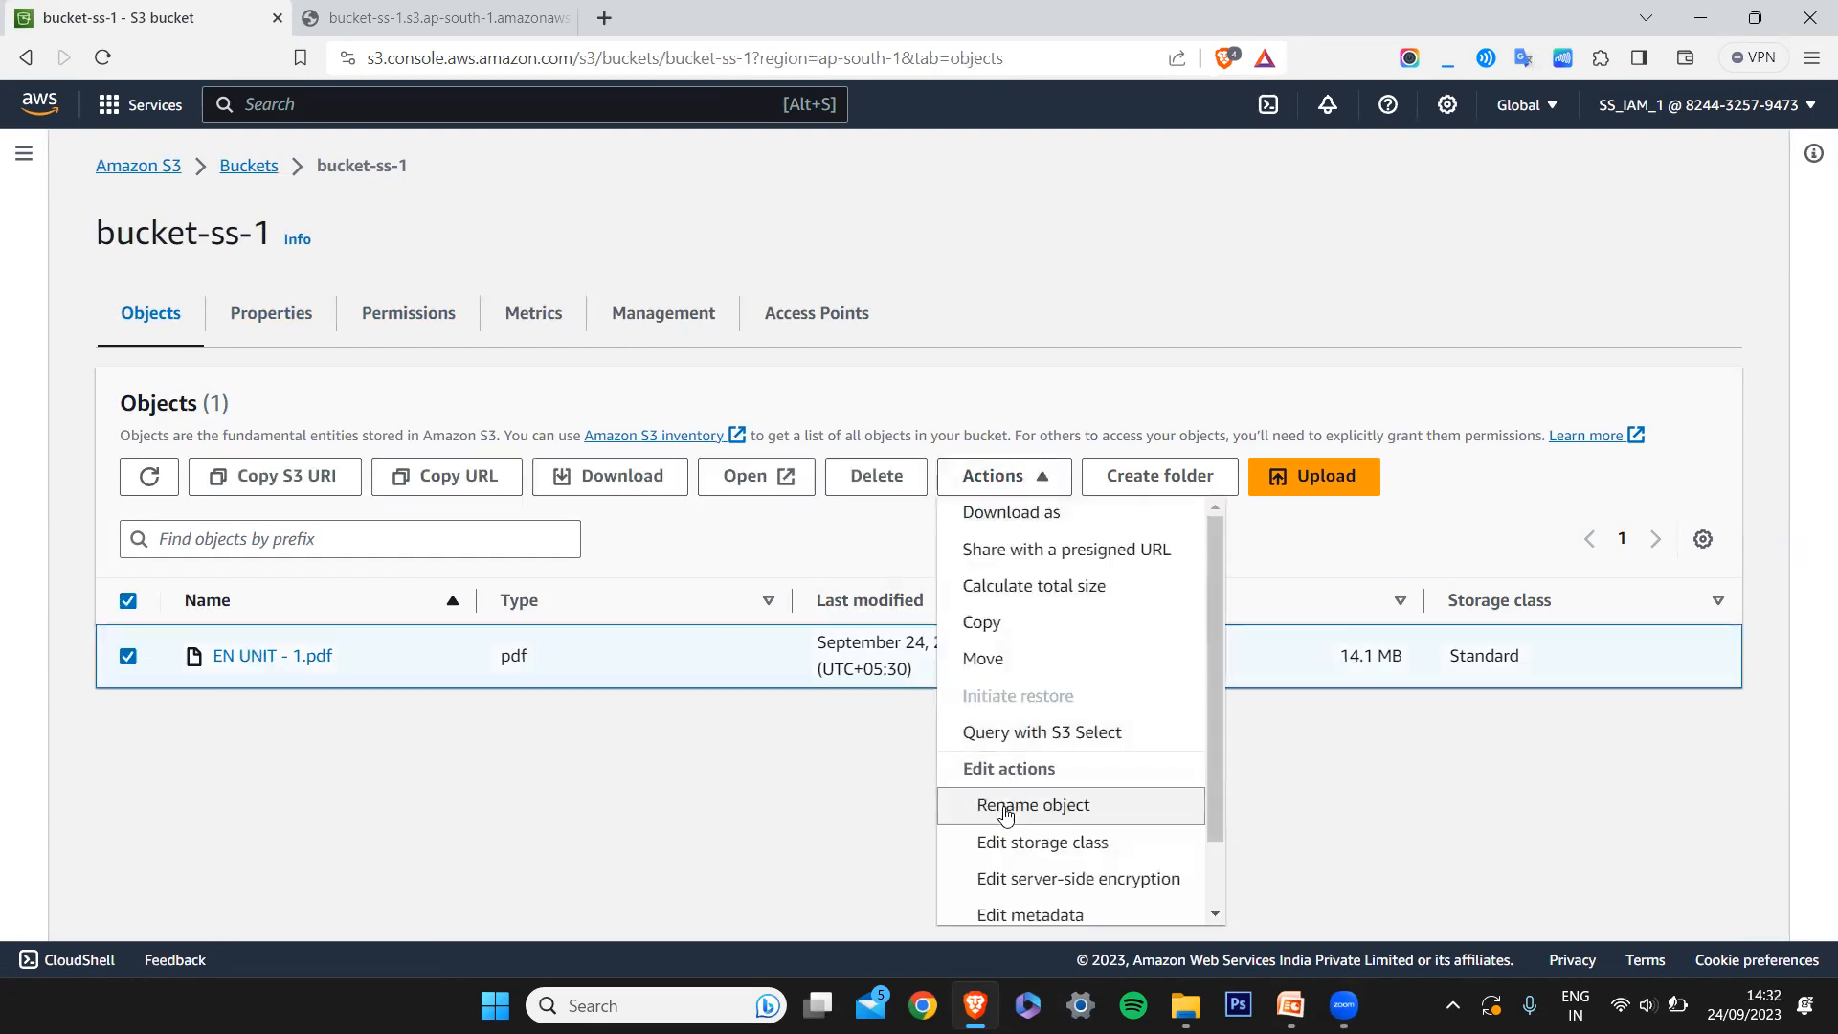
pyautogui.scroll(-1, 1006, 812)
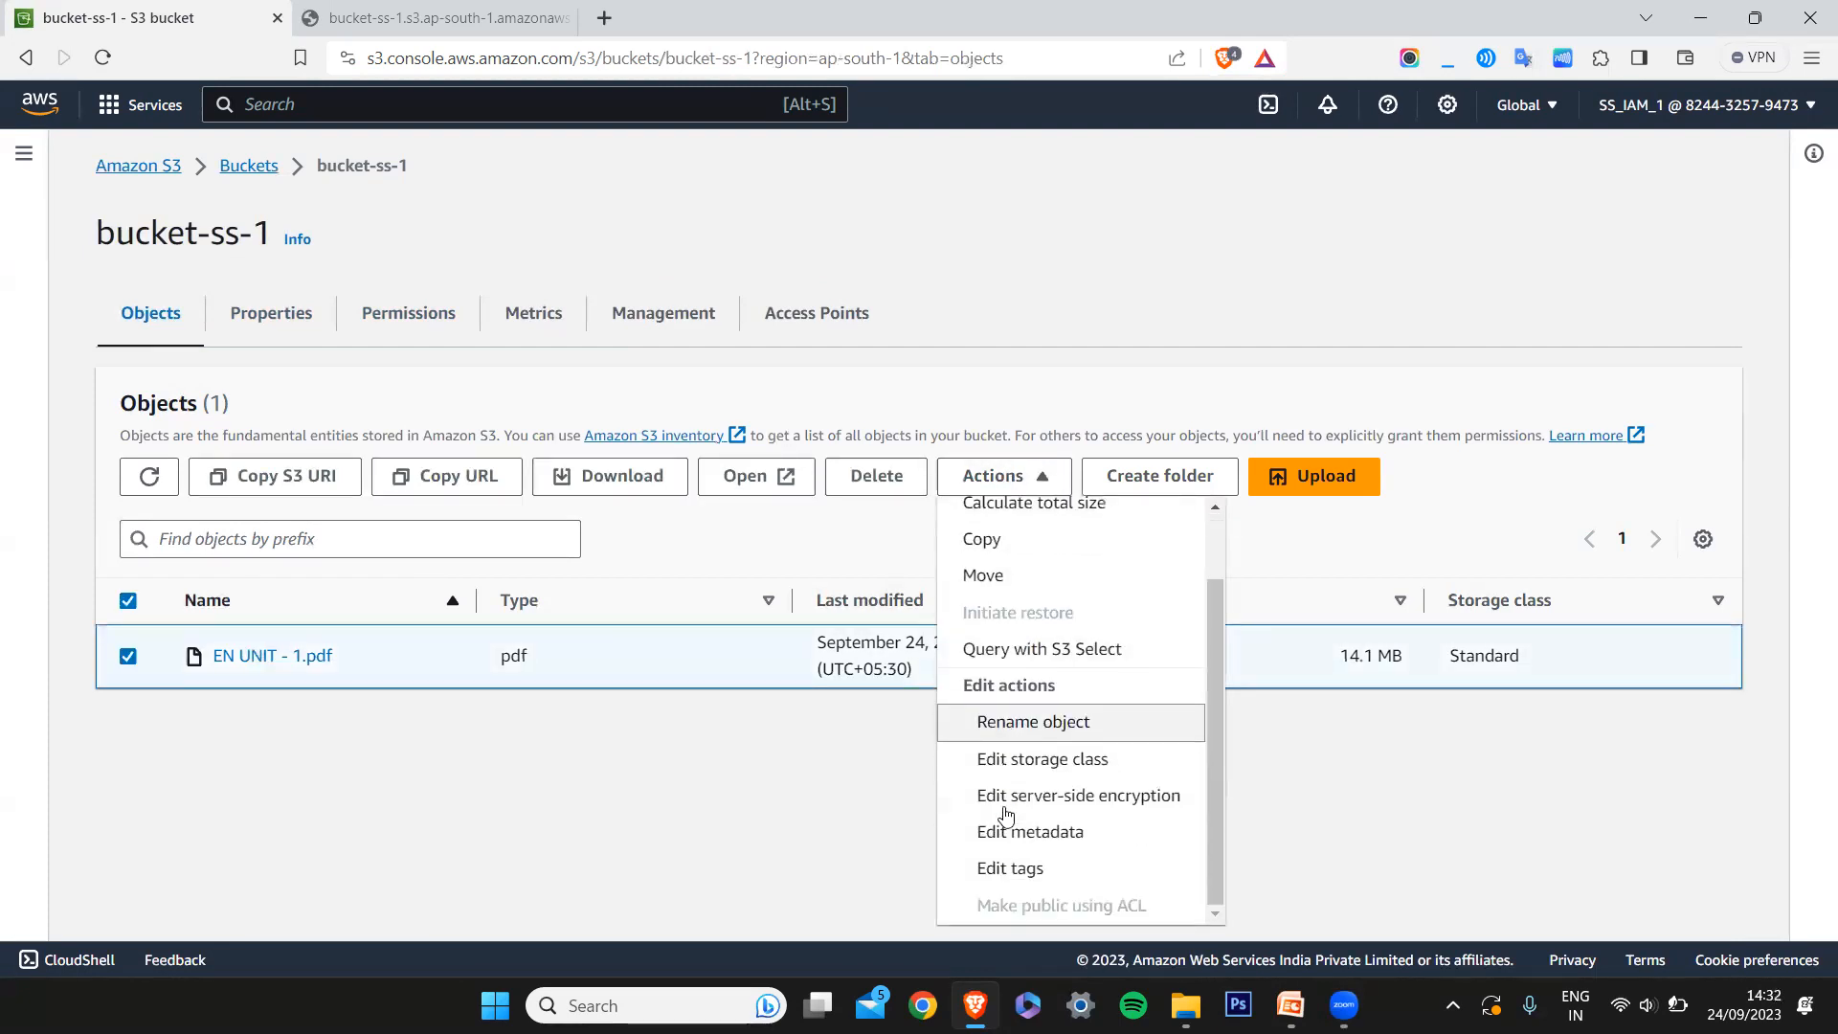
pyautogui.click(691, 908)
pyautogui.press('F5')
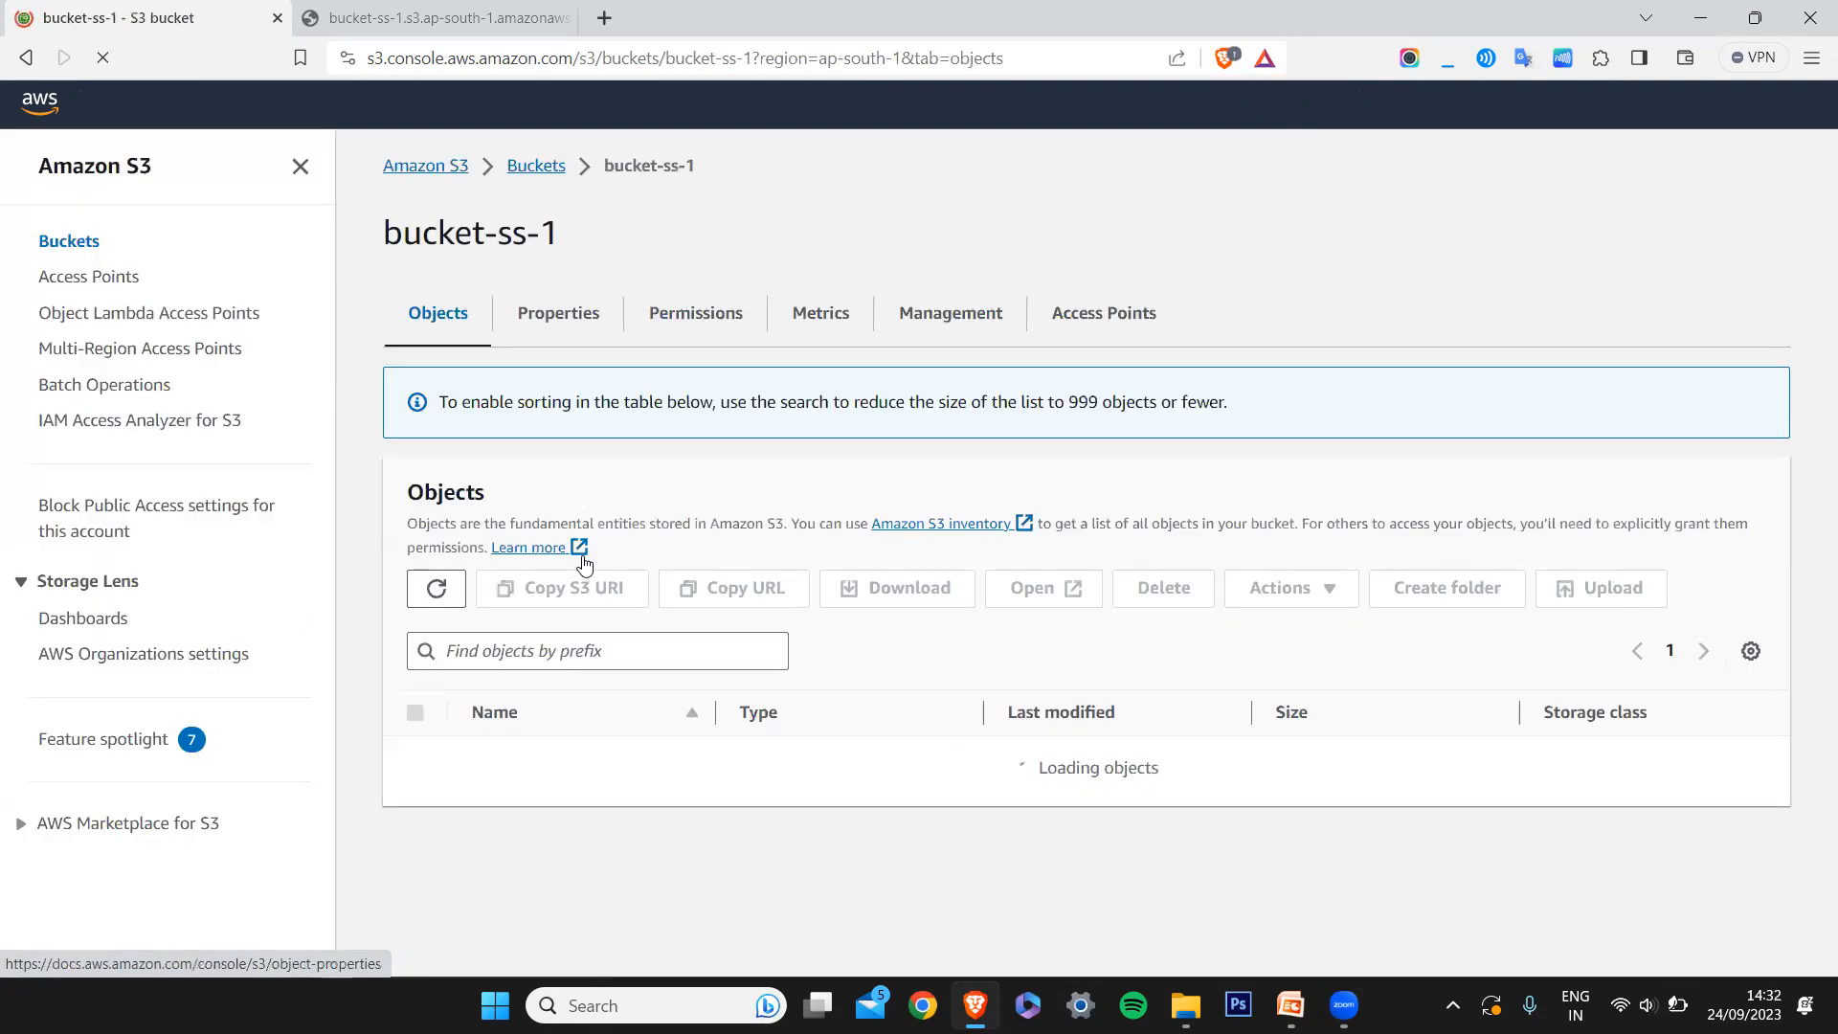
# Open EN UNIT - 1.pdf and examine the access control list in its permissions
pyautogui.click(573, 679)
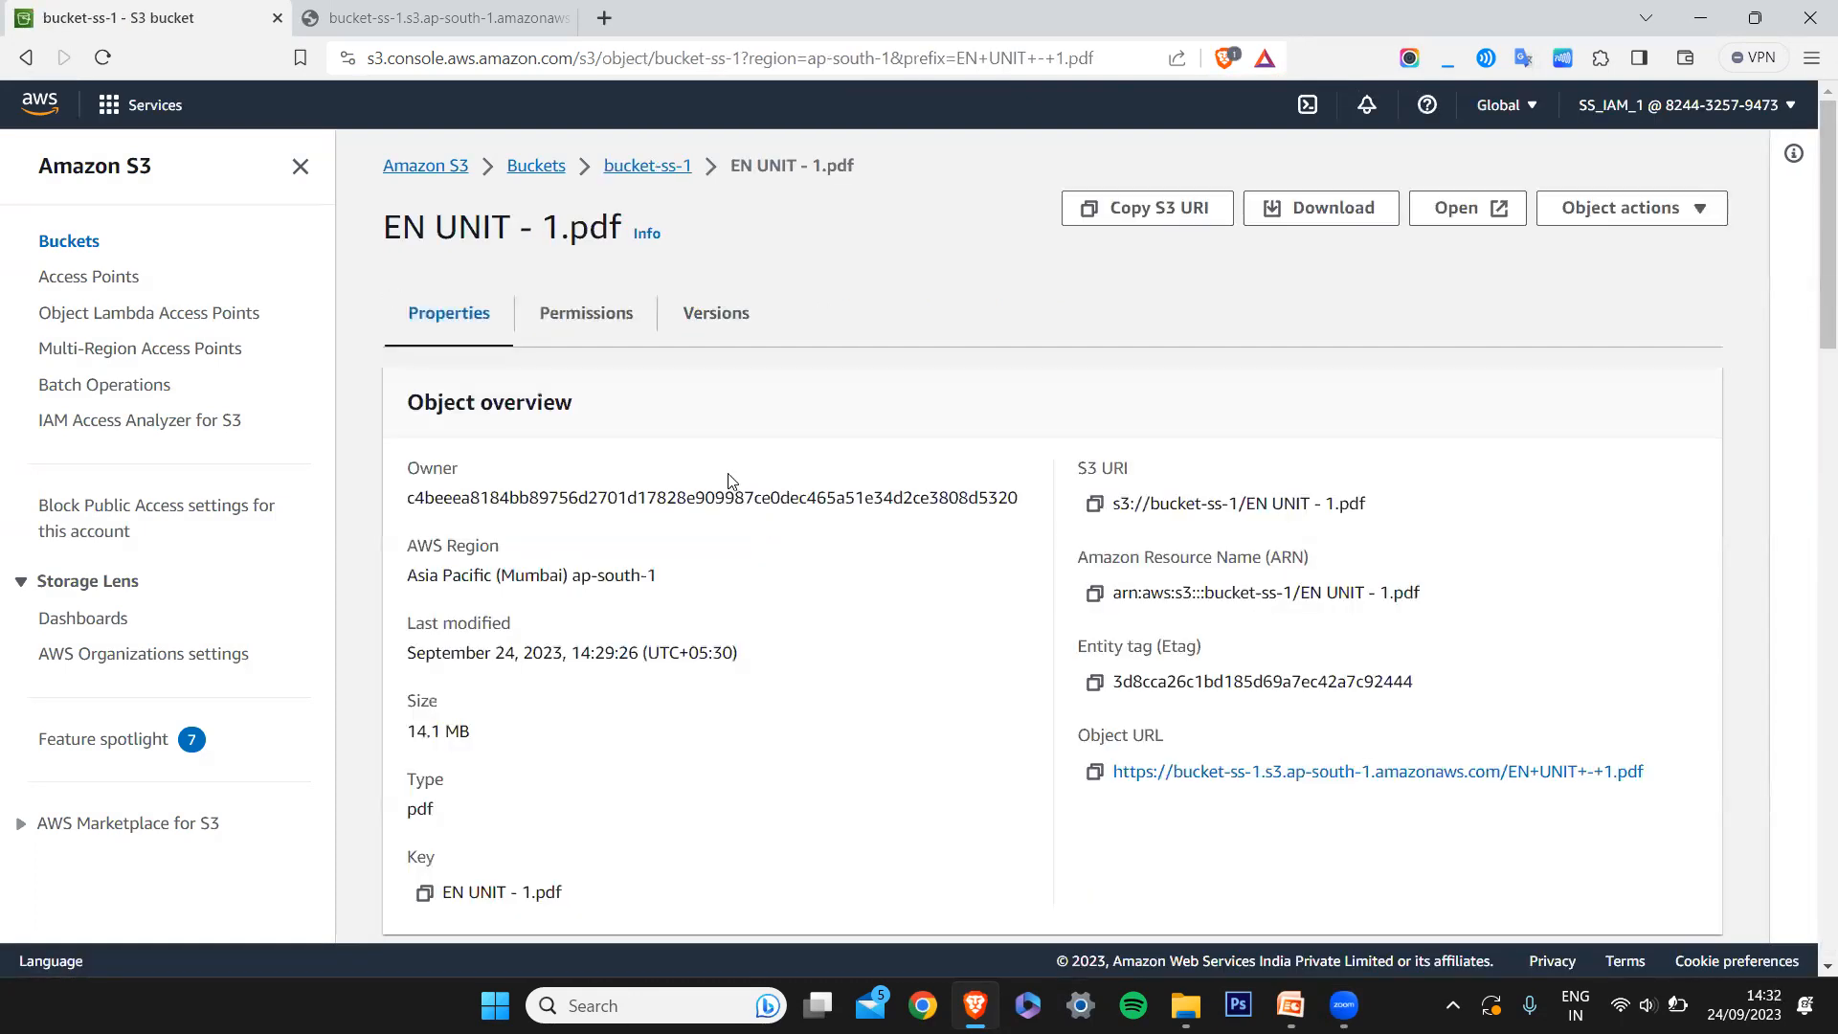
pyautogui.click(613, 319)
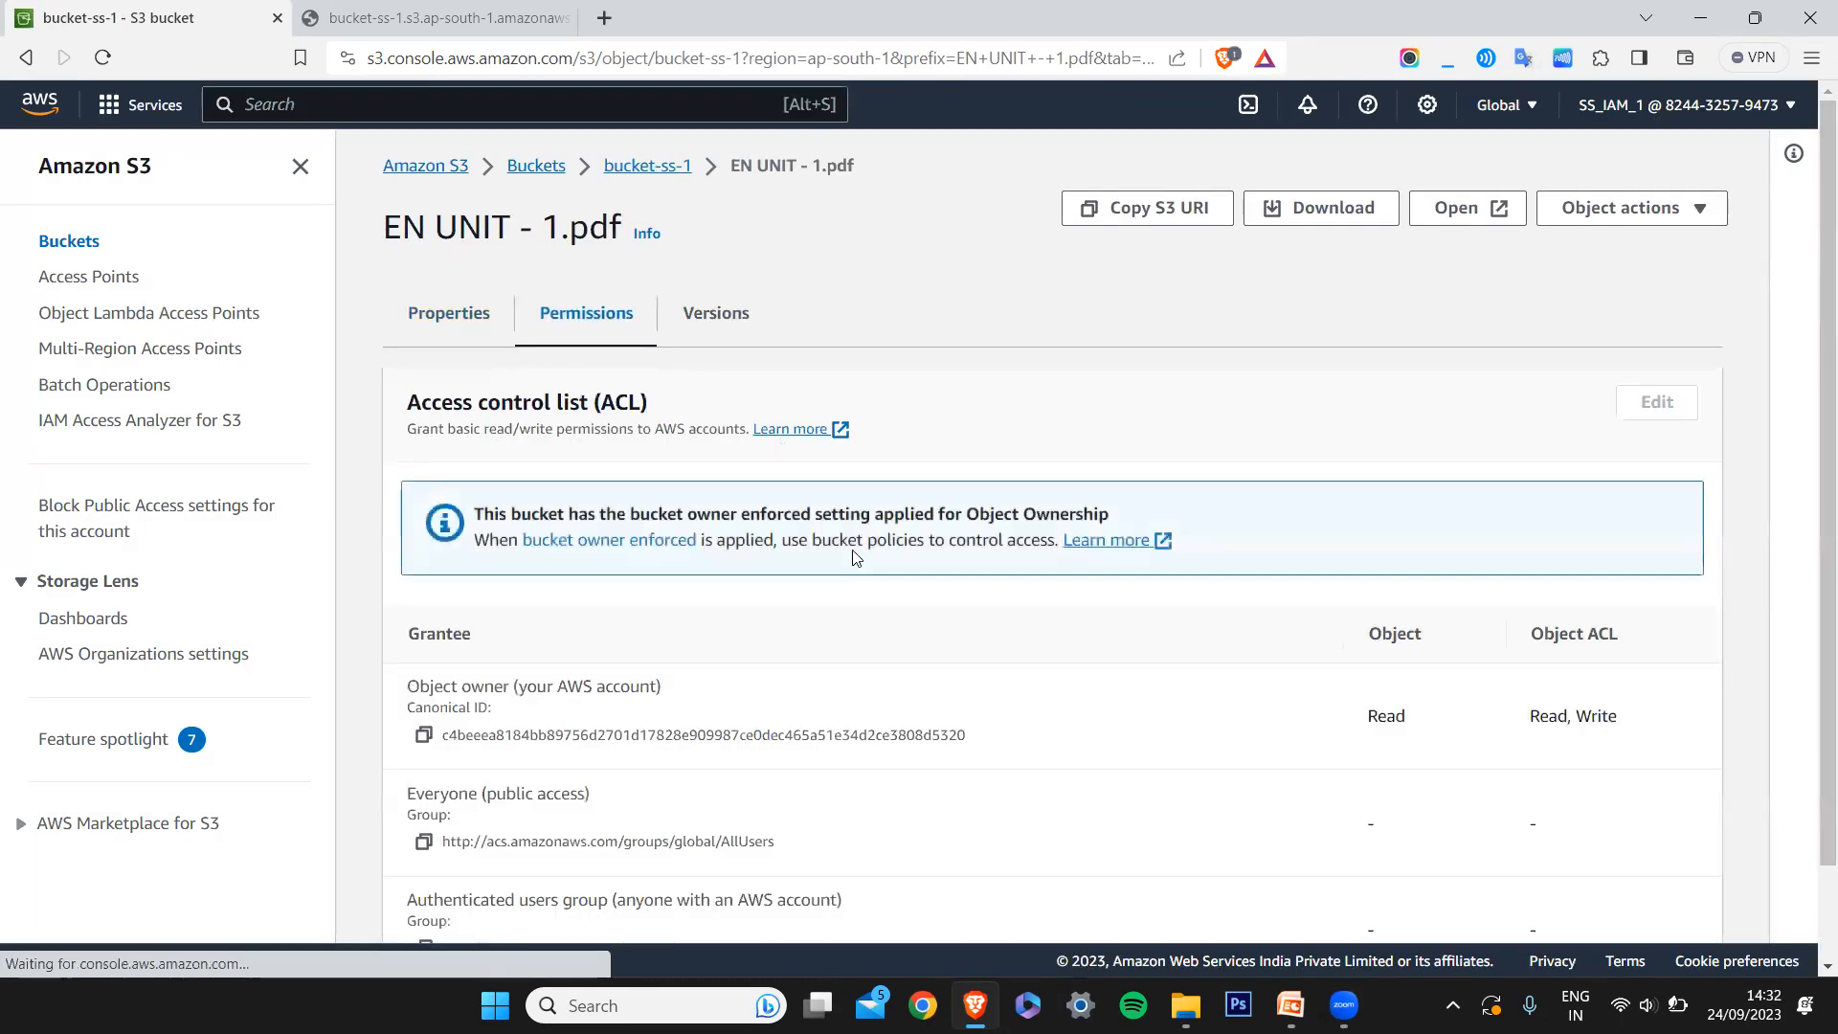
pyautogui.scroll(-2, 892, 651)
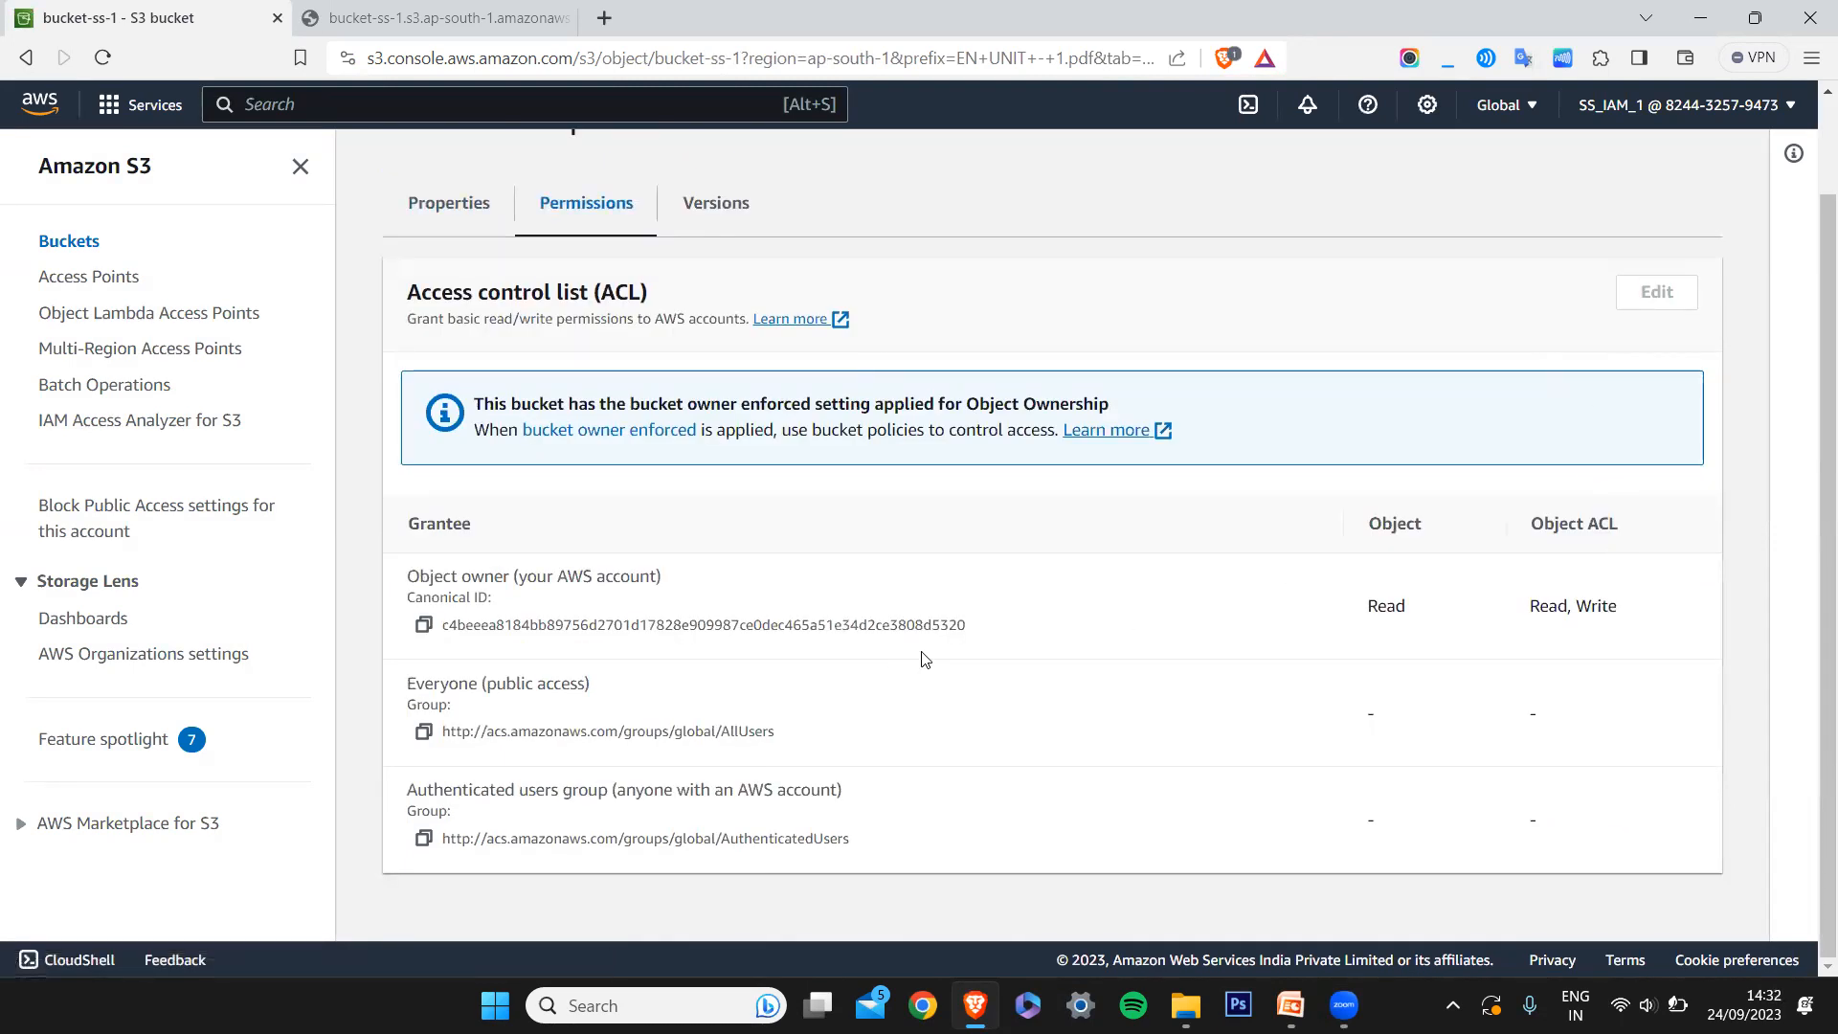
pyautogui.scroll(2, 923, 659)
# Look through the properties of EN UNIT - 1.pdf for a setting that controls public access
pyautogui.click(445, 314)
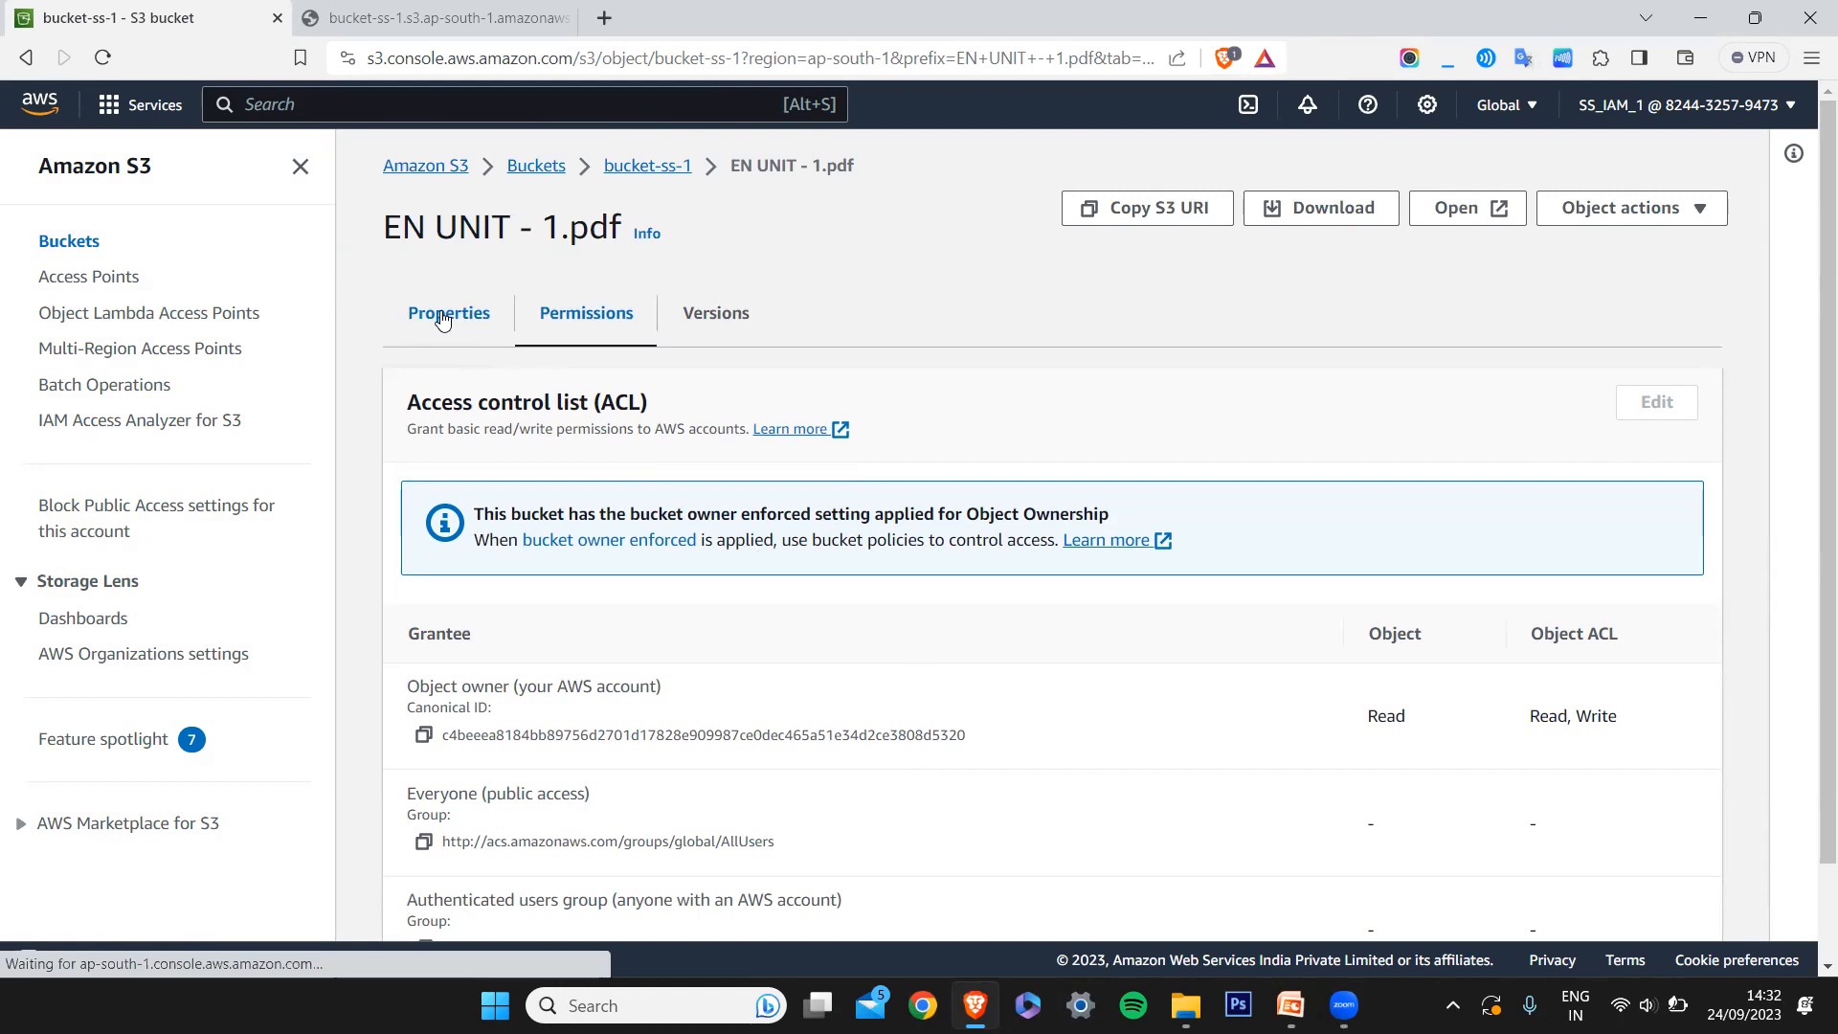
pyautogui.scroll(-15, 898, 587)
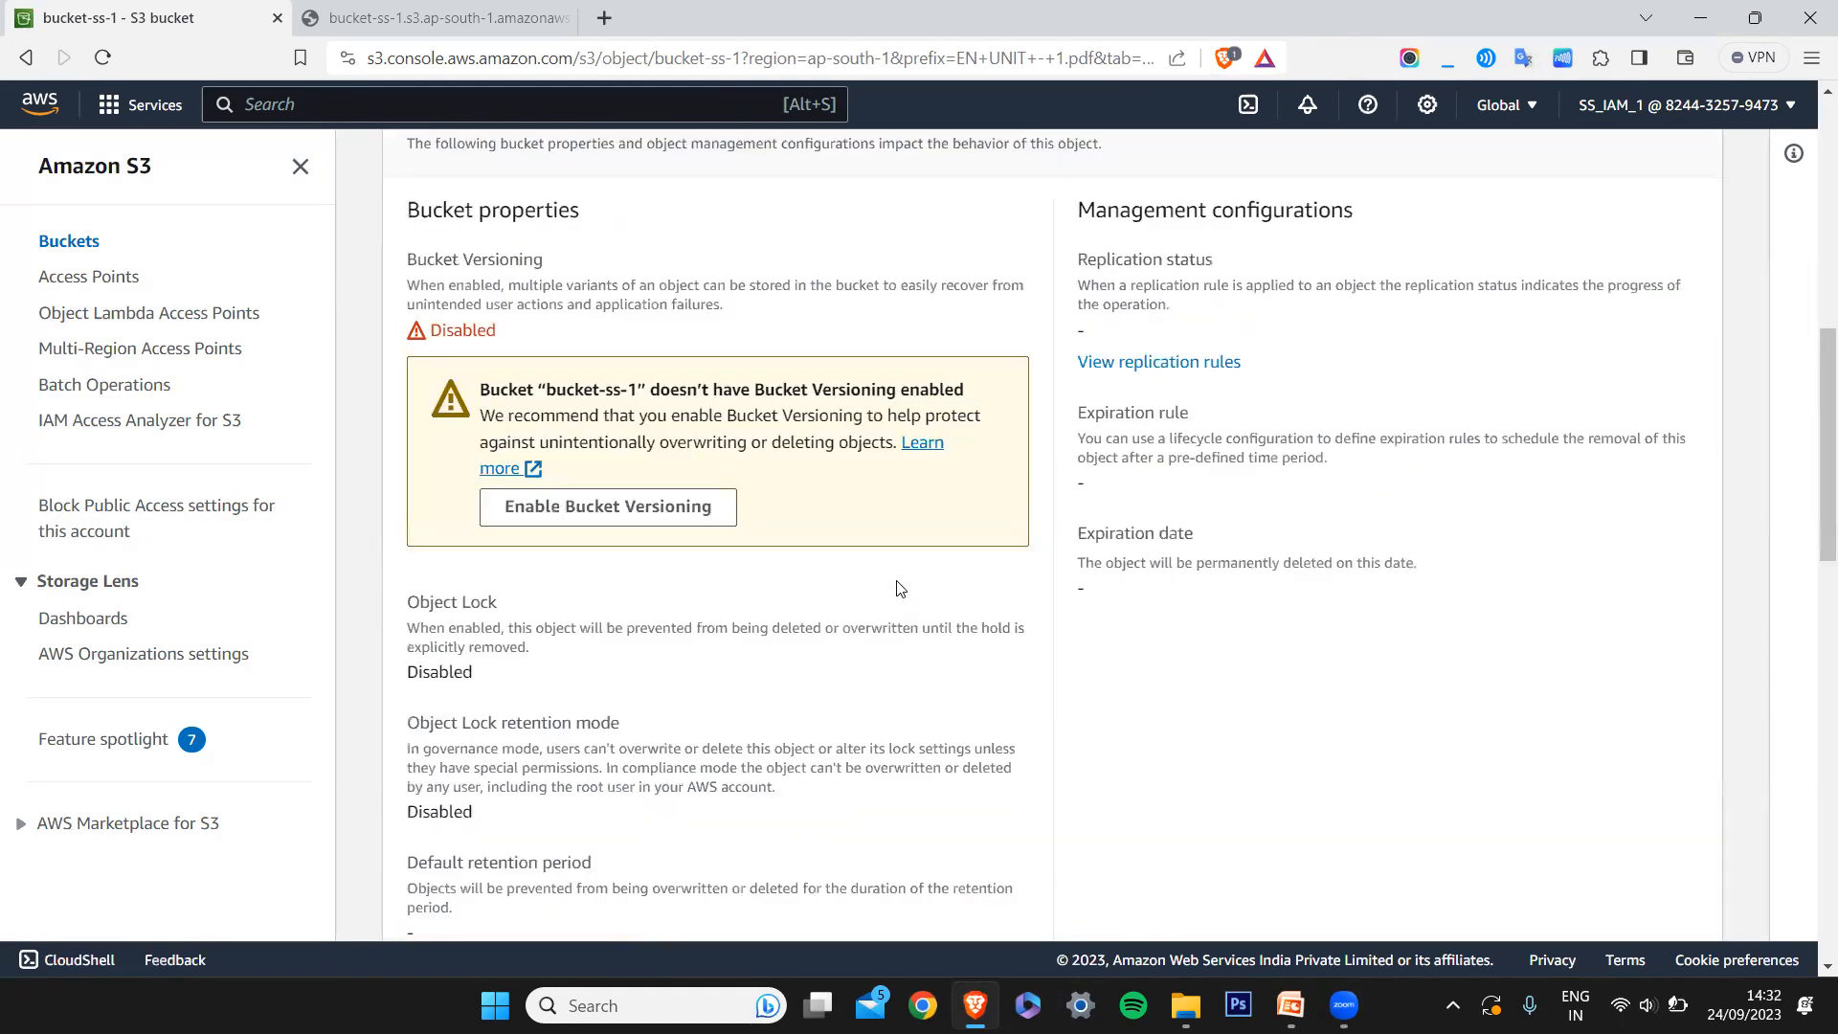
pyautogui.scroll(-8, 898, 588)
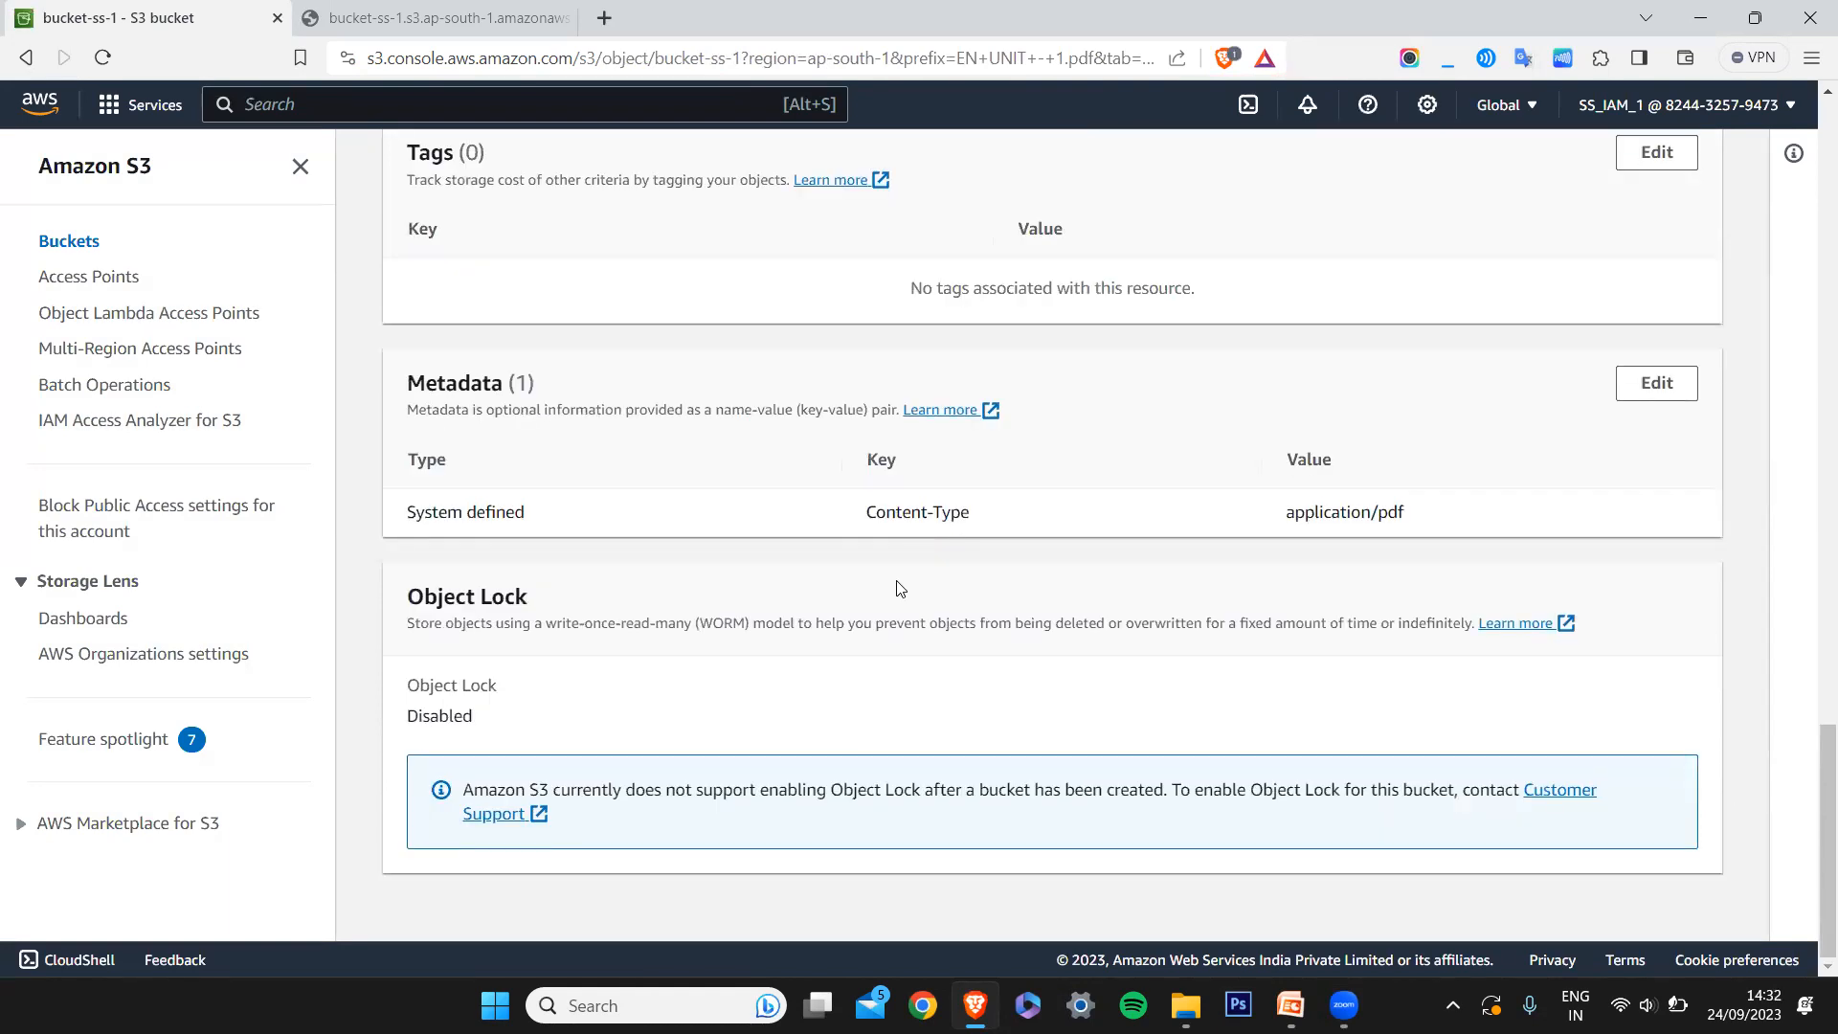
pyautogui.scroll(15, 898, 588)
pyautogui.scroll(8, 898, 584)
pyautogui.scroll(-12, 898, 588)
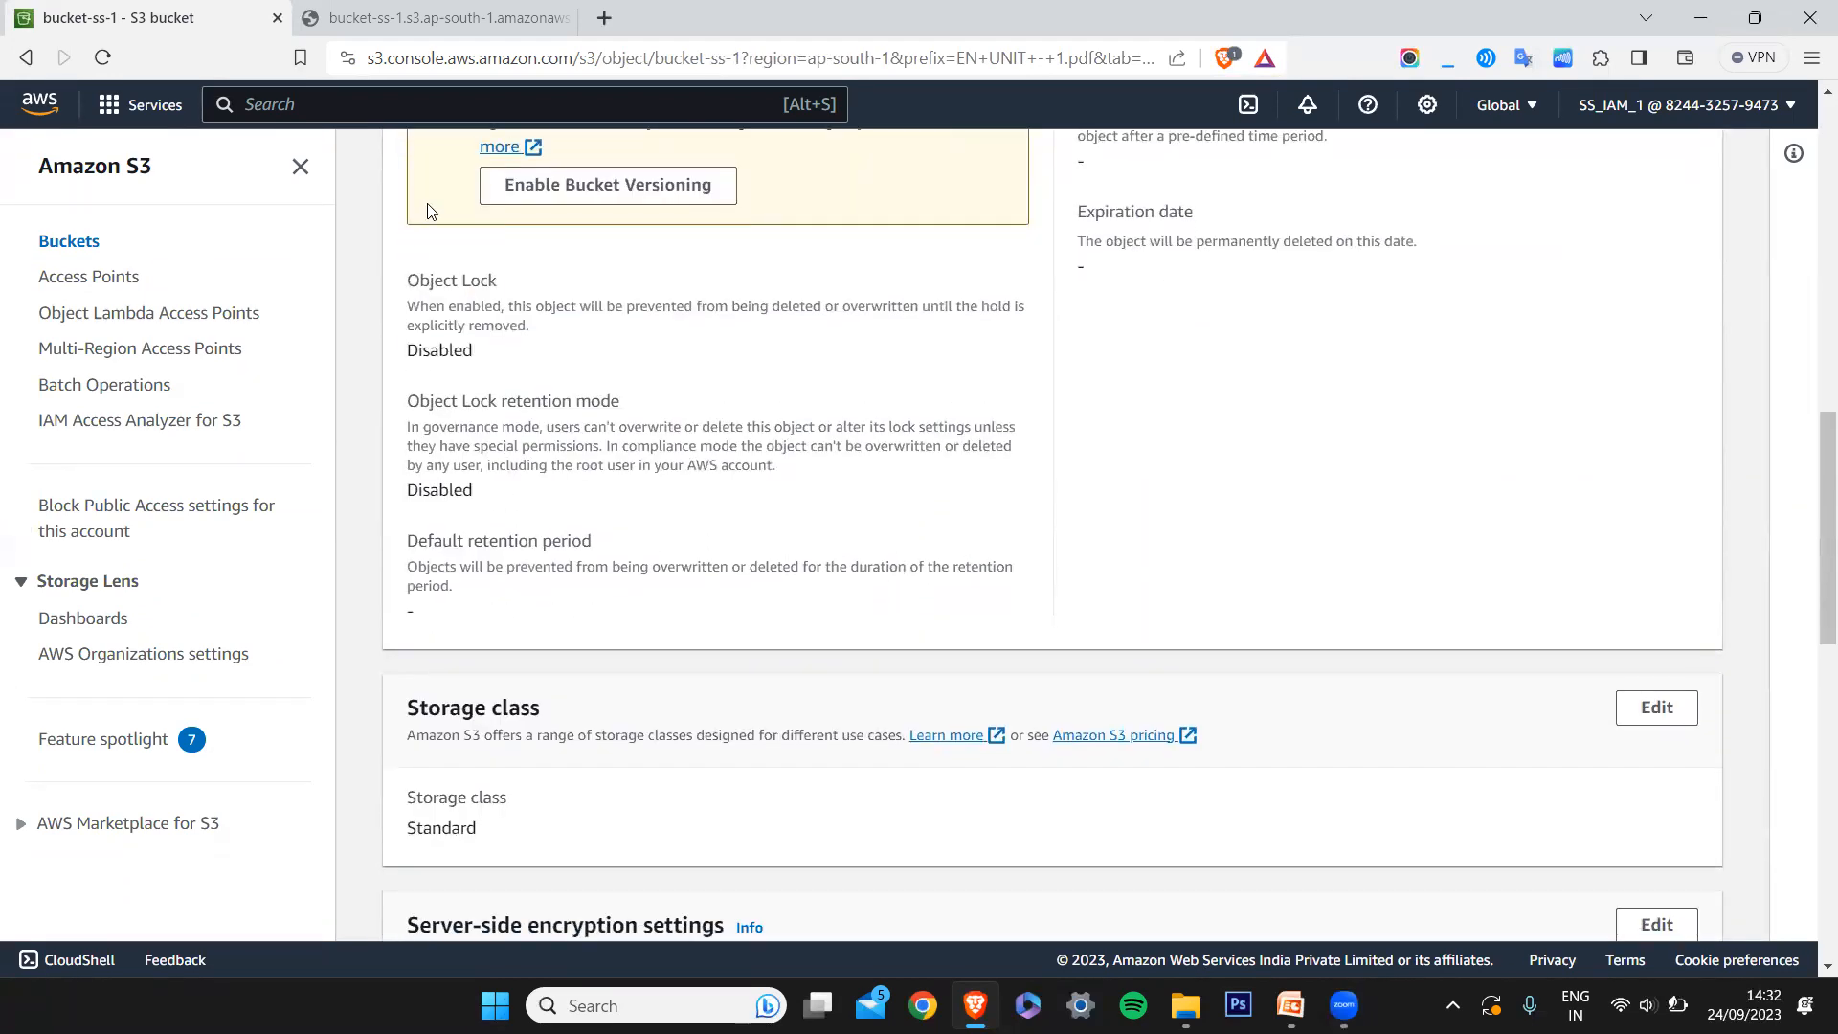
pyautogui.scroll(10, 584, 445)
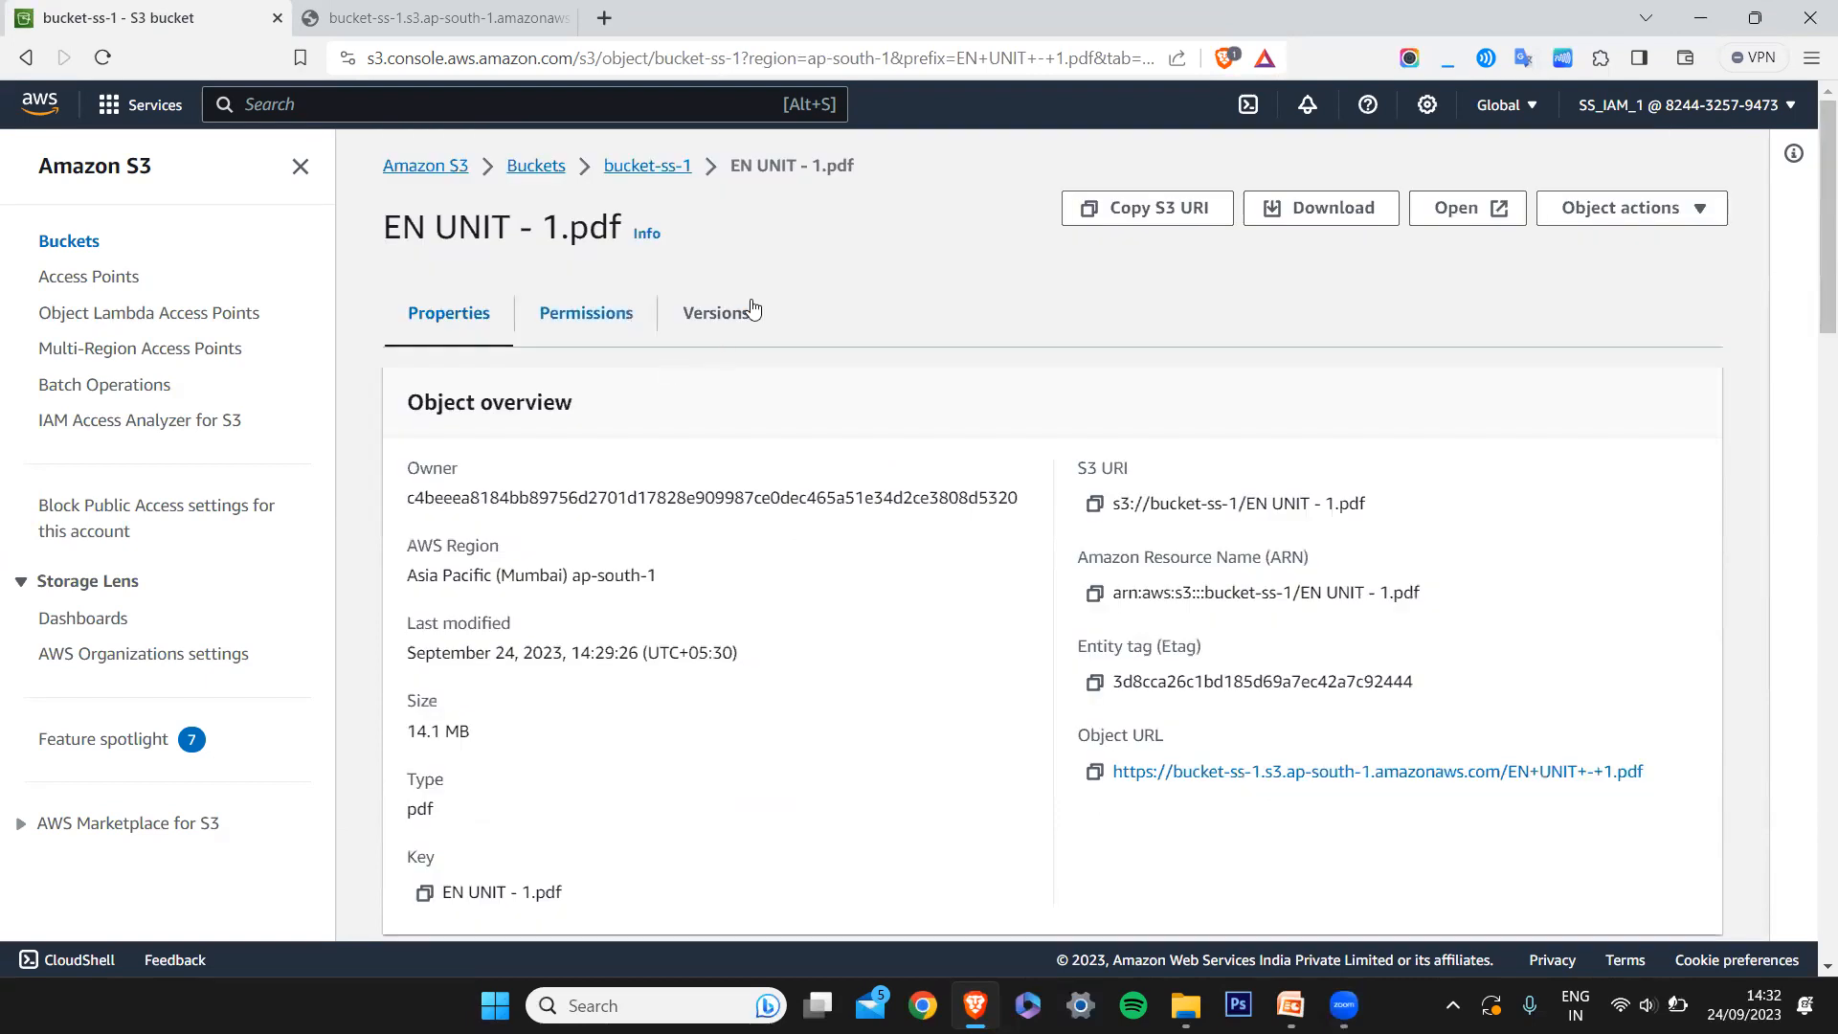
# Check the access status of bucket-ss-1 in the bucket list and look through the bucket's properties for relevant settings
pyautogui.click(559, 164)
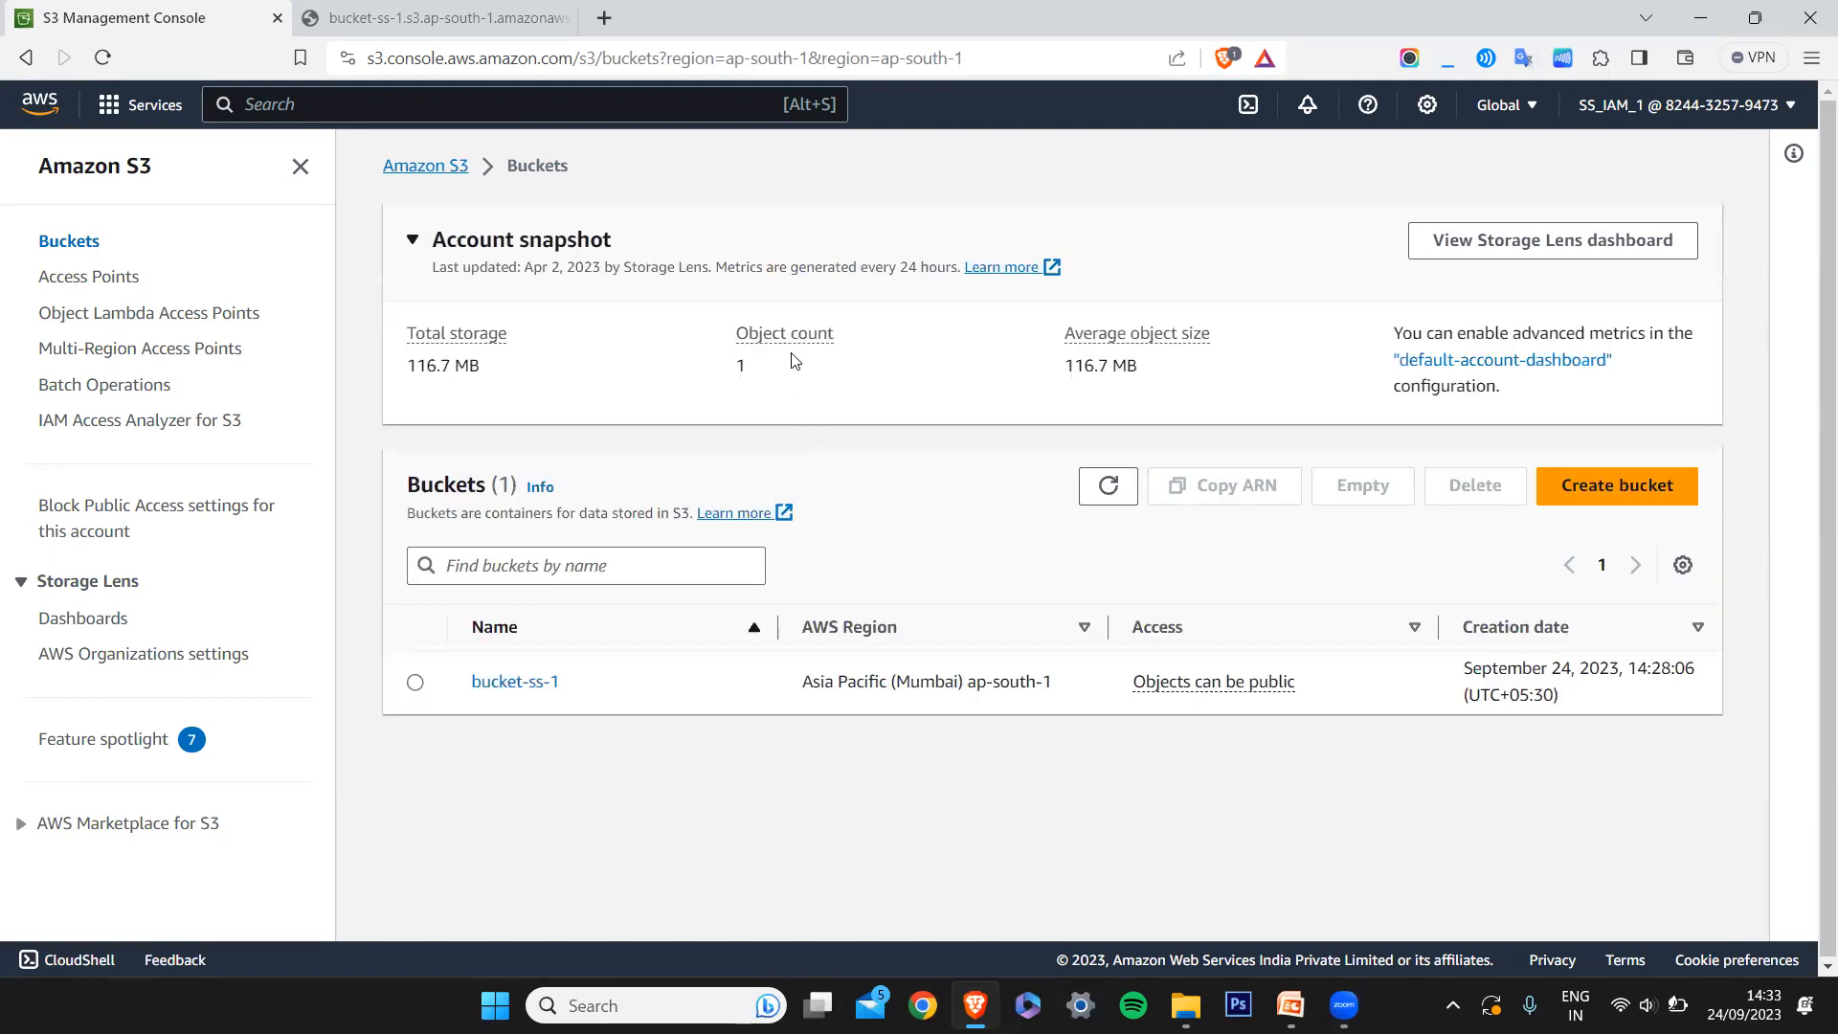
pyautogui.click(533, 681)
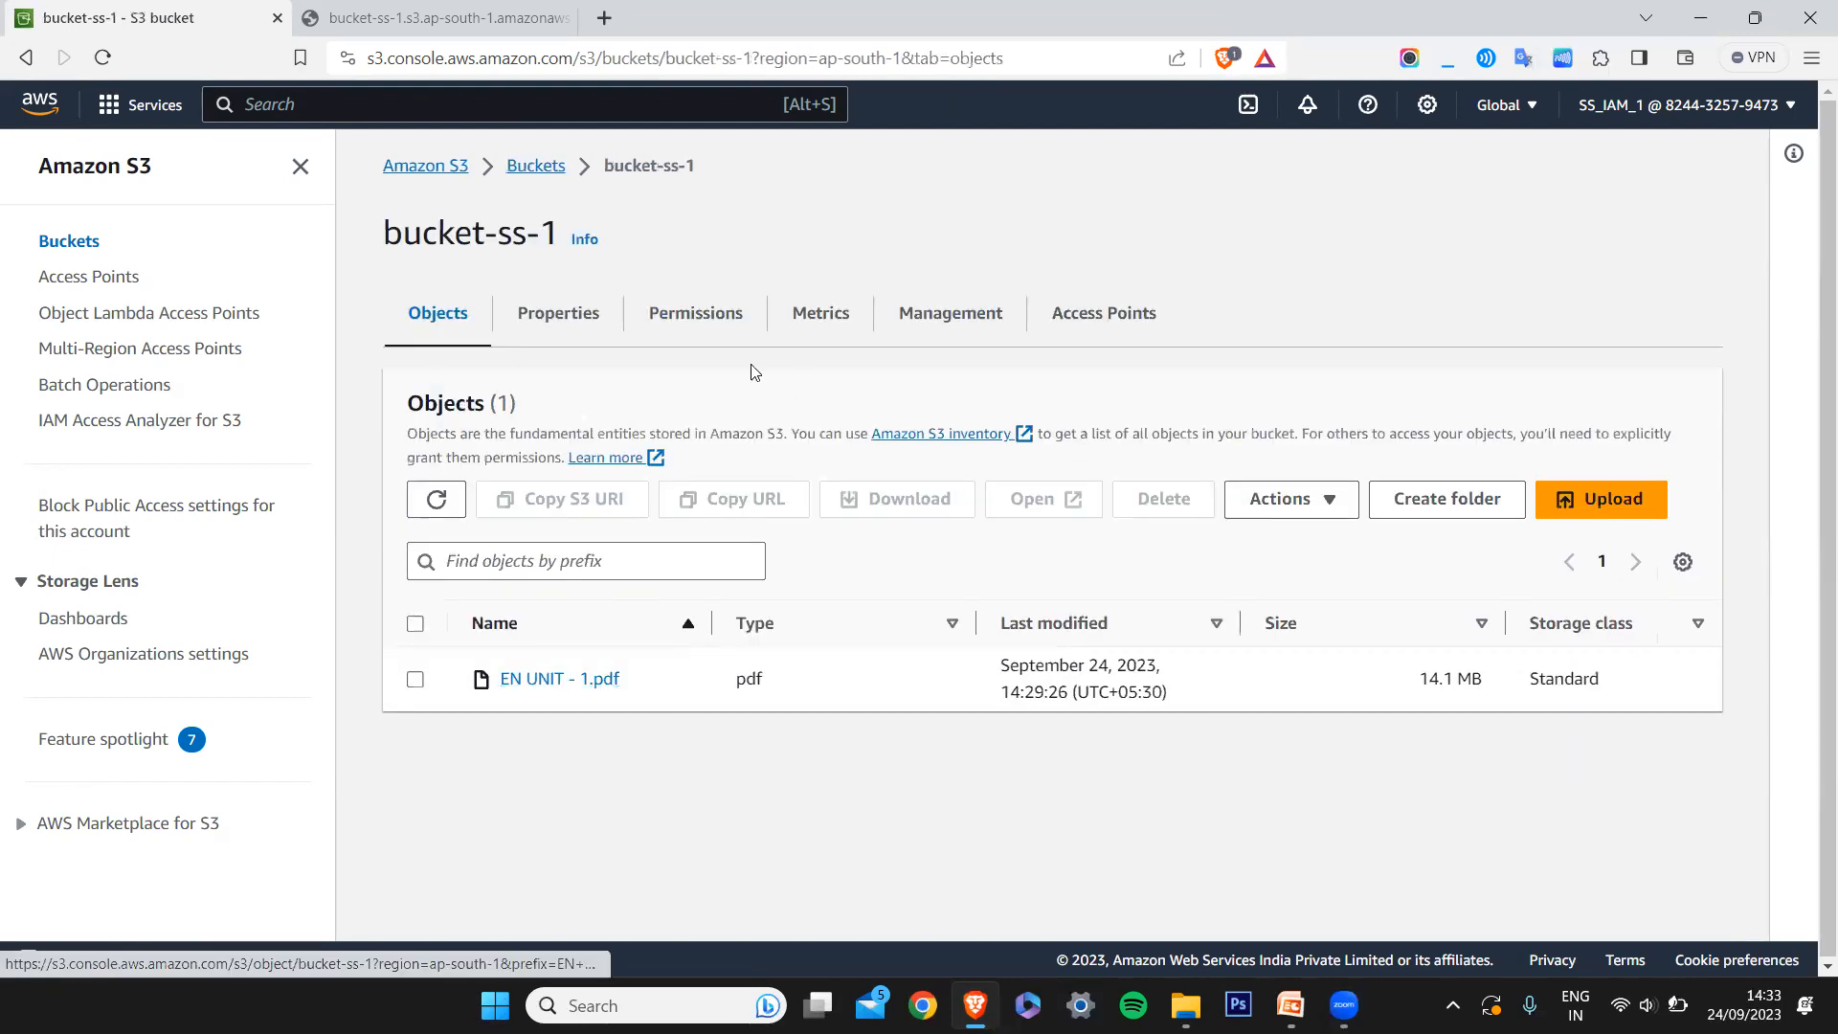
pyautogui.click(601, 318)
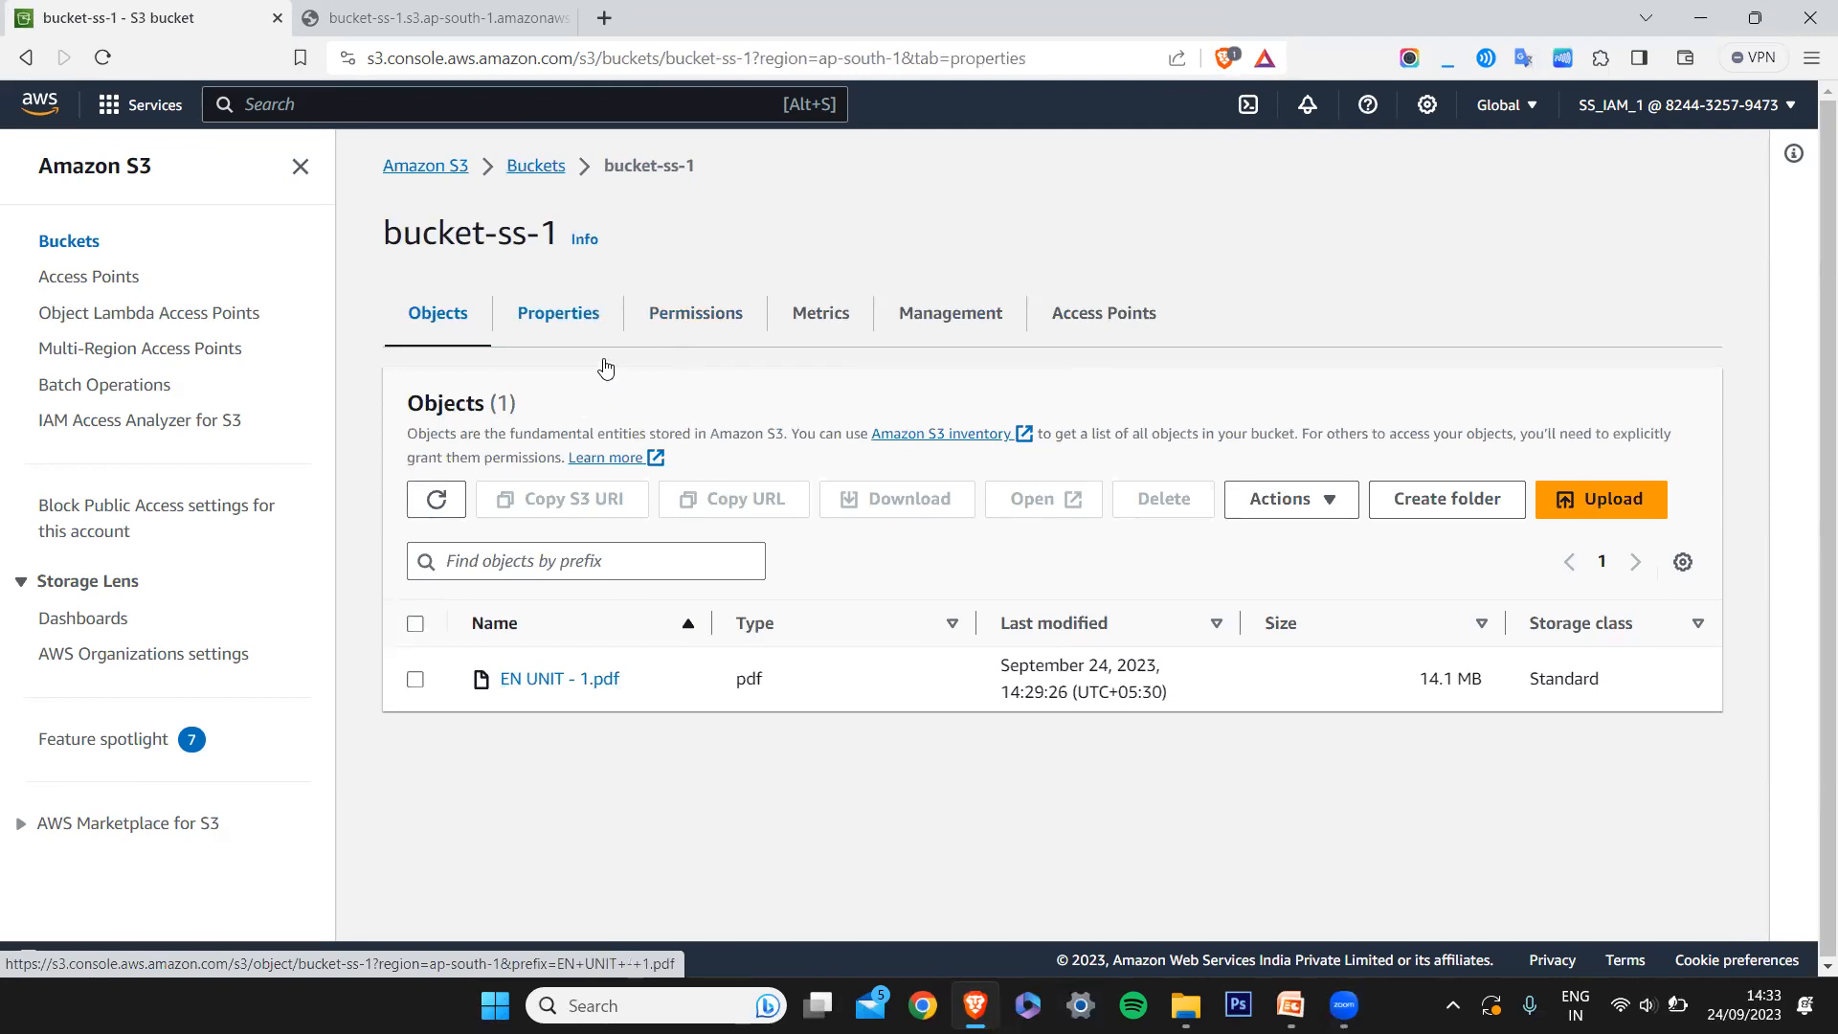
pyautogui.click(555, 313)
pyautogui.scroll(-15, 637, 708)
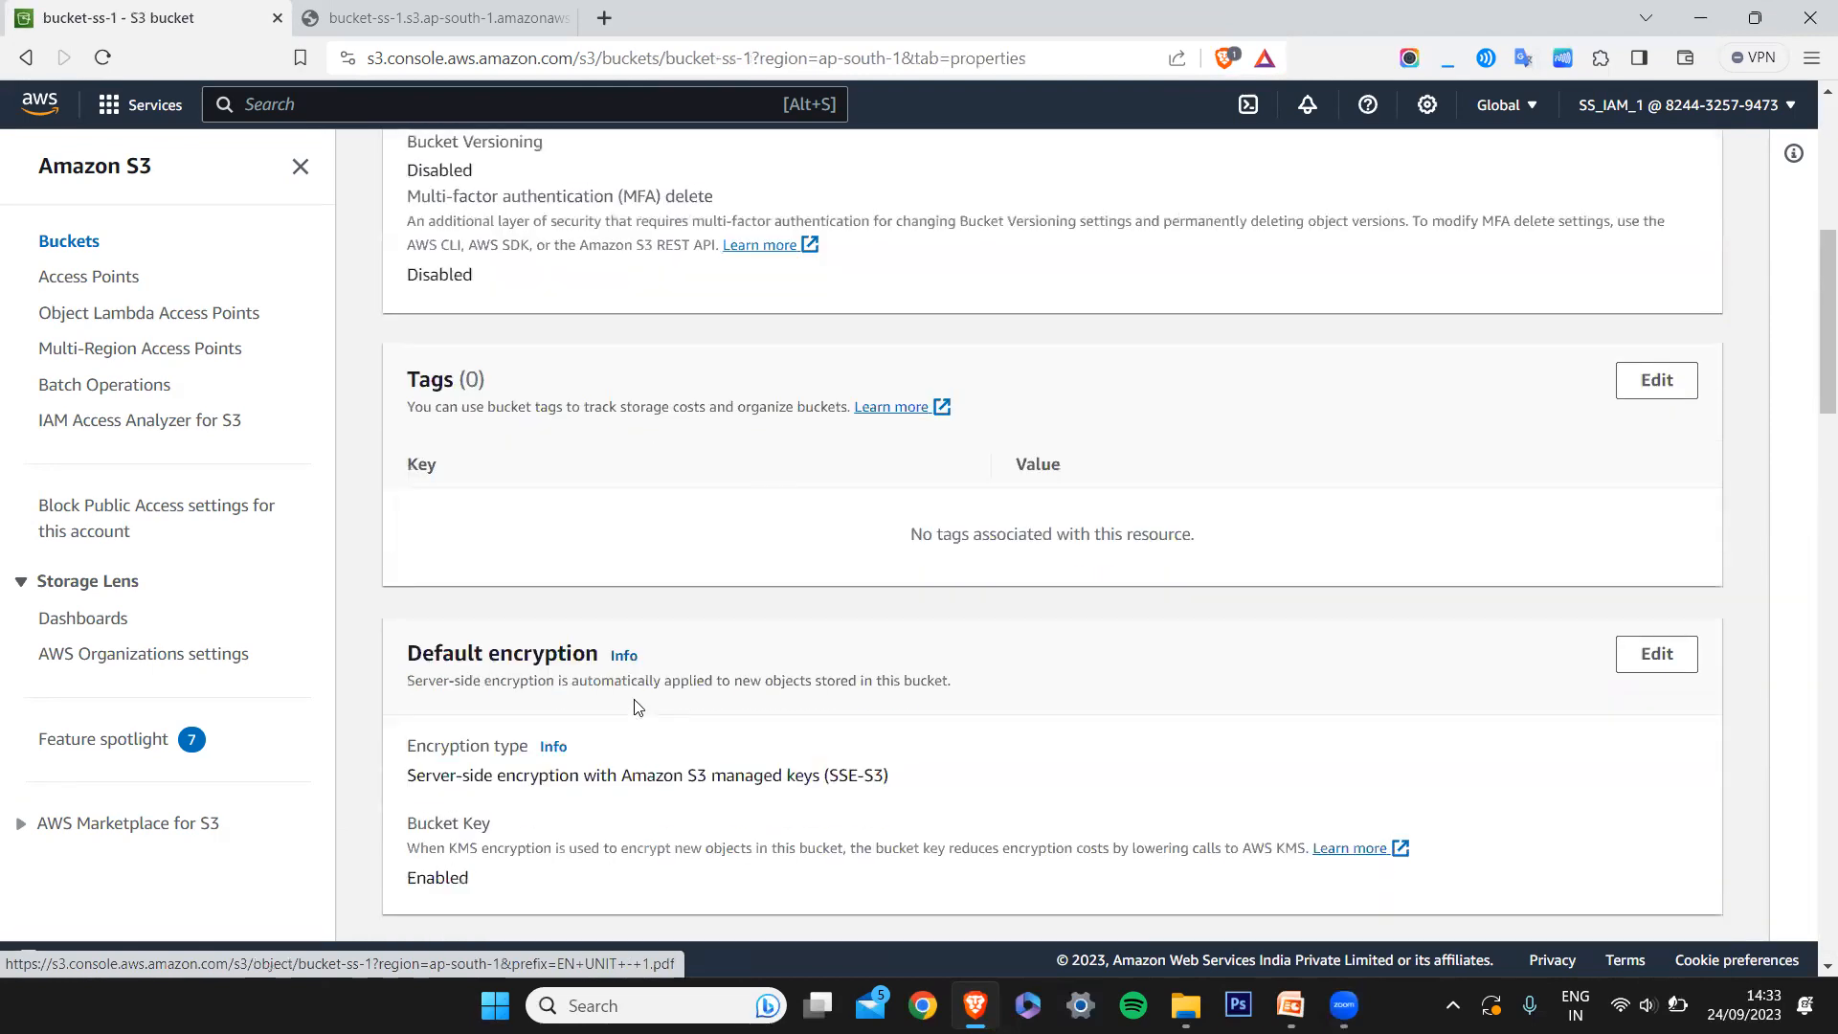
pyautogui.scroll(-14, 641, 680)
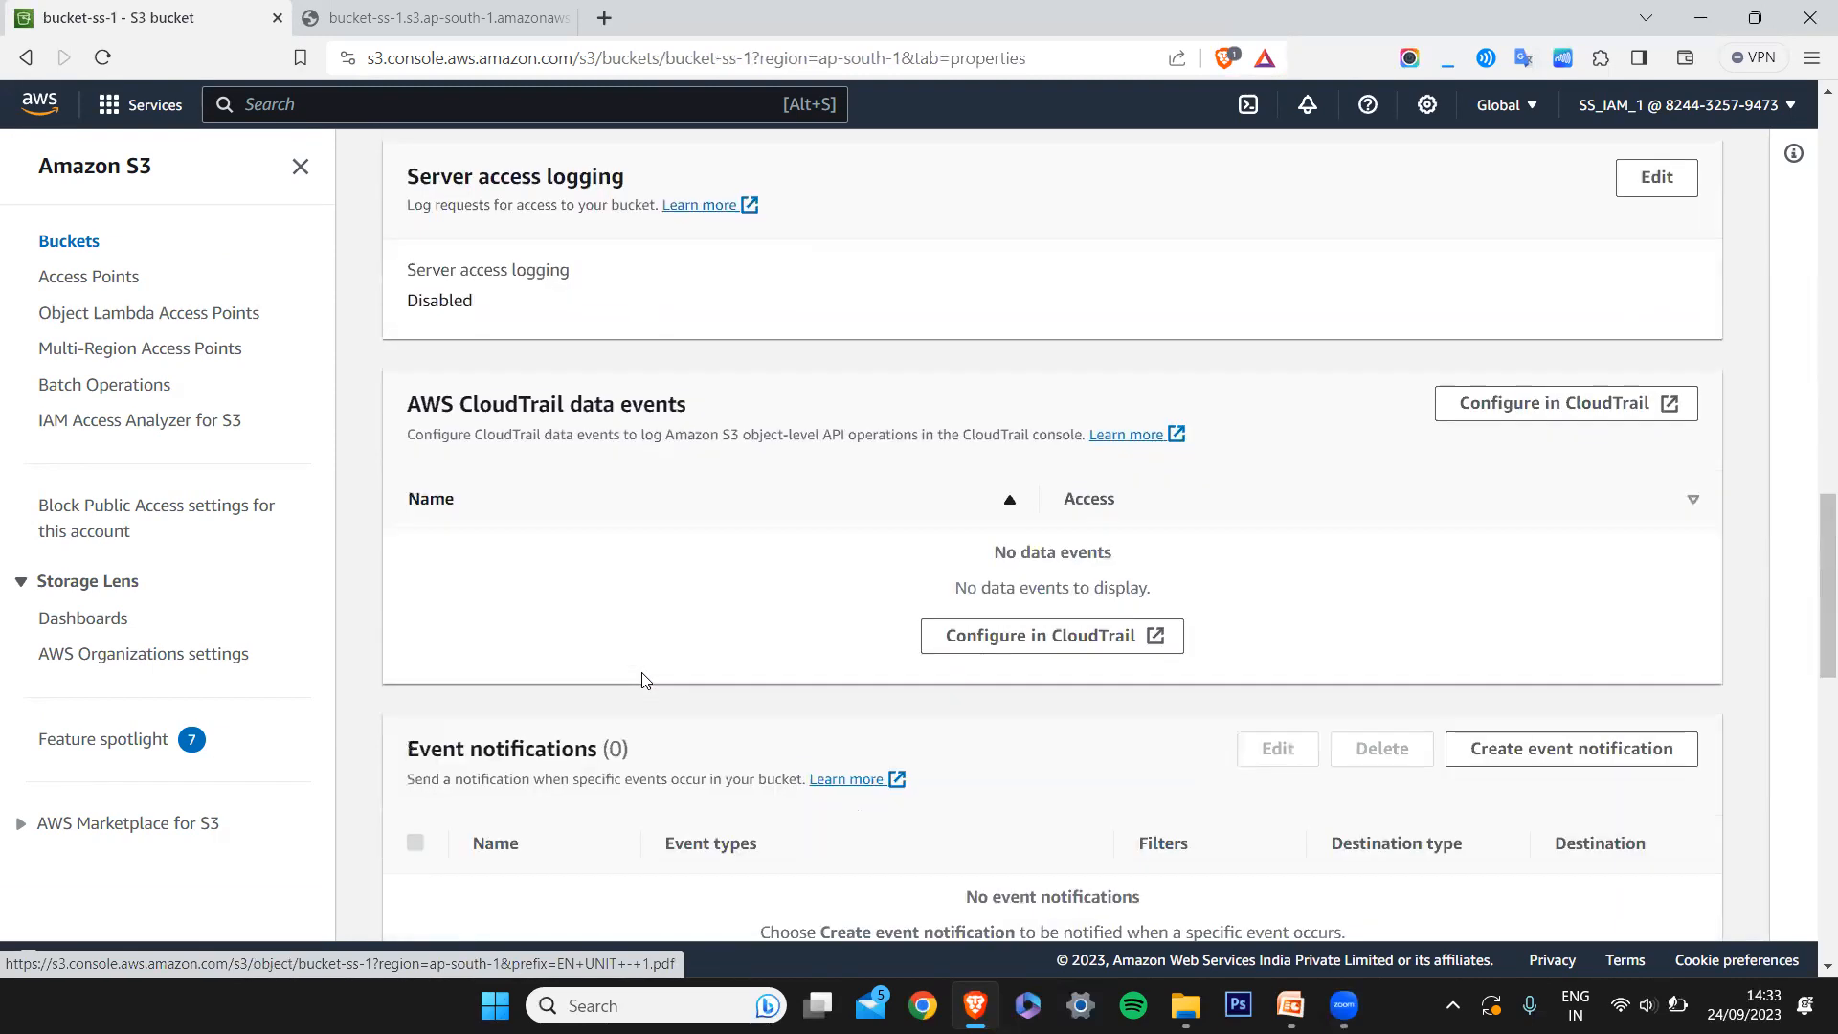
pyautogui.scroll(-5, 641, 680)
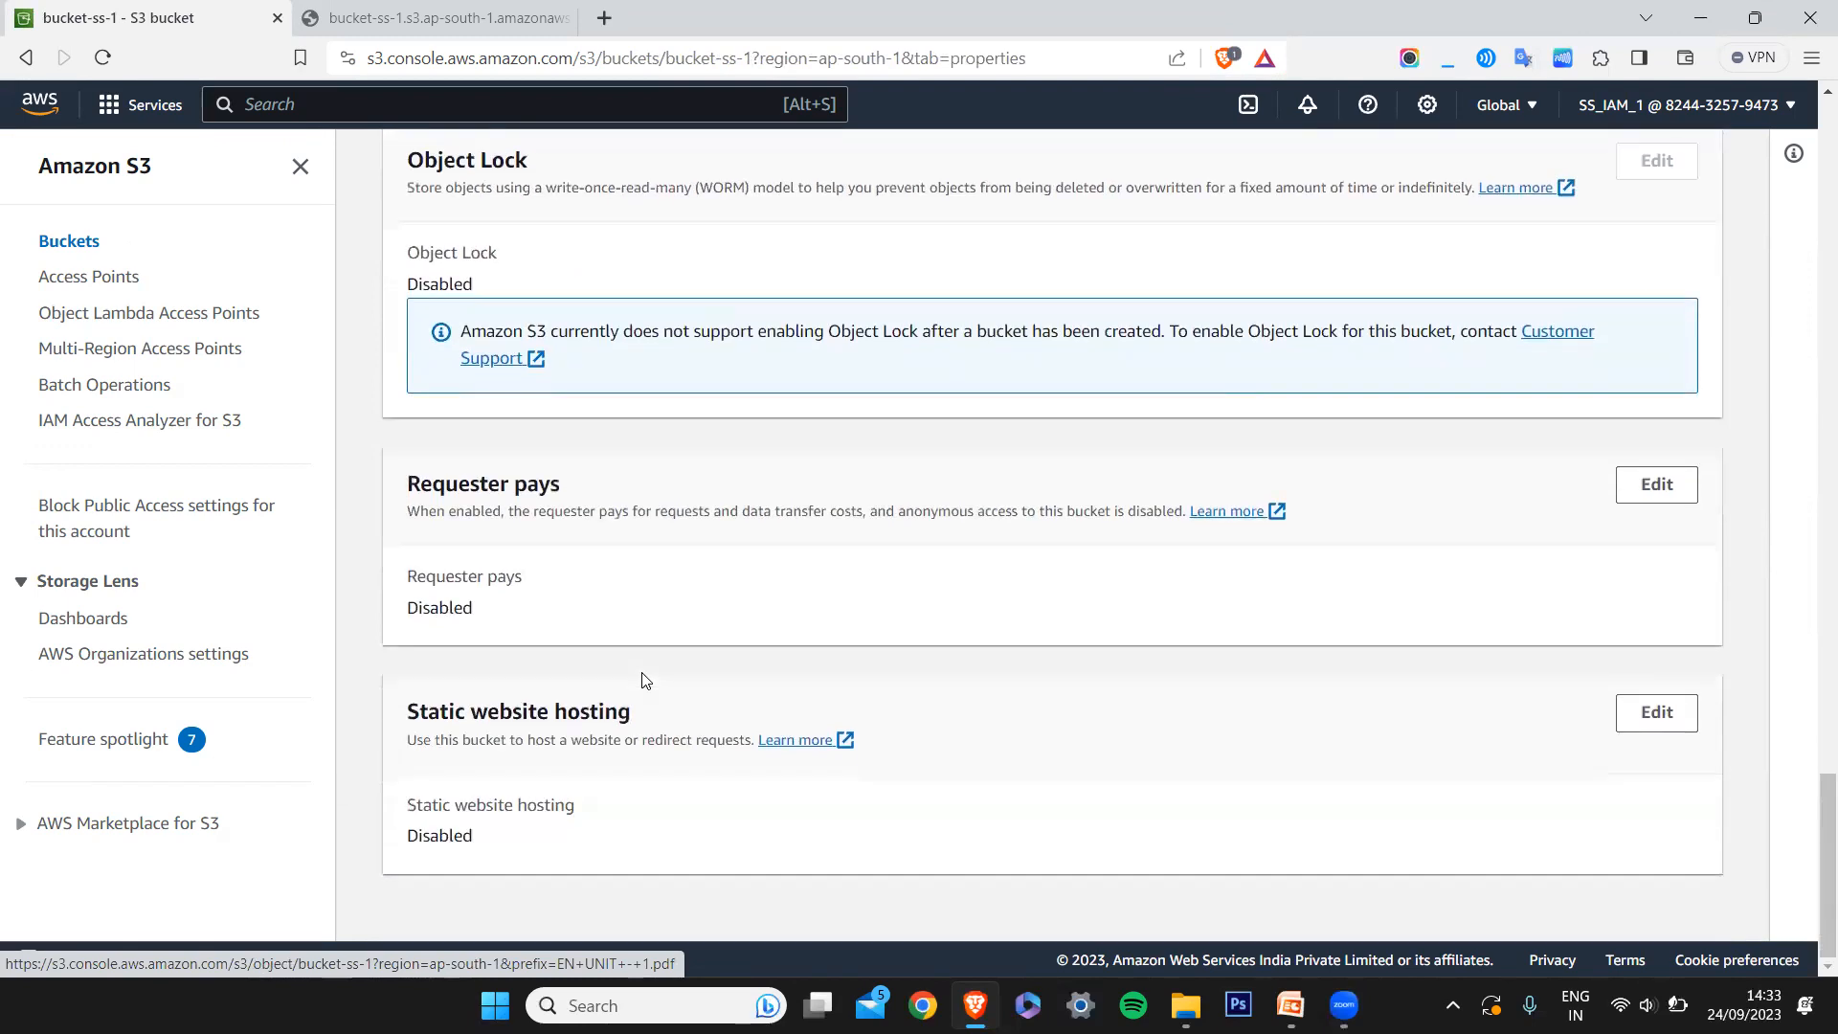
pyautogui.scroll(18, 641, 680)
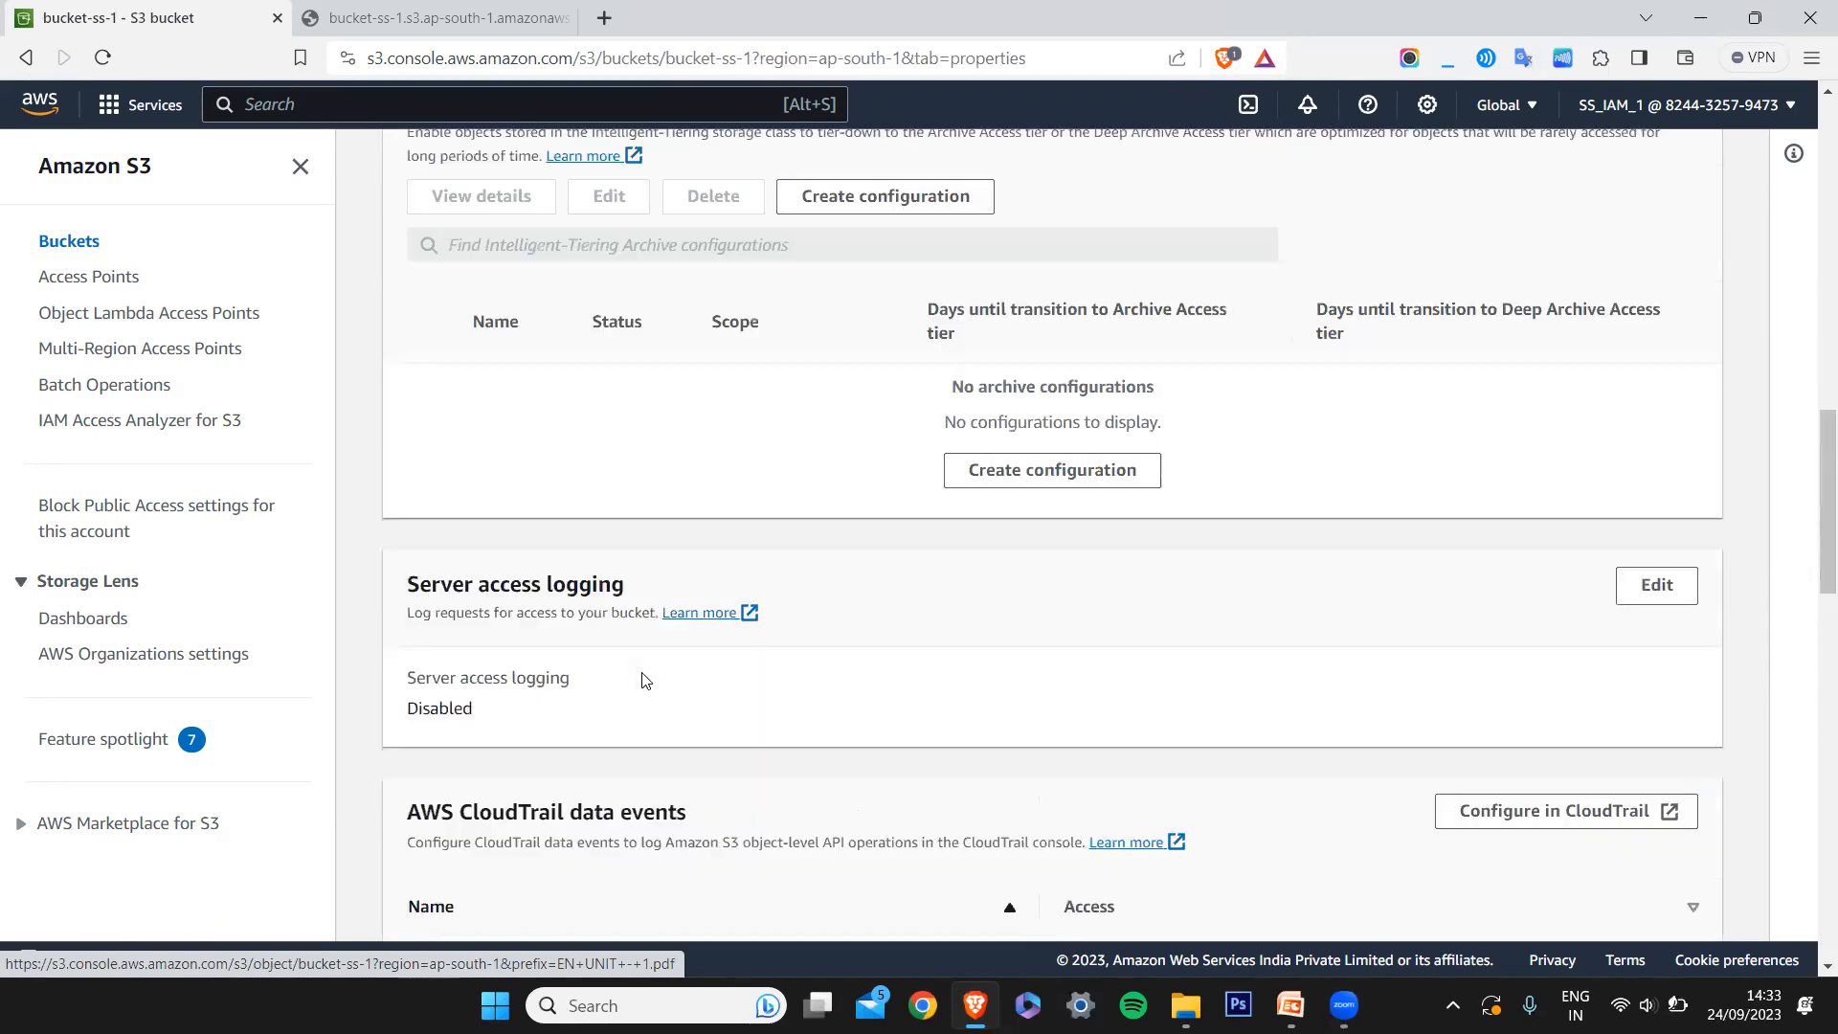
# Open the permissions of bucket-ss-1 and review its public access, bucket policy, object ownership and ACL settings
pyautogui.scroll(10, 642, 679)
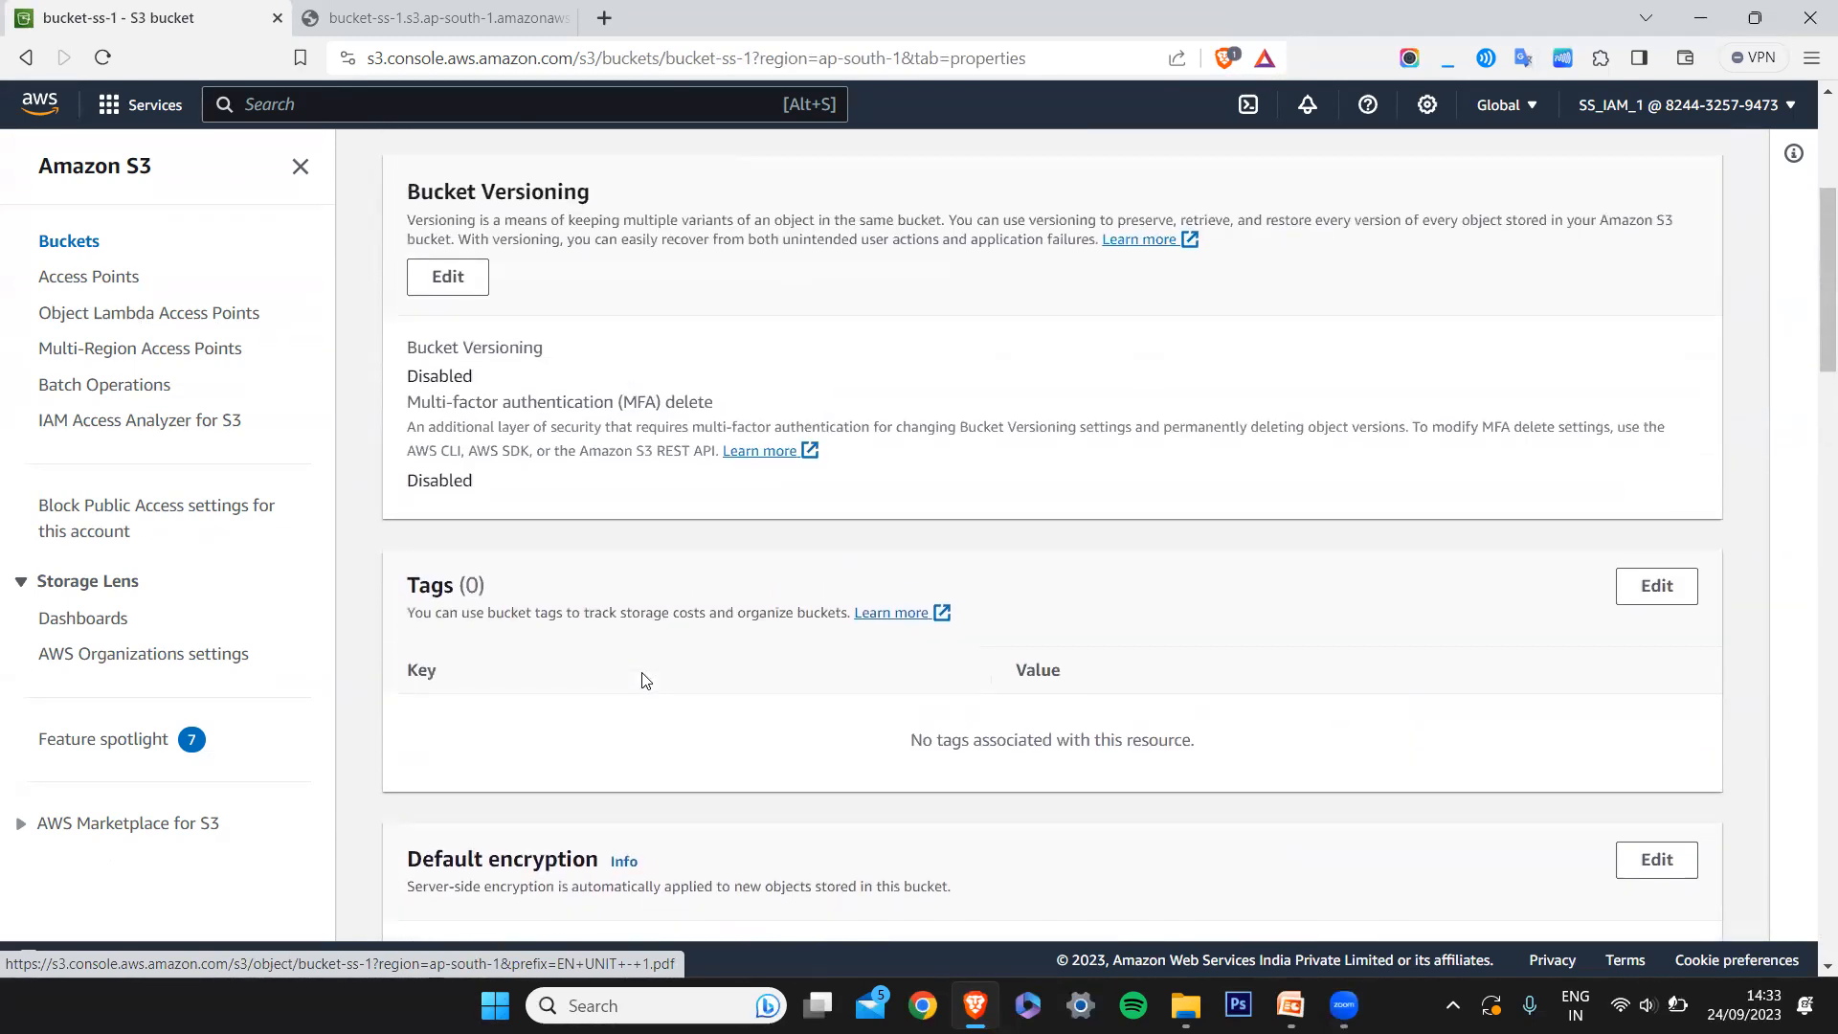
pyautogui.scroll(4, 642, 679)
pyautogui.scroll(-6, 641, 680)
pyautogui.scroll(6, 644, 674)
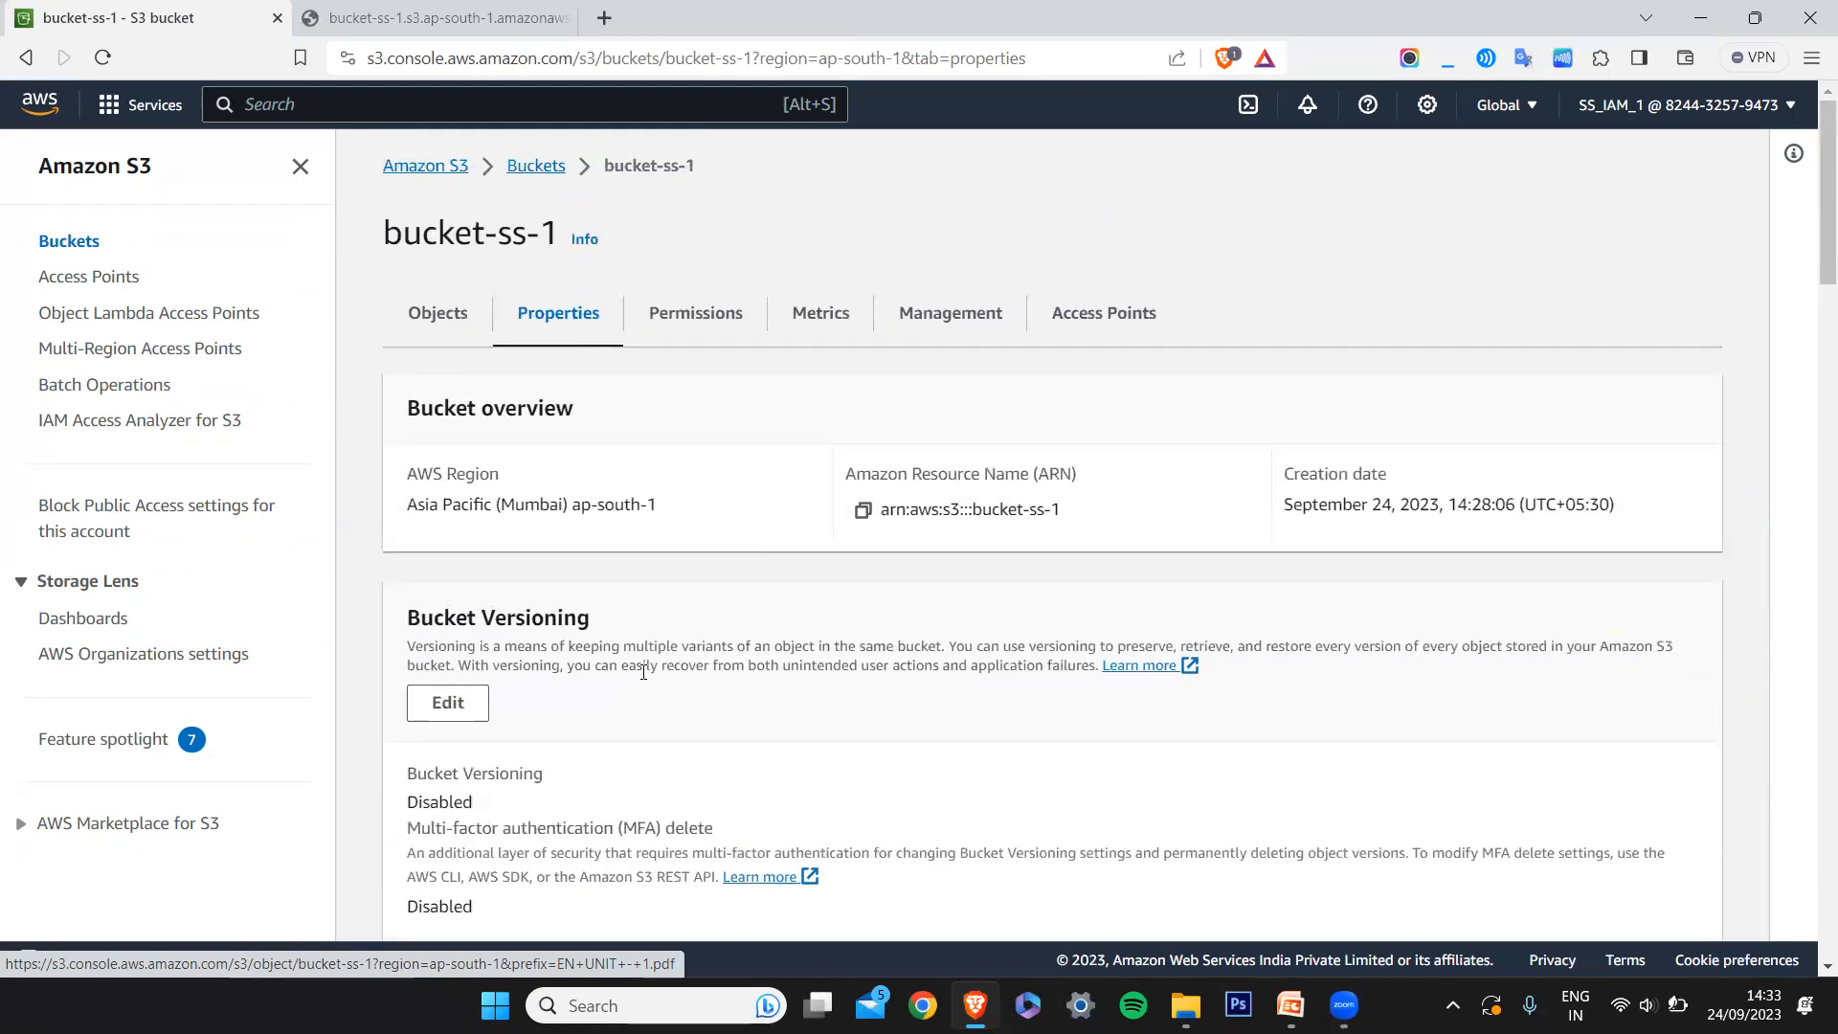
pyautogui.click(675, 317)
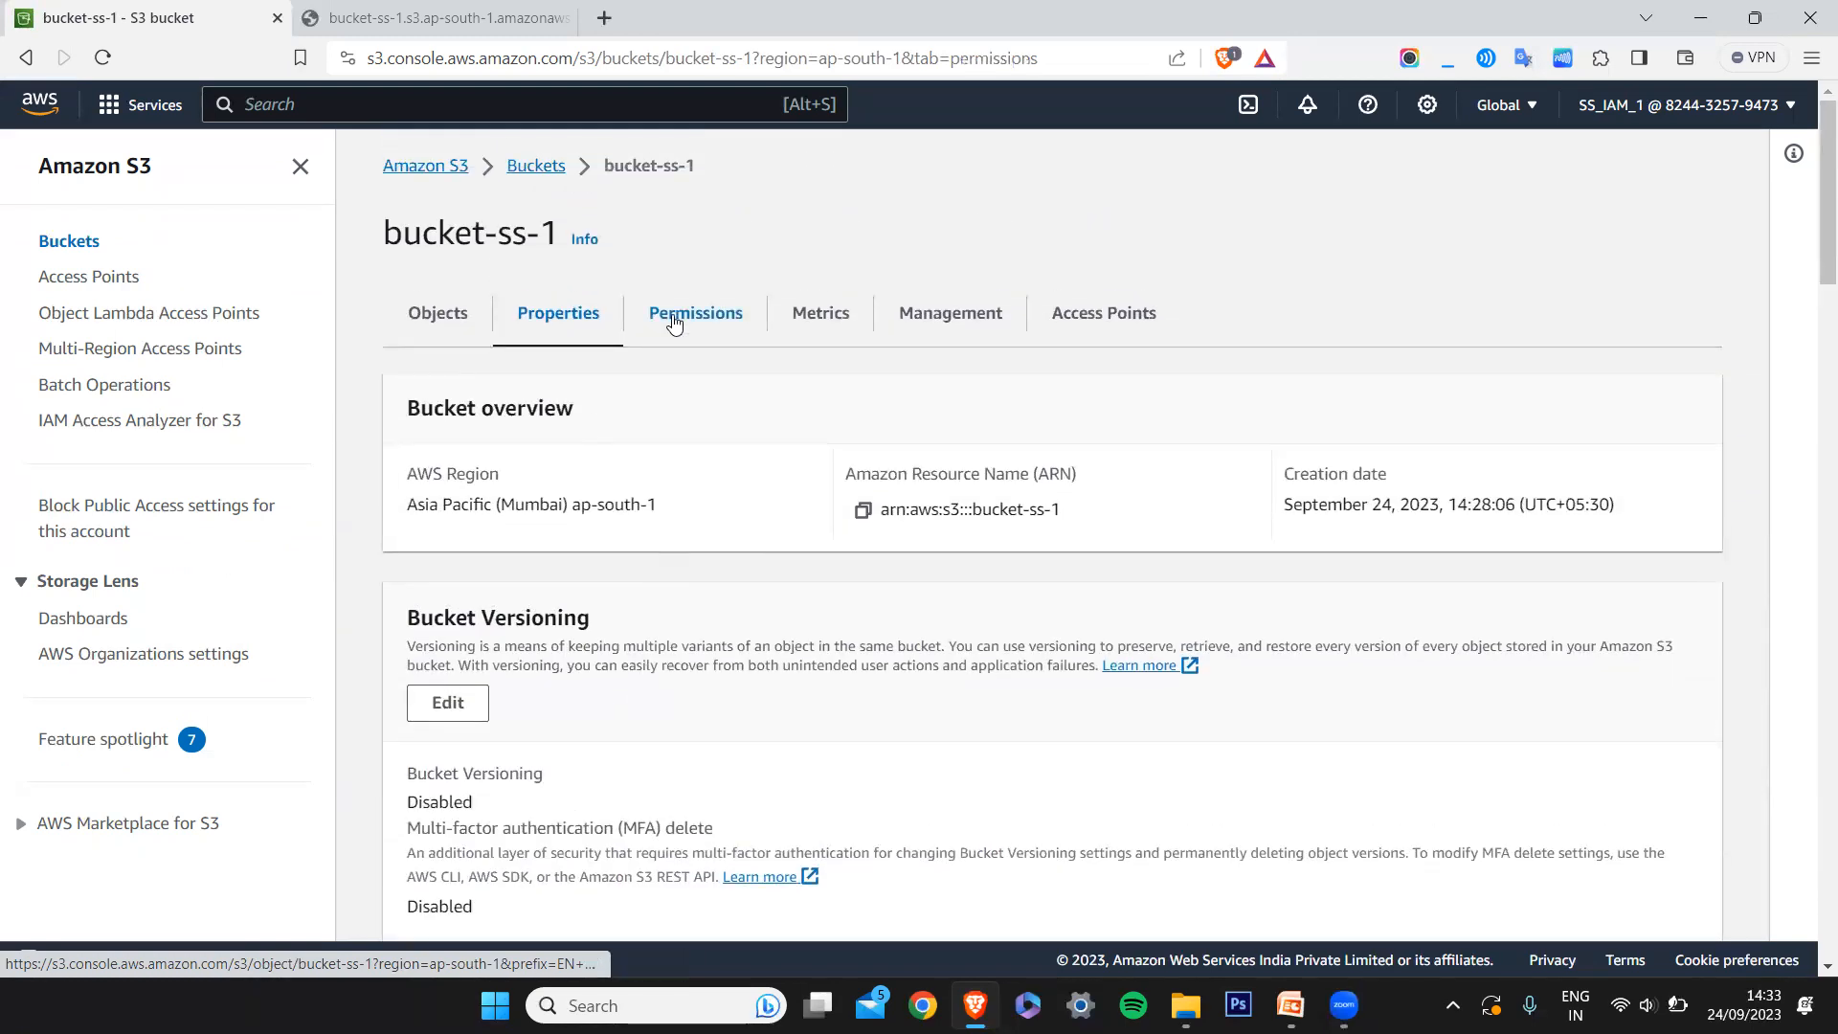
pyautogui.scroll(-7, 842, 608)
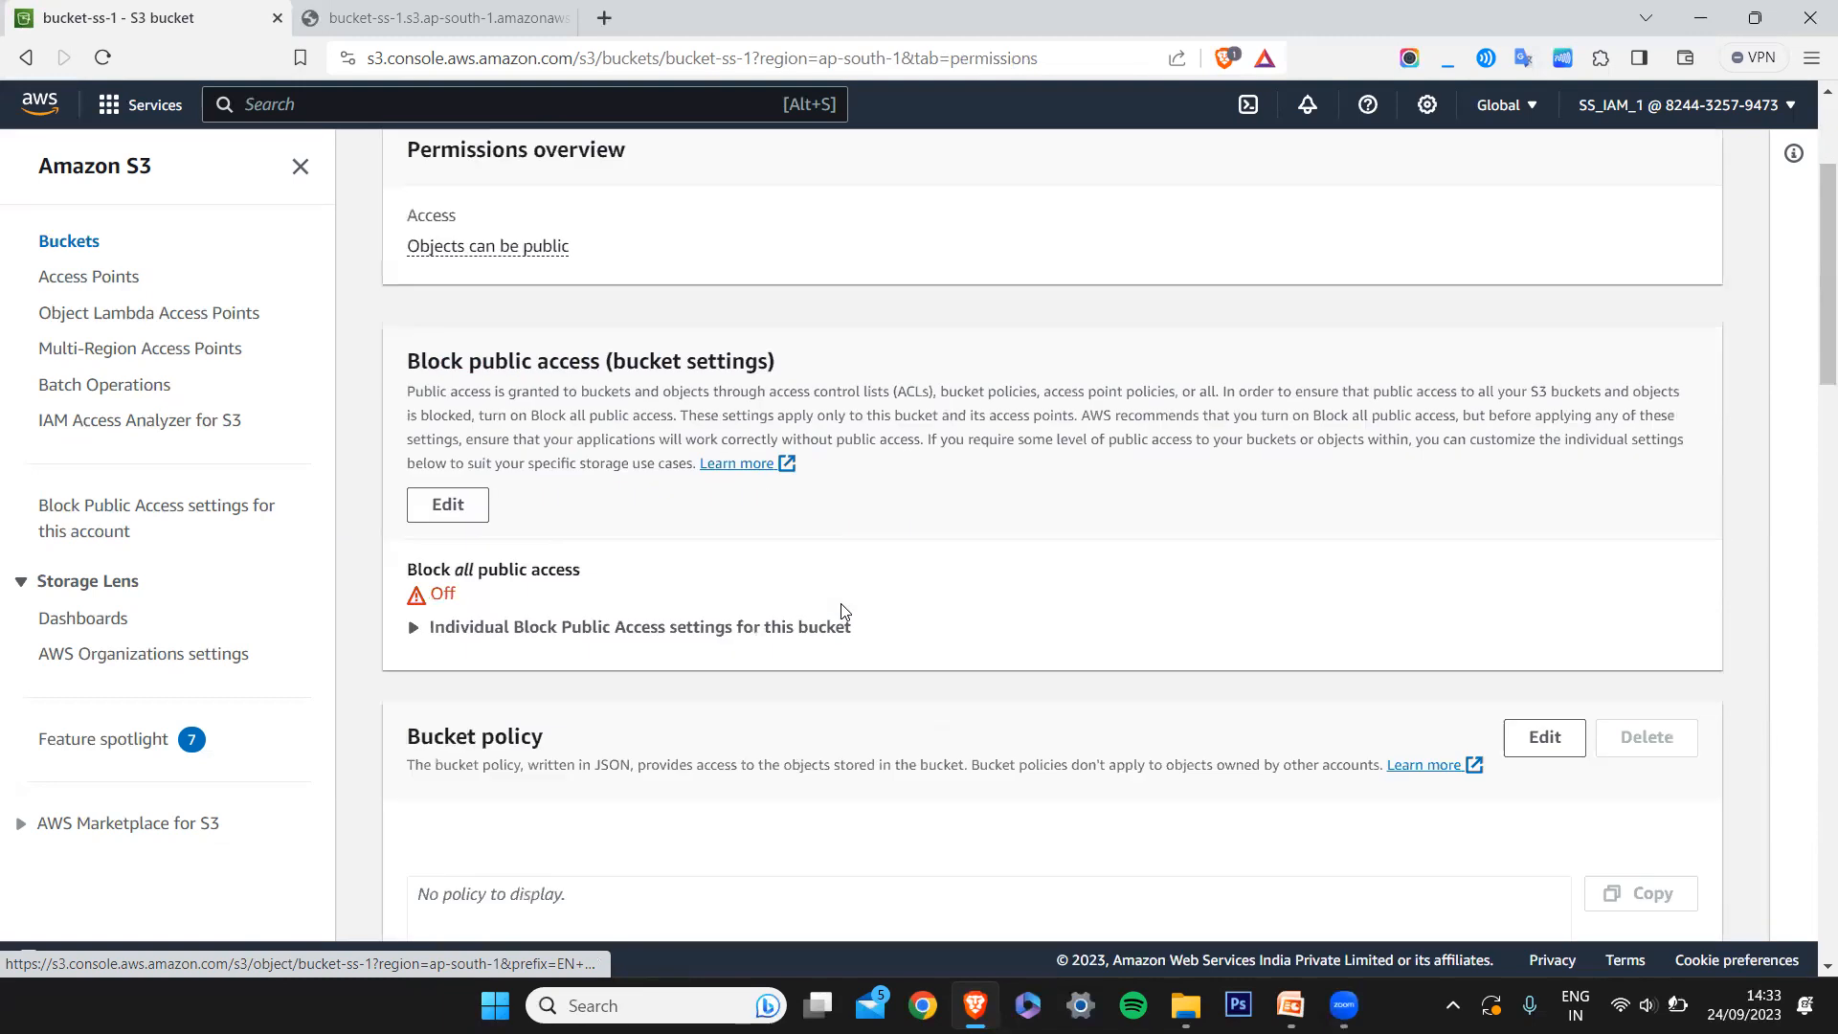
pyautogui.scroll(-6, 842, 605)
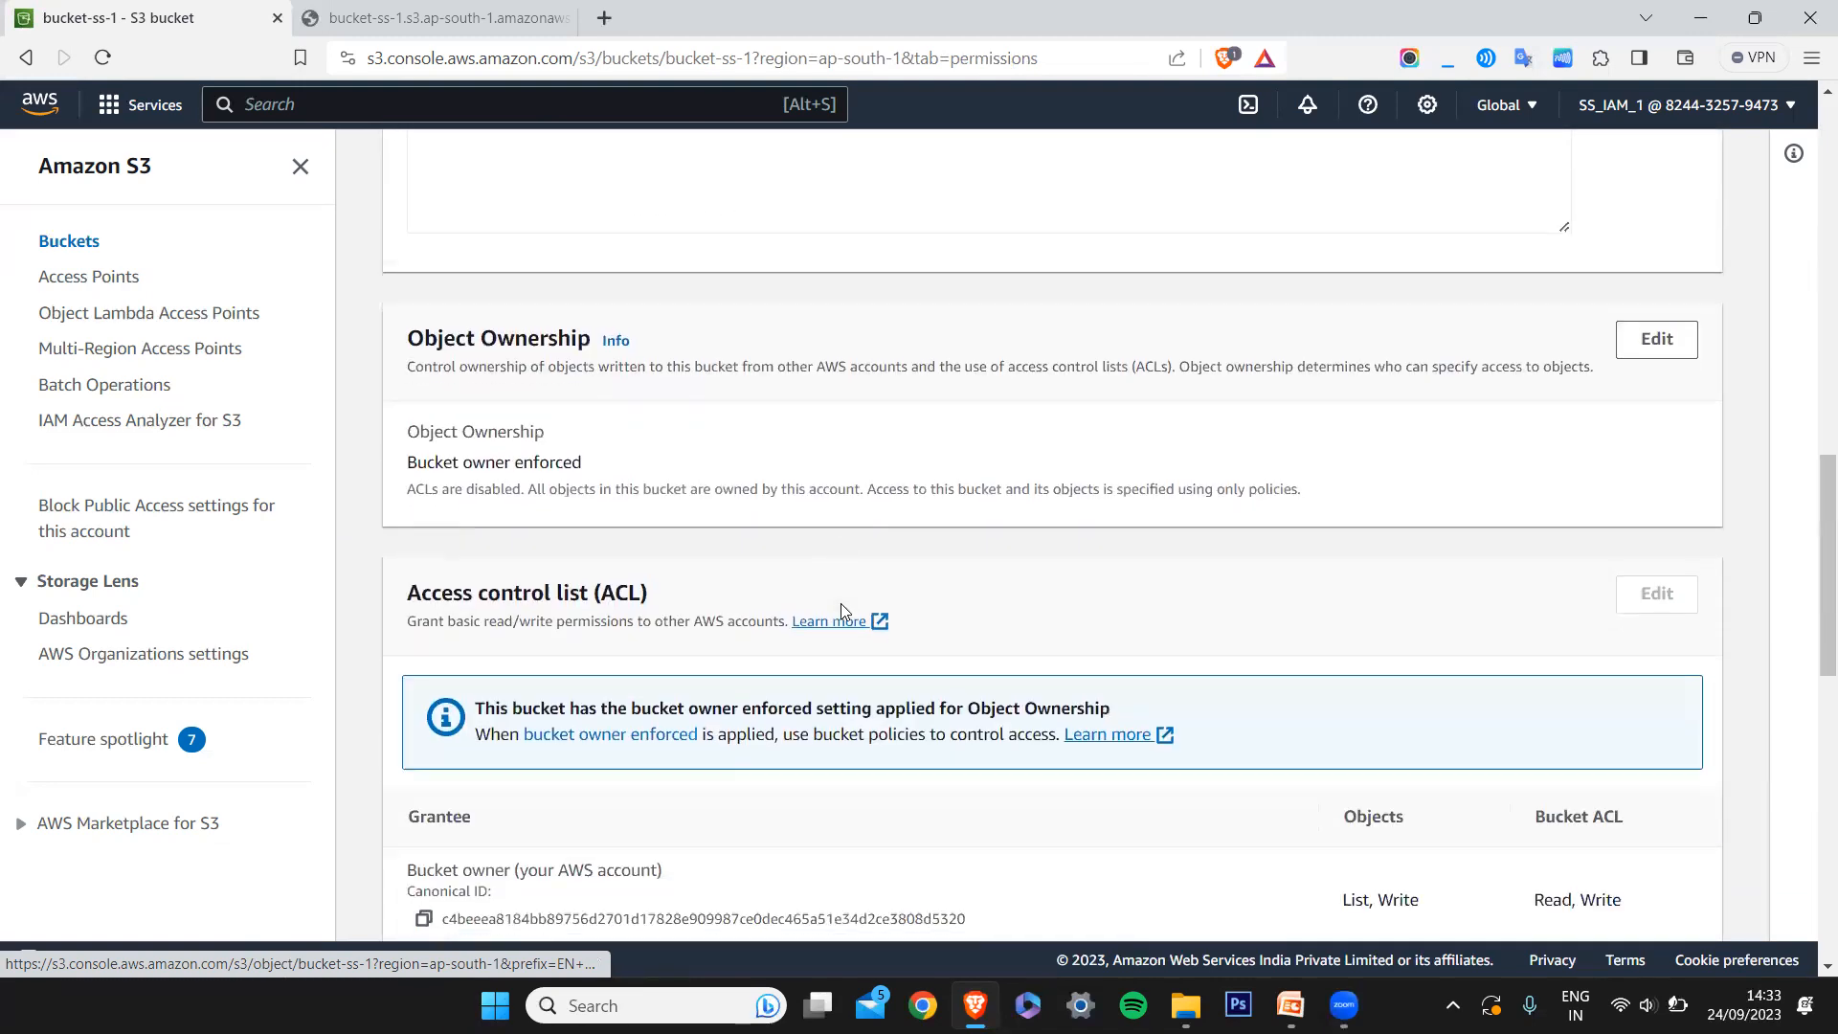
# Edit the bucket's Object Ownership to ACLs enabled, acknowledge that ACLs will be restored, and save with Bucket owner preferred
pyautogui.moveTo(411, 424); pyautogui.dragTo(558, 430)
pyautogui.click(560, 430)
pyautogui.click(1656, 339)
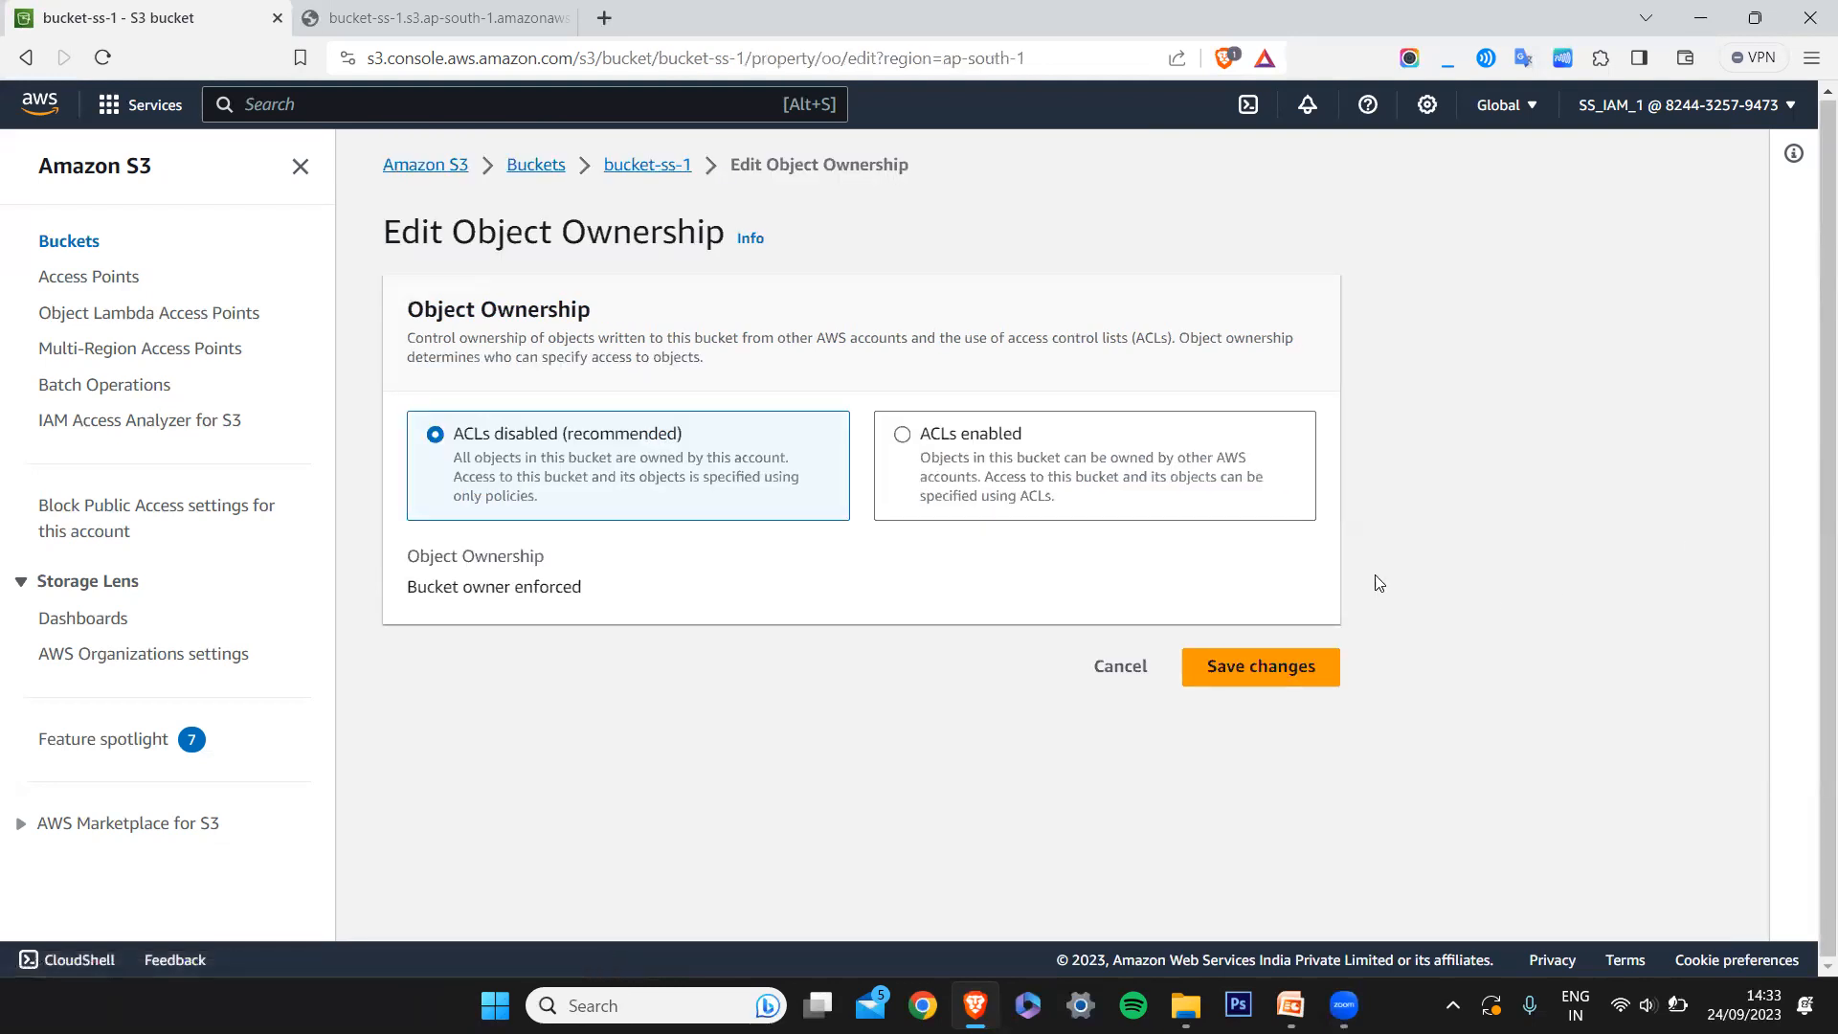
pyautogui.click(897, 467)
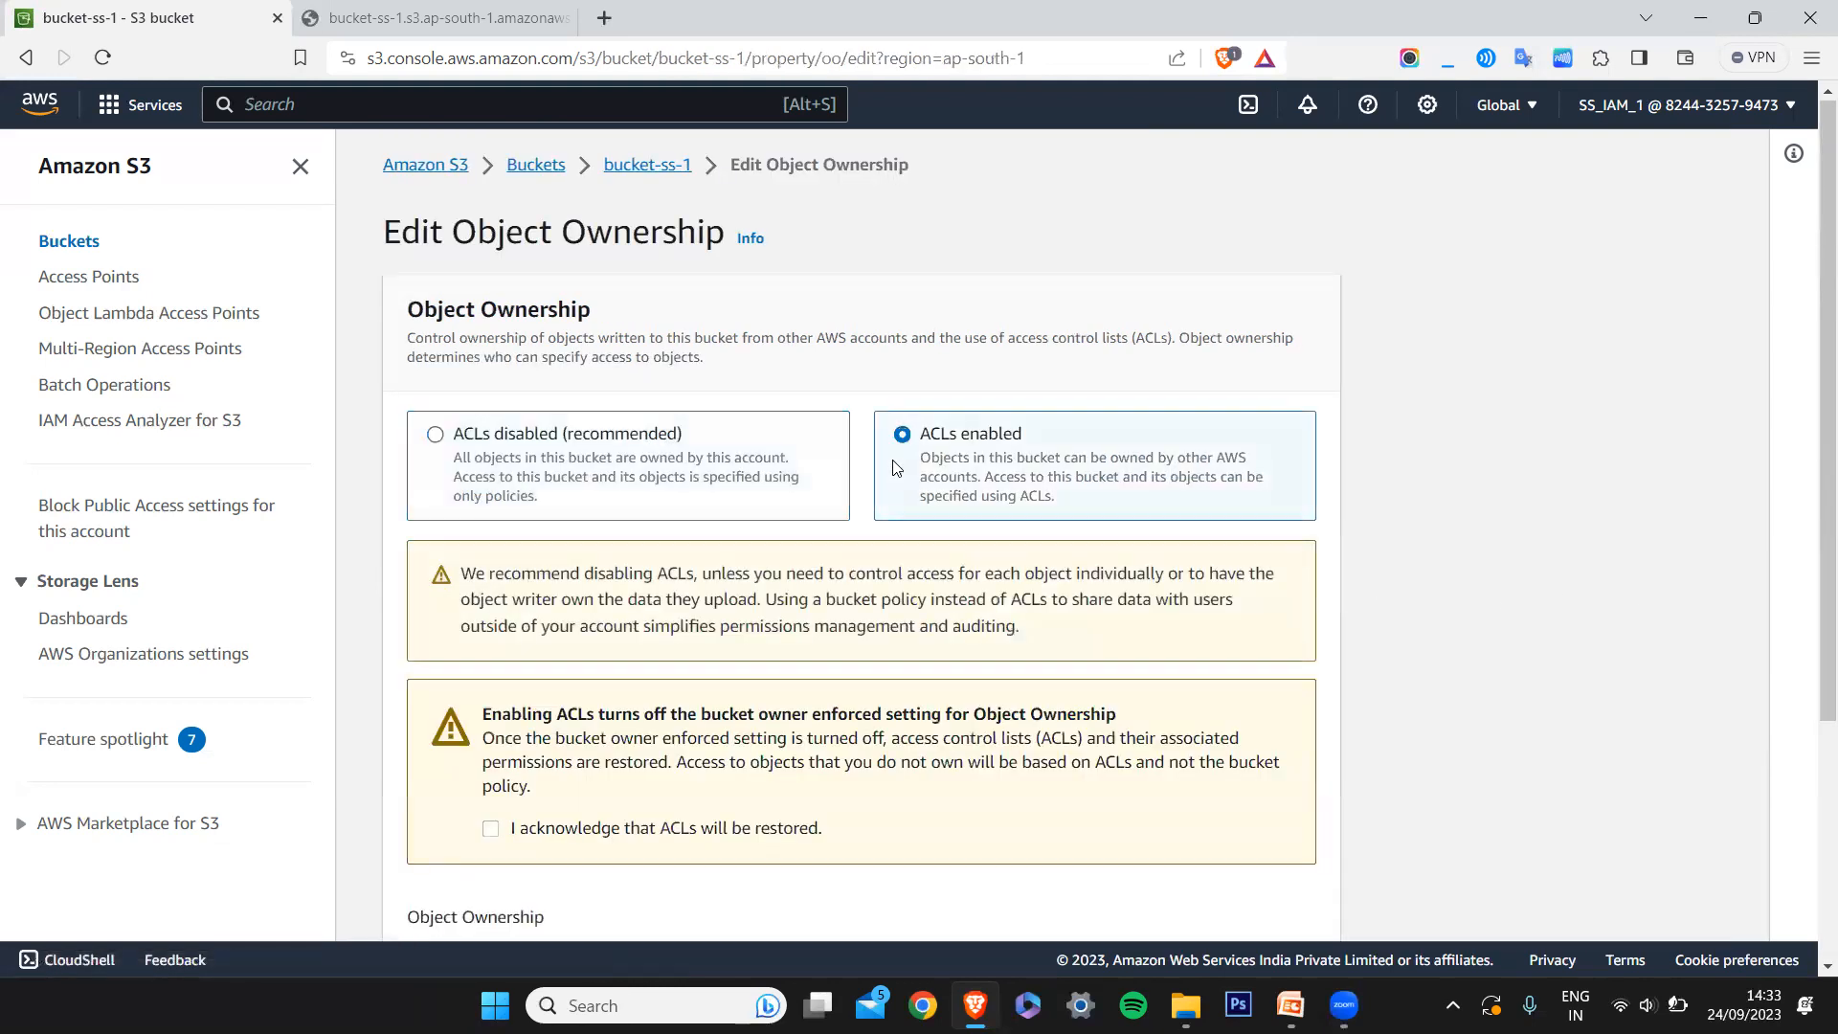
pyautogui.scroll(-3, 926, 523)
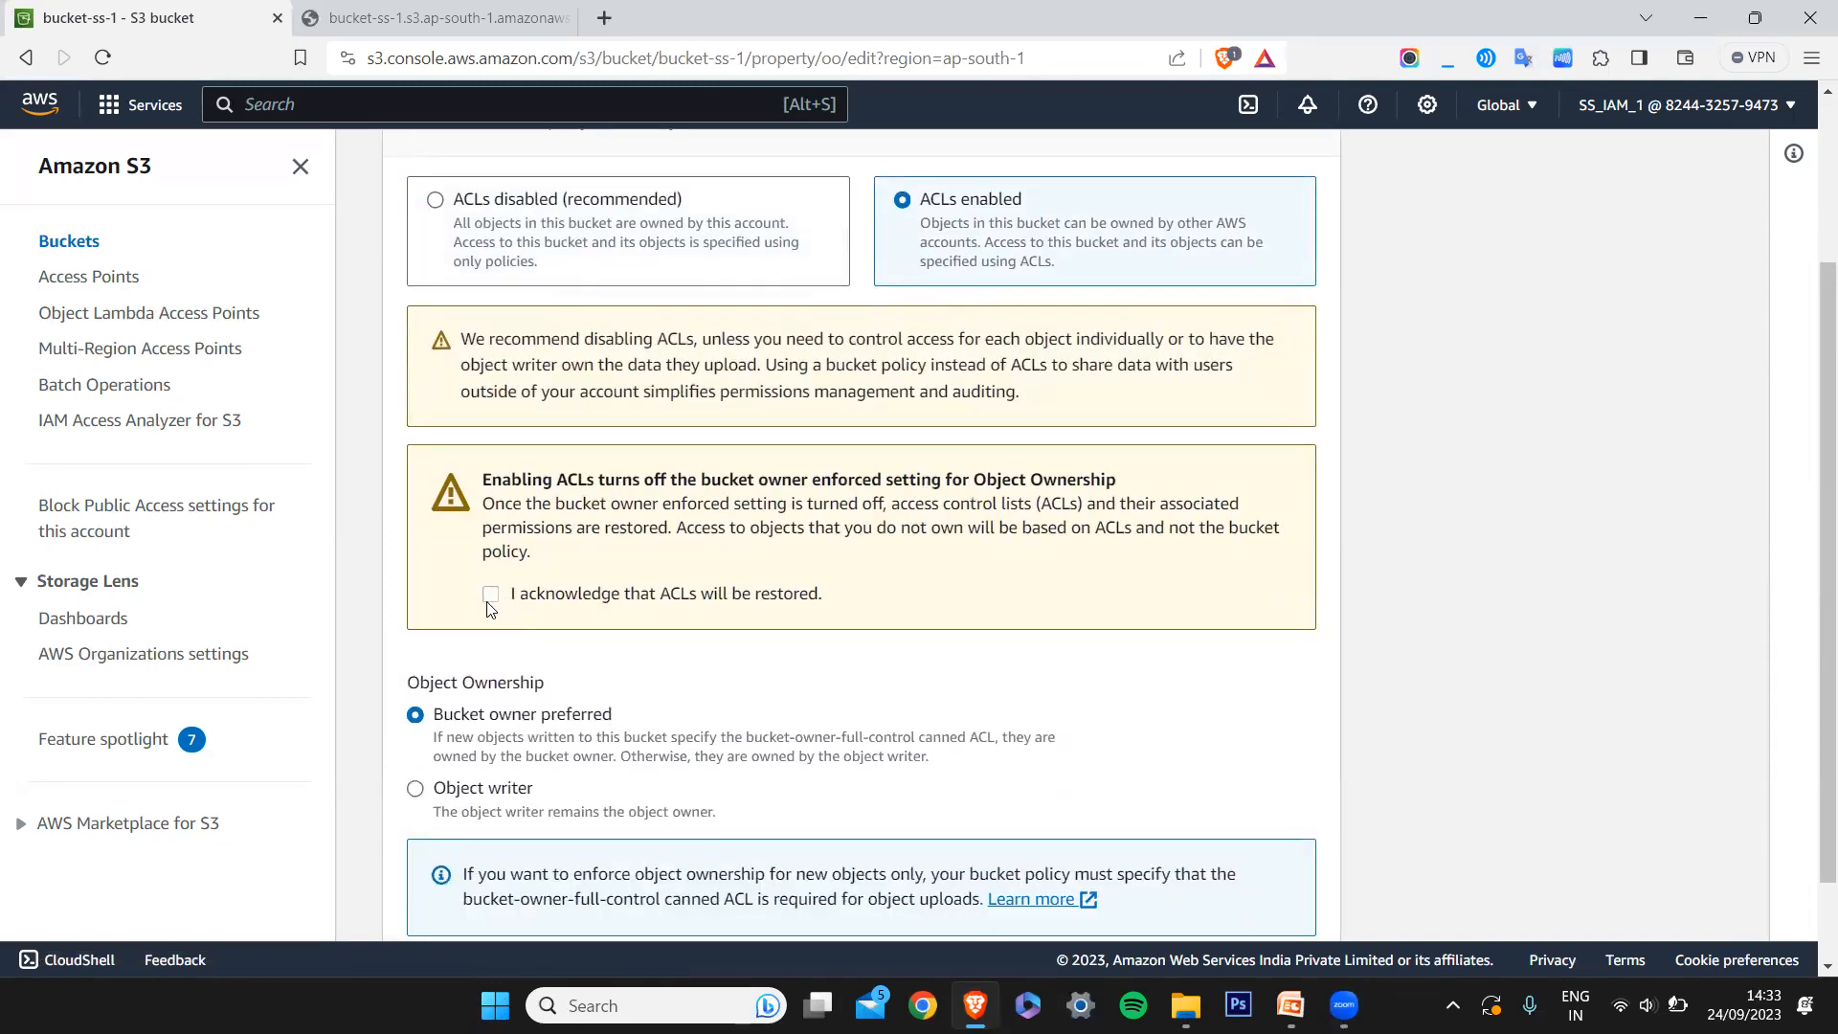
pyautogui.scroll(-1, 1020, 603)
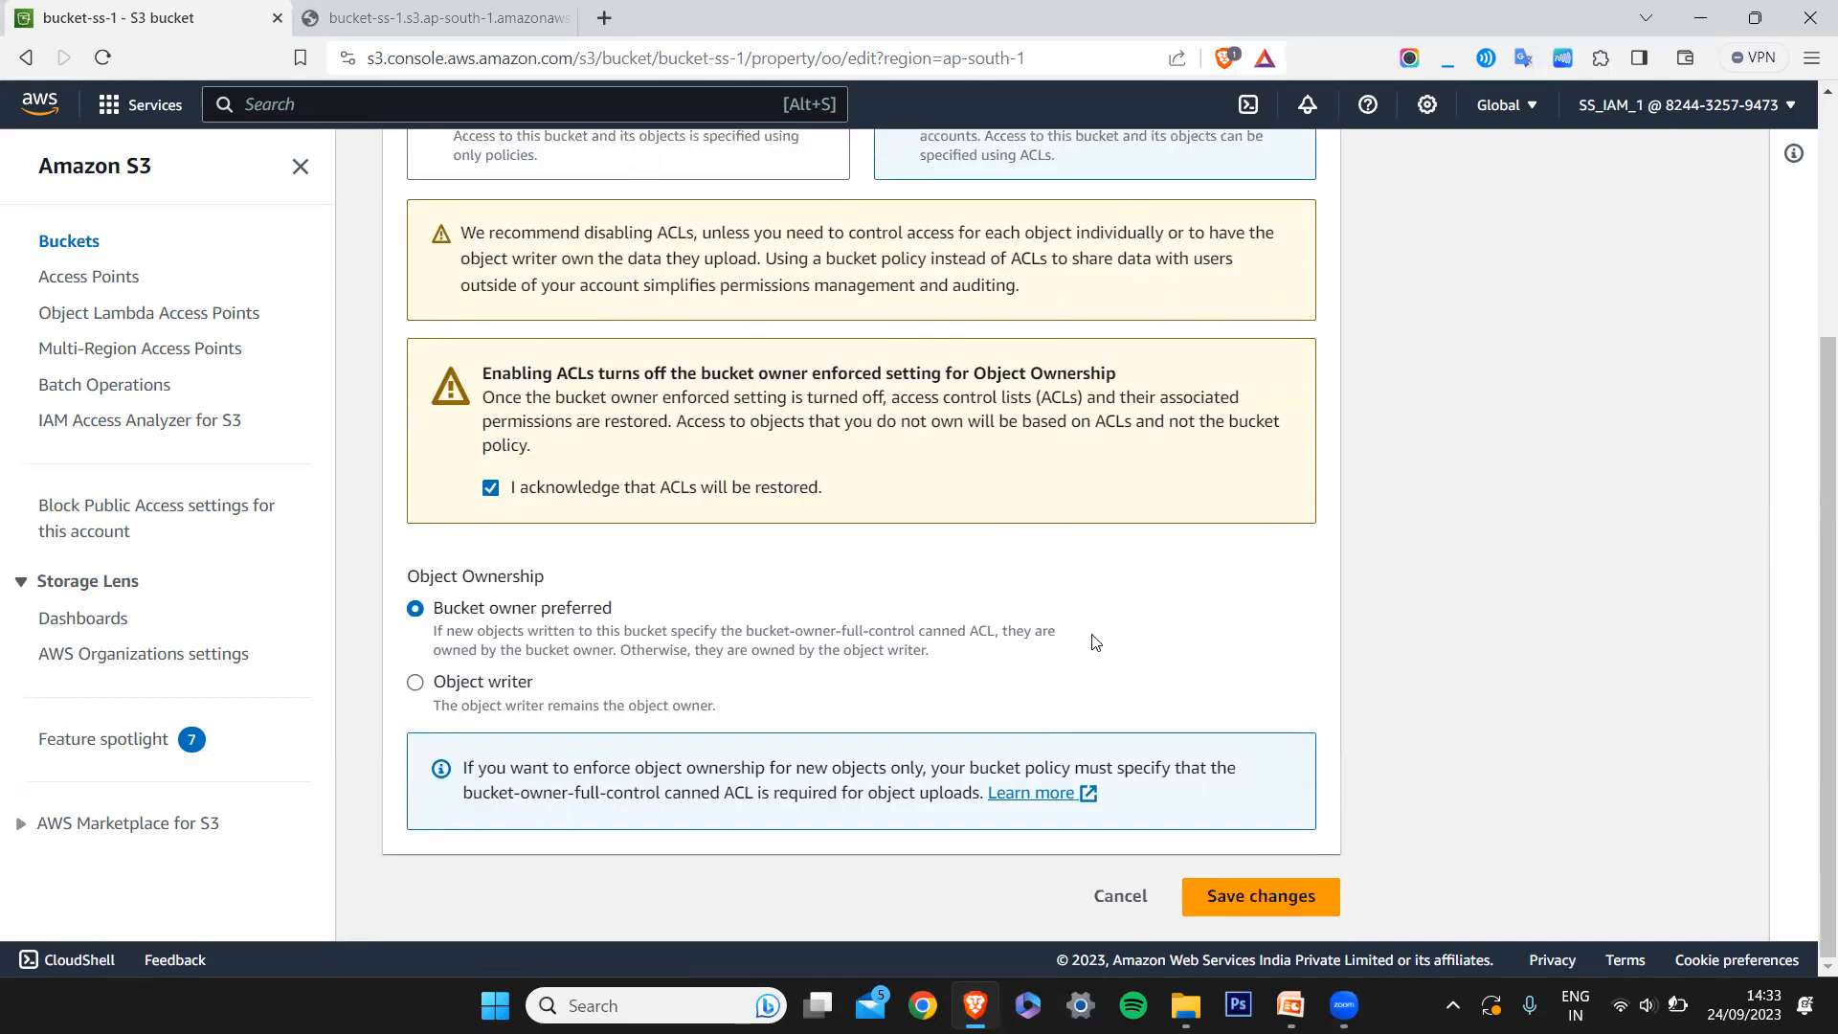
pyautogui.click(1263, 892)
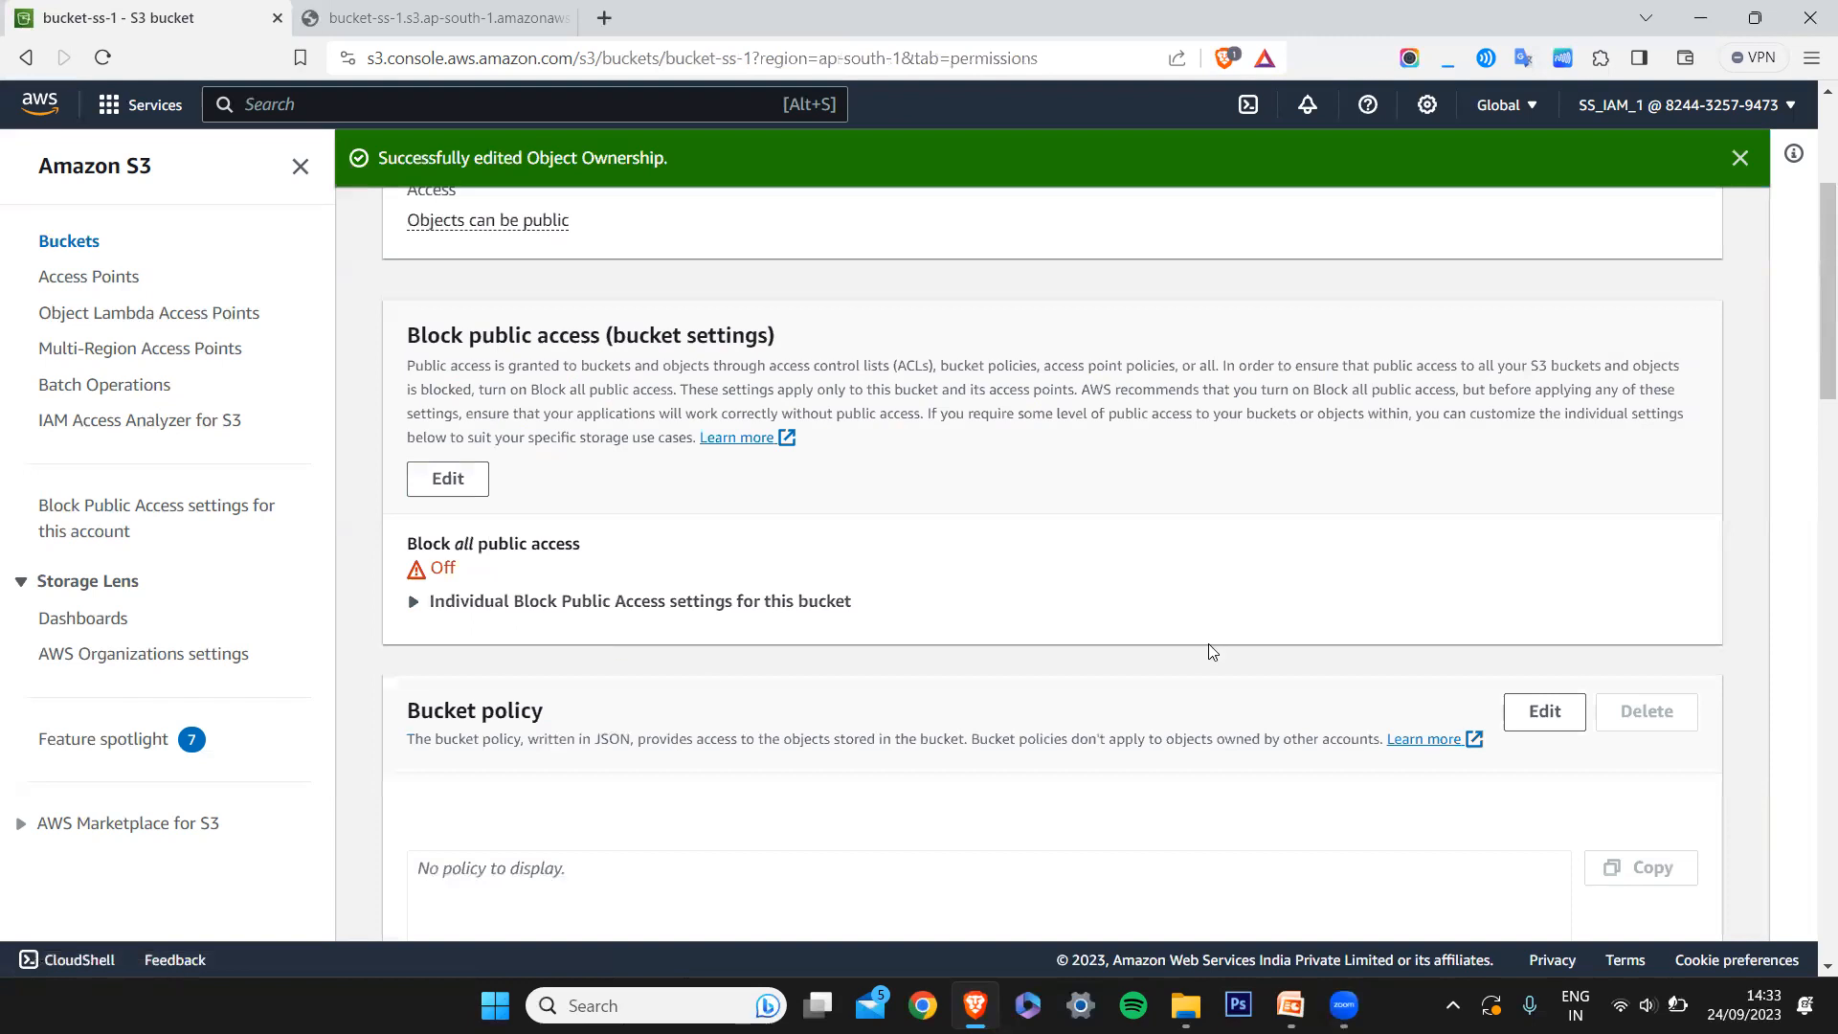
# Review the bucket's access control list and go back to its Object Ownership settings
pyautogui.scroll(-3, 1211, 651)
pyautogui.scroll(-4, 1210, 643)
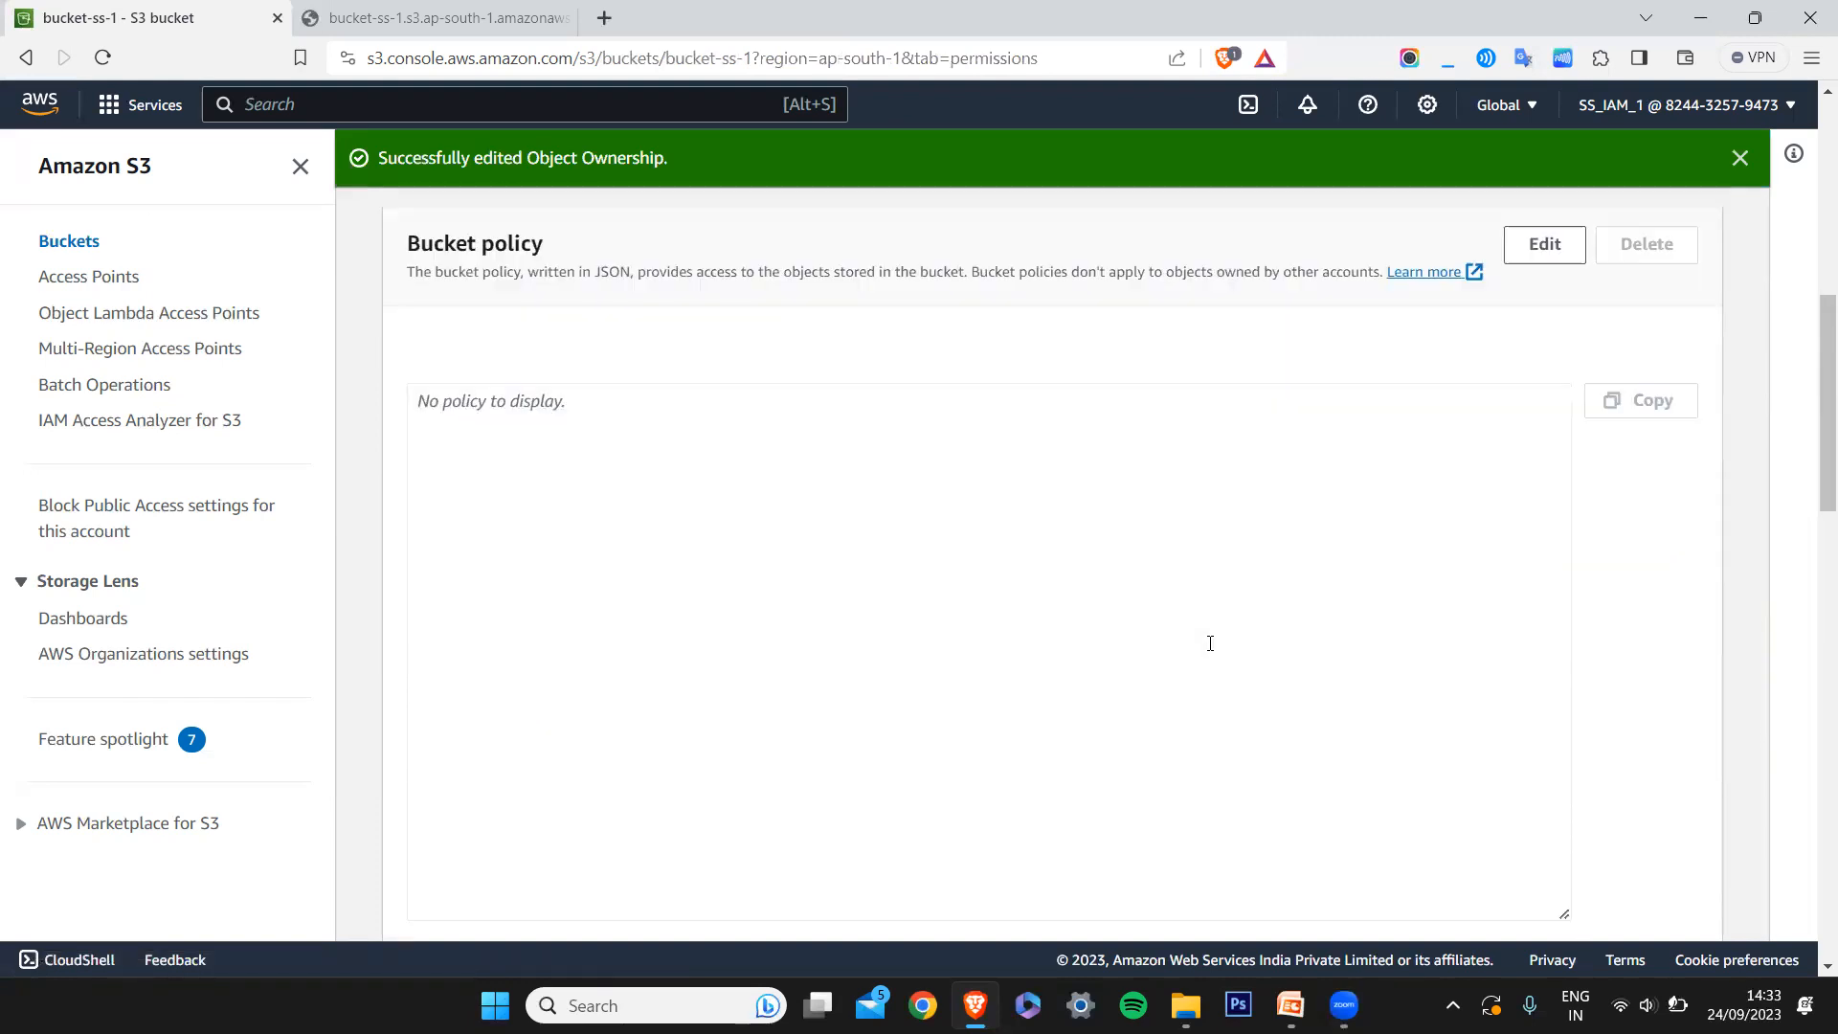
pyautogui.scroll(-5, 1551, 766)
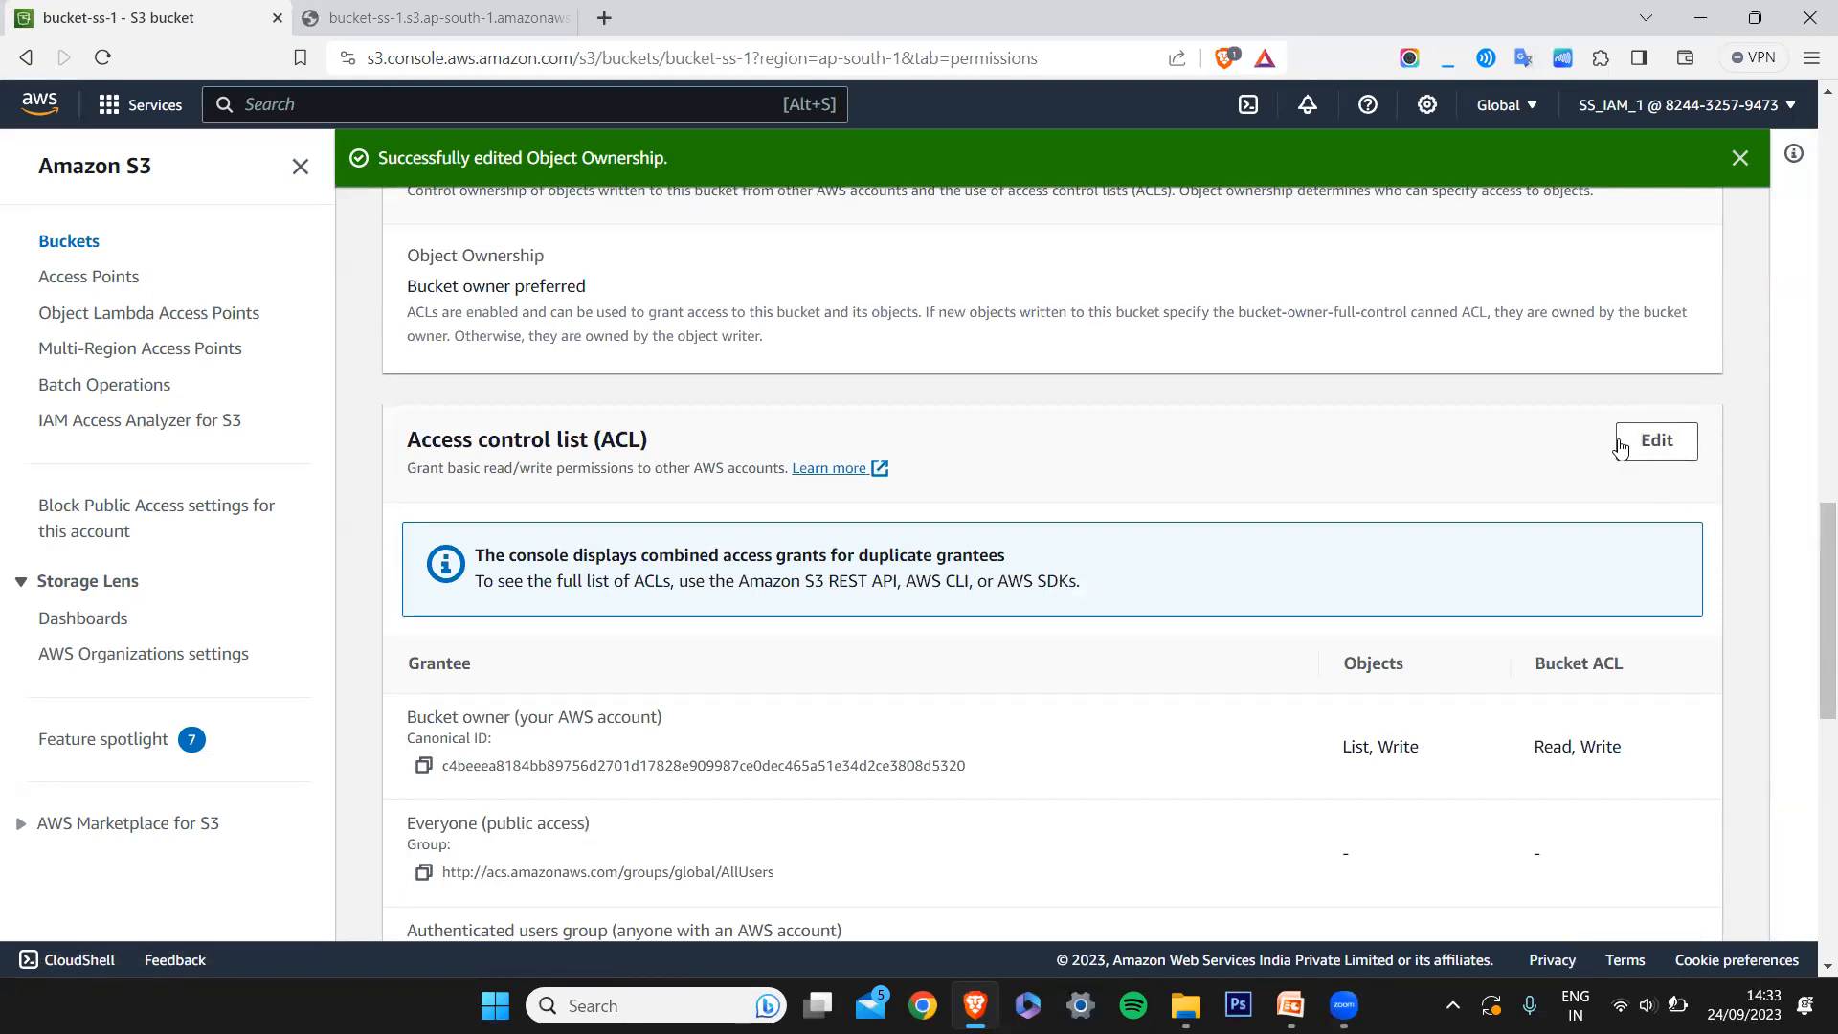
pyautogui.hscroll(-5, 1388, 574)
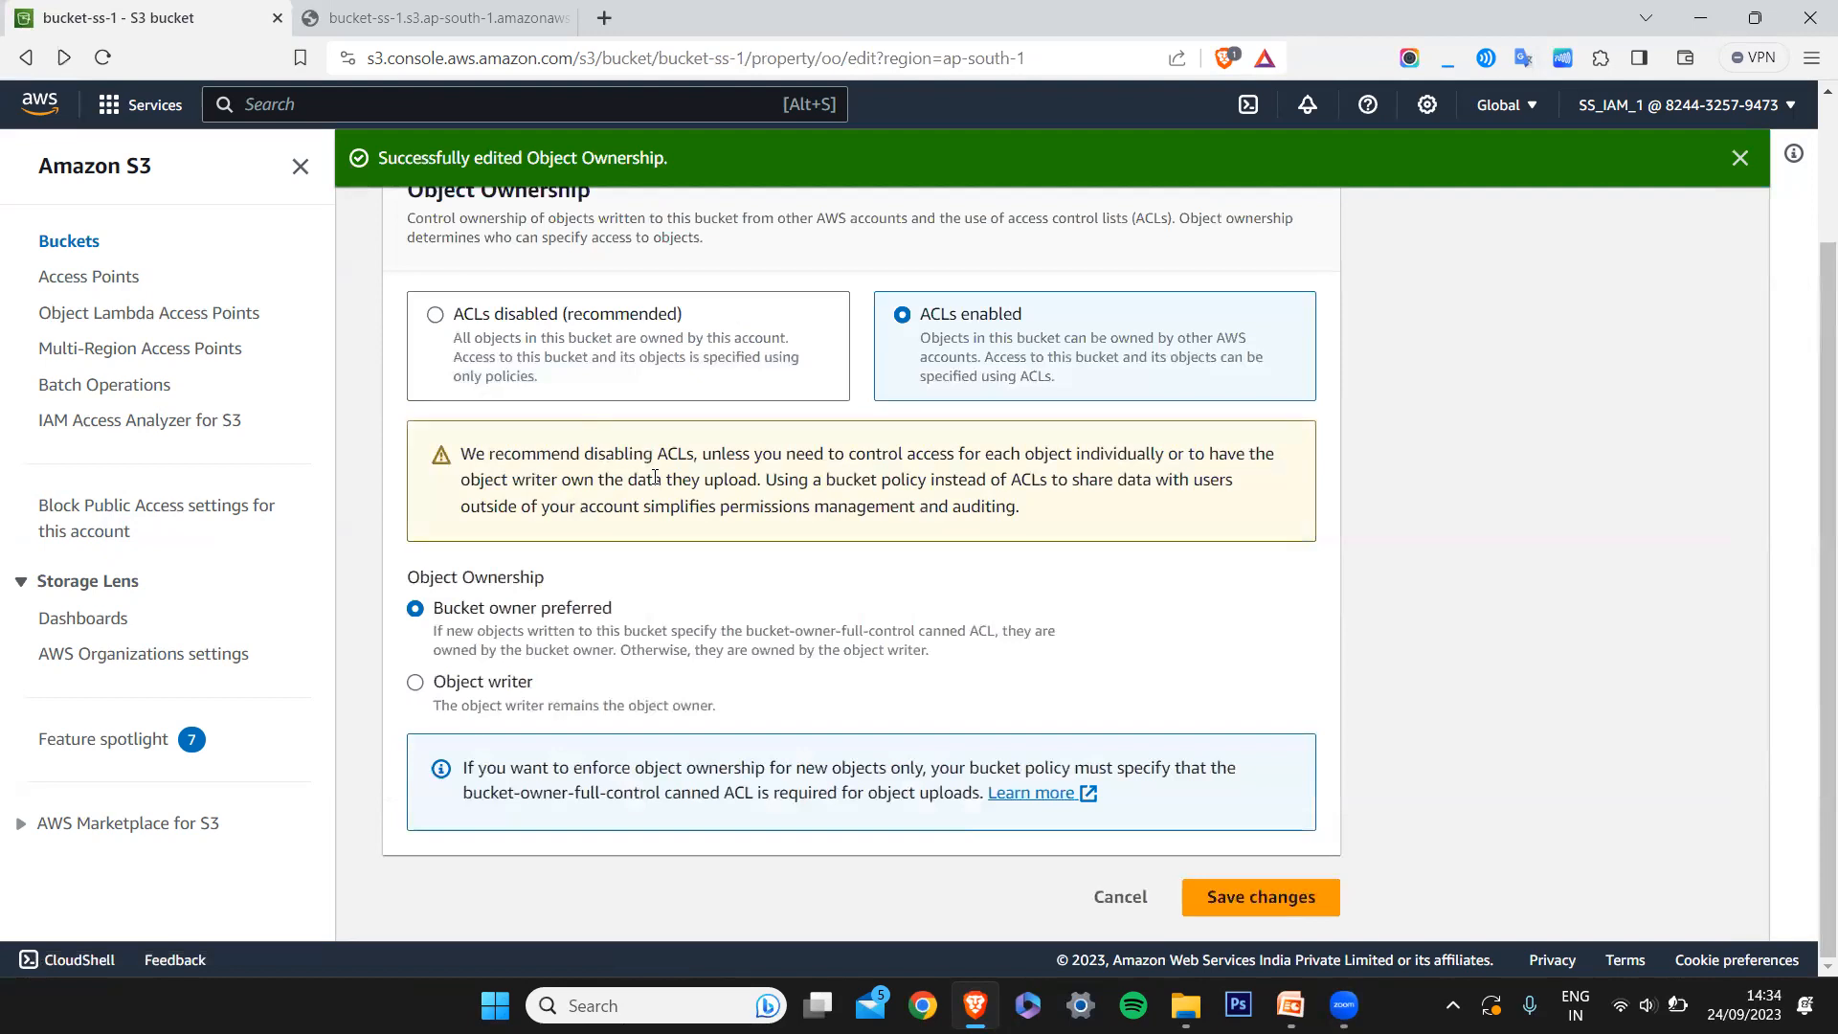
pyautogui.scroll(2, 655, 476)
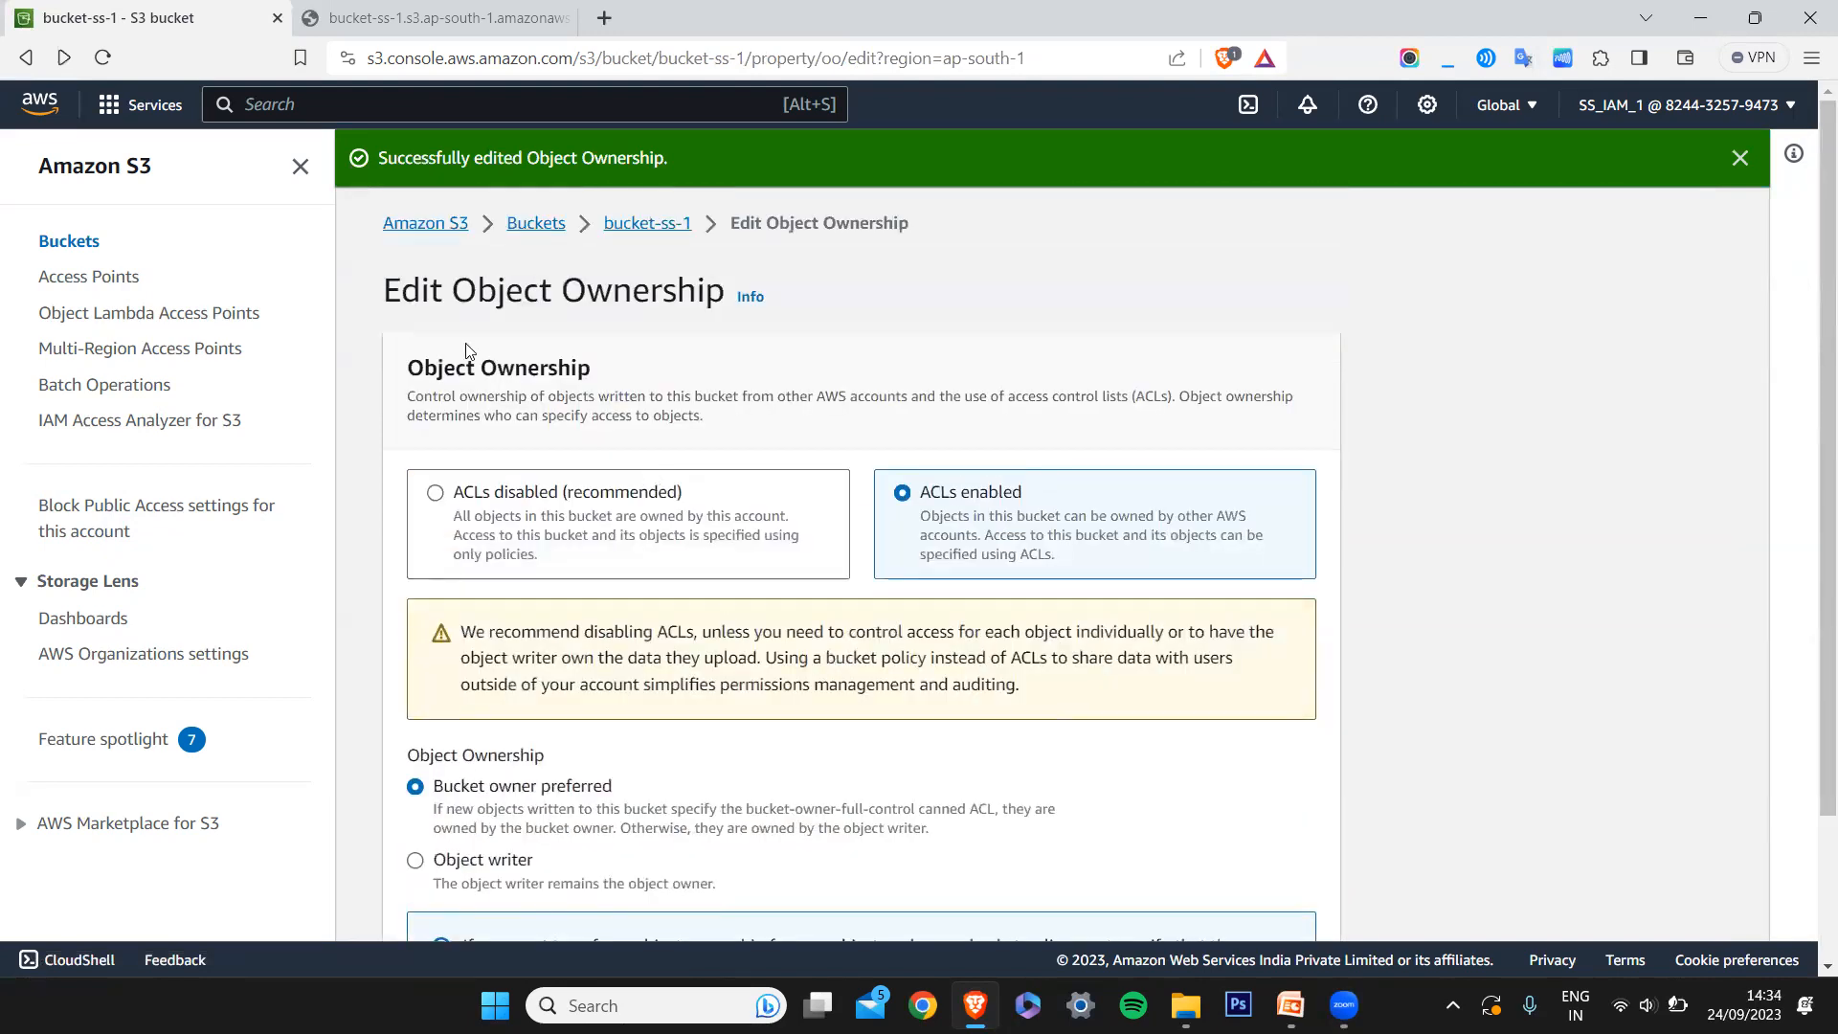
# Return to bucket-ss-1, select EN UNIT - 1.pdf and show the edit actions available for it
pyautogui.click(51, 246)
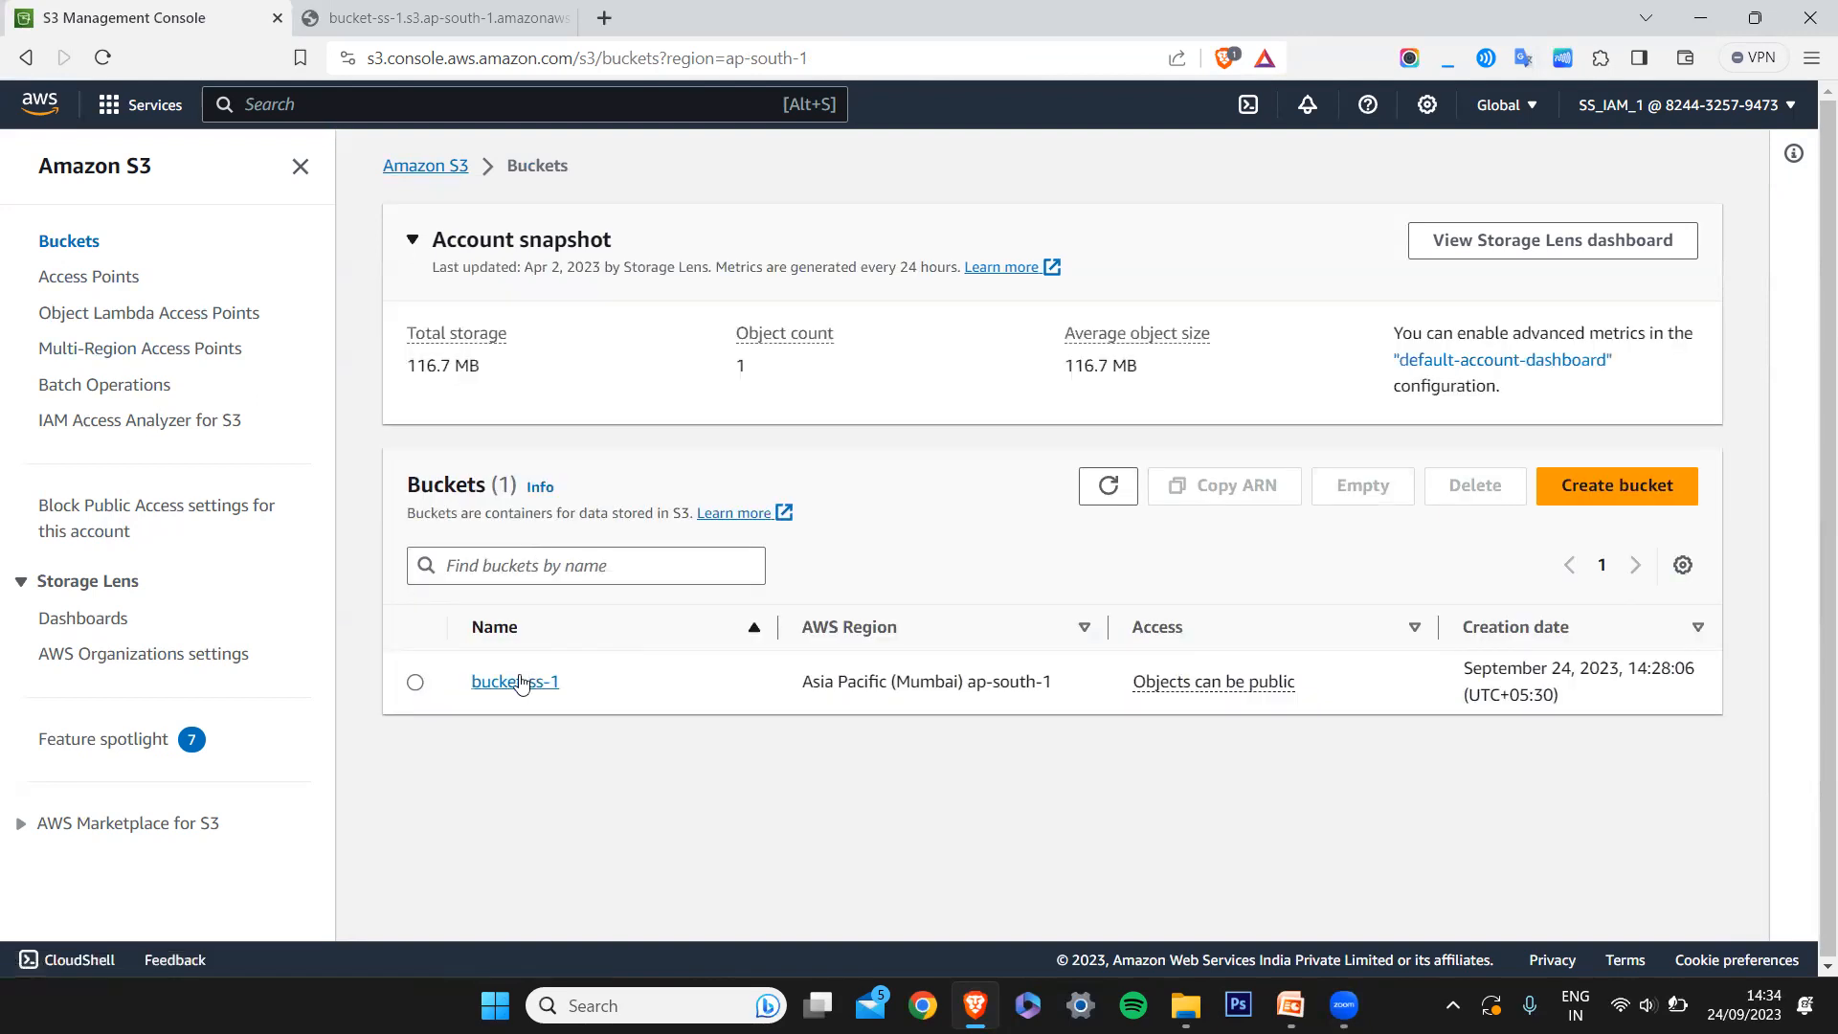
pyautogui.click(519, 681)
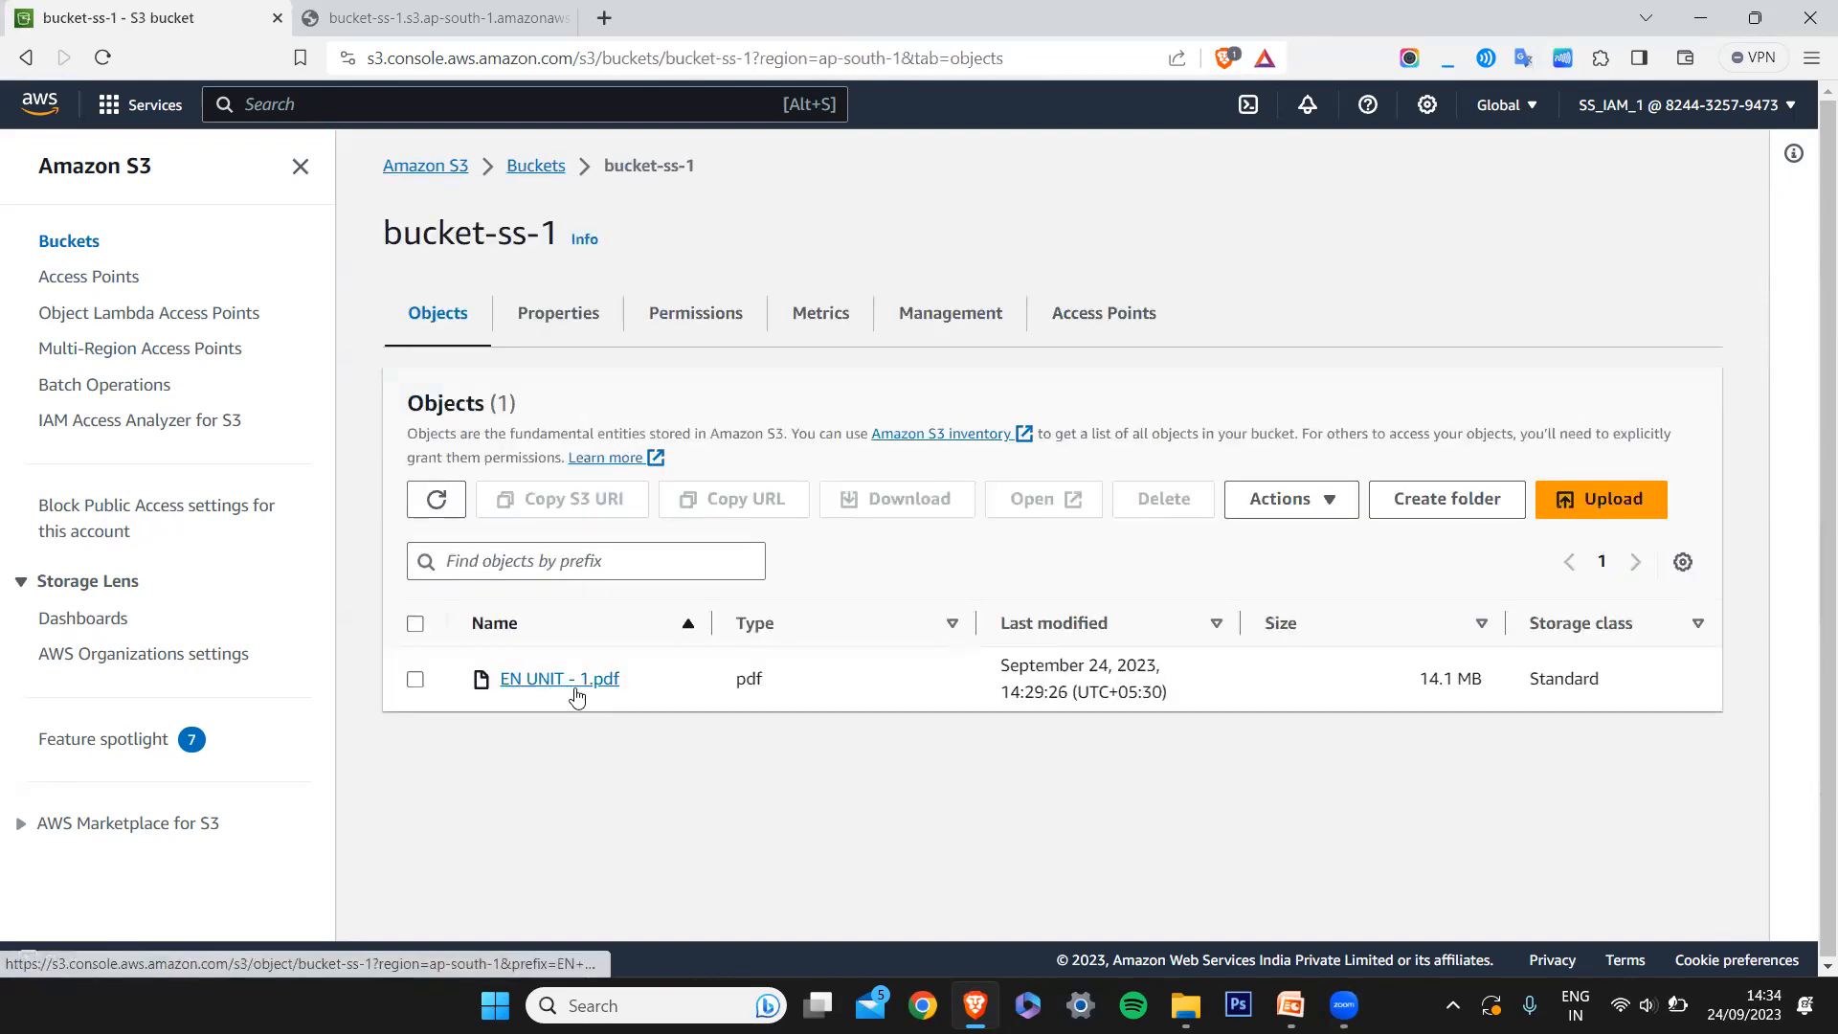
pyautogui.click(414, 678)
pyautogui.click(1280, 499)
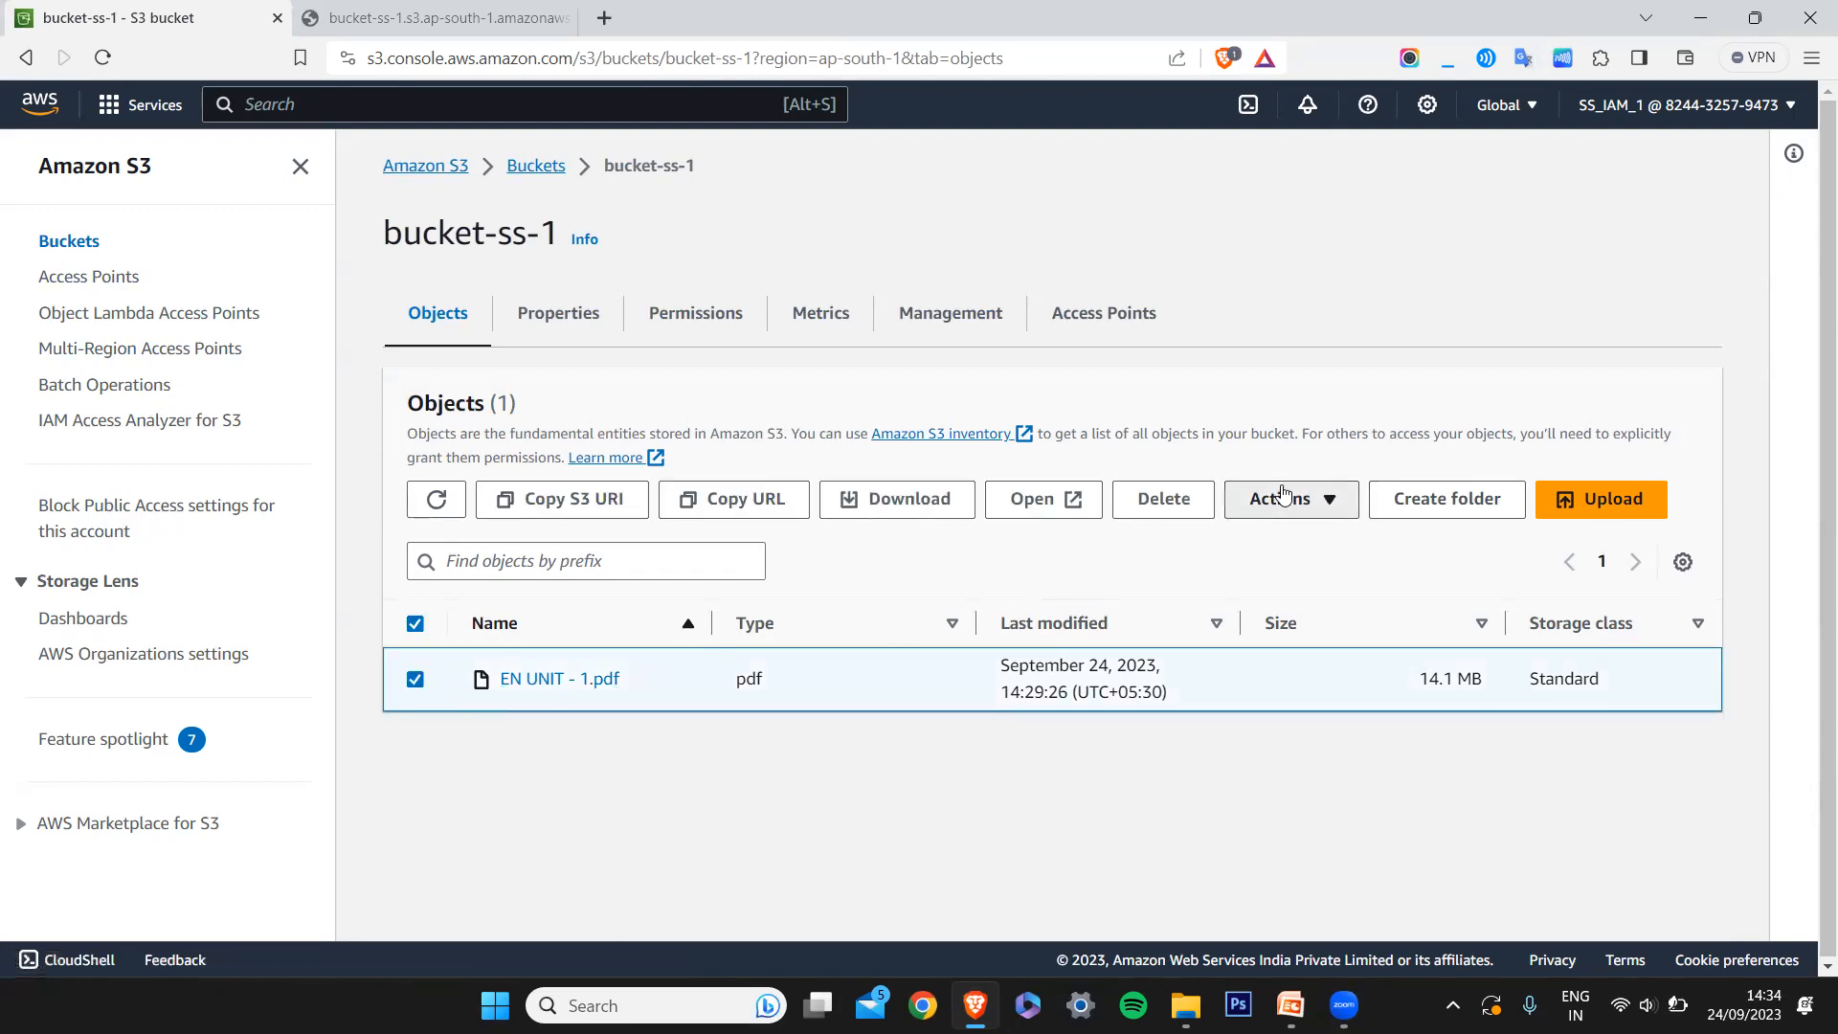
pyautogui.scroll(-2, 1288, 641)
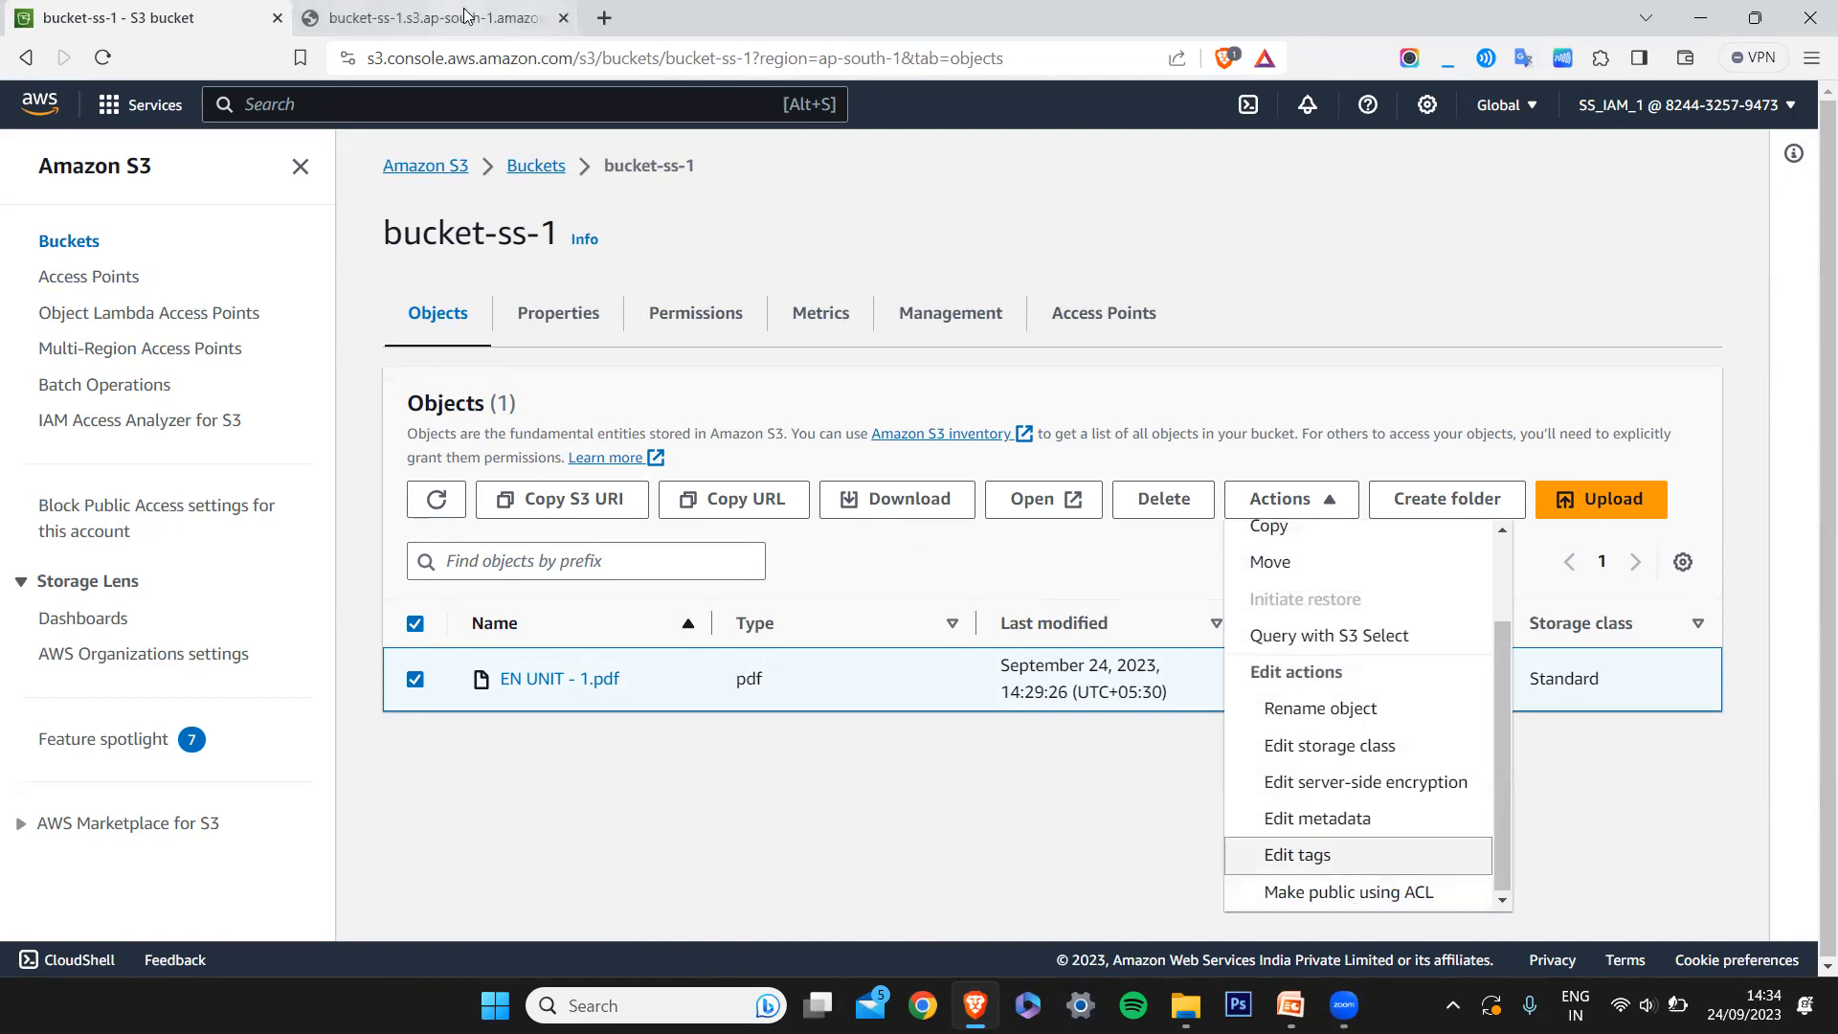
# Reload the PDF's object URL page to test public access, and return to the bucket's objects
pyautogui.click(436, 17)
pyautogui.click(100, 59)
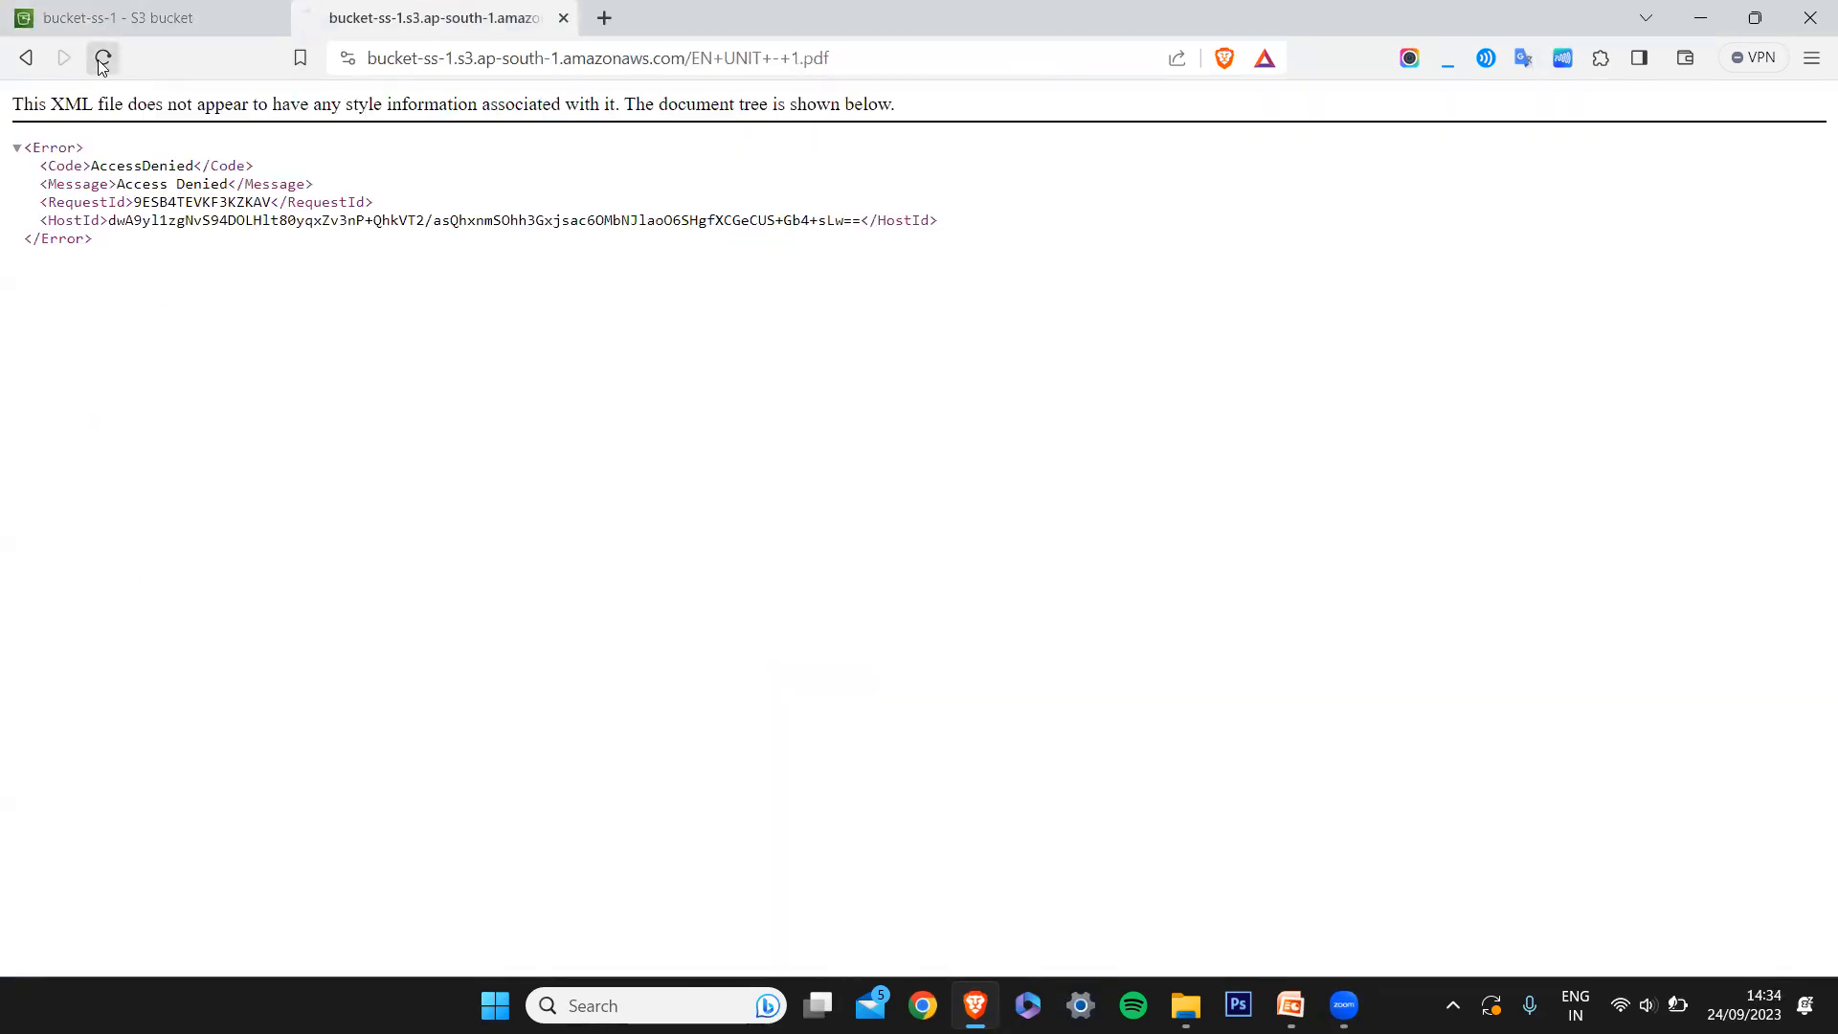
pyautogui.click(101, 59)
pyautogui.click(102, 59)
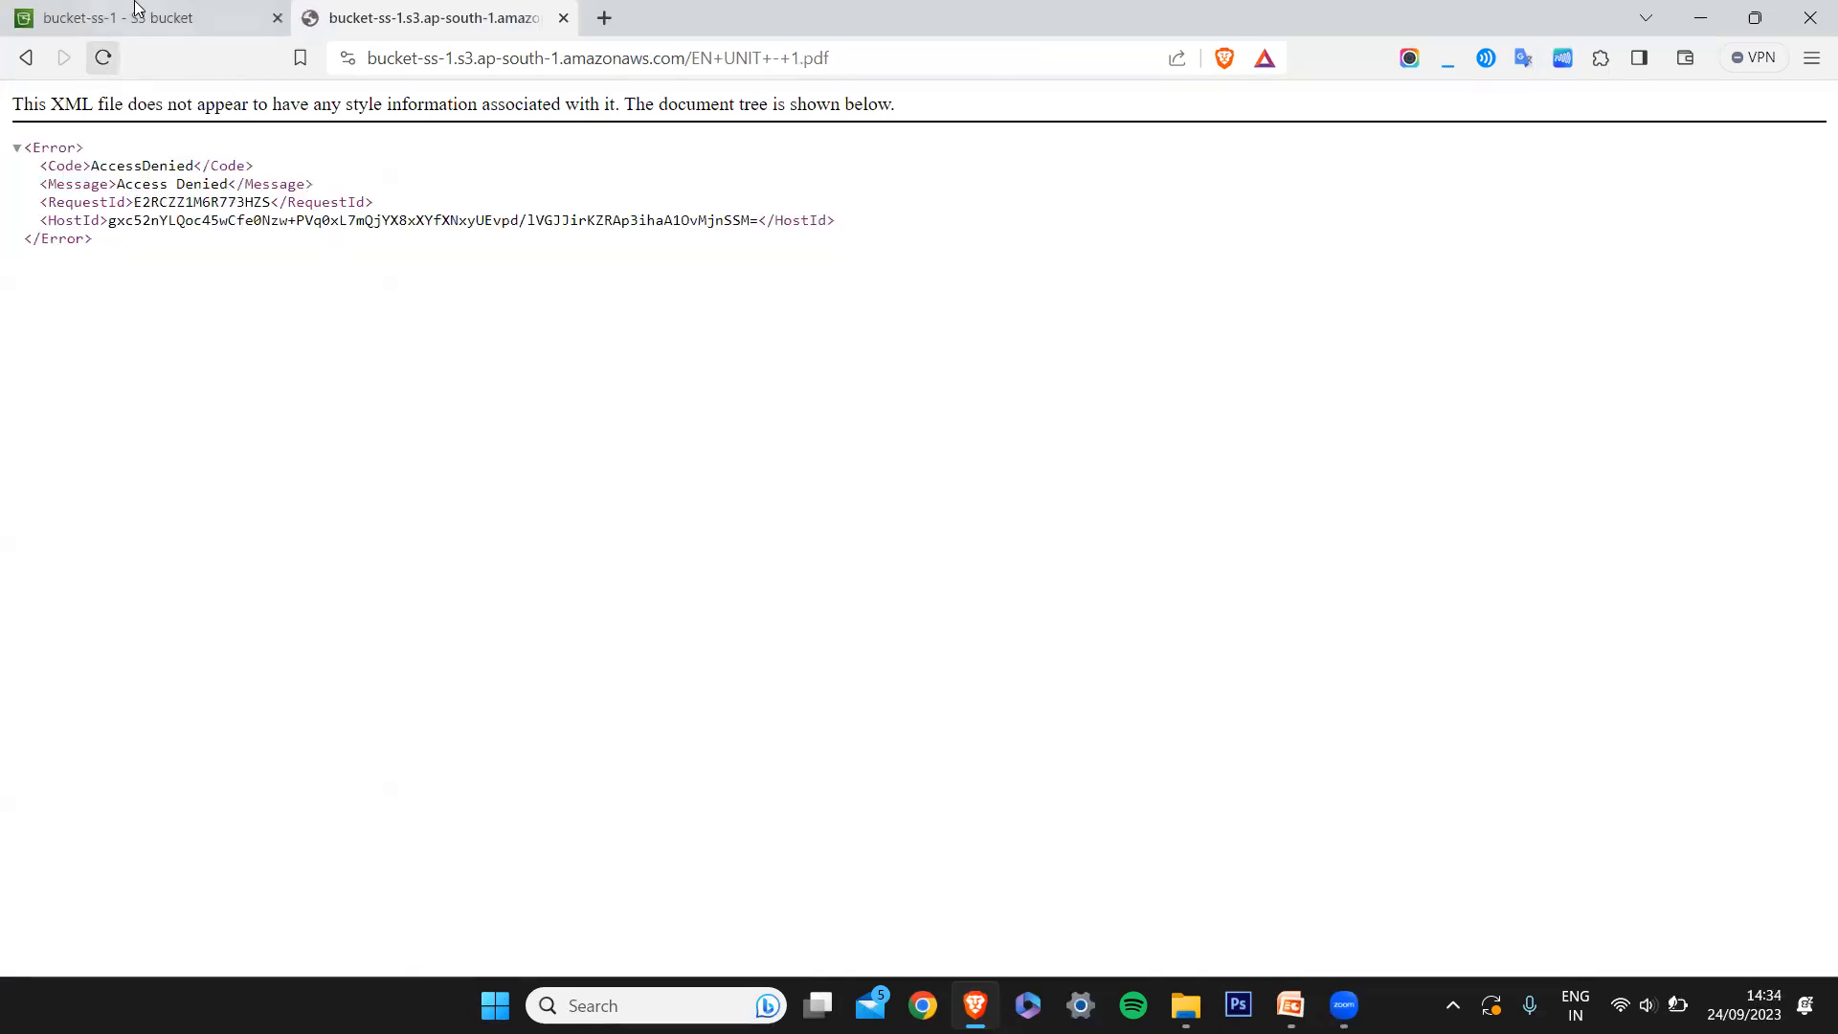
pyautogui.click(135, 9)
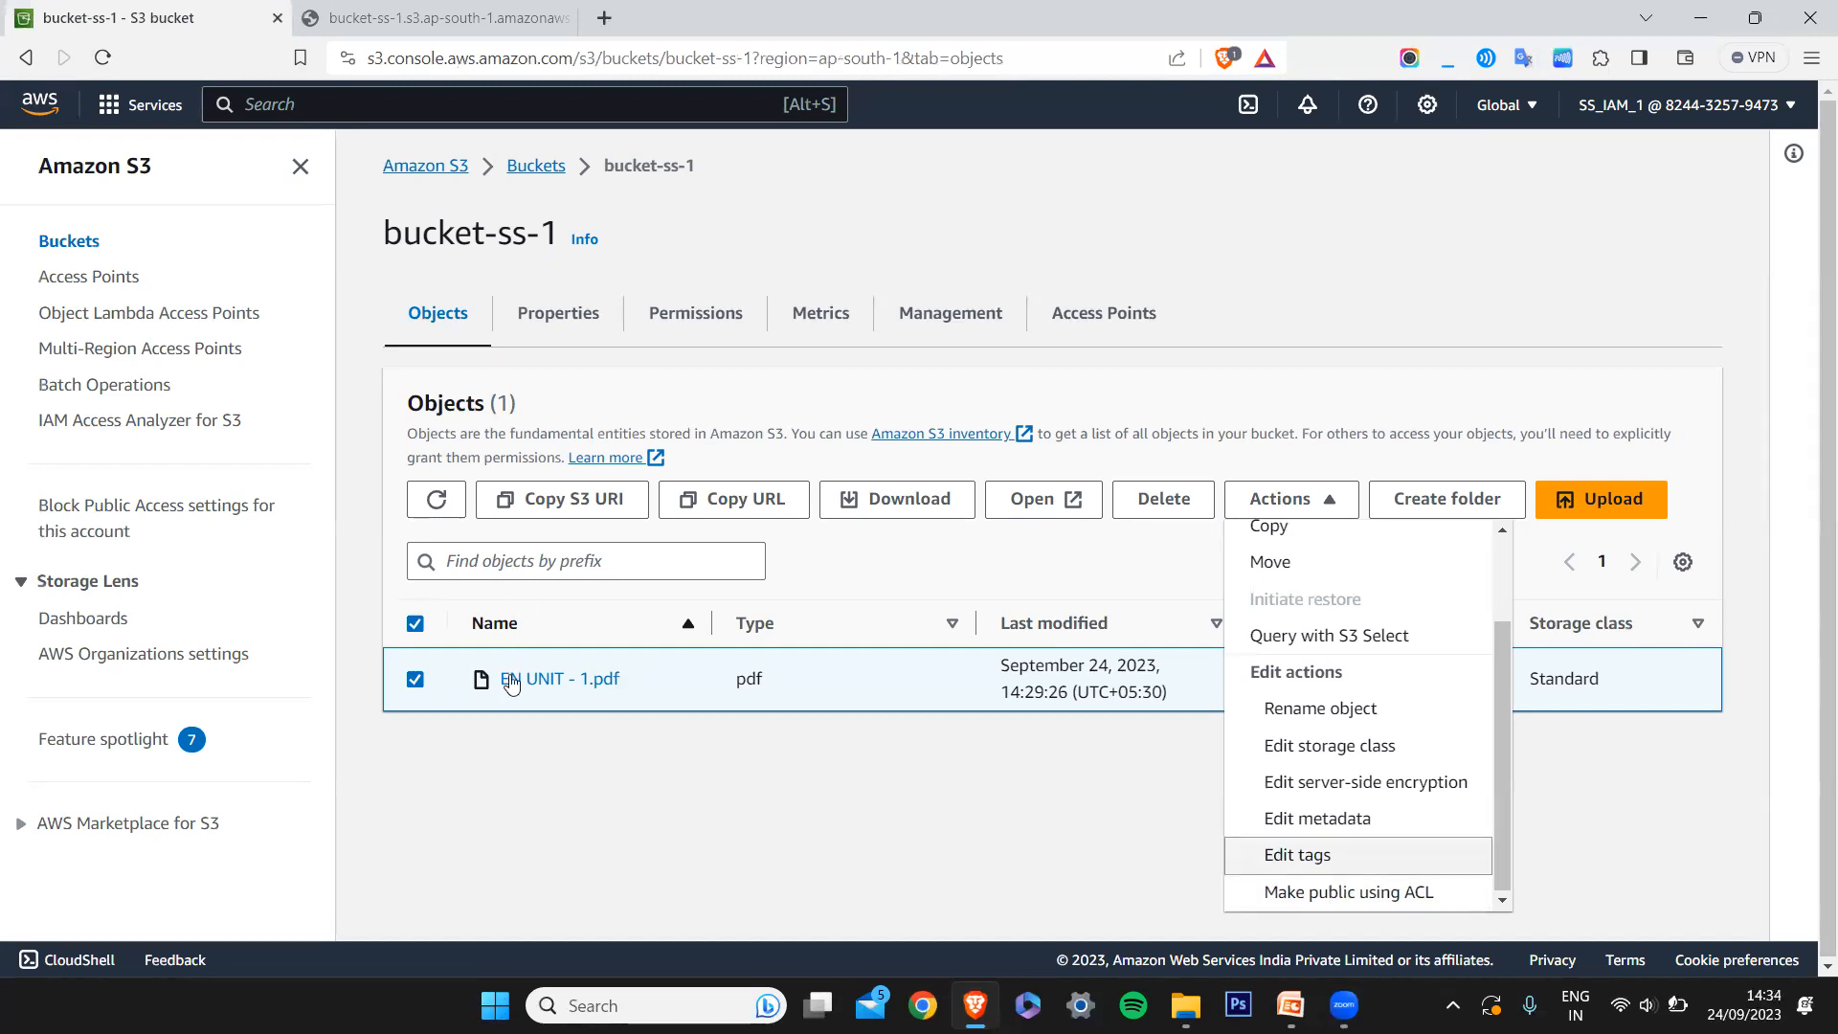
# Make EN UNIT - 1.pdf public using ACL and check the operation's status
pyautogui.click(1348, 892)
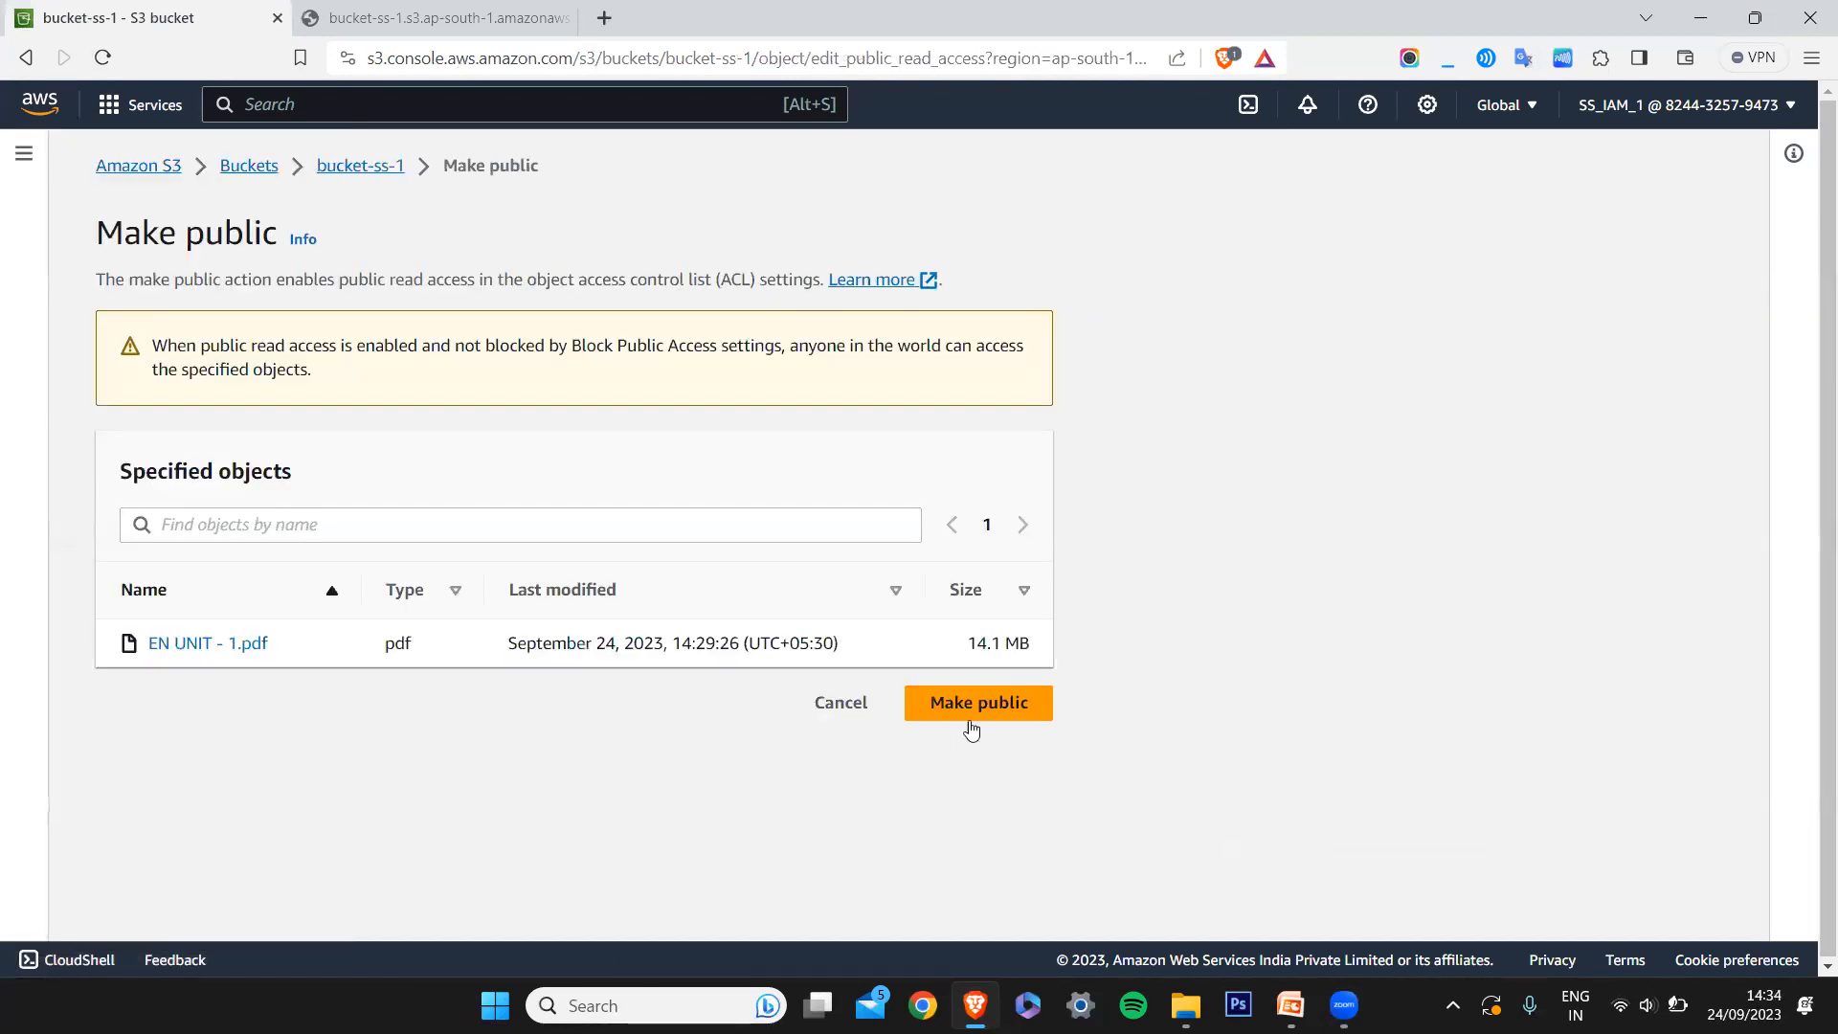
pyautogui.click(979, 715)
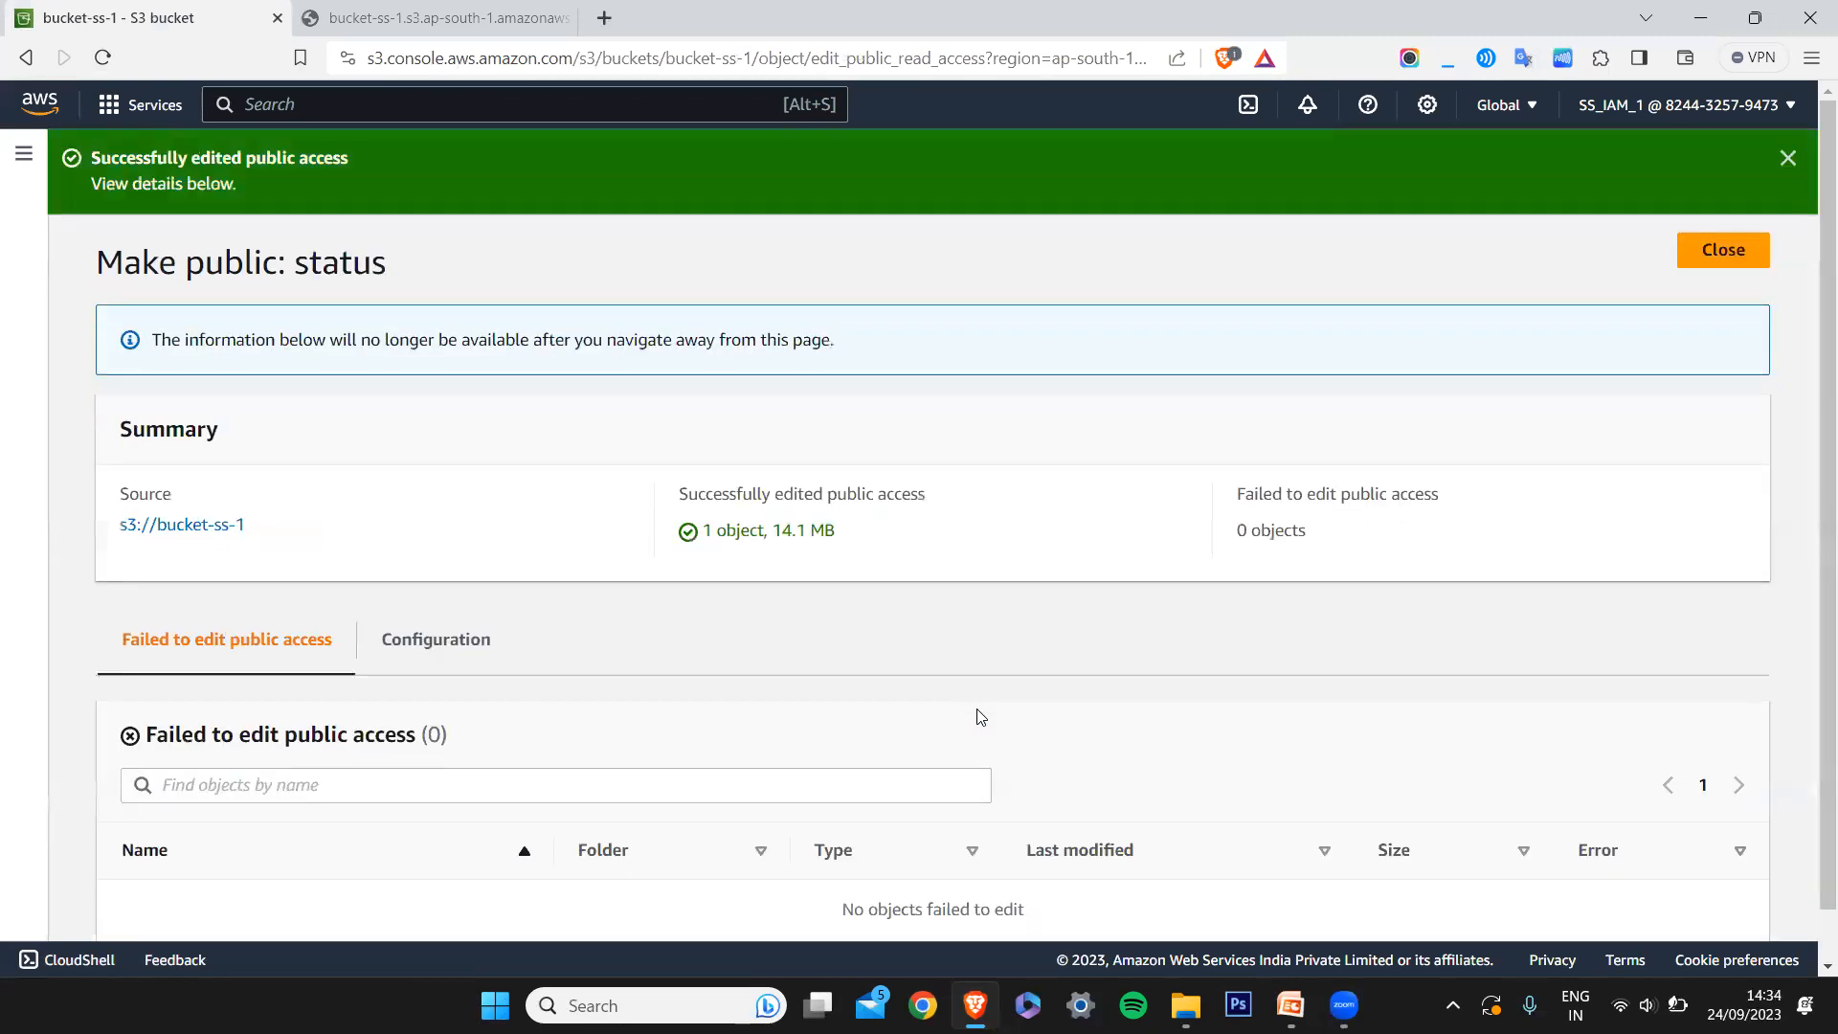
pyautogui.moveTo(86, 153); pyautogui.dragTo(366, 167)
# Reload the PDF's object URL page and look through the first page of the document
pyautogui.click(474, 15)
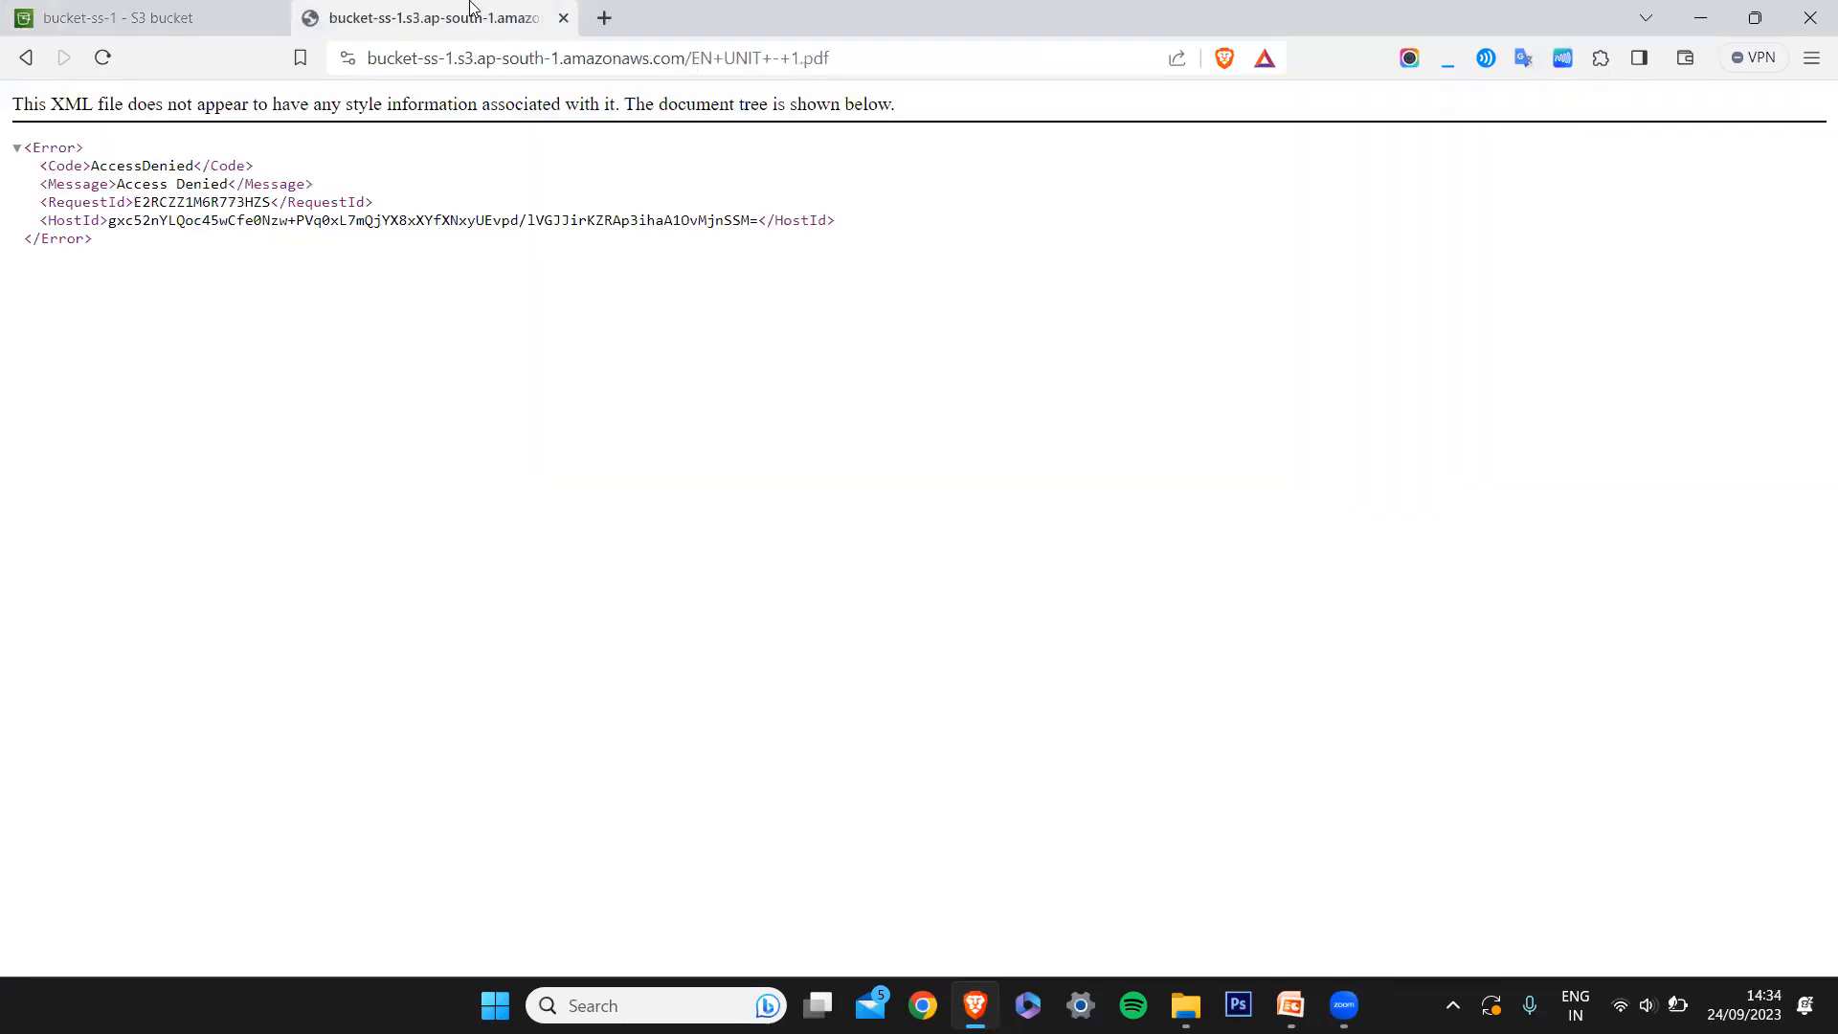
pyautogui.click(111, 62)
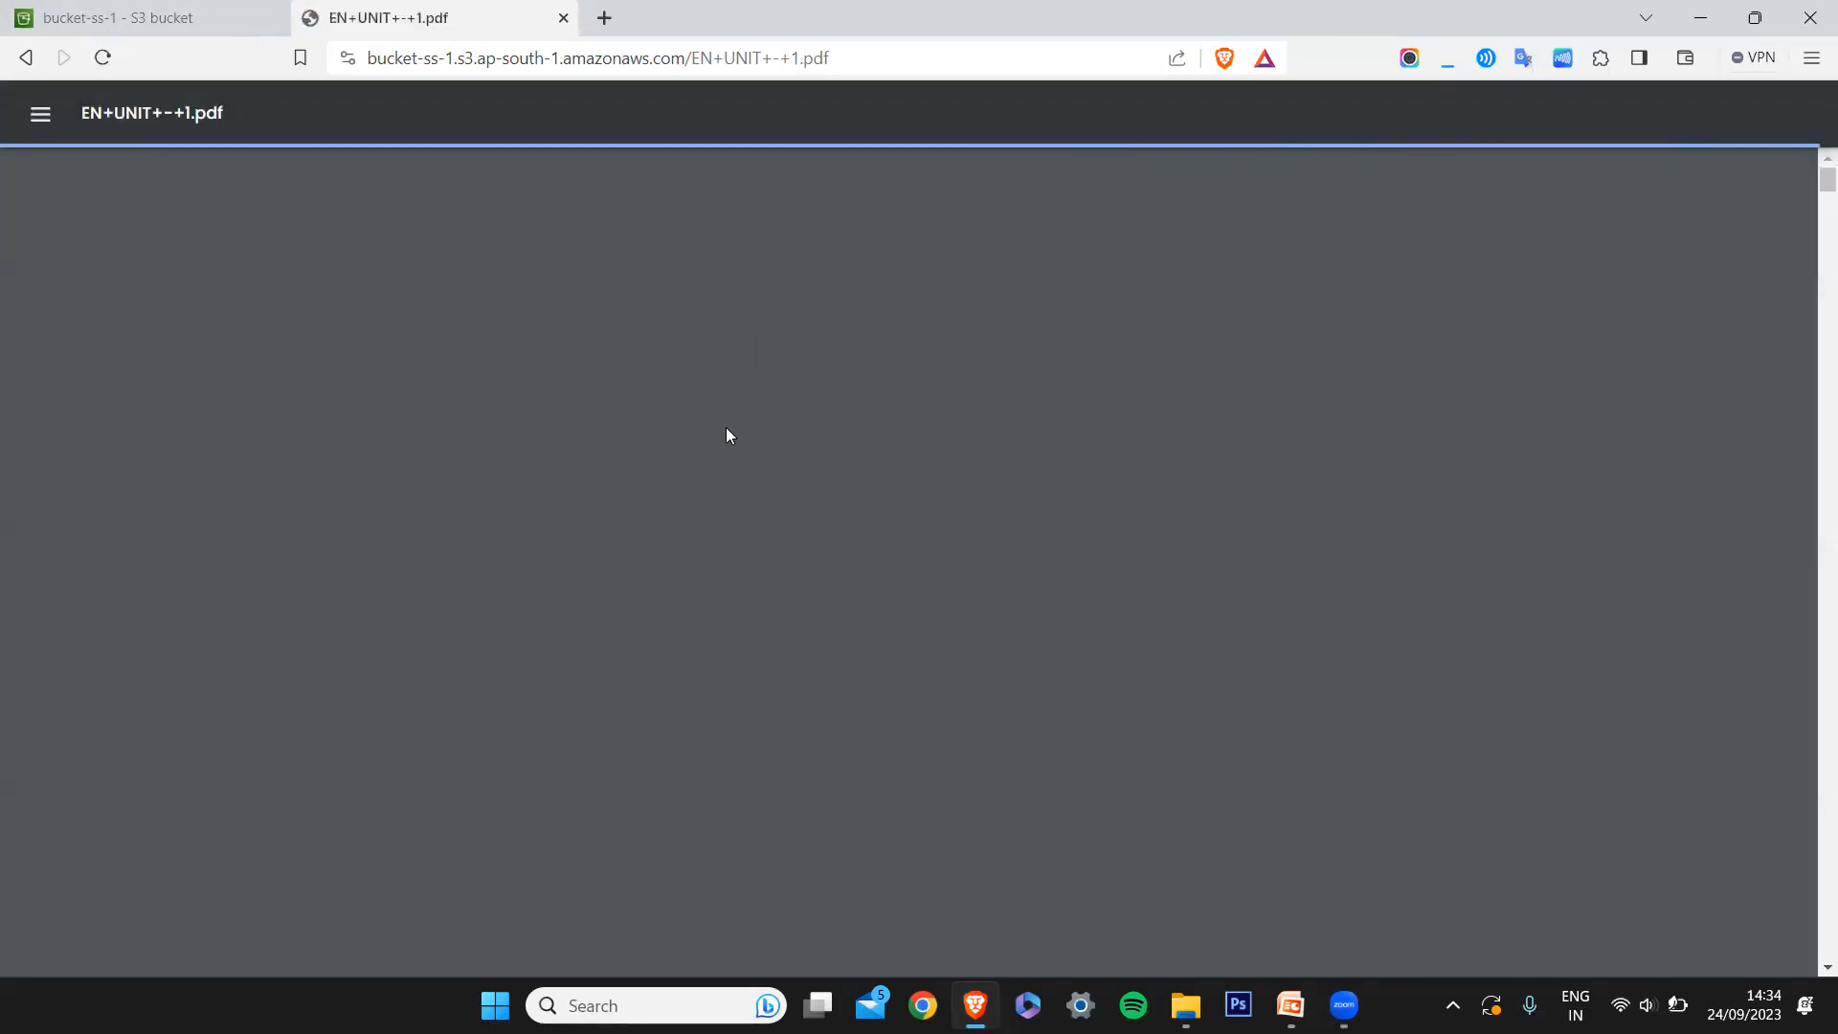
pyautogui.scroll(-20, 726, 427)
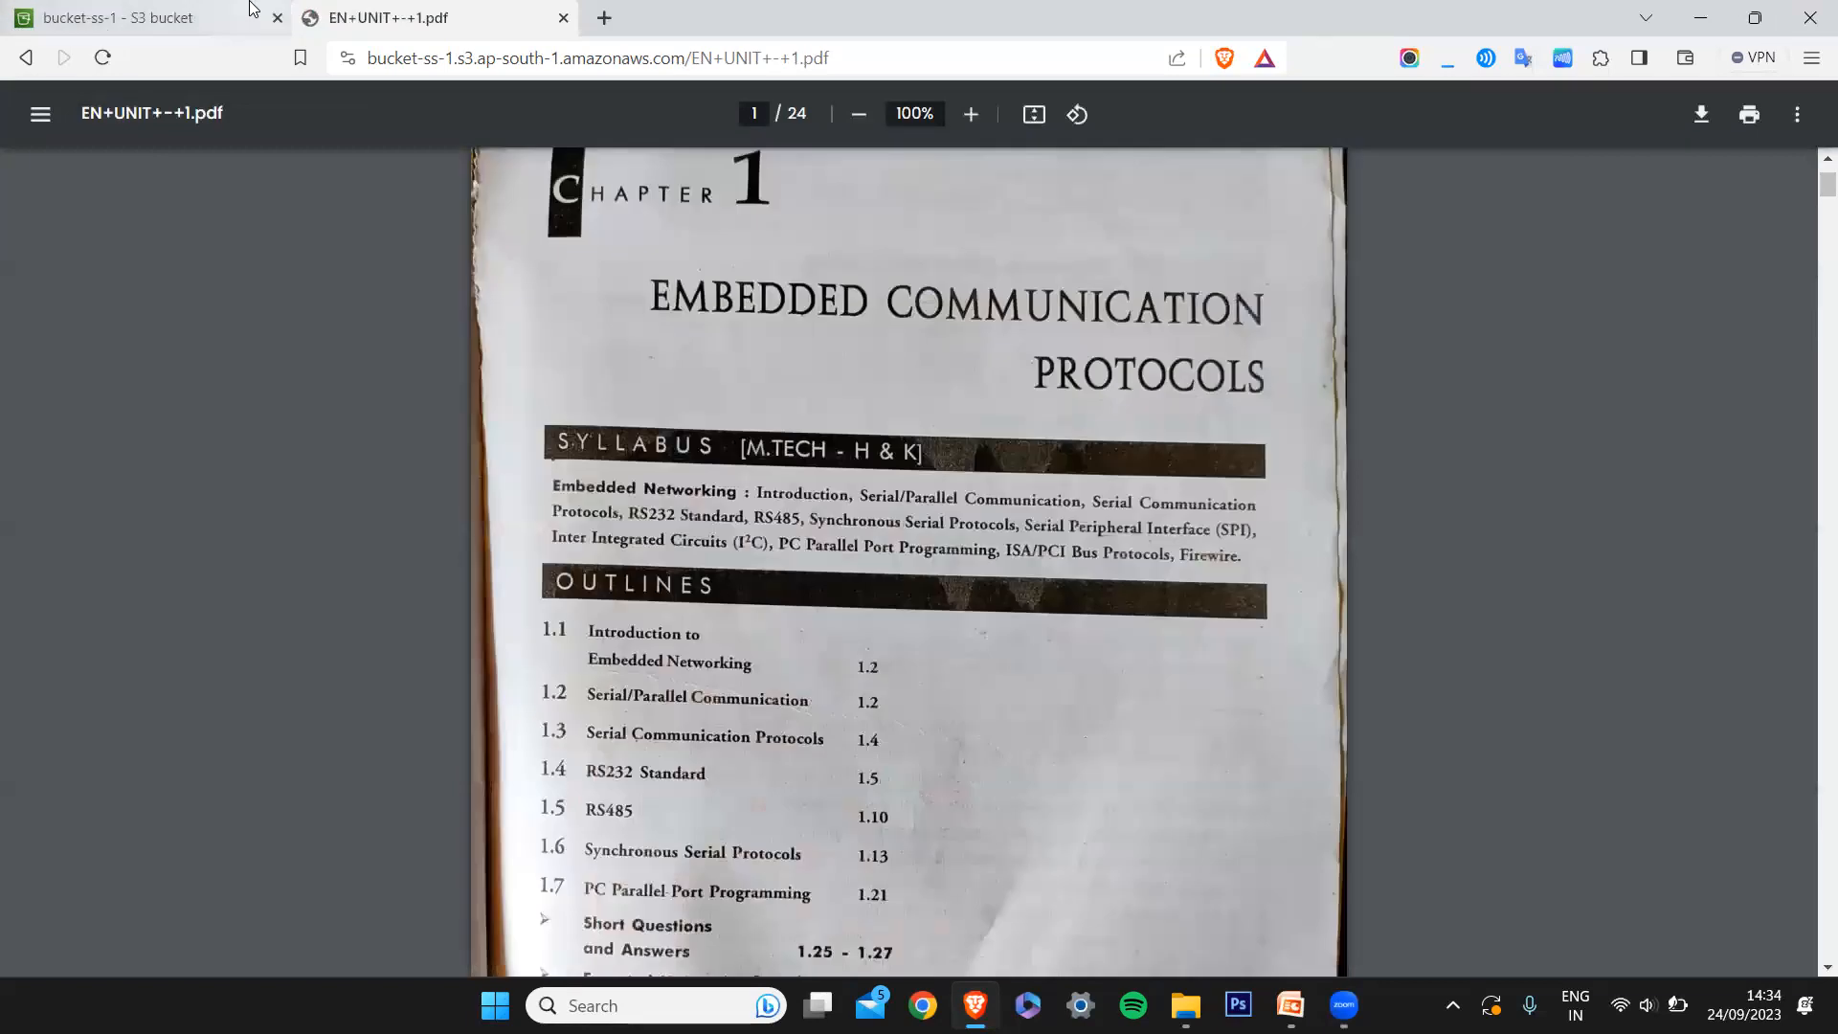
# Go back to the bucket list in the S3 console and open the properties of EN UNIT - 1.pdf in bucket-ss-1
pyautogui.click(143, 17)
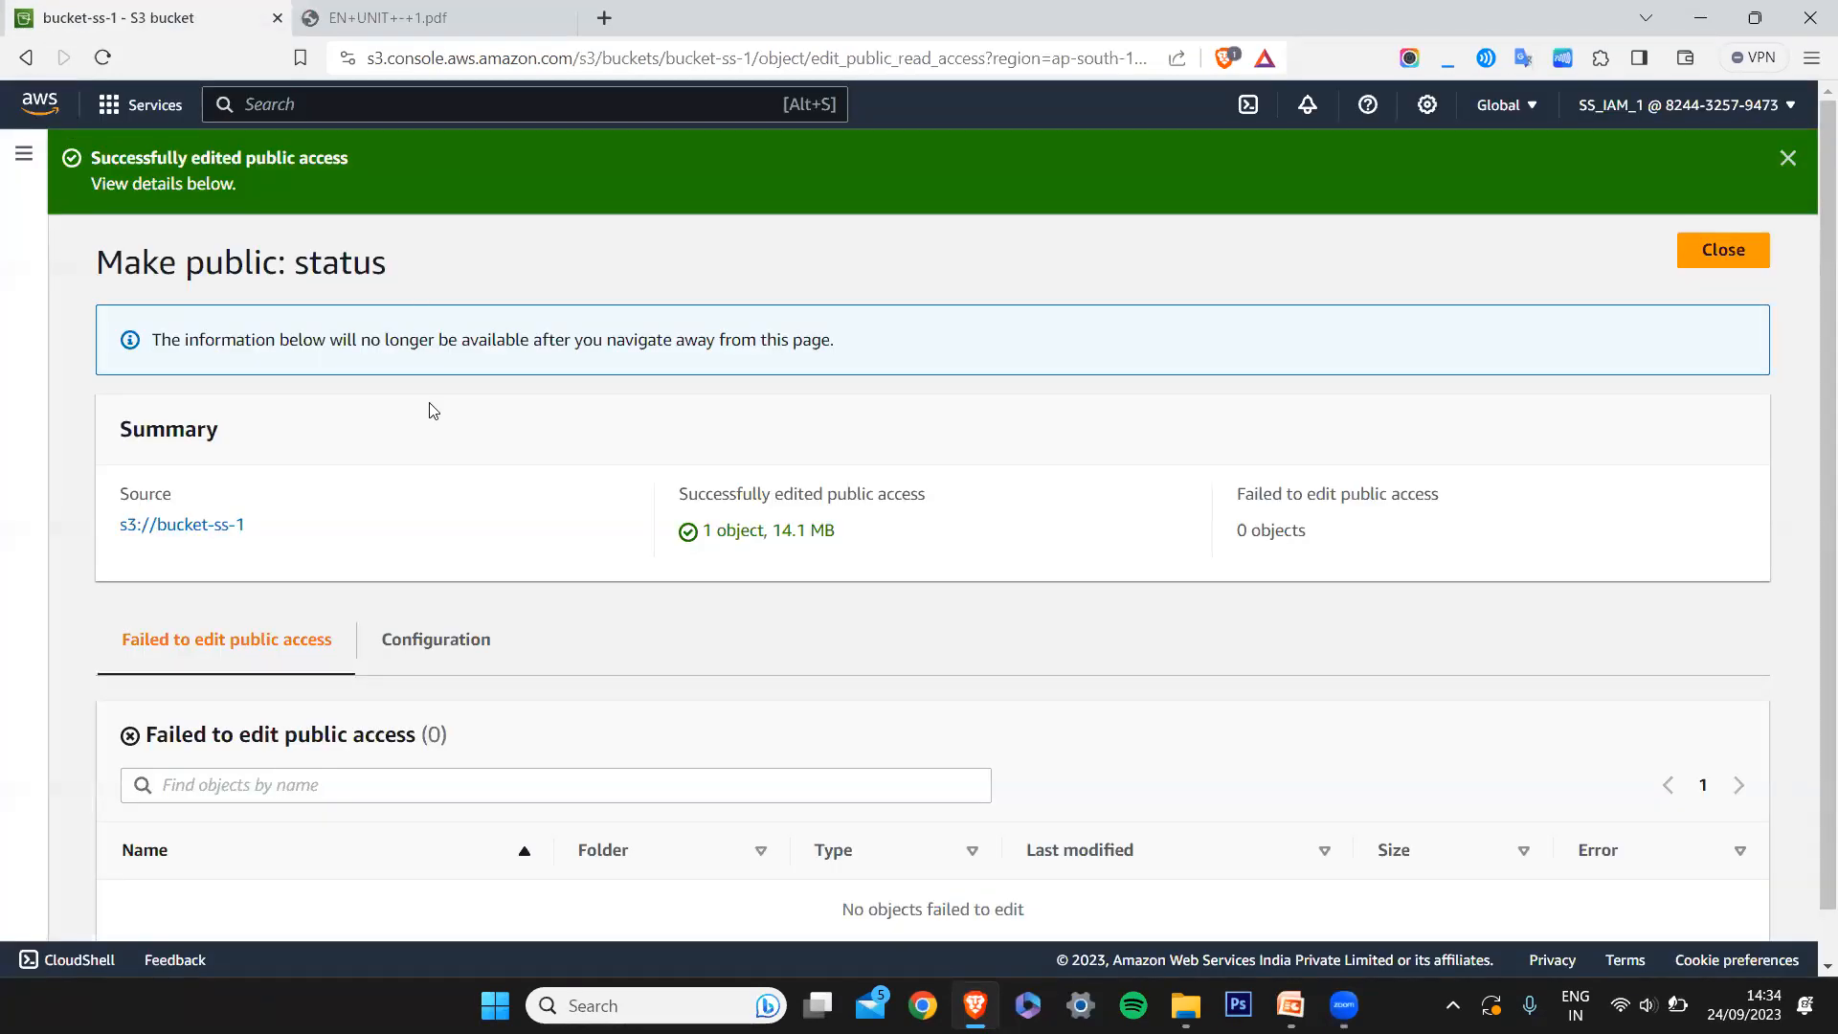
pyautogui.hotkey('alt', 'Left')
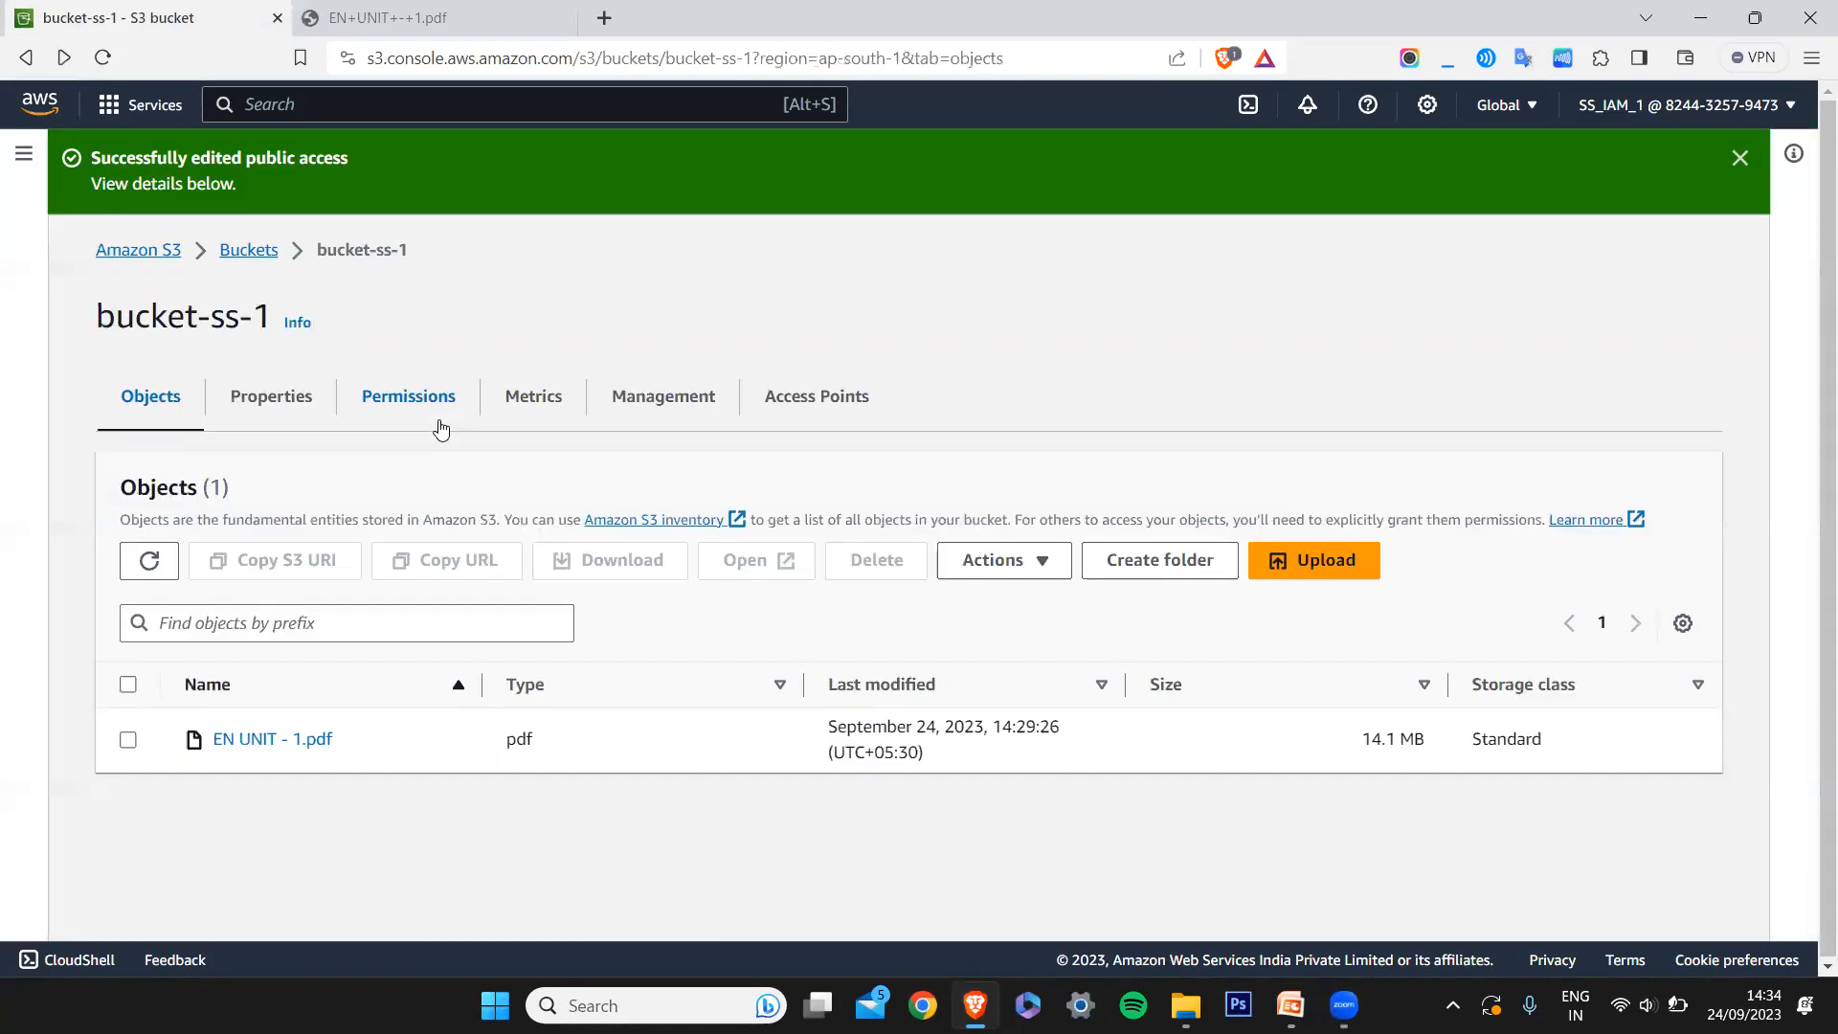
pyautogui.hotkey('alt', 'Left')
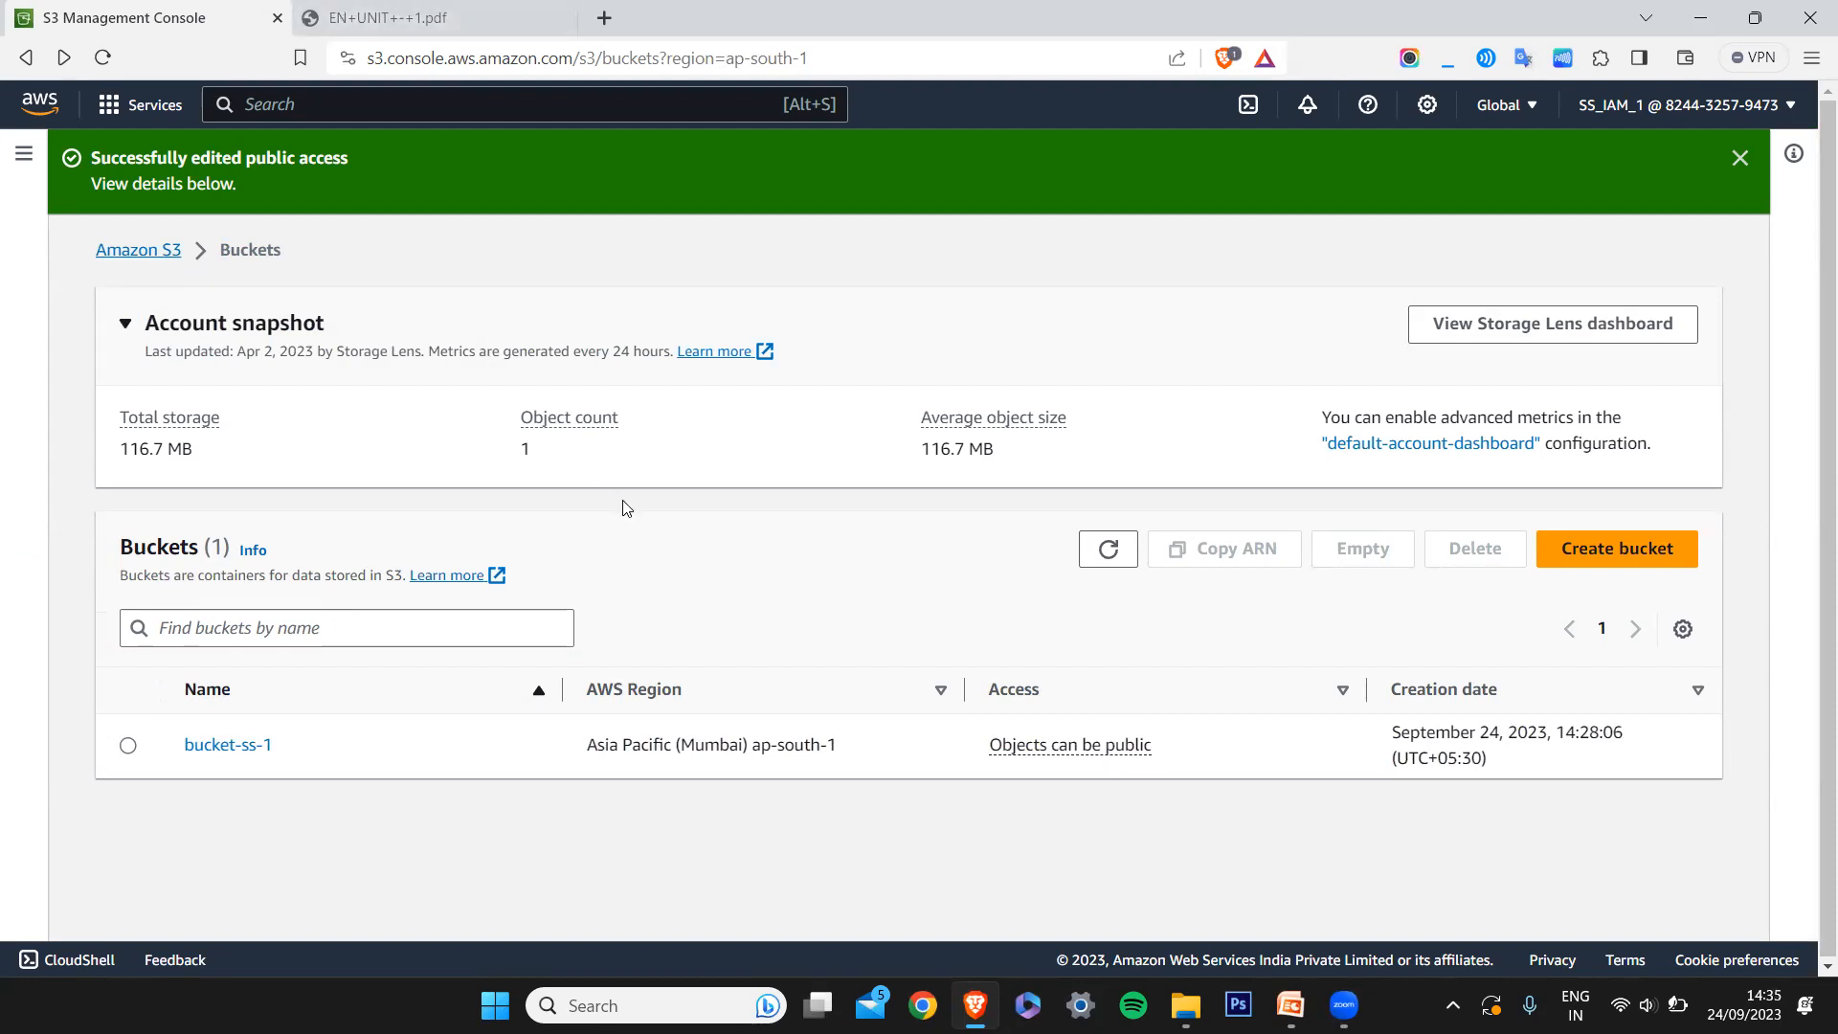
pyautogui.click(227, 745)
pyautogui.click(268, 661)
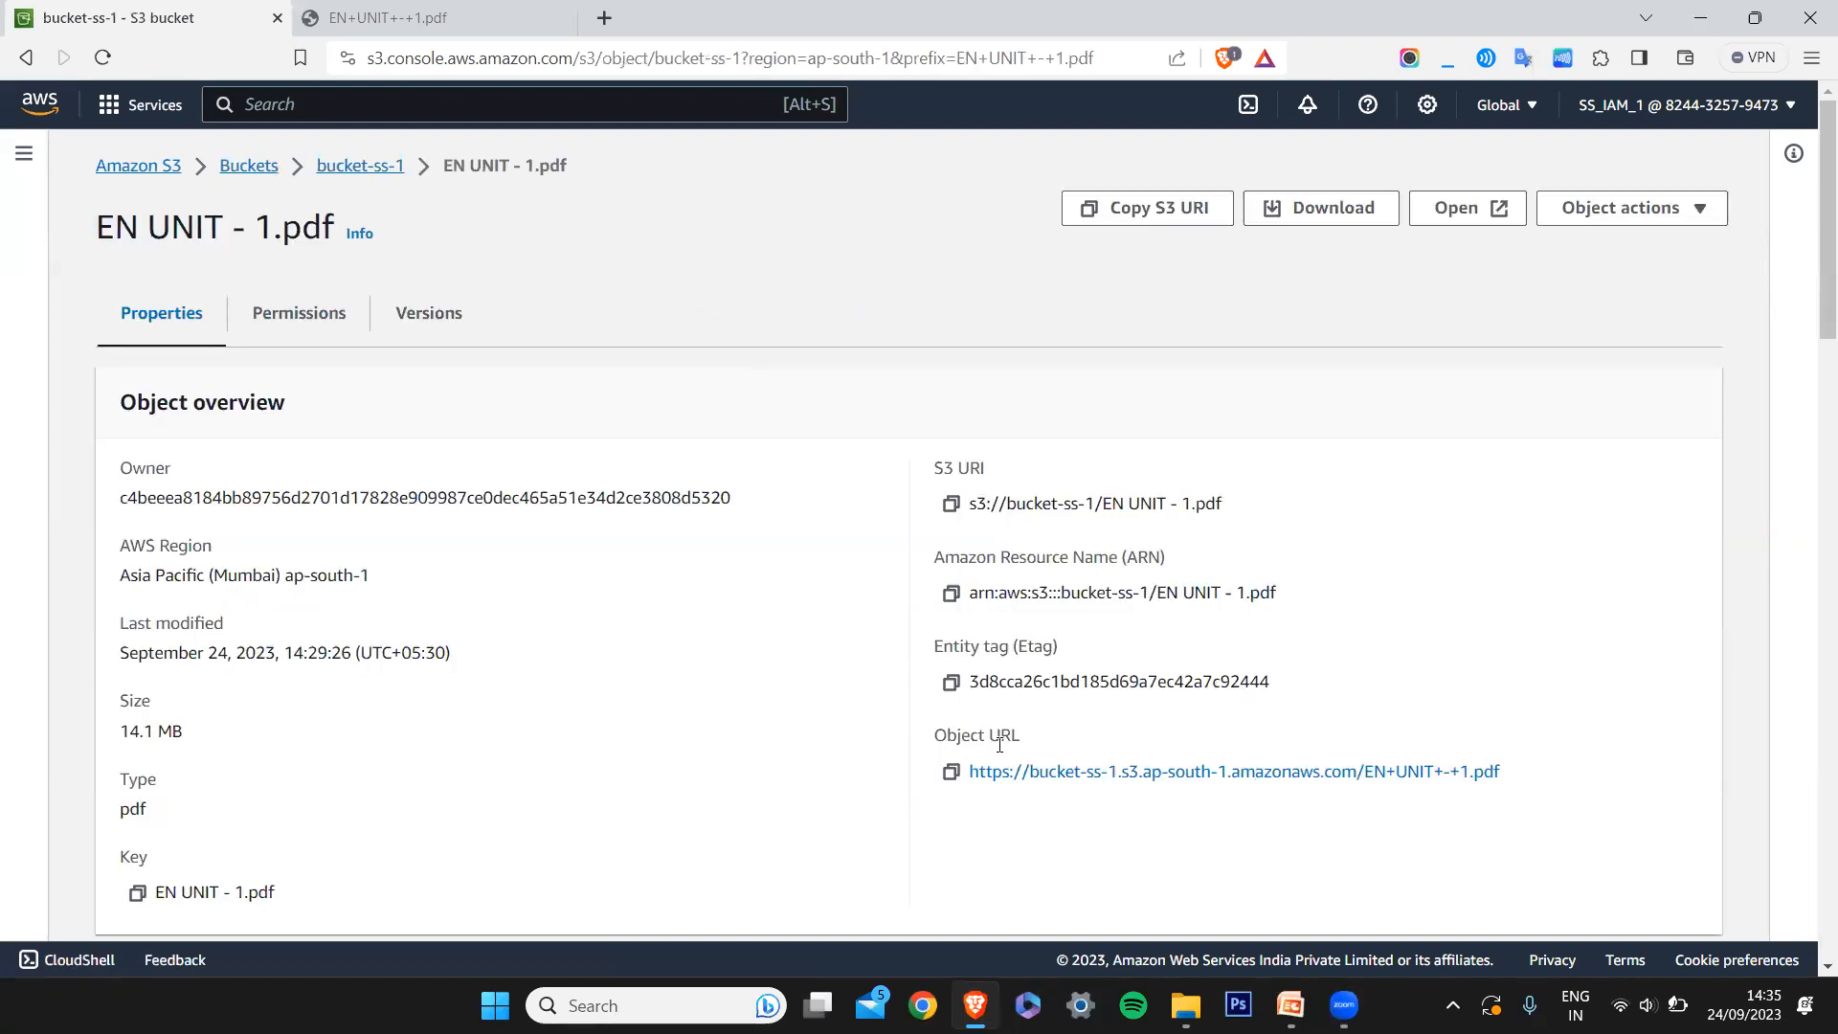
# Copy the object URL of EN UNIT - 1.pdf and open it in a new browser tab
pyautogui.click(953, 776)
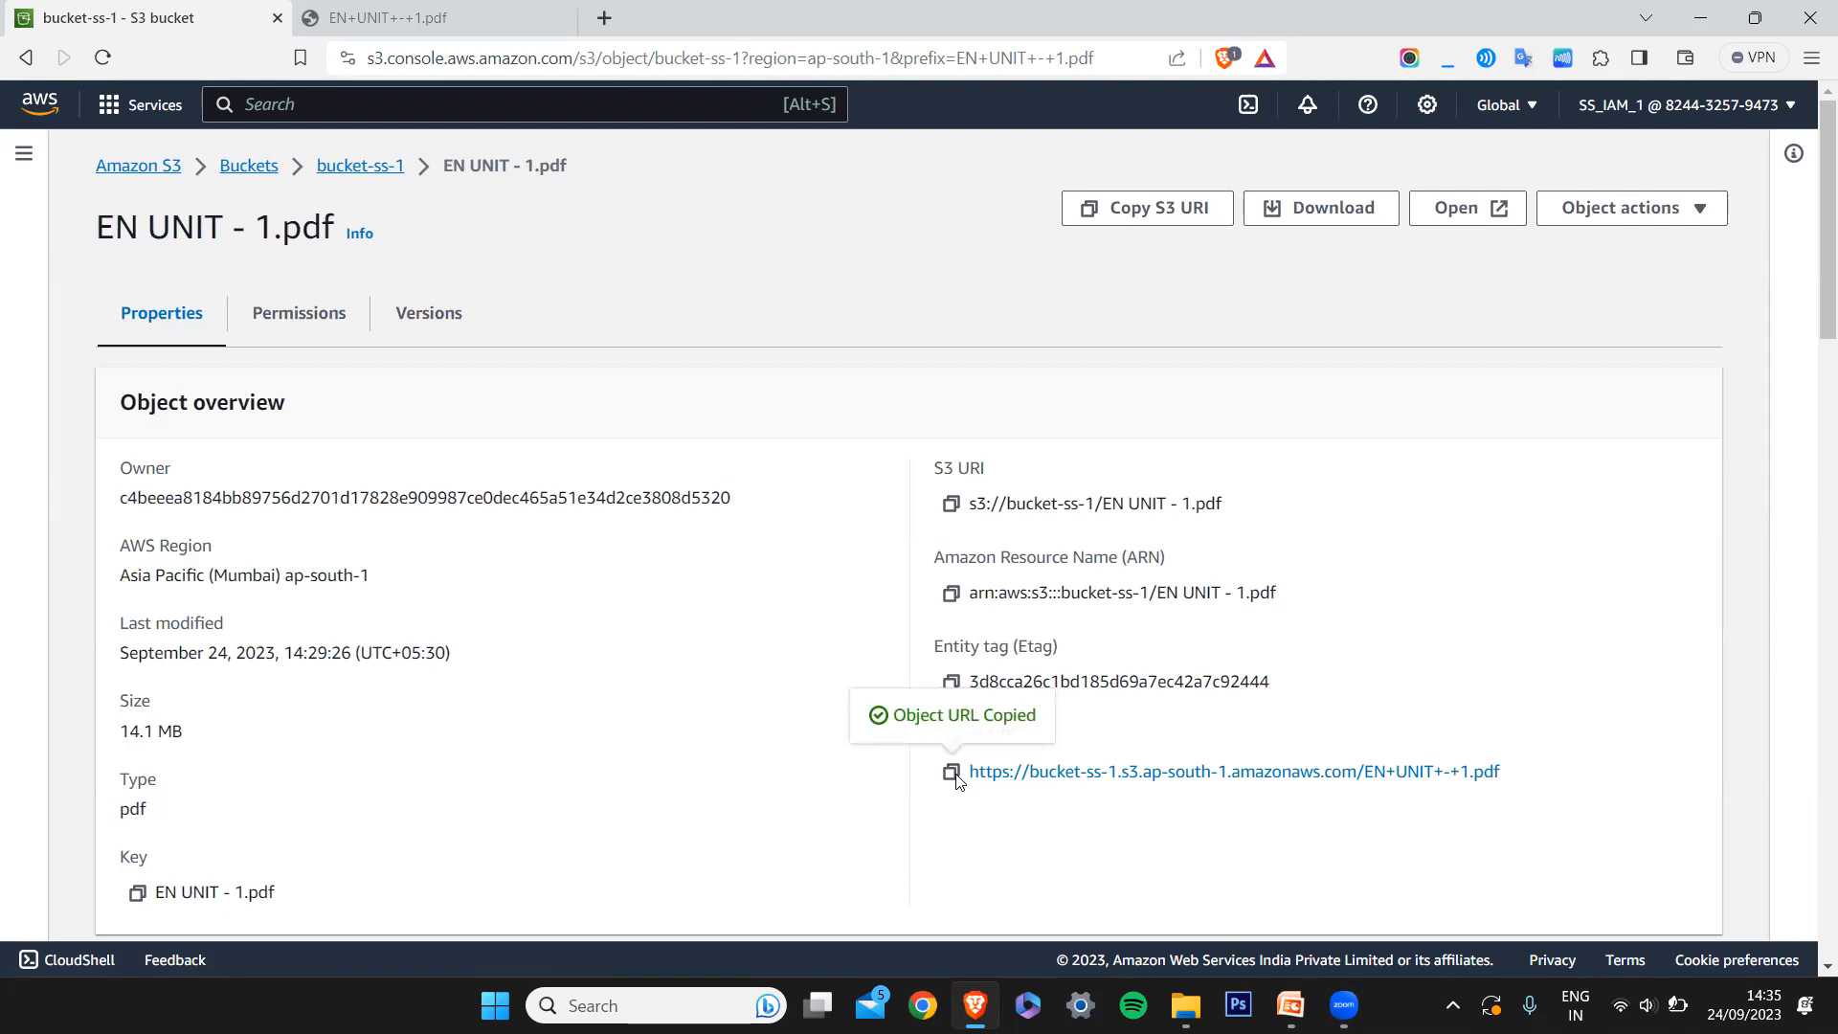
pyautogui.hotkey('ctrl', 't')
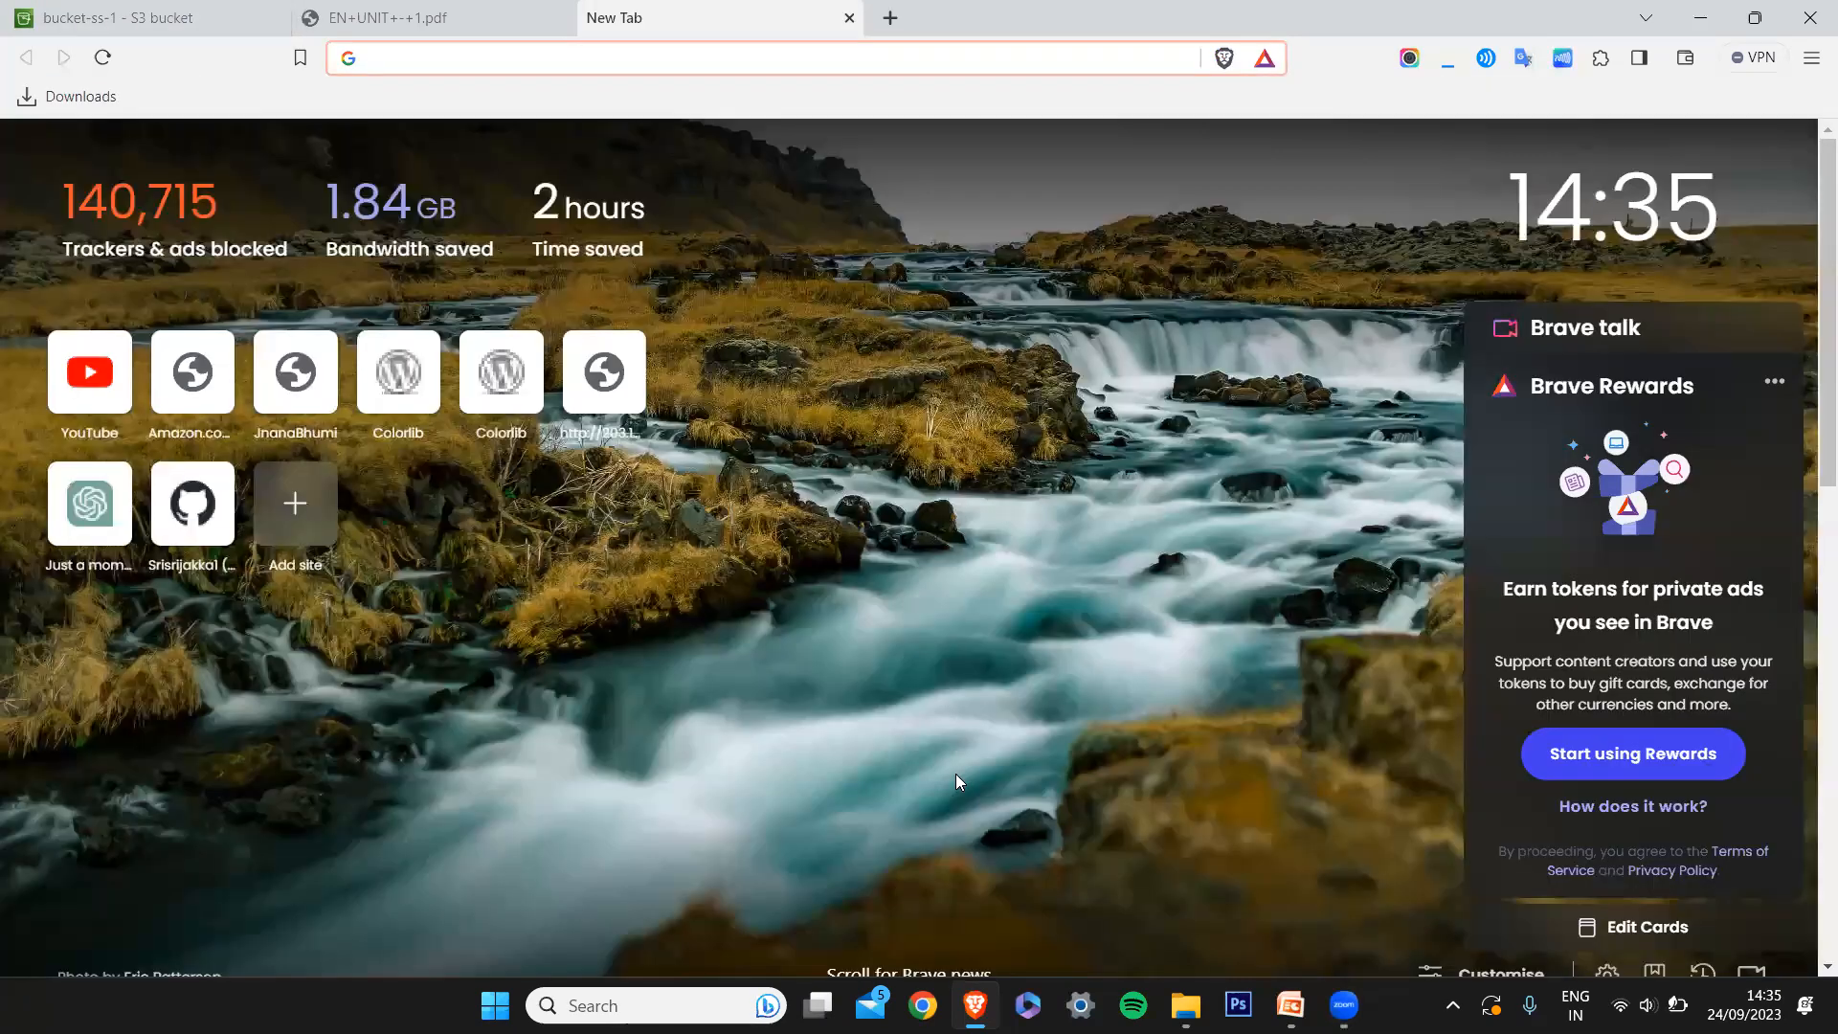
pyautogui.hotkey('ctrl', 'v')
pyautogui.press('Return')
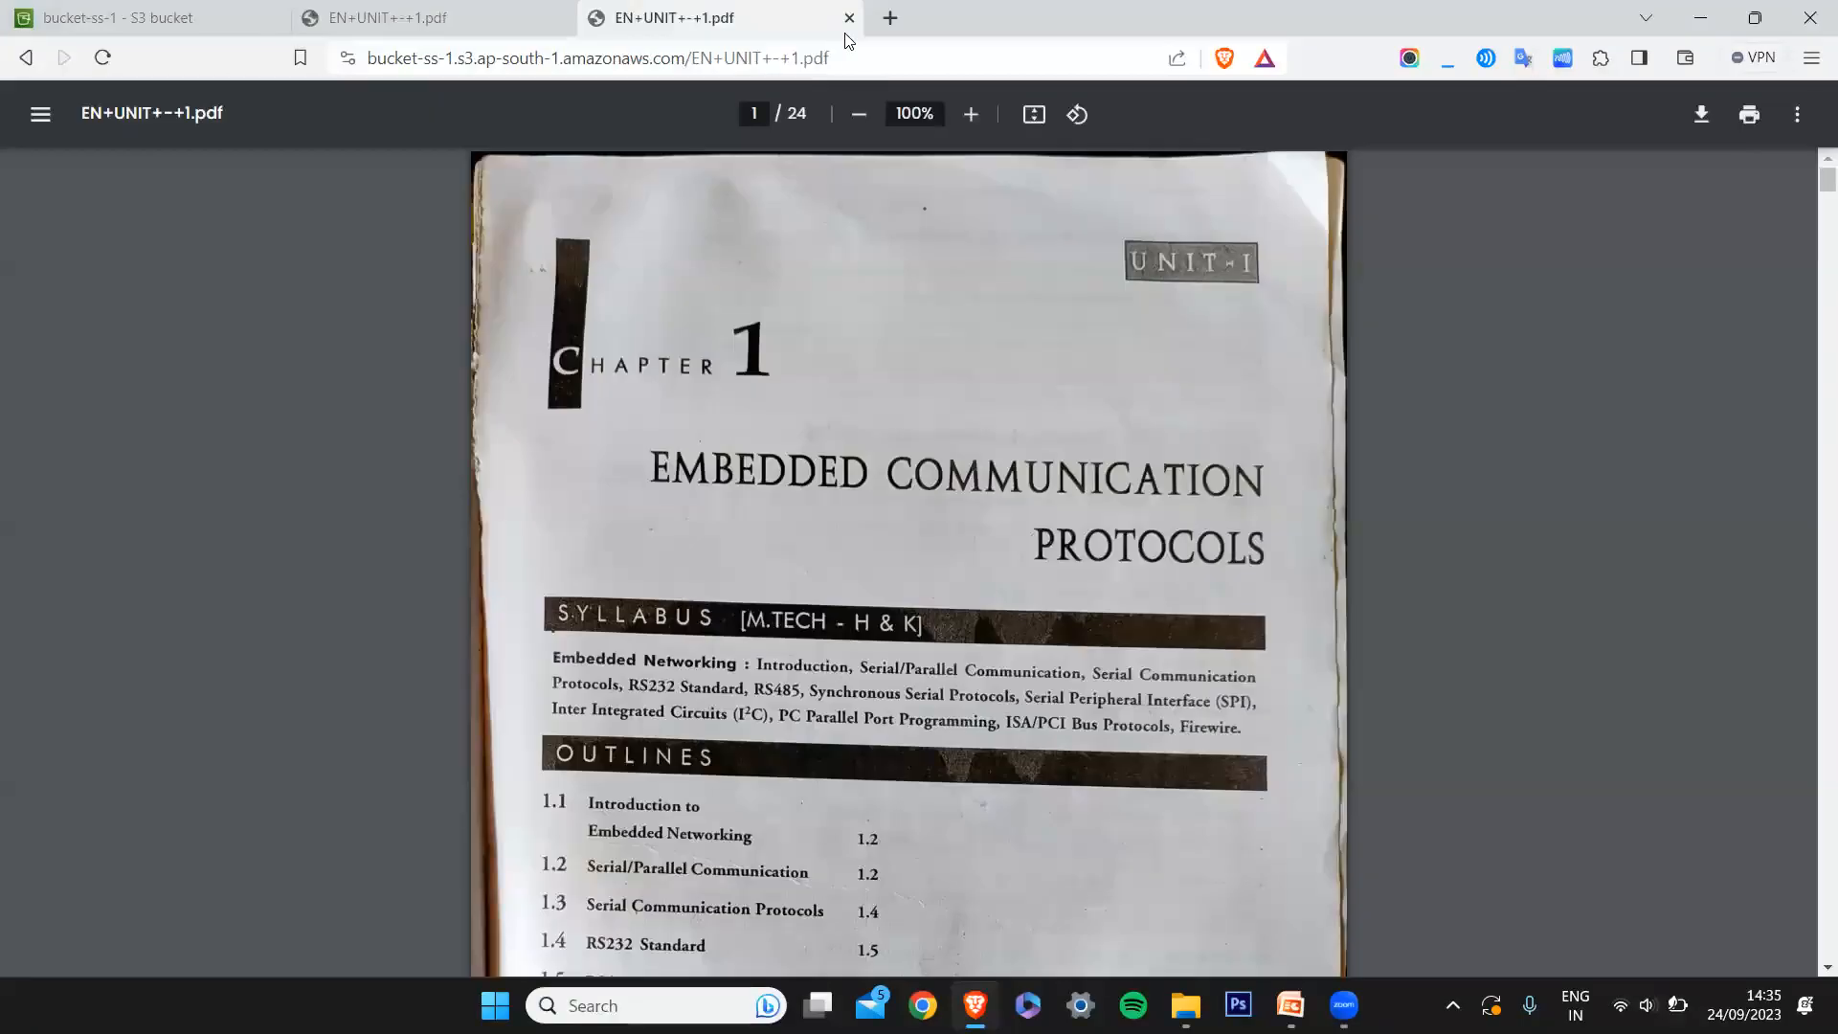
# Close the newly opened PDF tab and restore the closed S3 console tab
pyautogui.hotkey('ctrl', 'w')
pyautogui.hotkey('ctrl', 'w')
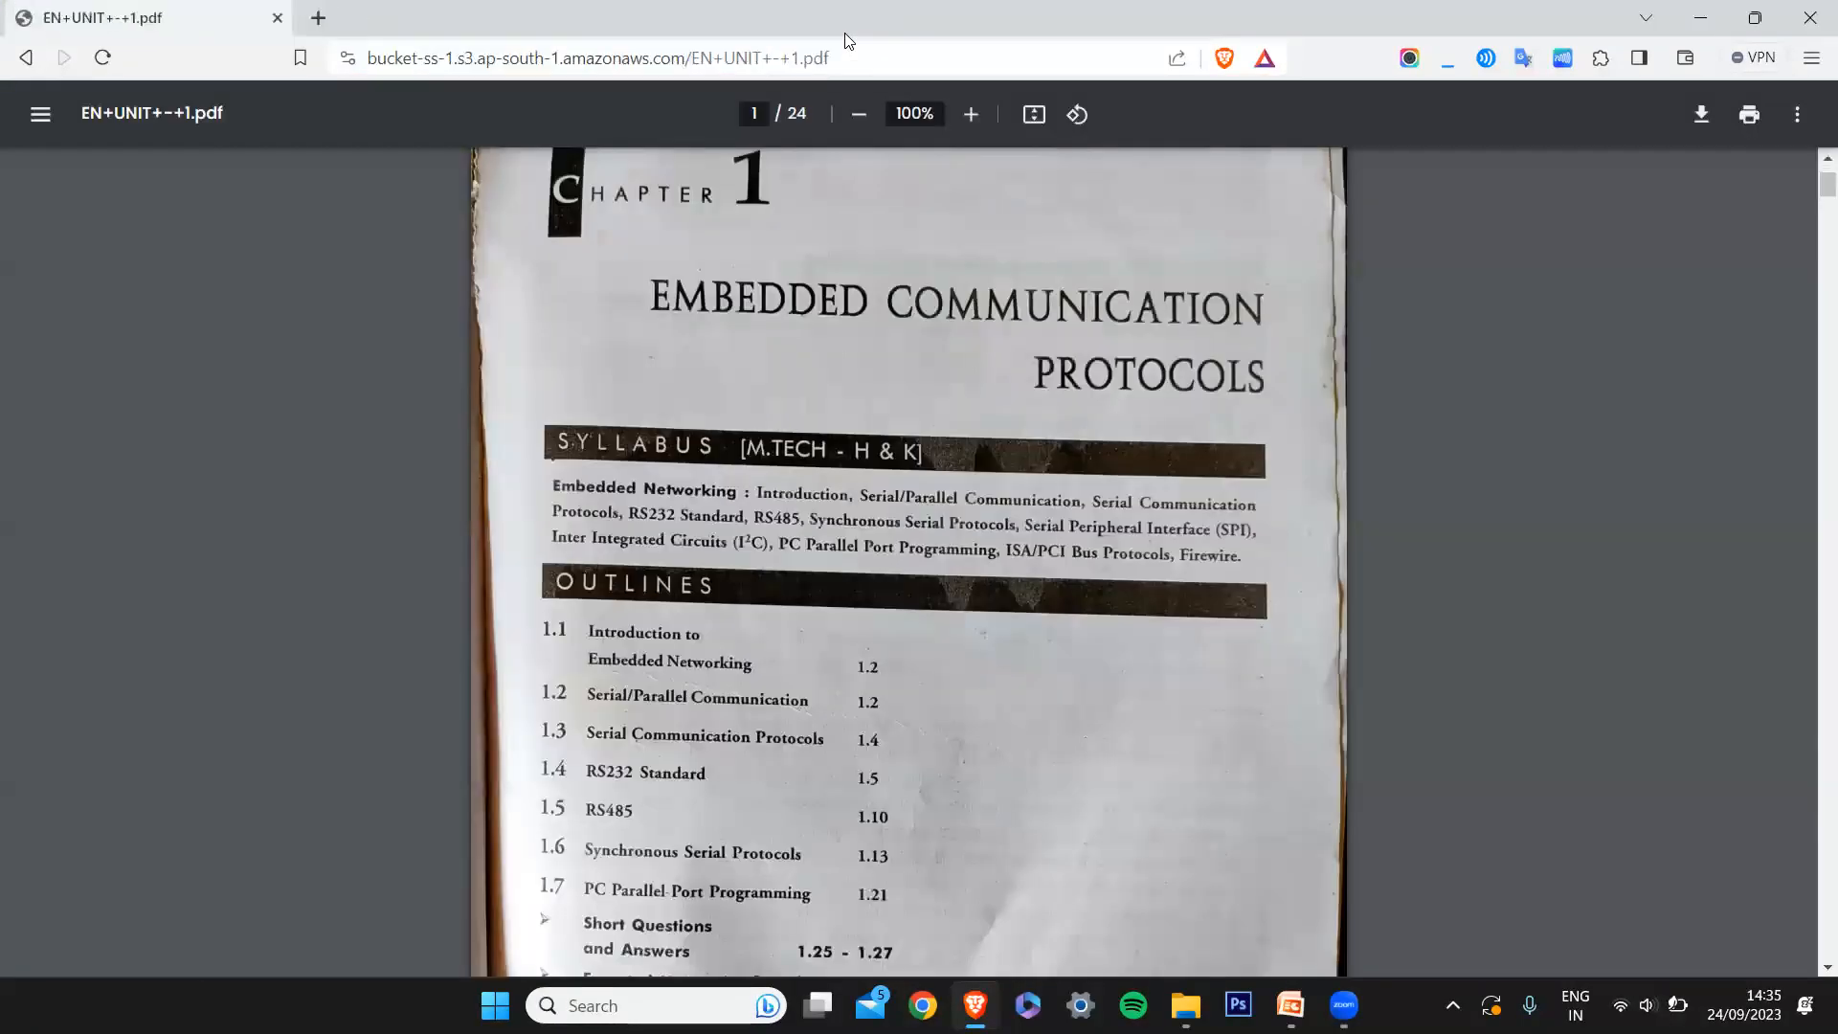
pyautogui.hotkey('ctrl', 'shift', 't')
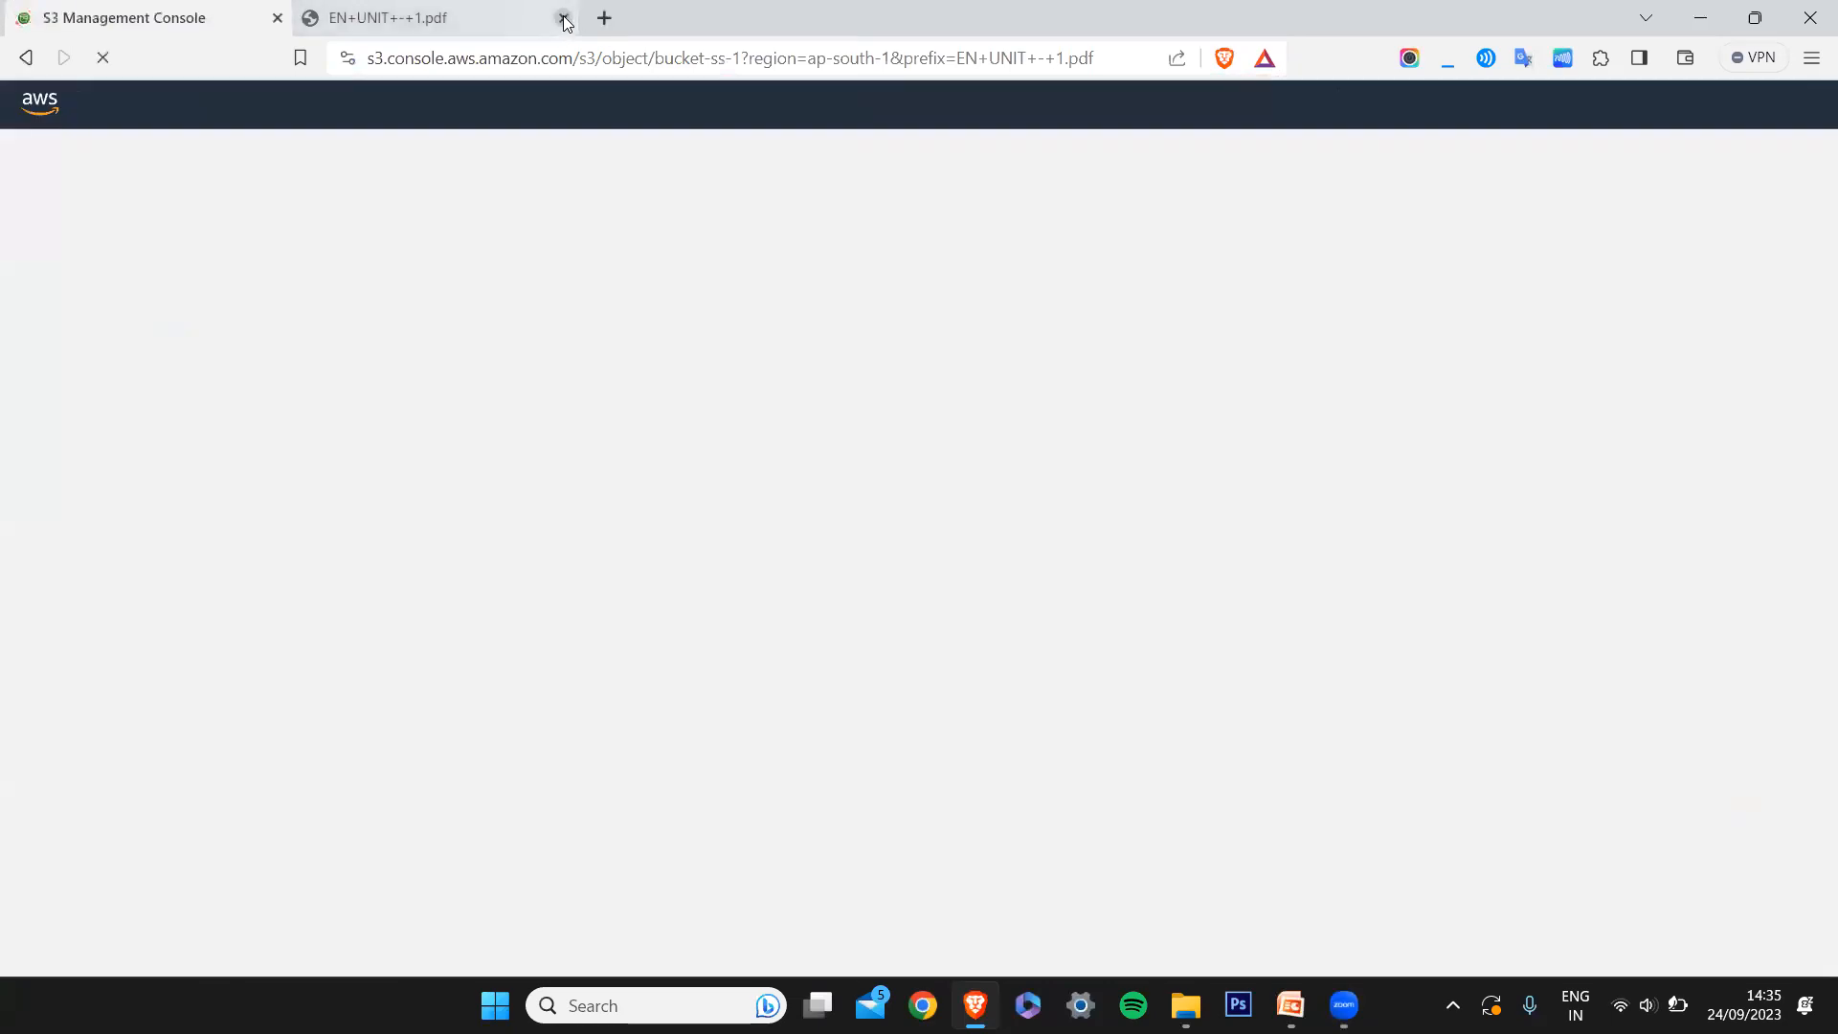
# Close the PDF tab and check the access control list in the permissions of EN UNIT - 1.pdf
pyautogui.click(564, 18)
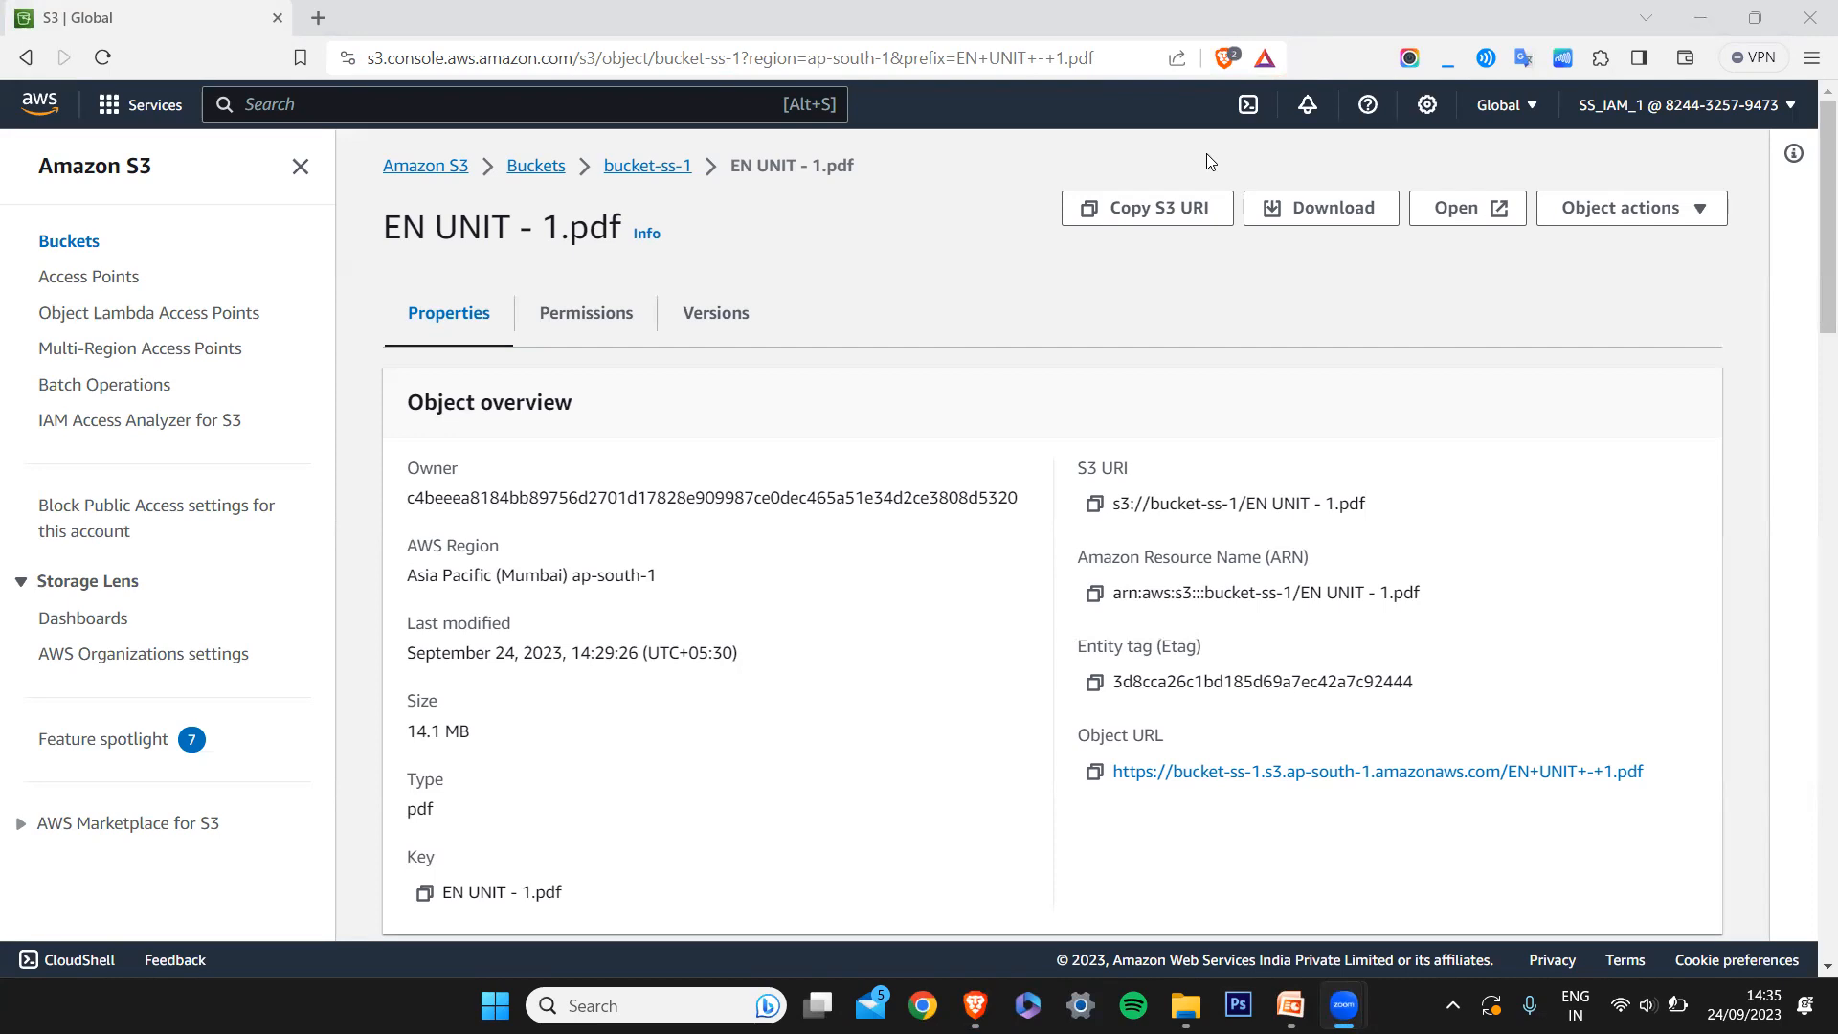
pyautogui.click(571, 319)
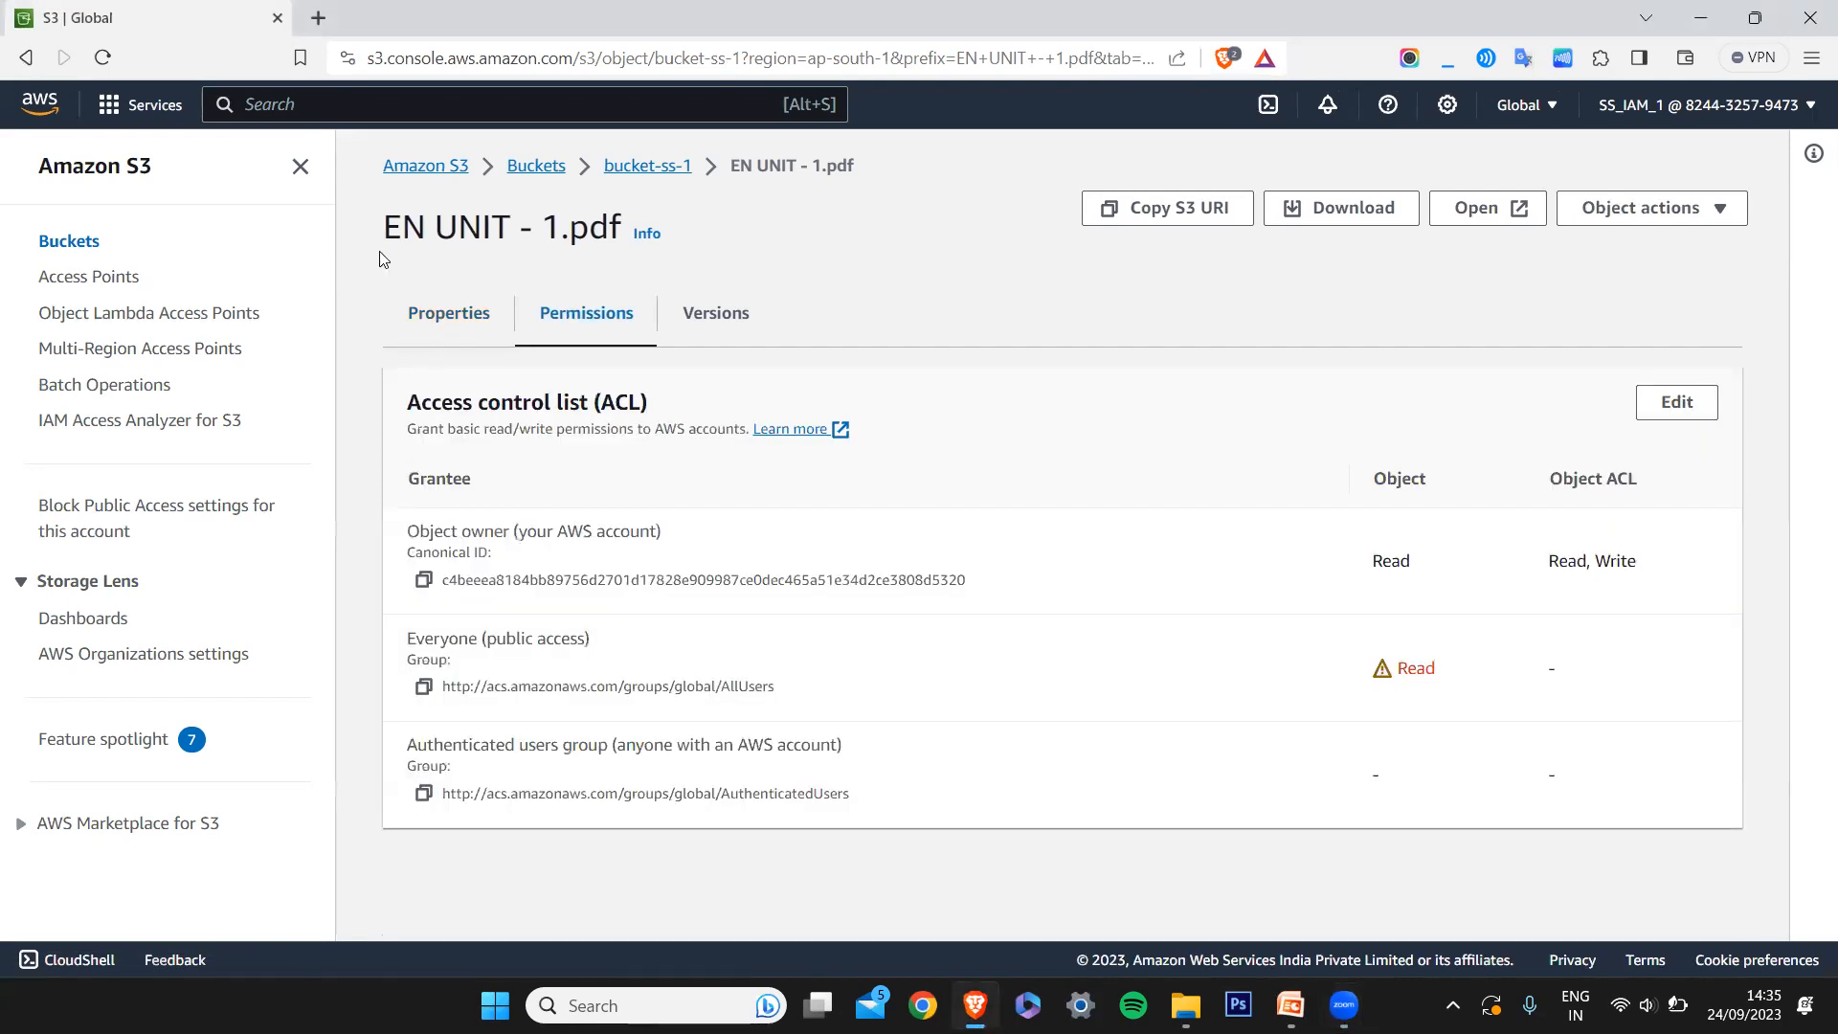
# Return to bucket-ss-1 and look through its permissions, from the bucket policy down to the access control list and CORS sections
pyautogui.click(605, 167)
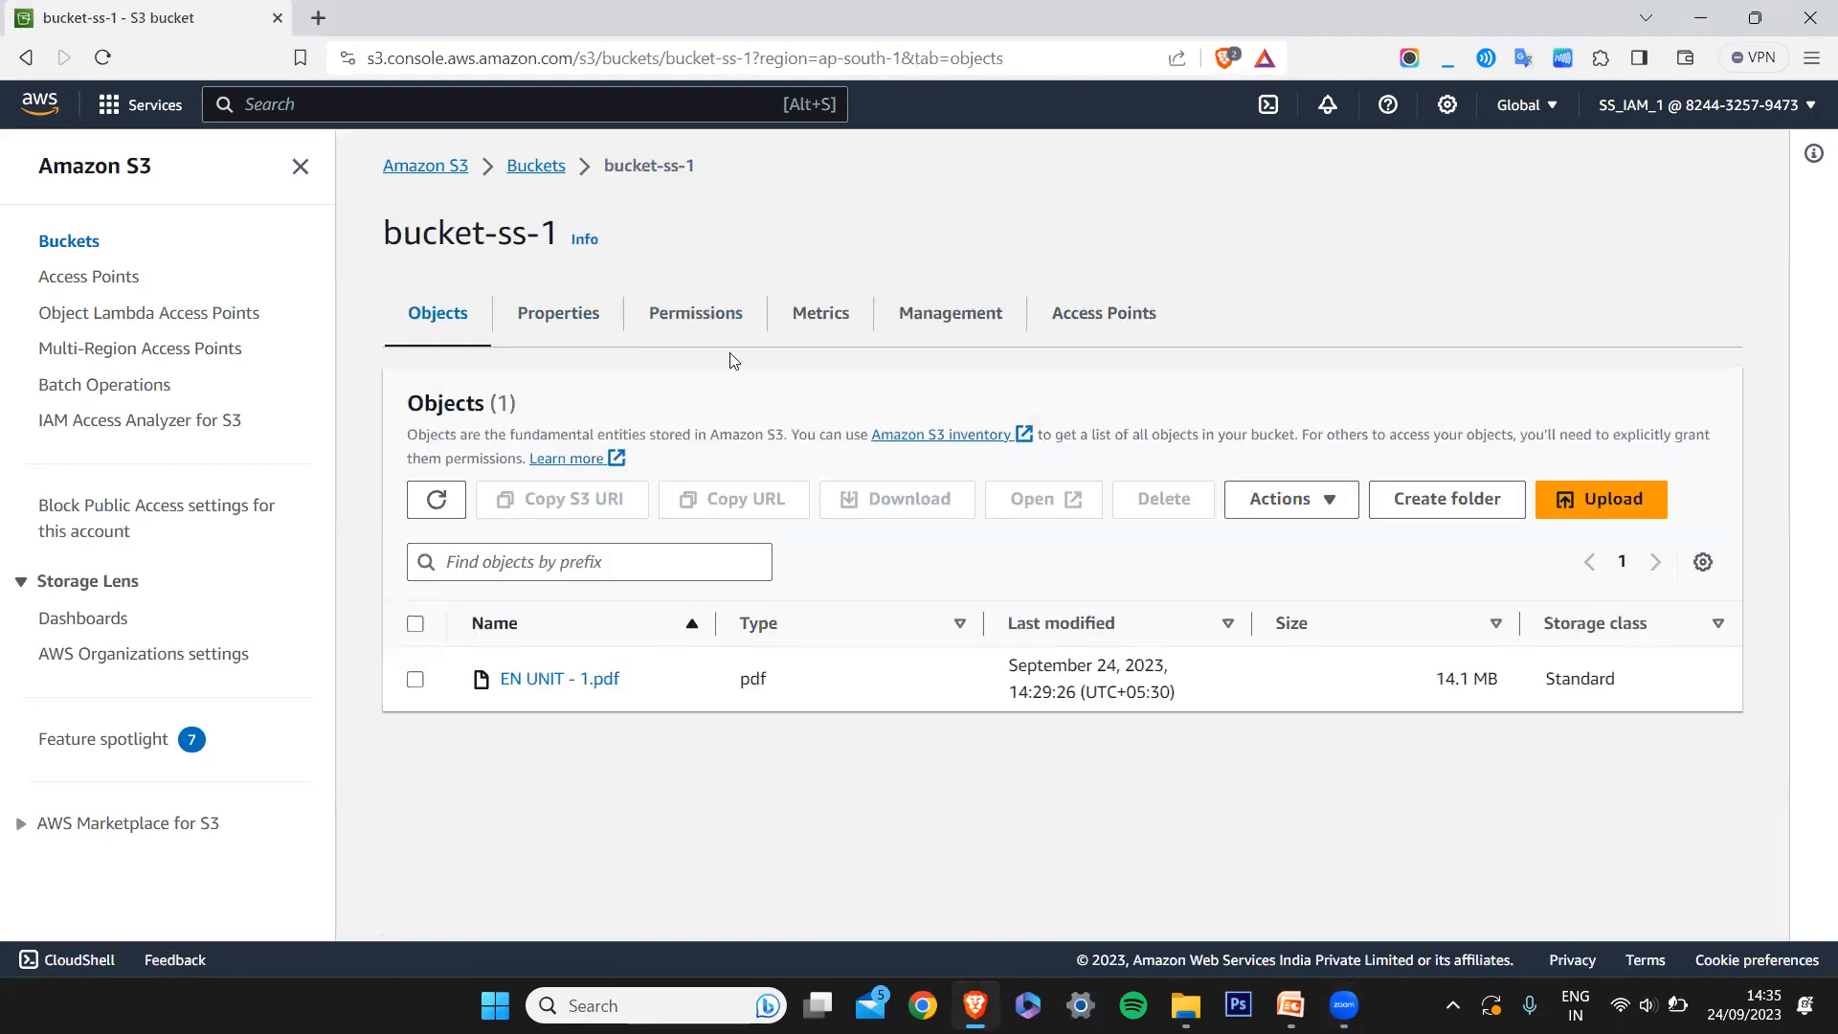
pyautogui.click(606, 328)
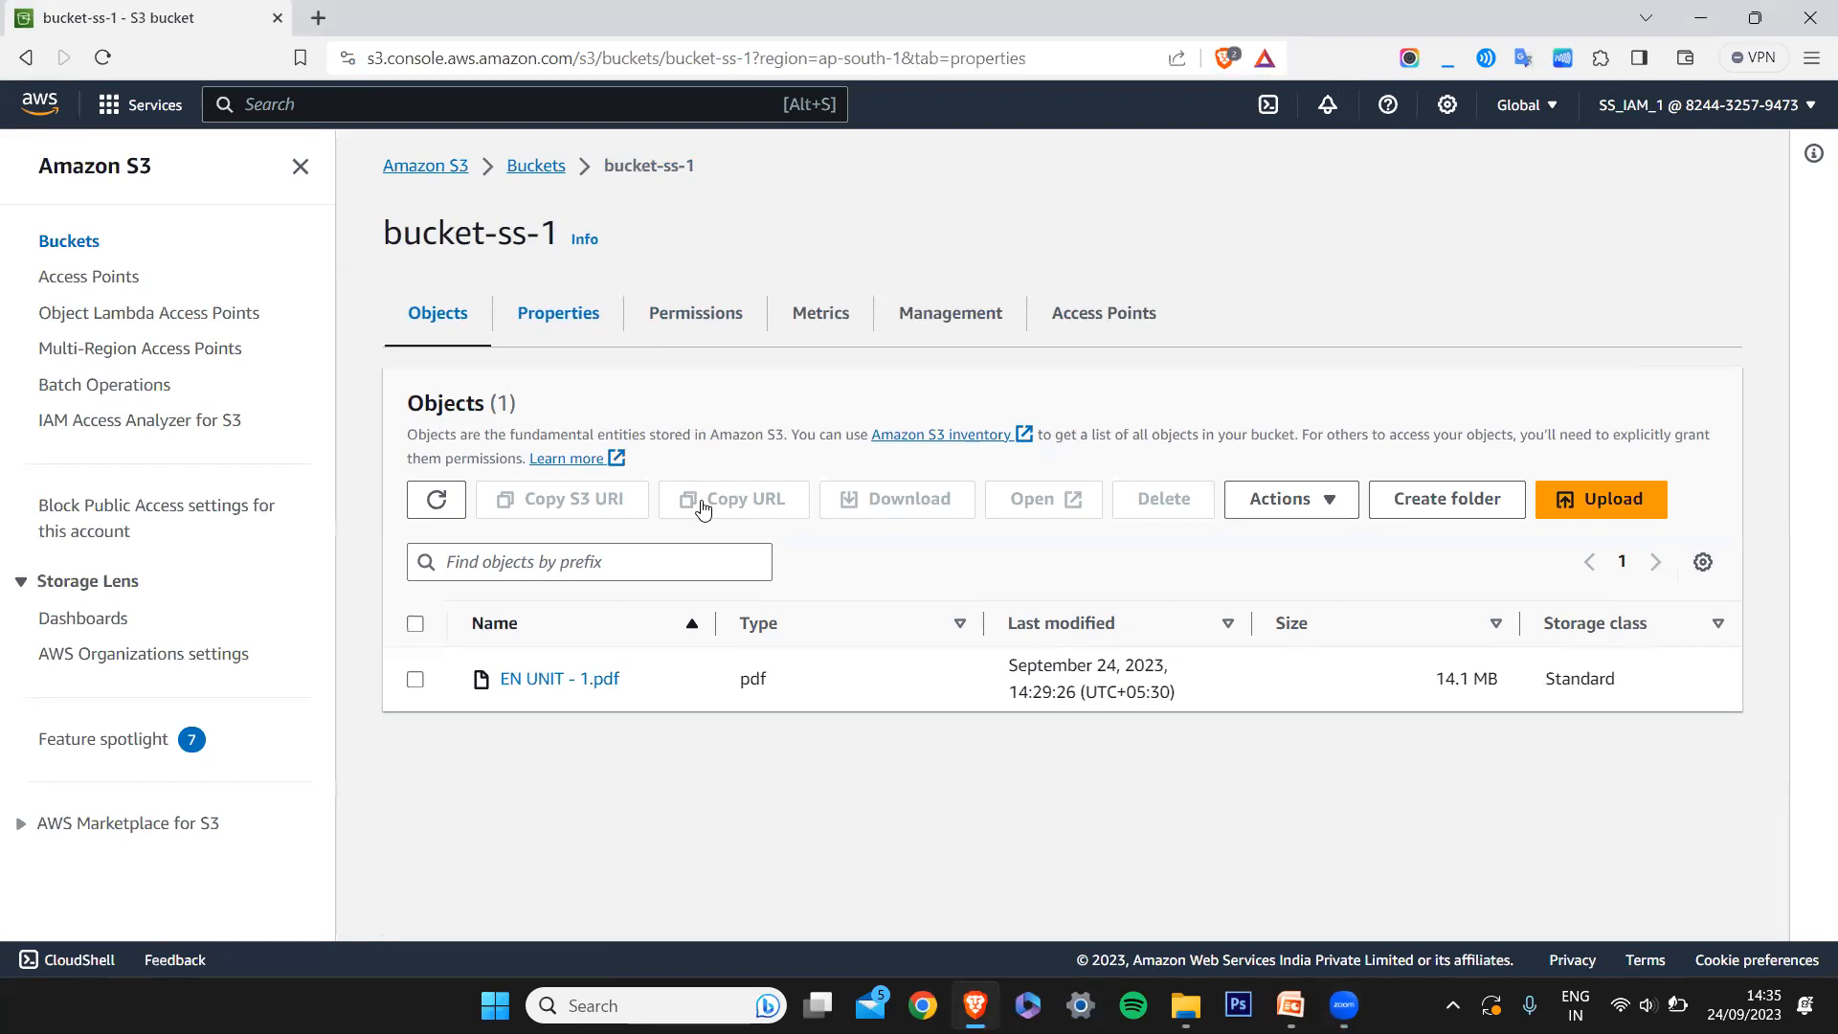
pyautogui.click(702, 319)
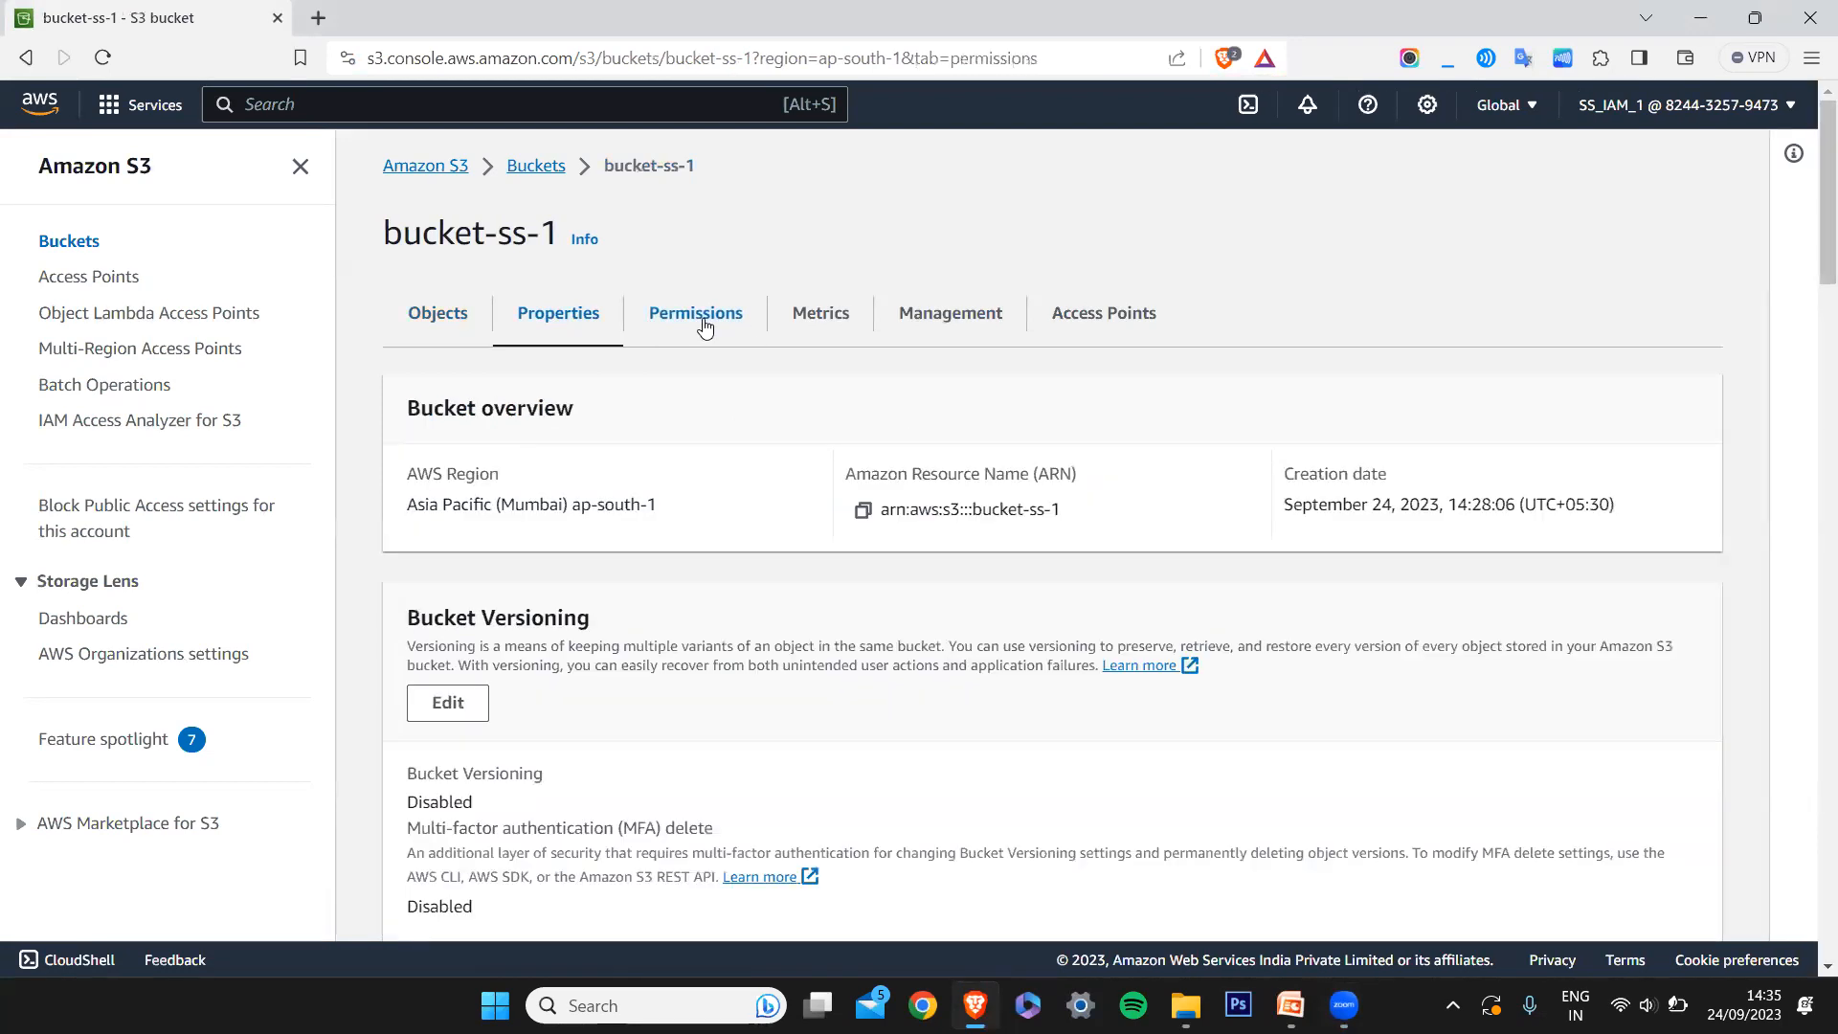
pyautogui.scroll(-6, 469, 747)
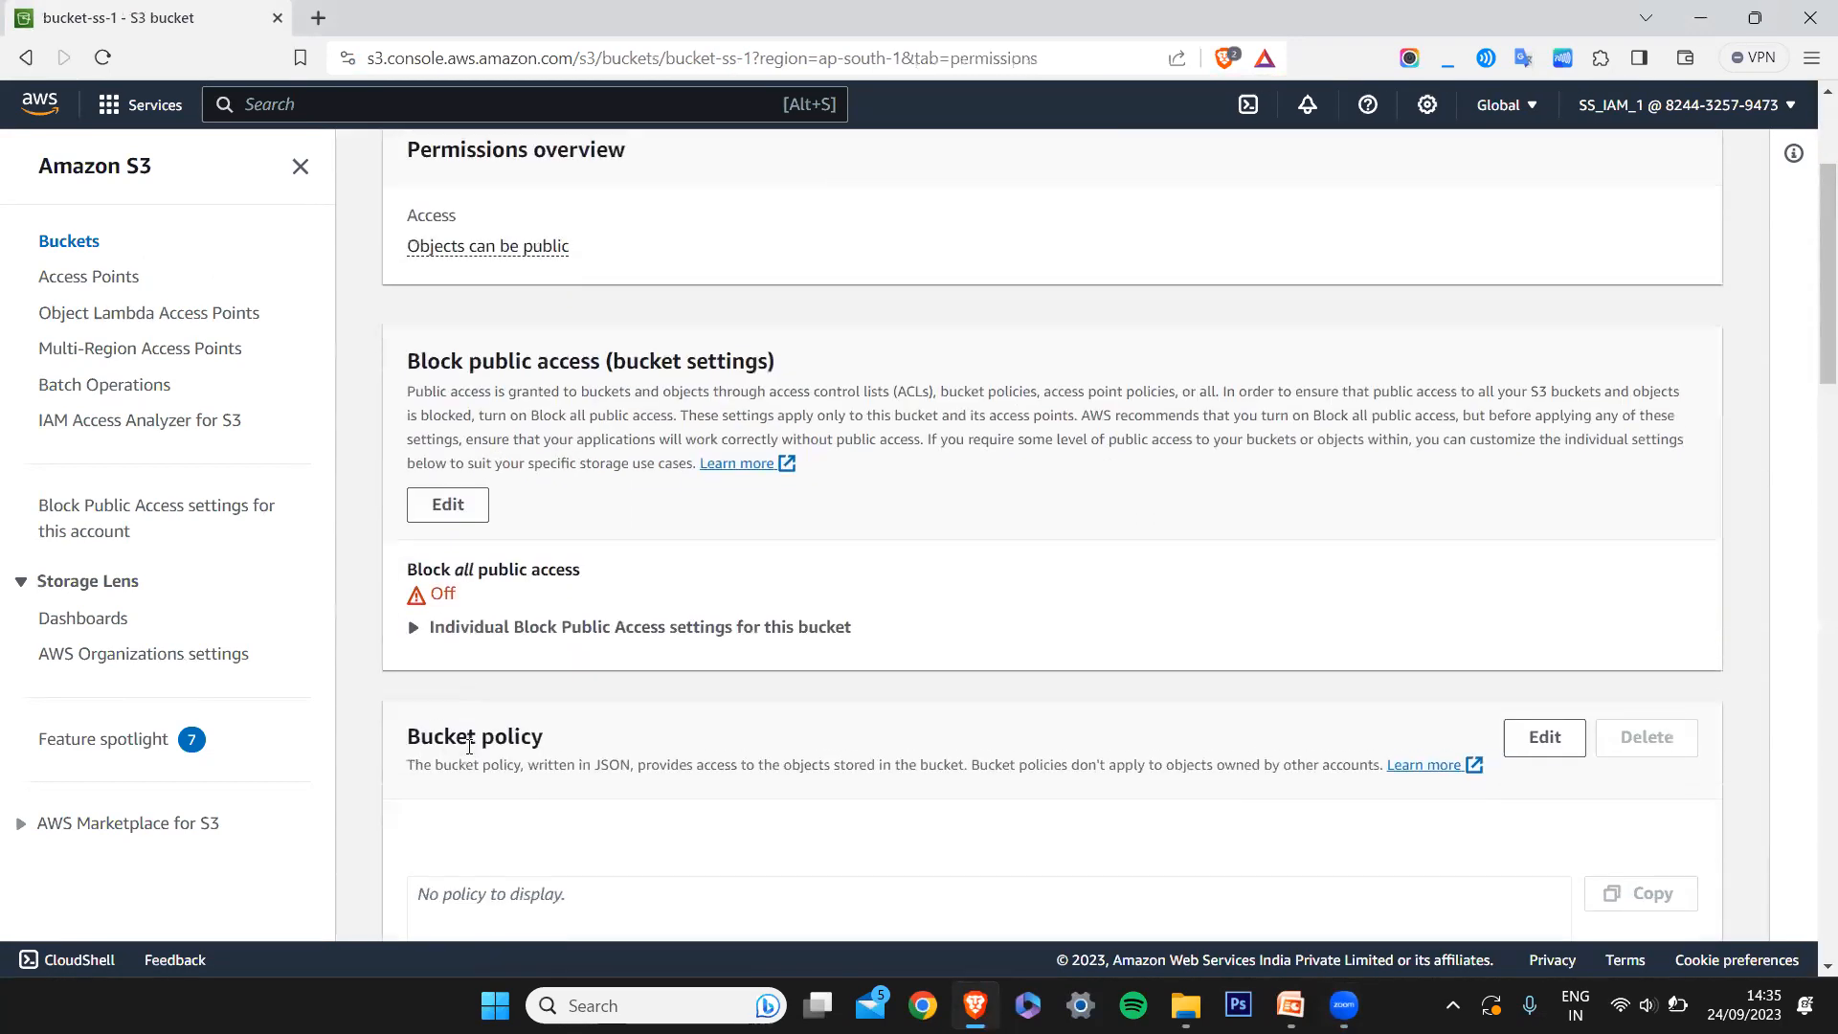
pyautogui.click(489, 545)
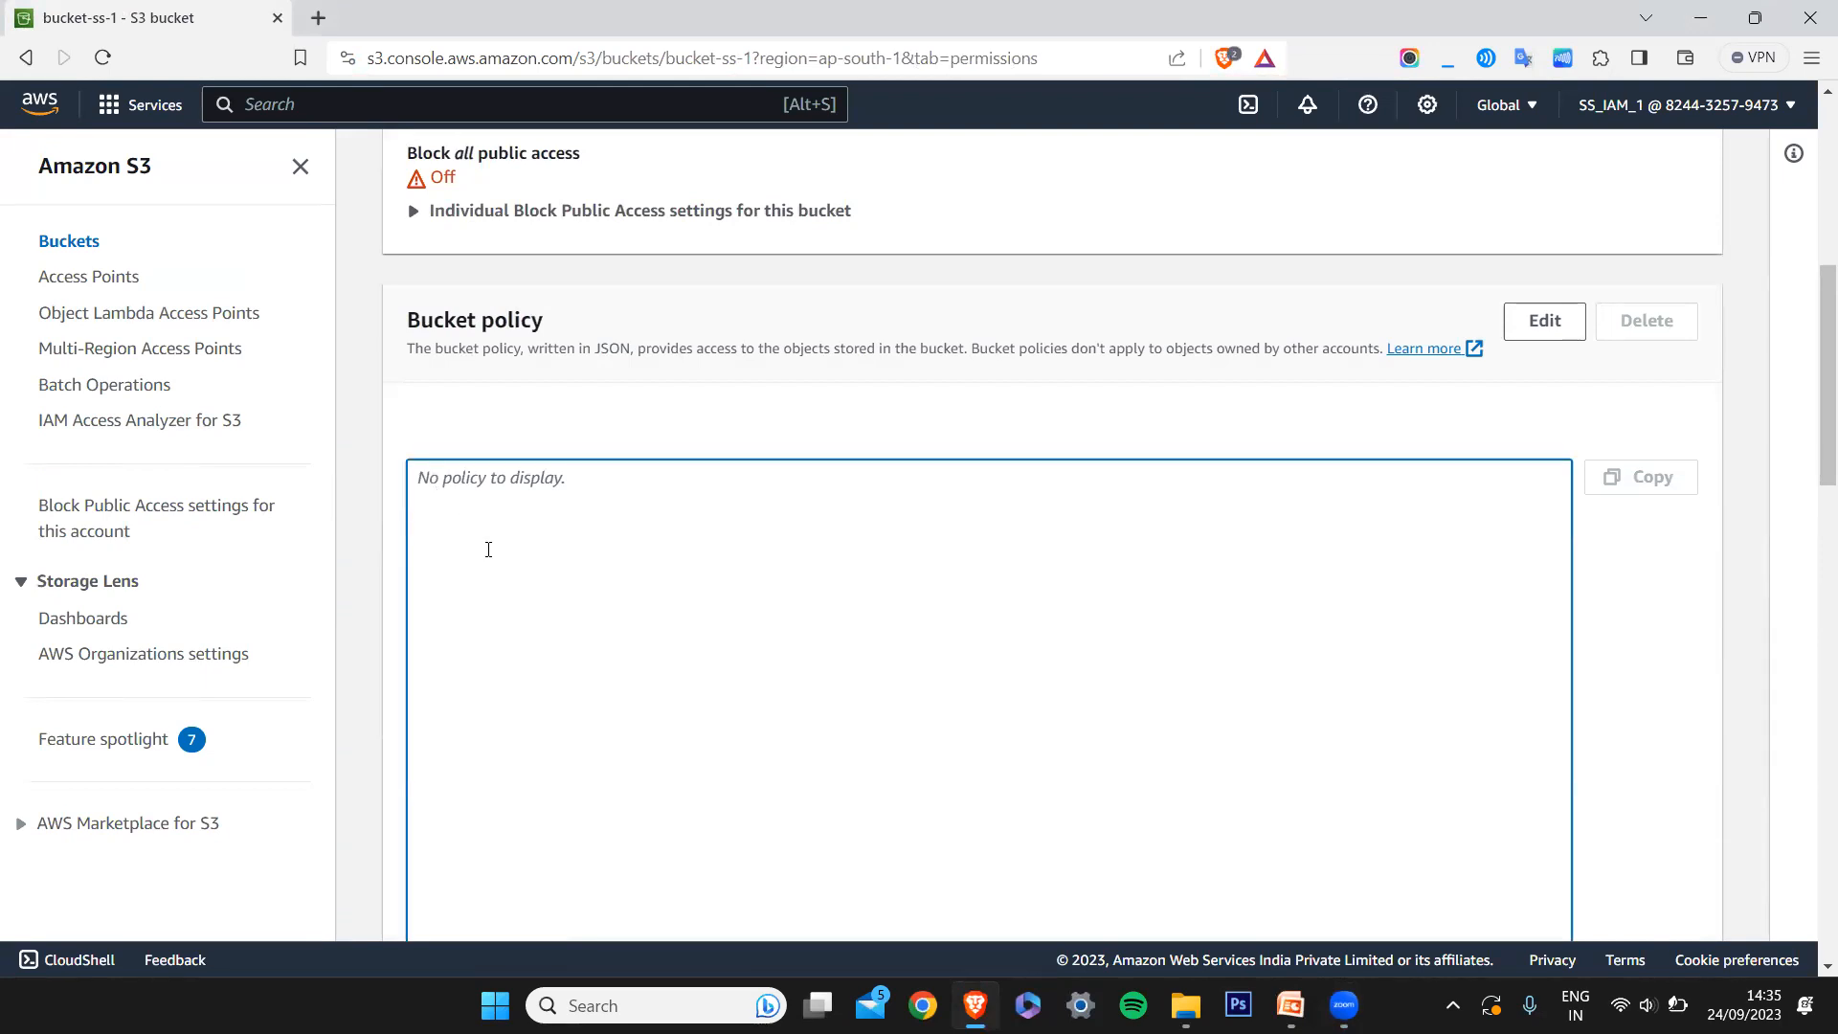
pyautogui.scroll(-5, 489, 548)
pyautogui.scroll(-10, 488, 549)
pyautogui.scroll(5, 488, 551)
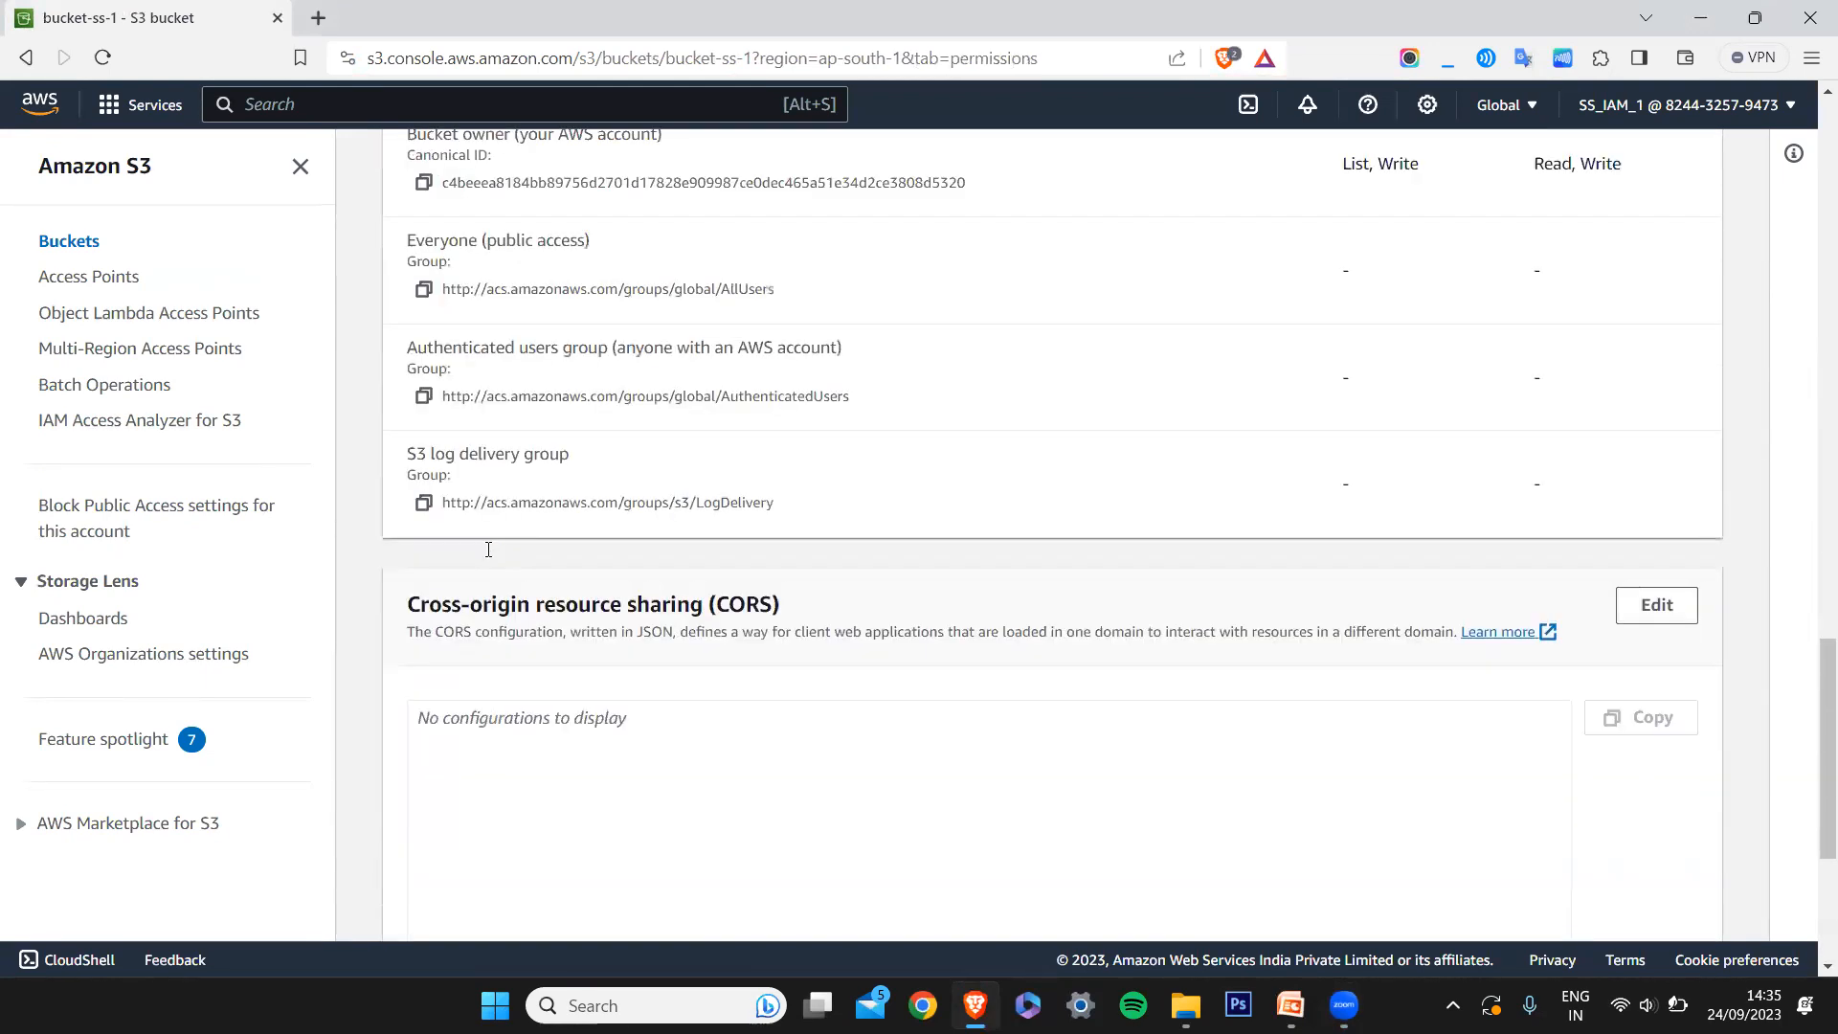
pyautogui.scroll(4, 488, 555)
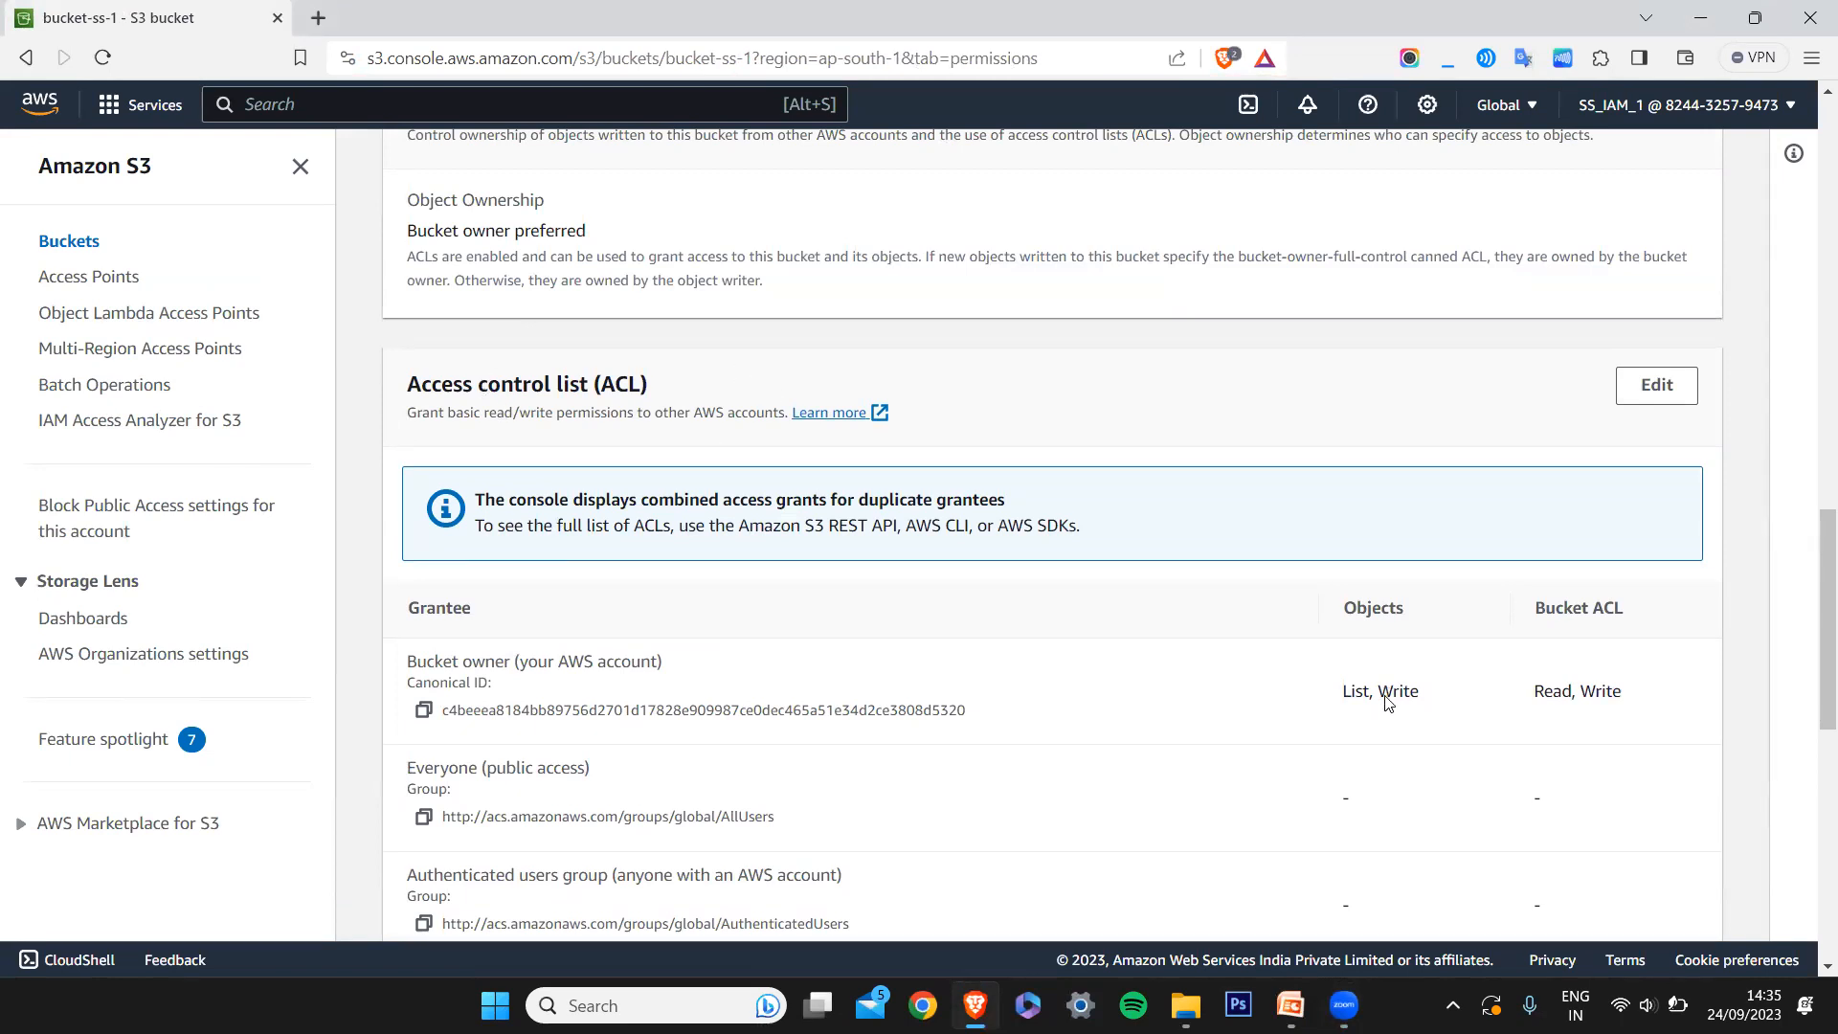
pyautogui.scroll(-2, 1388, 704)
pyautogui.scroll(15, 1388, 699)
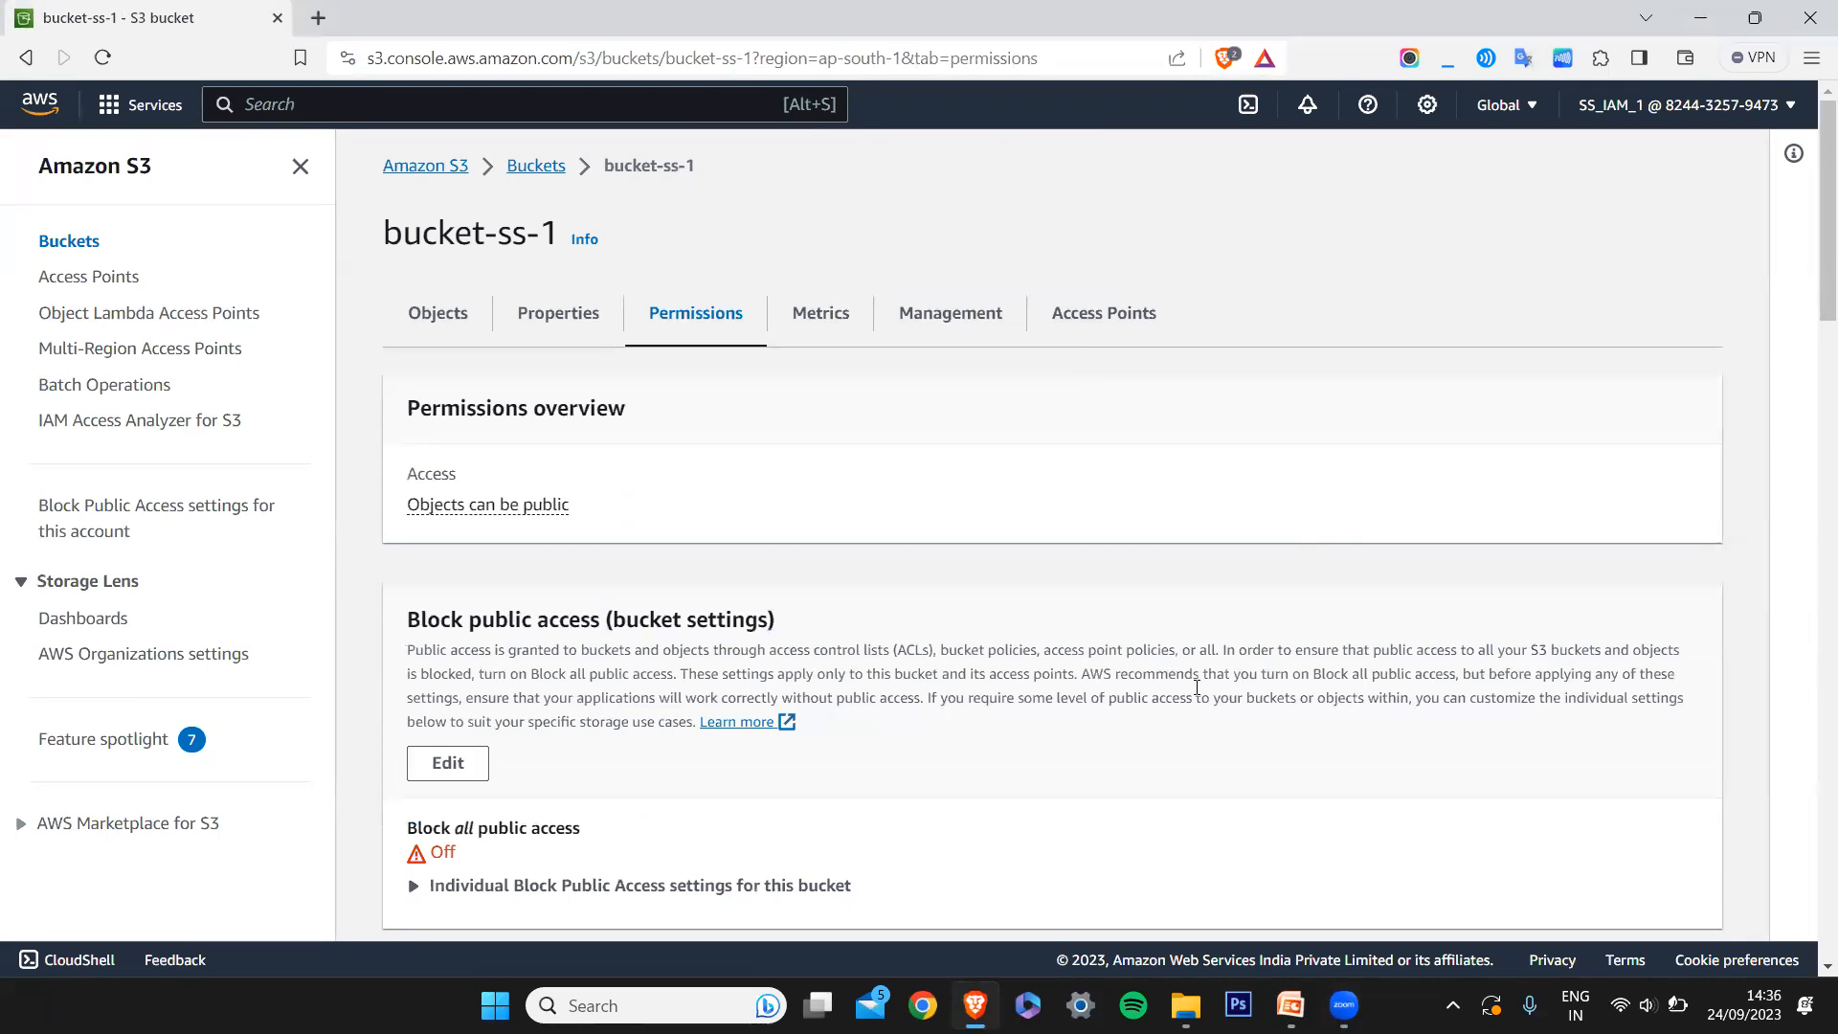
# Review the bucket's block public access, bucket policy, object ownership and ACL grantee settings once more
pyautogui.scroll(-4, 1200, 696)
pyautogui.scroll(4, 978, 700)
pyautogui.scroll(-4, 974, 800)
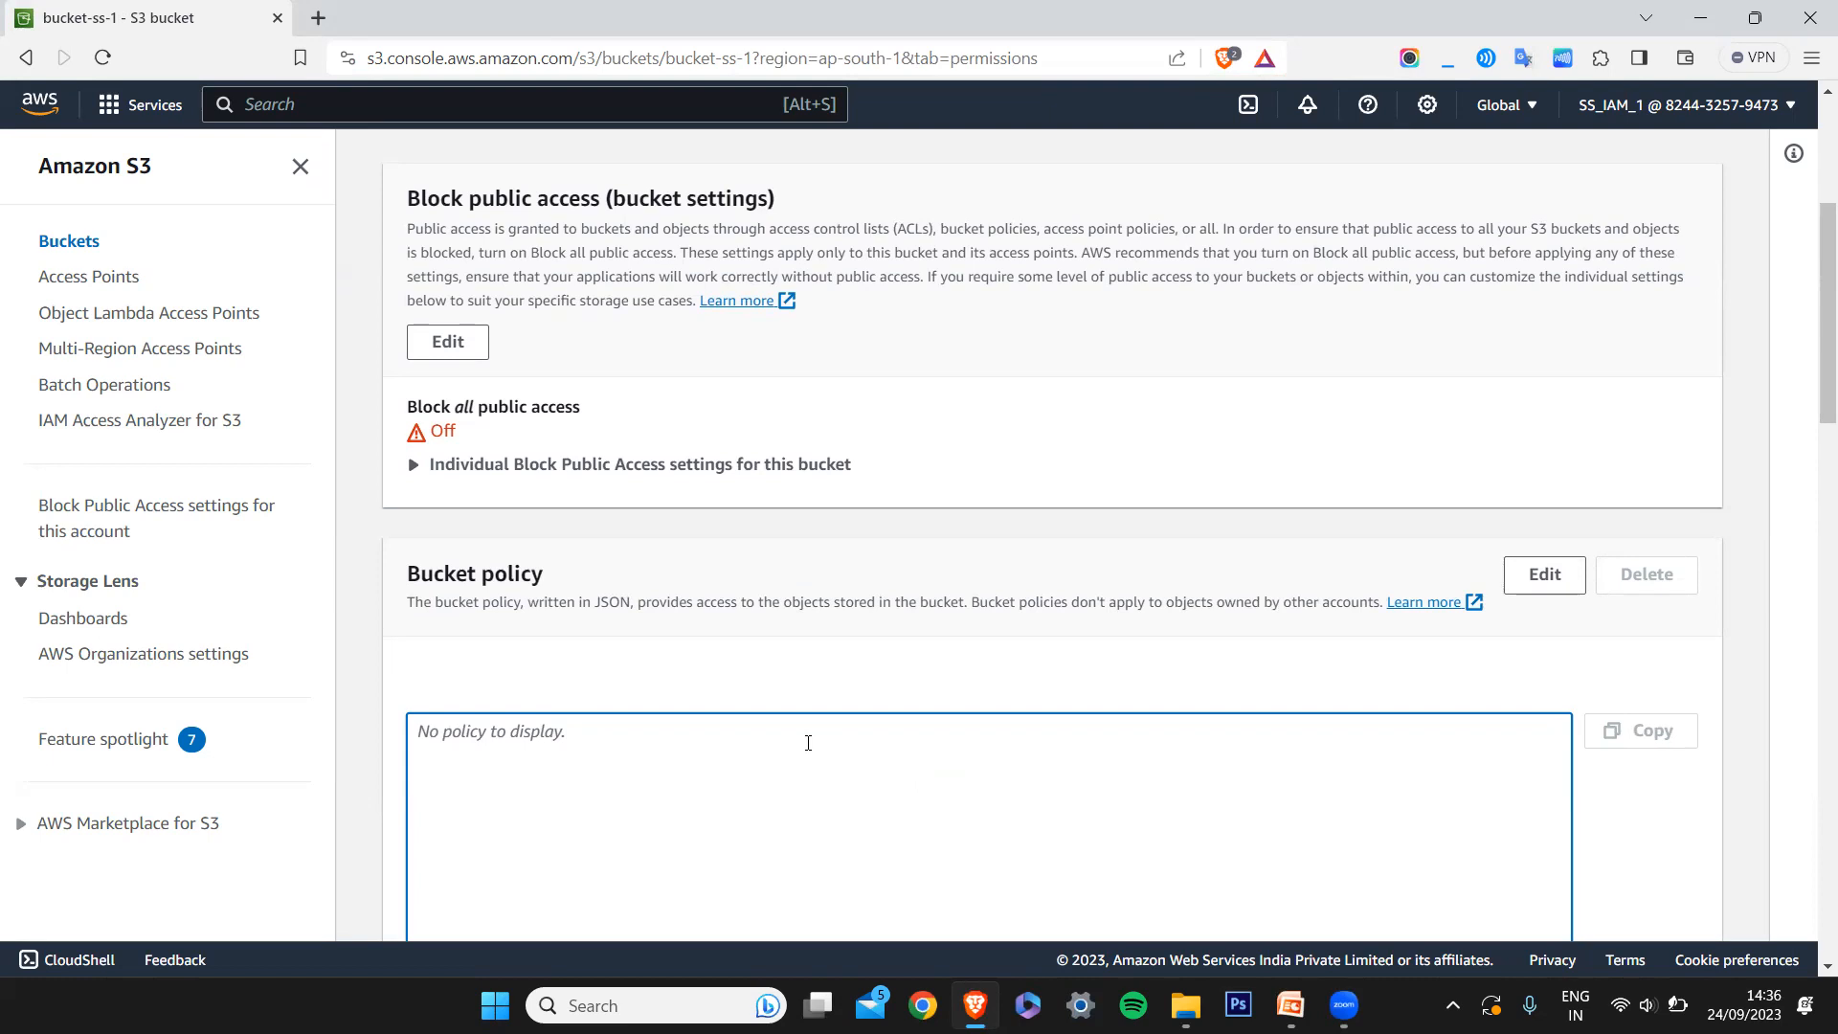
pyautogui.scroll(-6, 808, 747)
pyautogui.scroll(-4, 764, 807)
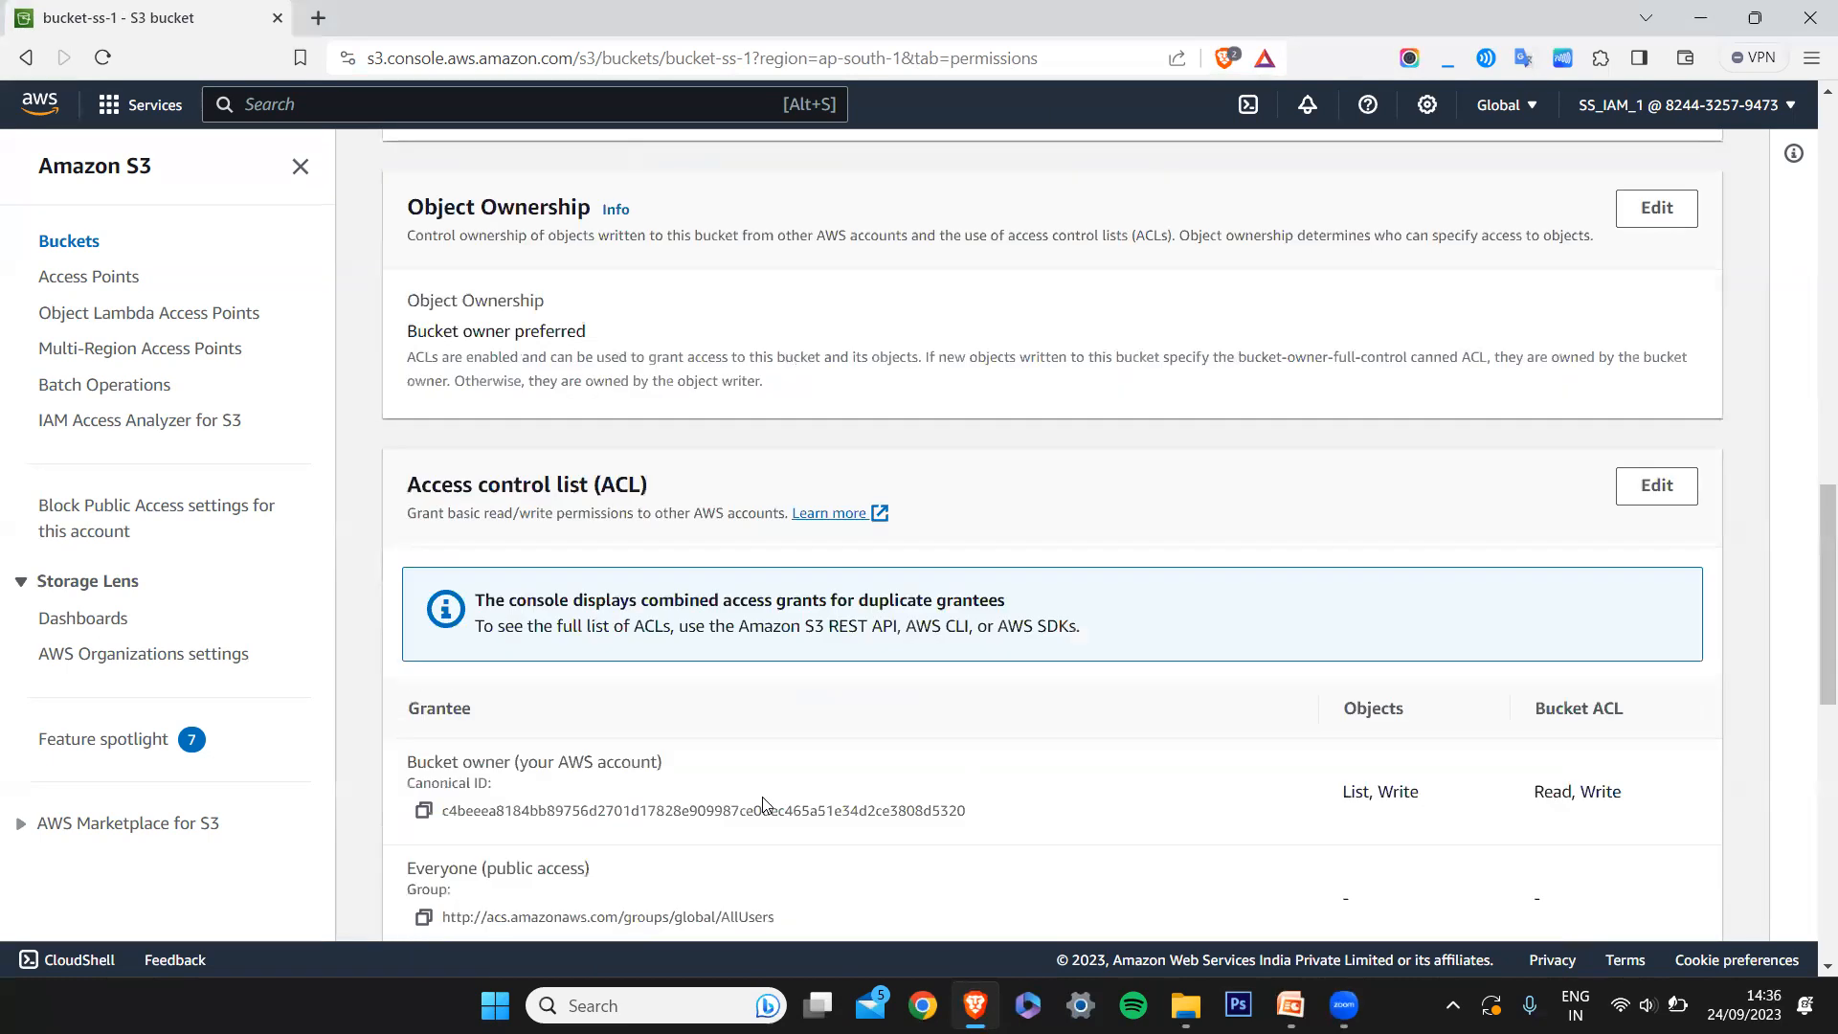
pyautogui.scroll(-2, 1199, 721)
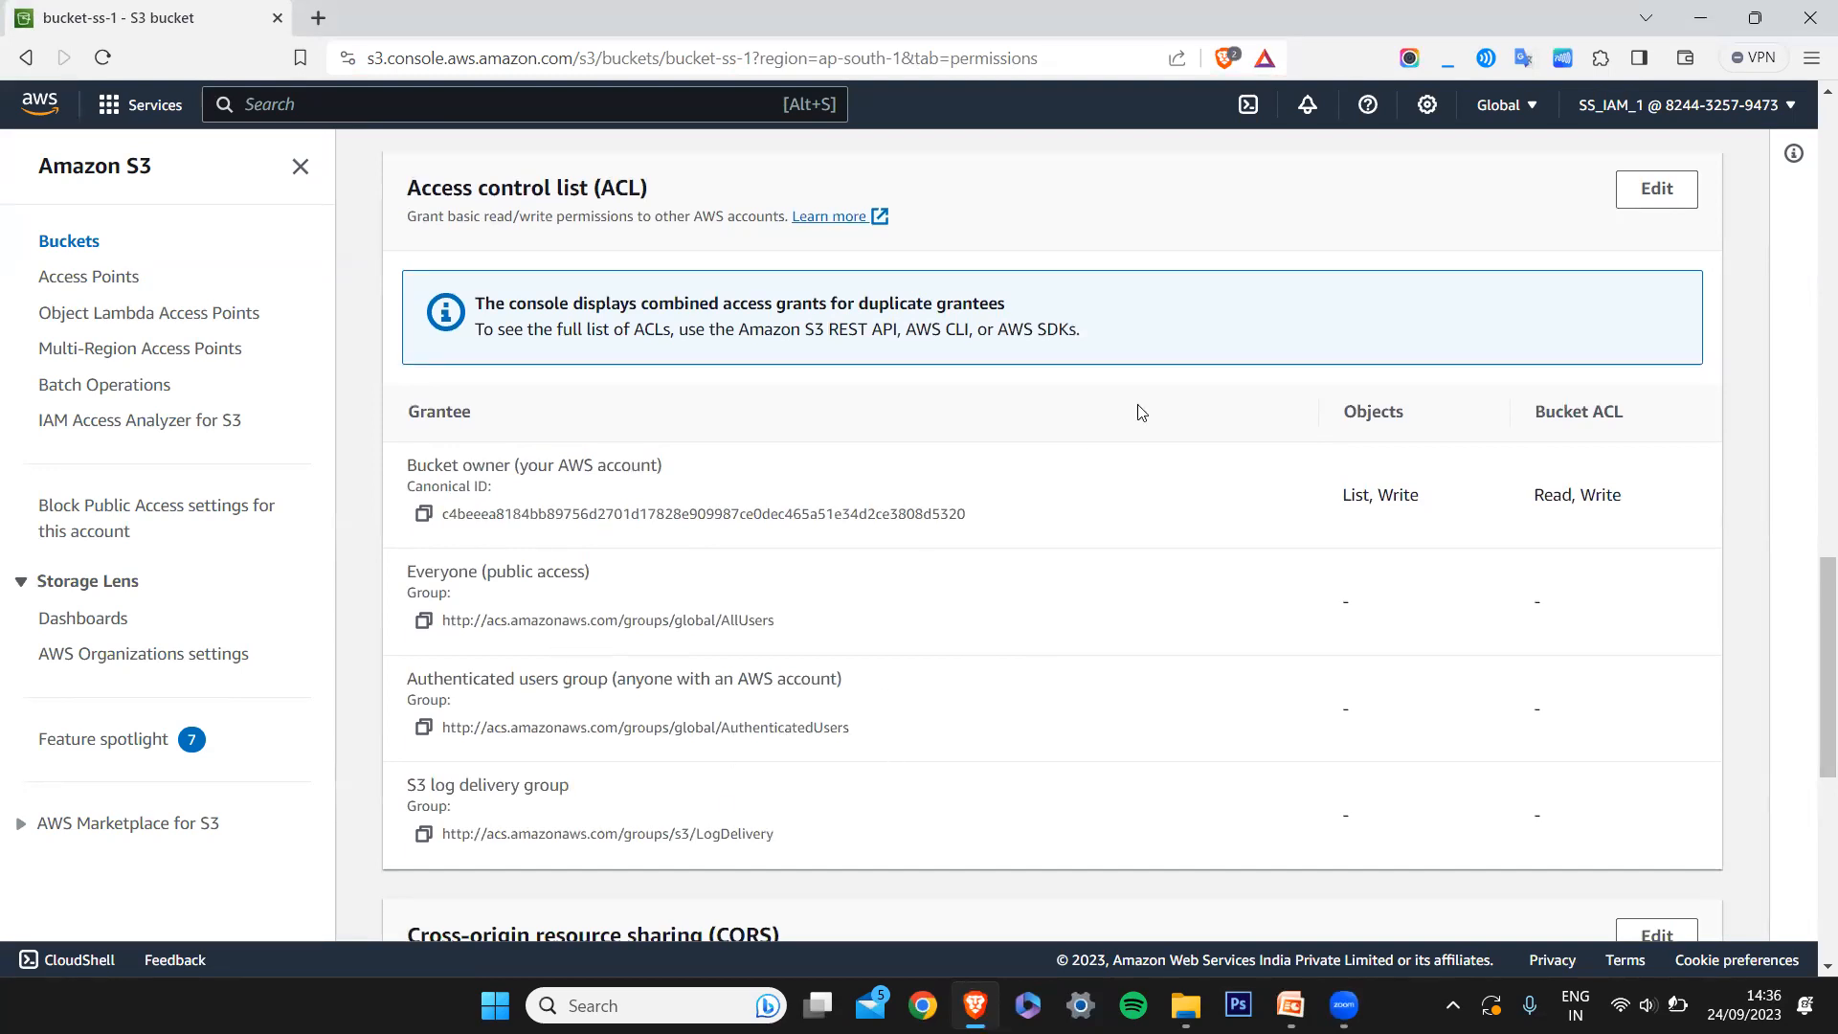
pyautogui.scroll(10, 1139, 411)
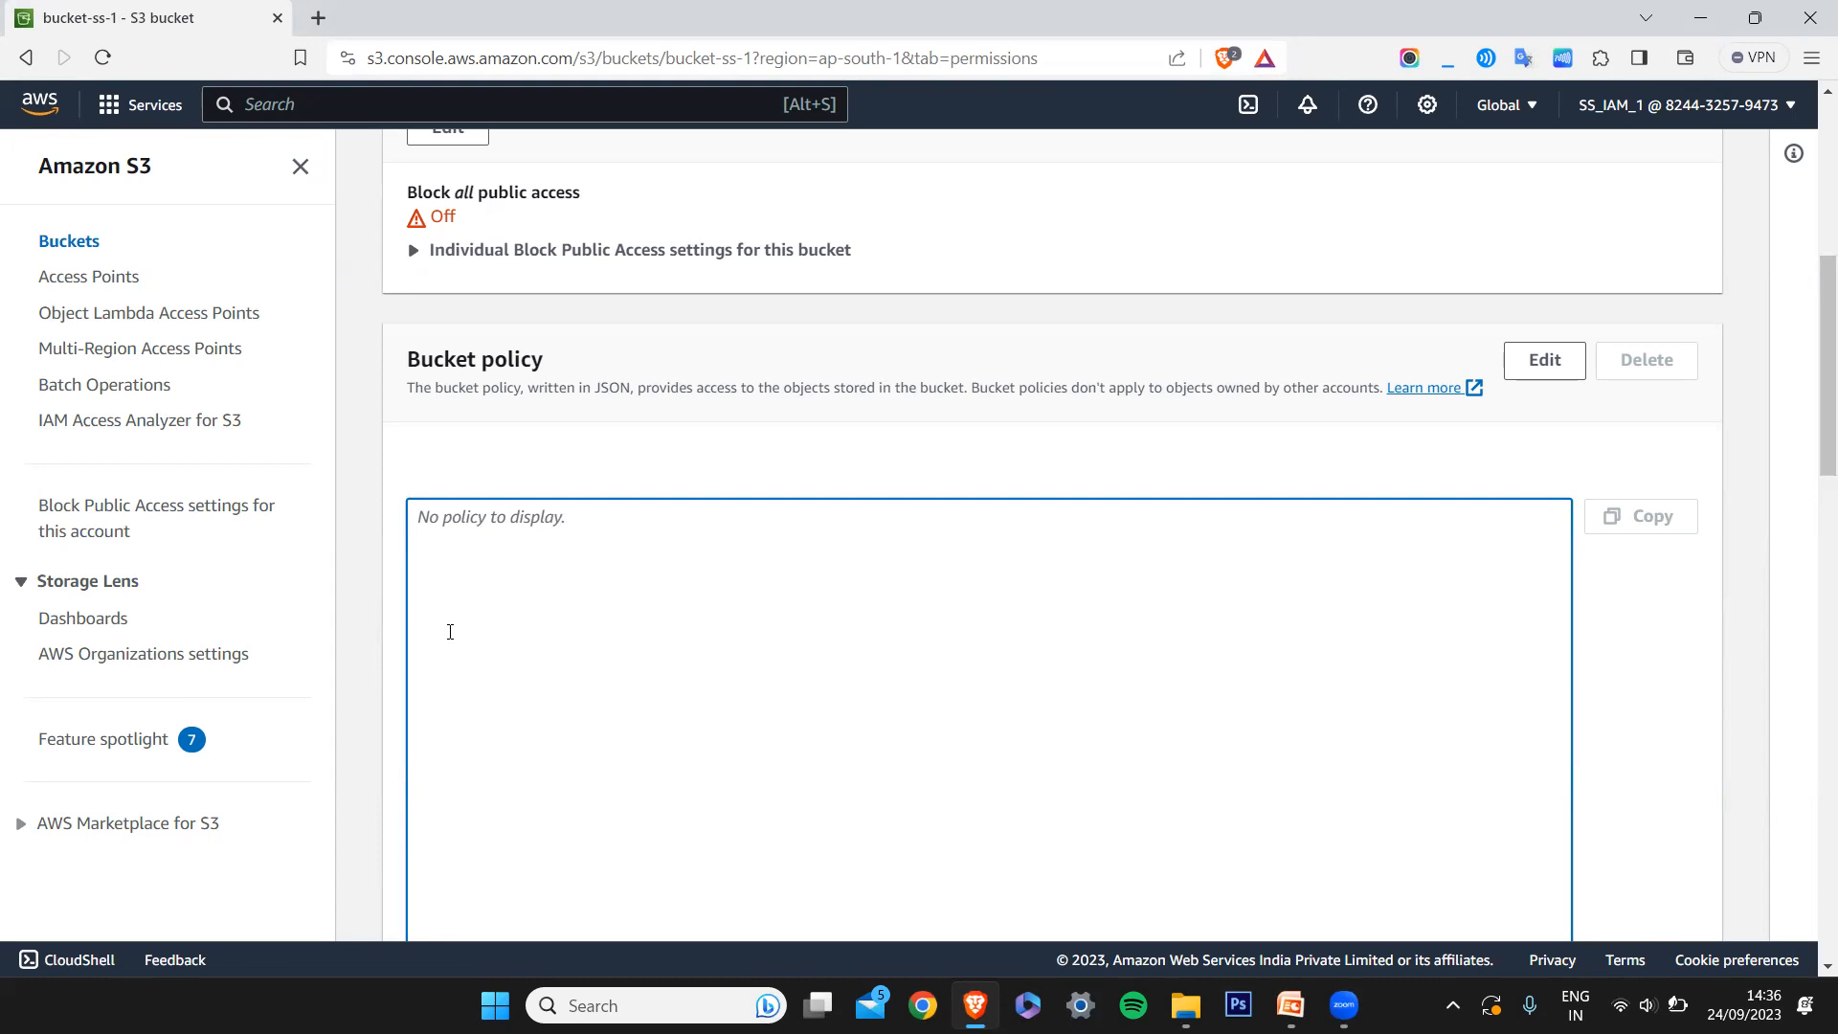
pyautogui.scroll(6, 450, 632)
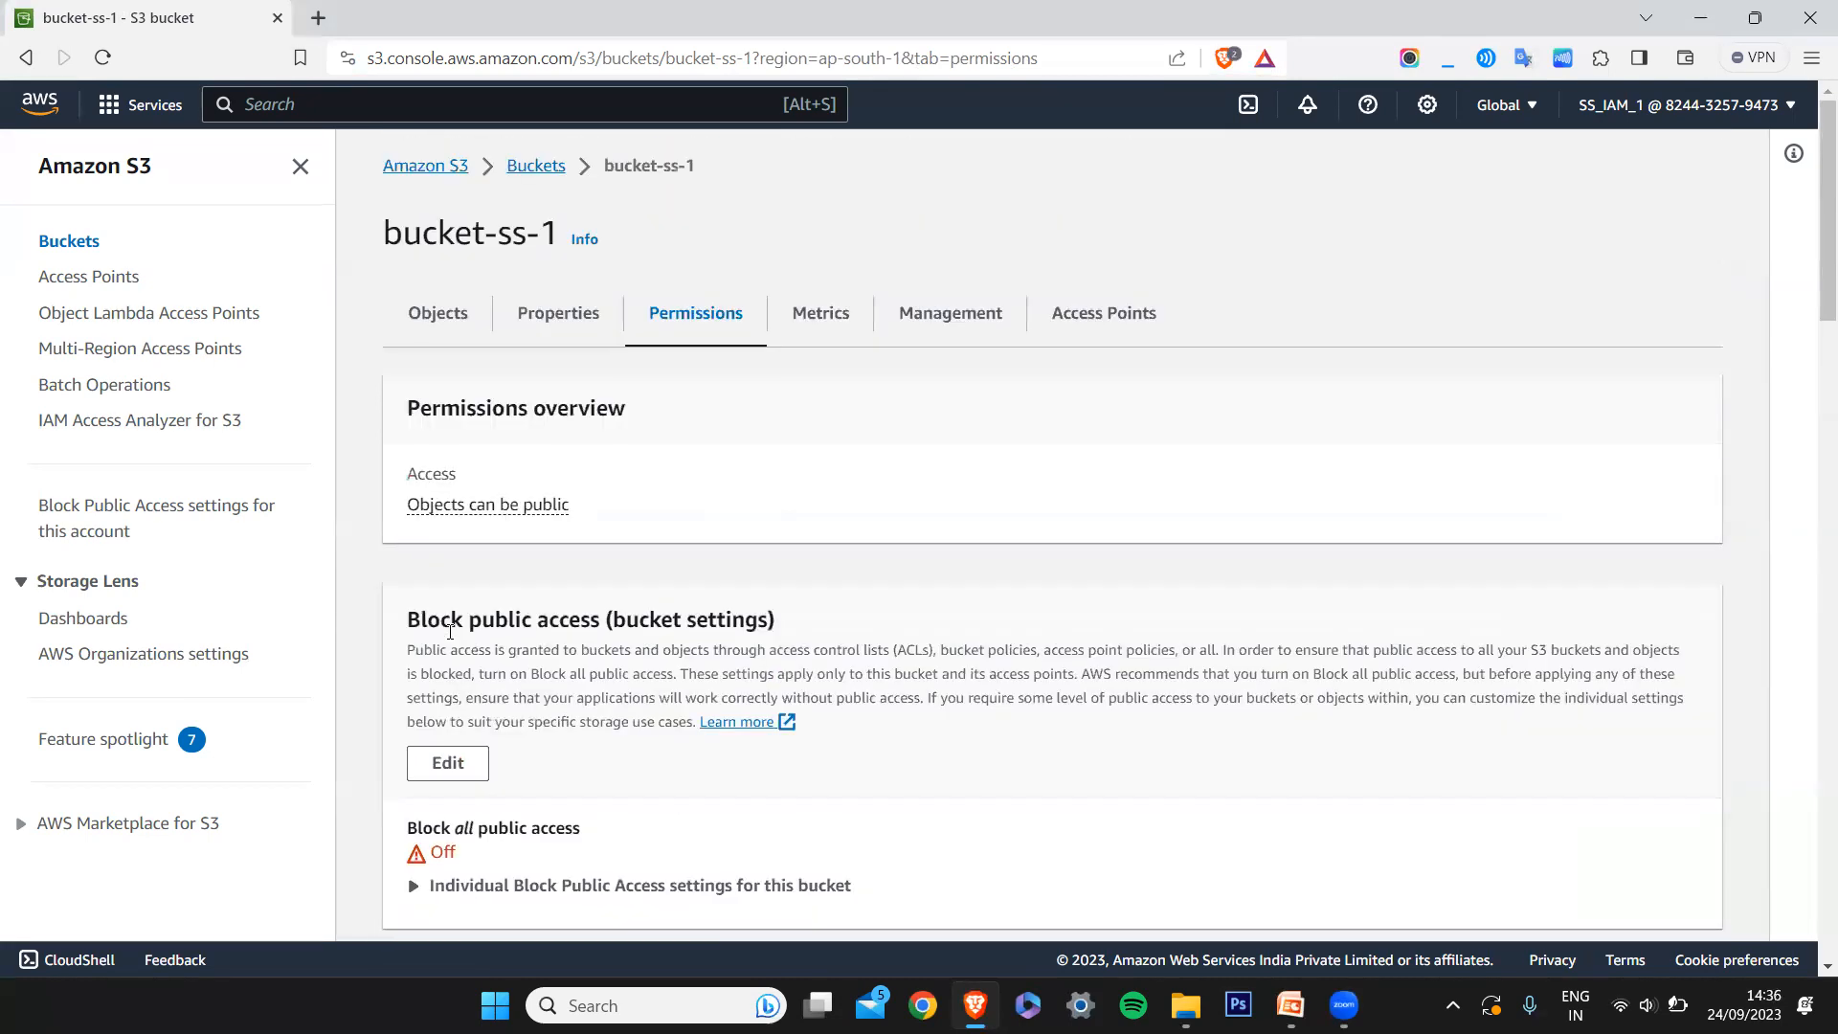